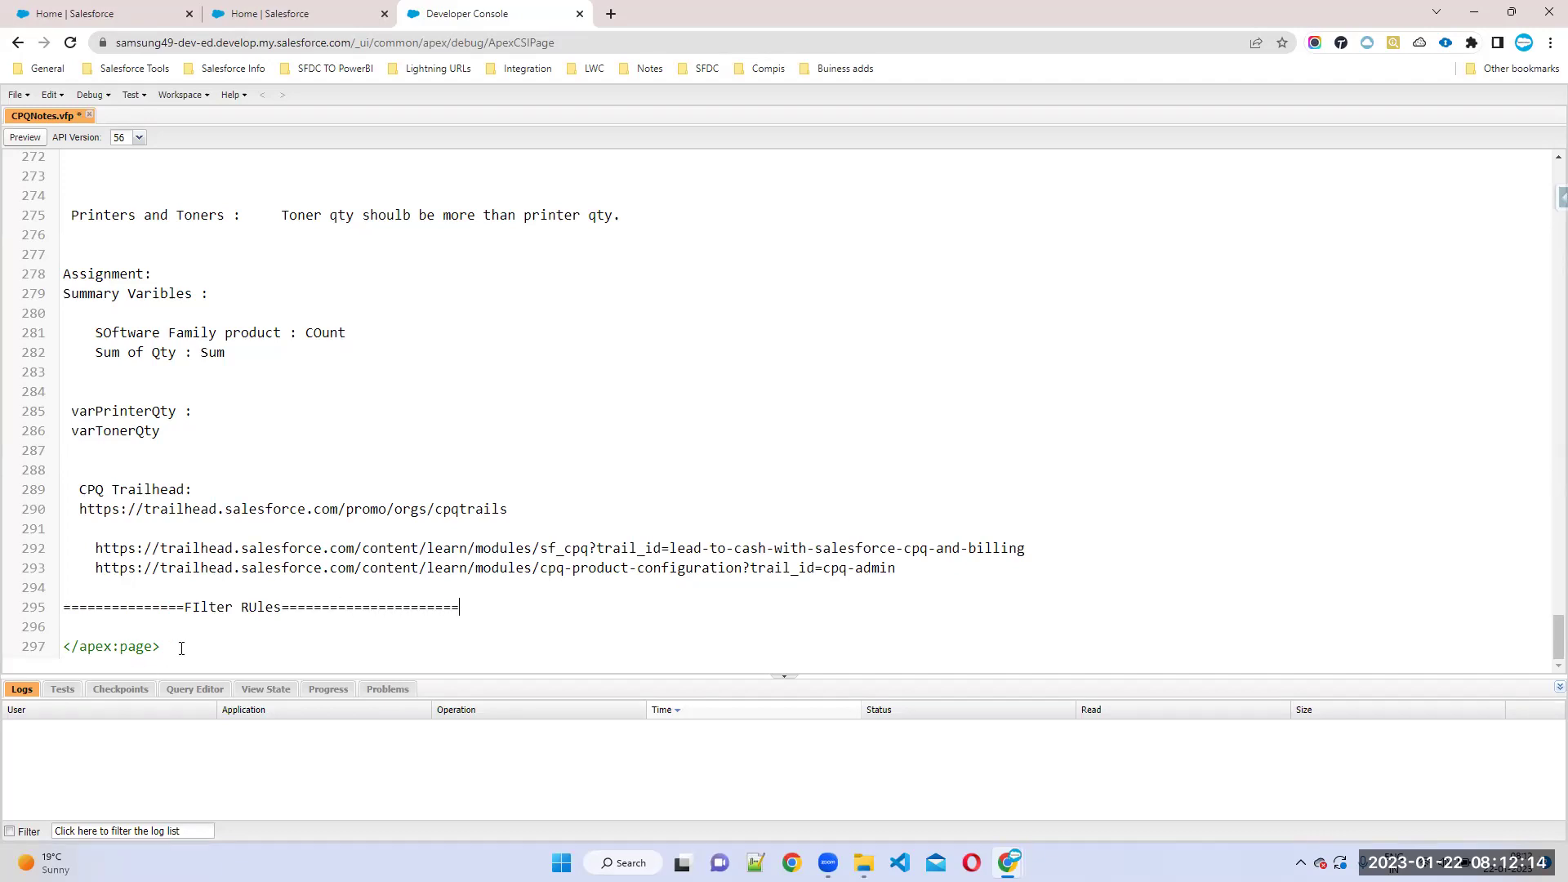
Step: Correct the capitalisation of "FIlter" to "Filter" in the Filter RUles heading of the notes
key(BackSpace)
text(i)
triple_click(474, 607)
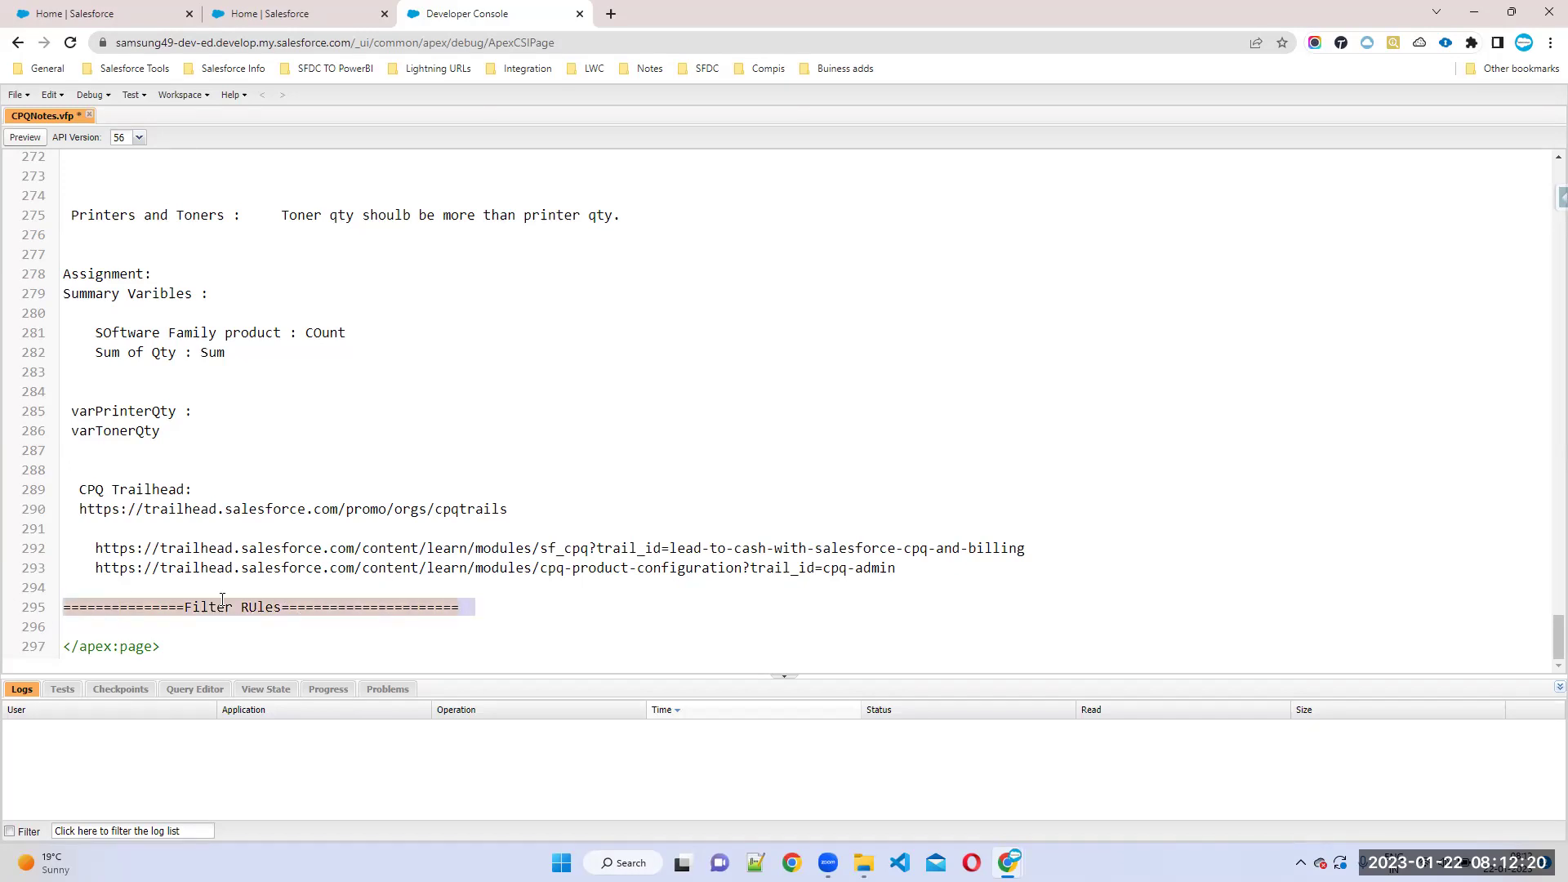
Step: Insert a block of blank lines below the Filter RUles heading and return to the first of them
click(477, 607)
key(Return)
key(Tab)
key(Return)
key(Return)
key(Return)
key(Return)
key(Return)
key(Return)
key(Return)
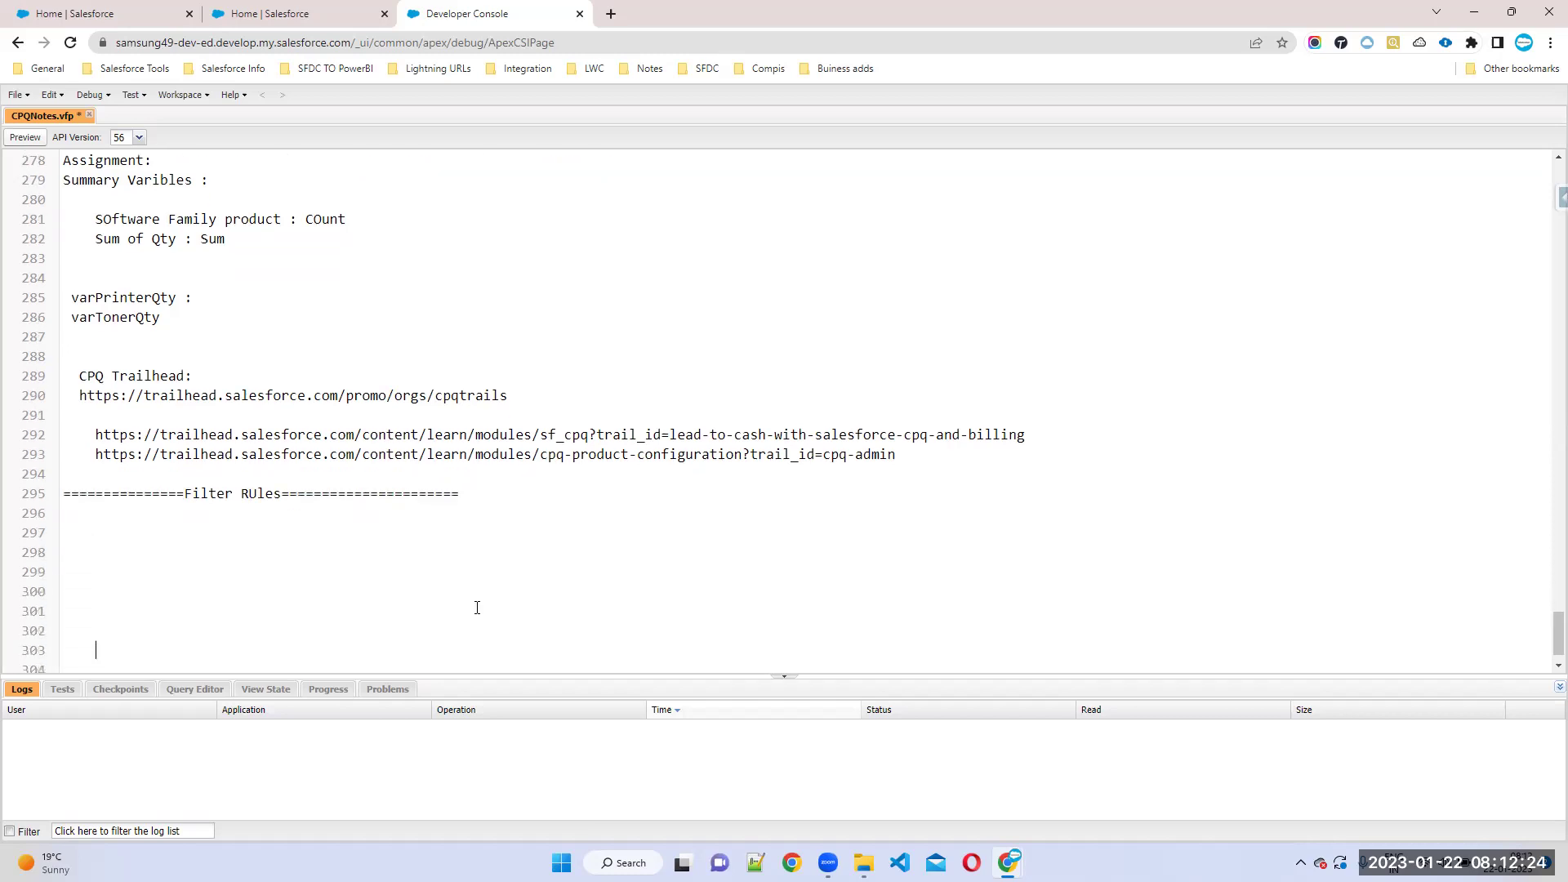
key(Return)
key(Return)
key(Up)
key(Up)
key(Up)
key(Up)
key(Up)
key(Up)
key(Up)
key(Up)
key(Up)
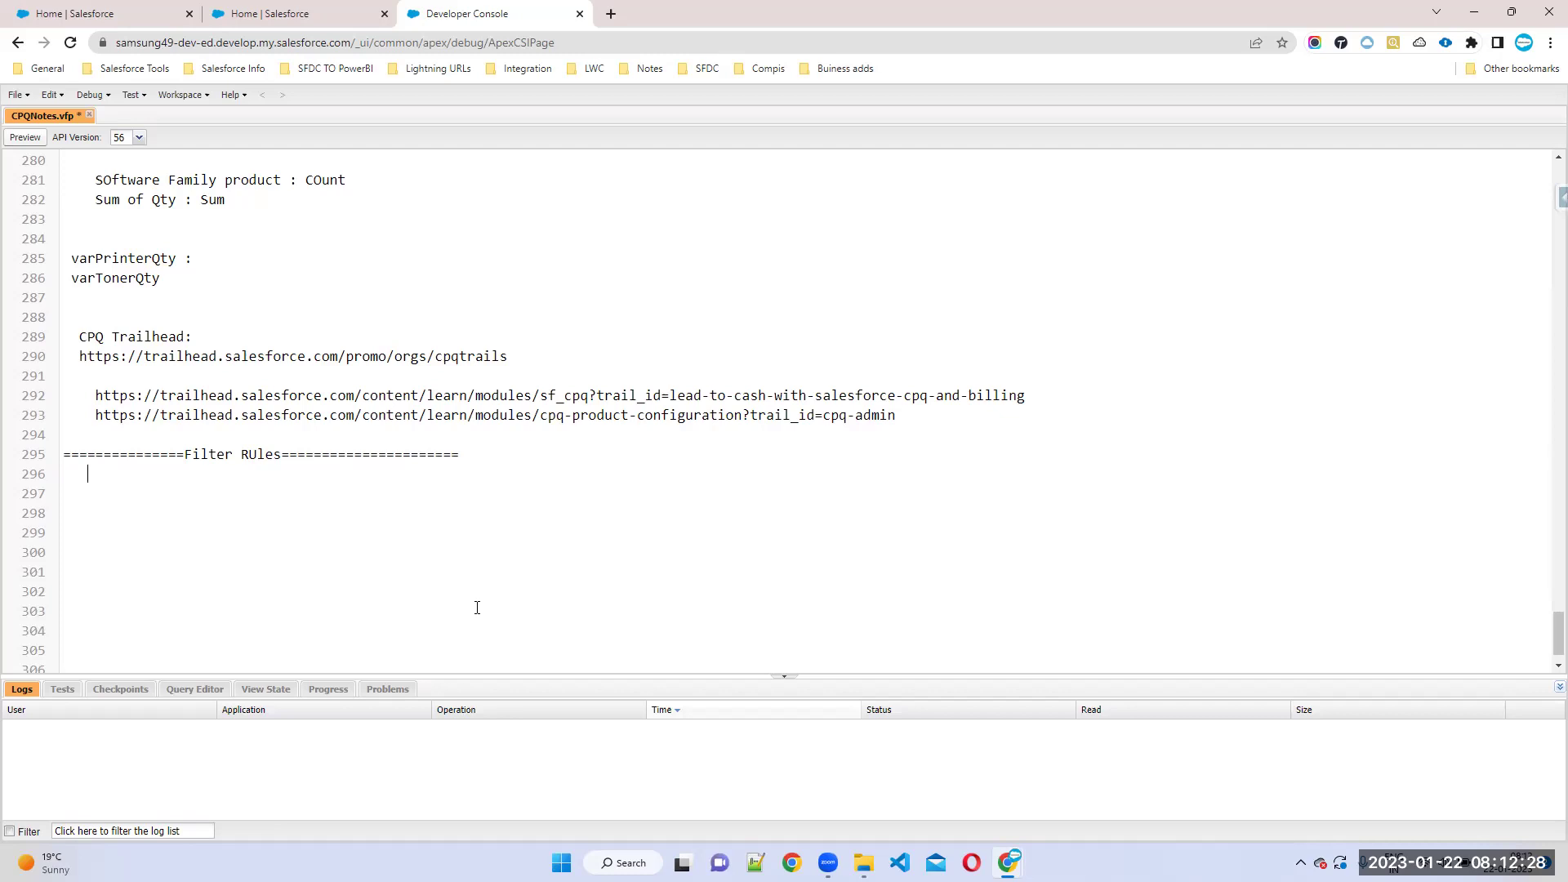
Step: Write the line "Q : Feture ther is one field called Option selection mEthod." directly under the Filter RUles heading
text(IQ)
key(BackSpace)
key(BackSpace)
text(Q : Feture ther is one fiel)
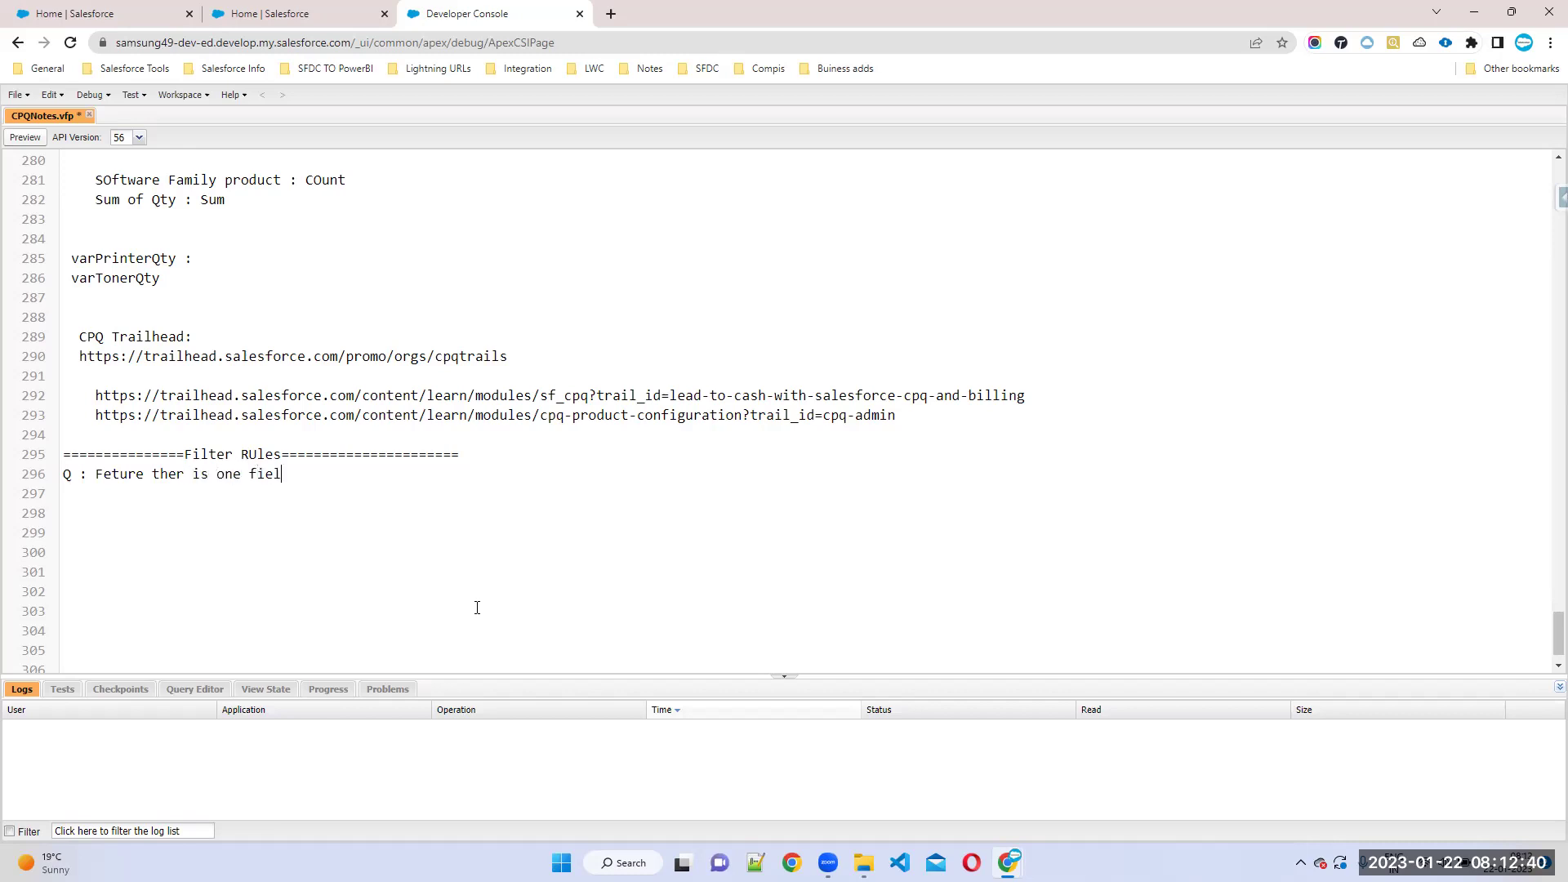
text(d called Option selectio)
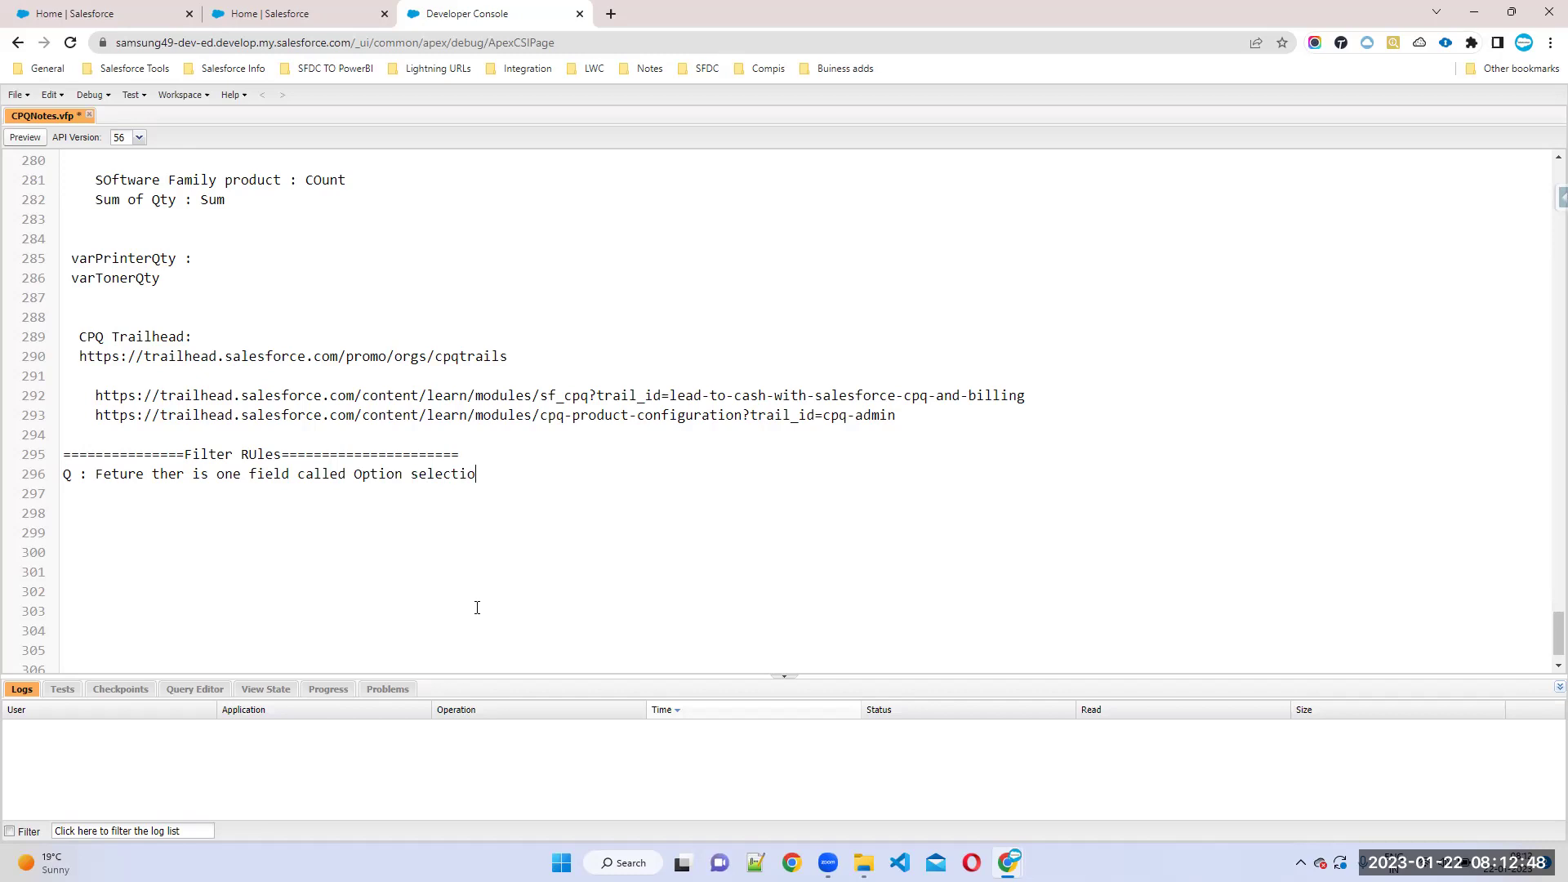
text(n mEthod.)
Step: Correct "mEthod" to "Method" and "Feture" to "Feature" in the question line
drag(354, 474, 547, 474)
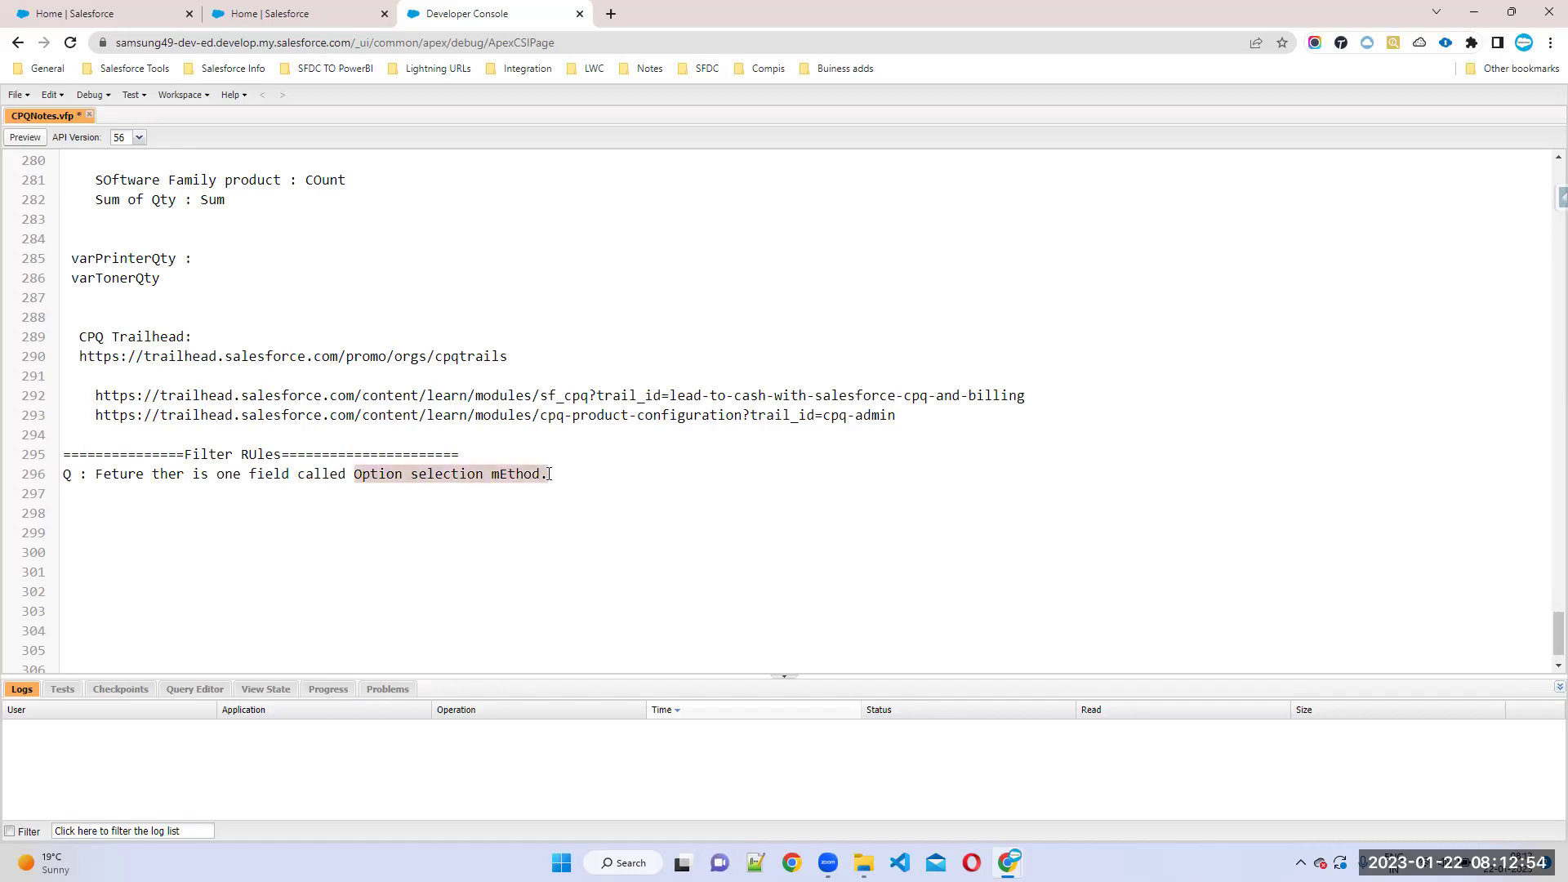
click(508, 474)
key(BackSpace)
key(BackSpace)
text(Me)
click(116, 478)
text(a)
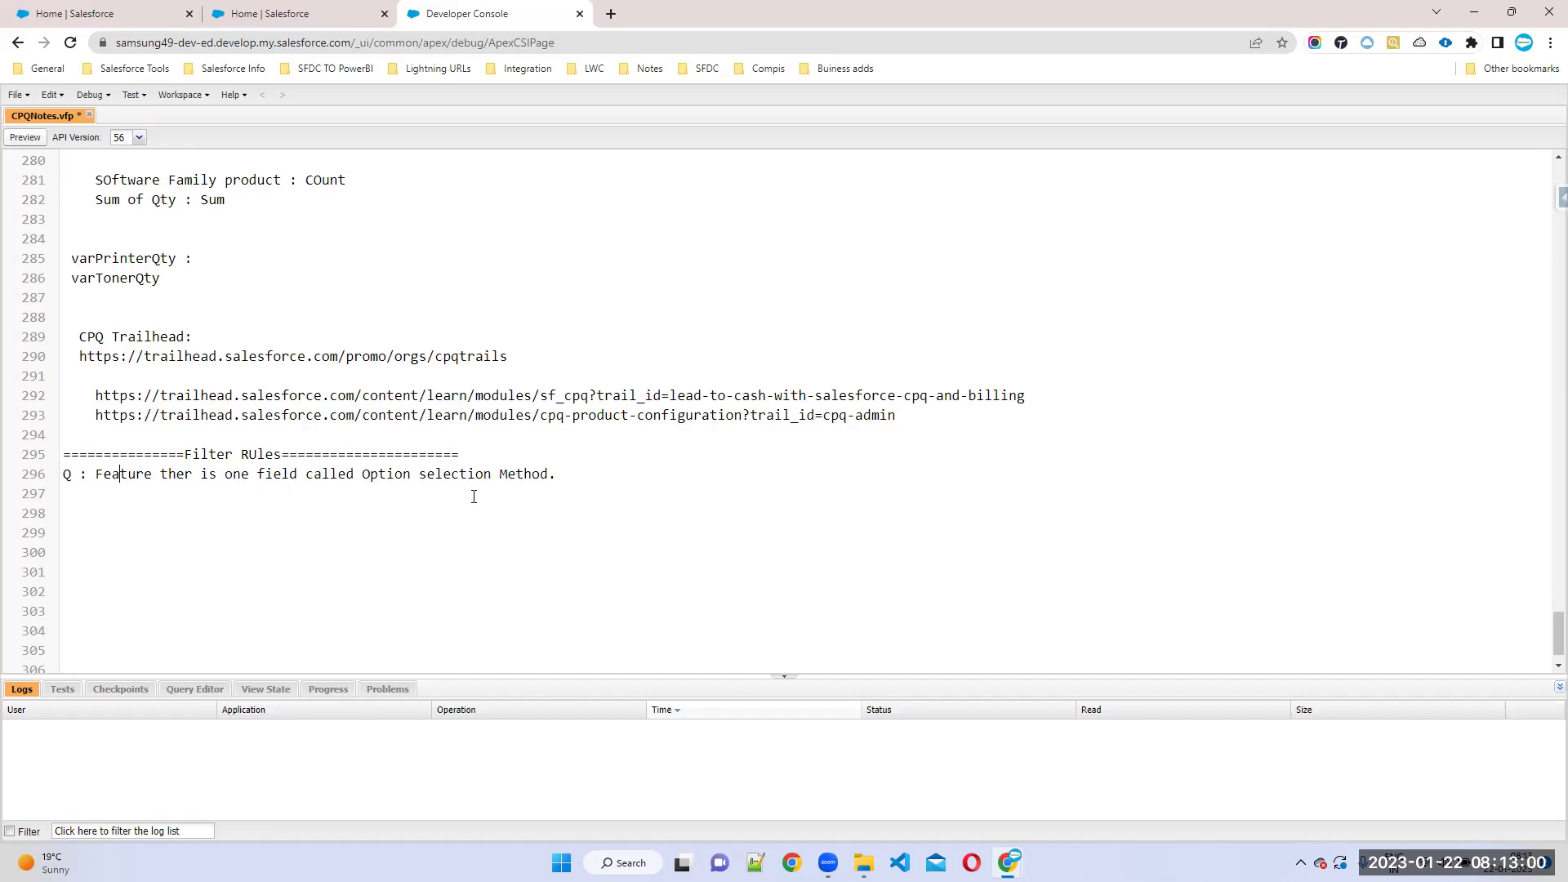
Step: List the three option selection methods Click, Add and Dynamic on separate lines below the question
click(94, 499)
text(Click )
text(Add )
text(Dynamic)
drag(85, 513, 158, 534)
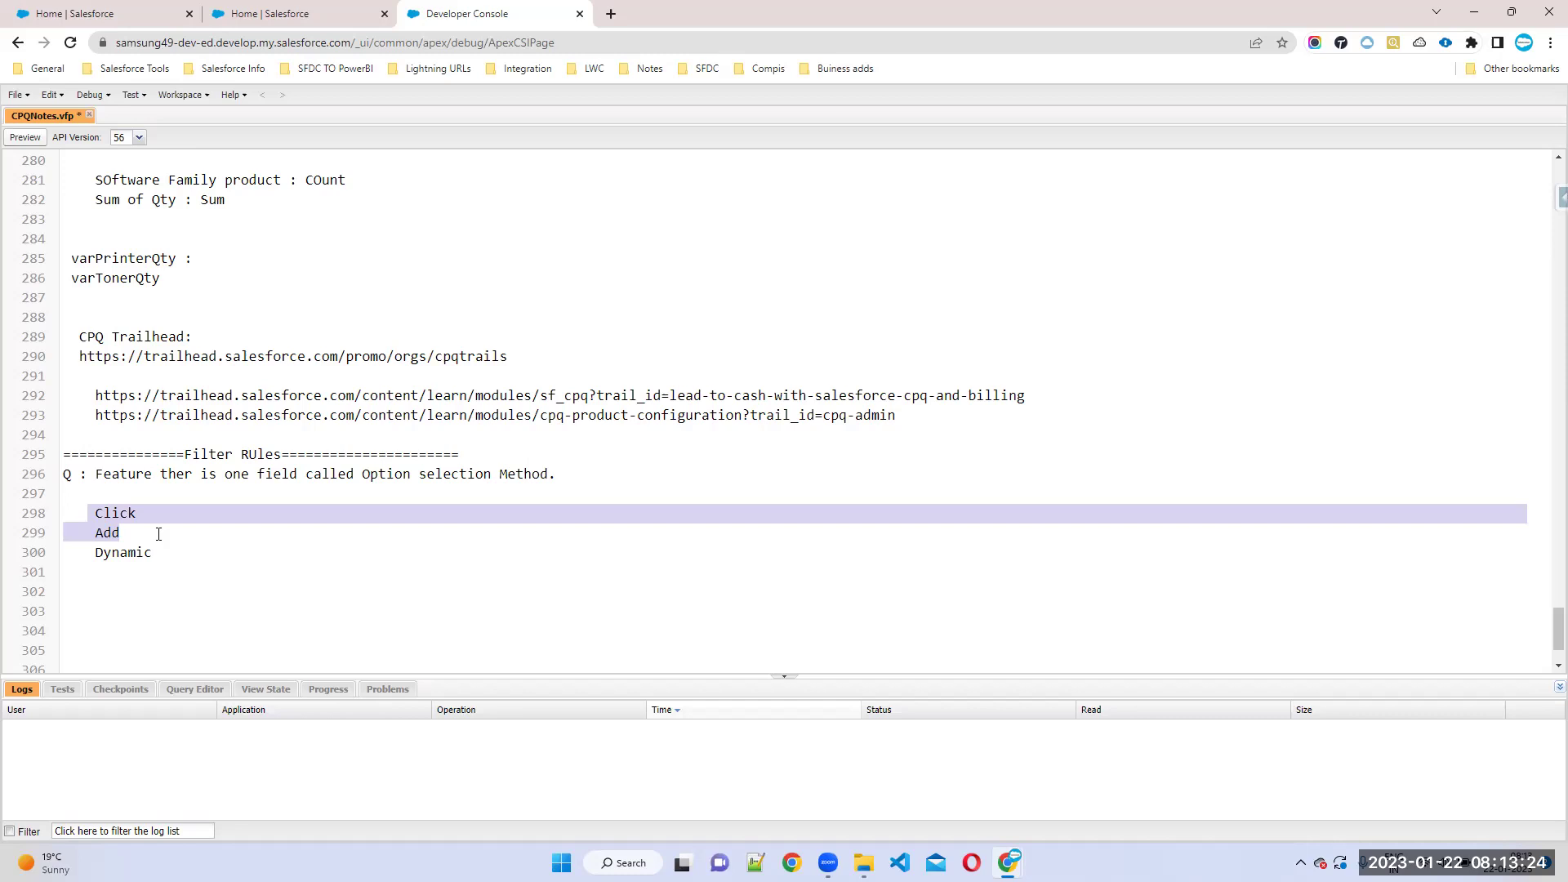
click(121, 551)
Step: Start a separate line labelled "Dynamic :" below the list of methods
click(64, 593)
text(Dynamic)
text(:)
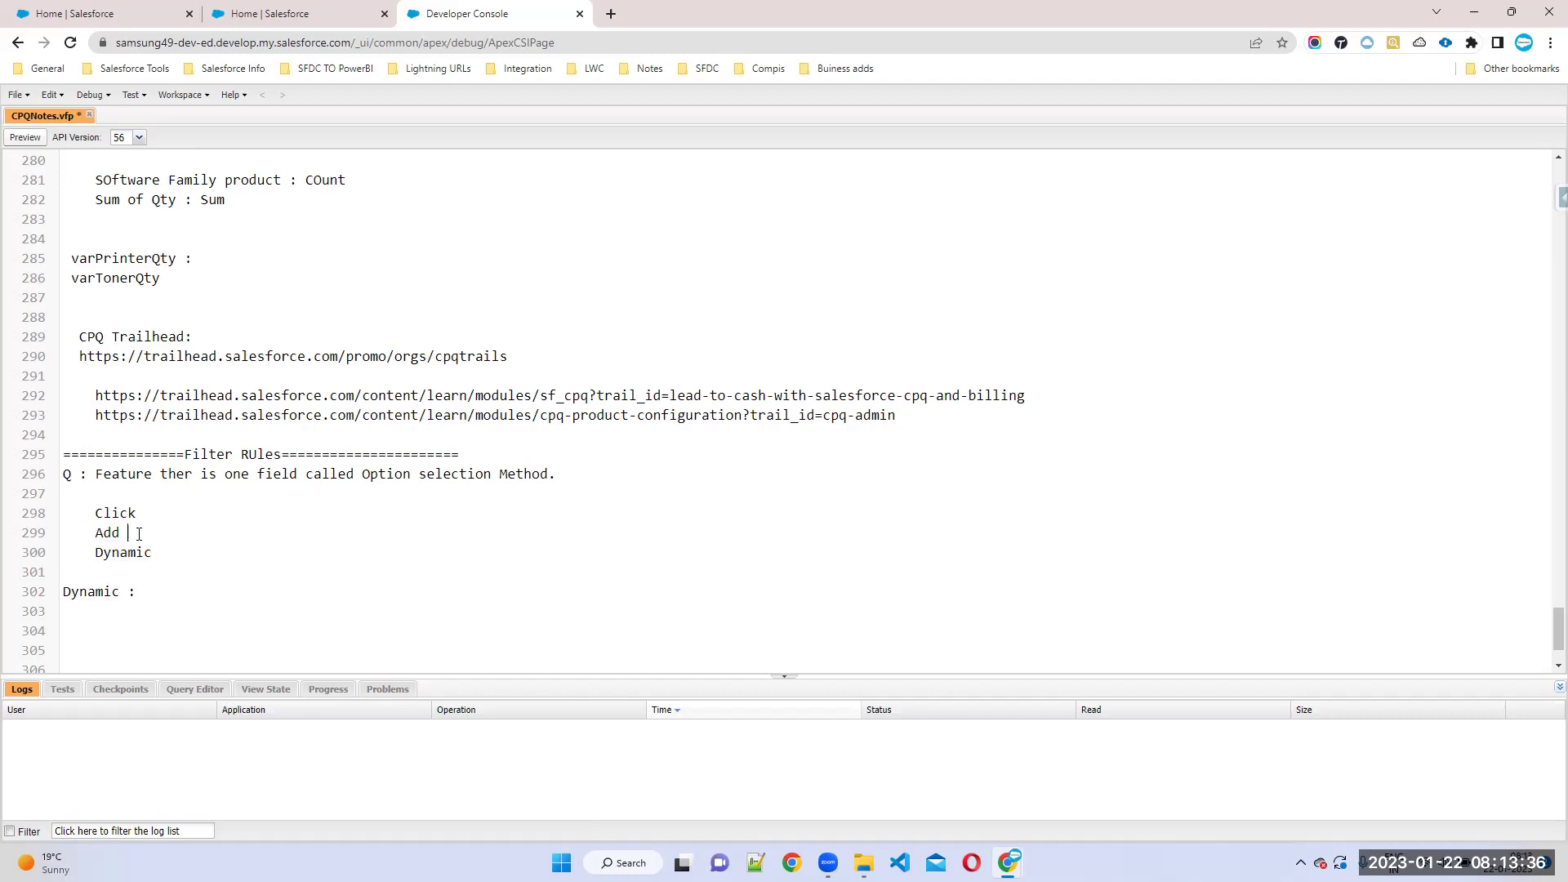
Step: Describe the Add method in the list as "Ad Options : New Page there you can select options."
text(Ad Options : New Pa)
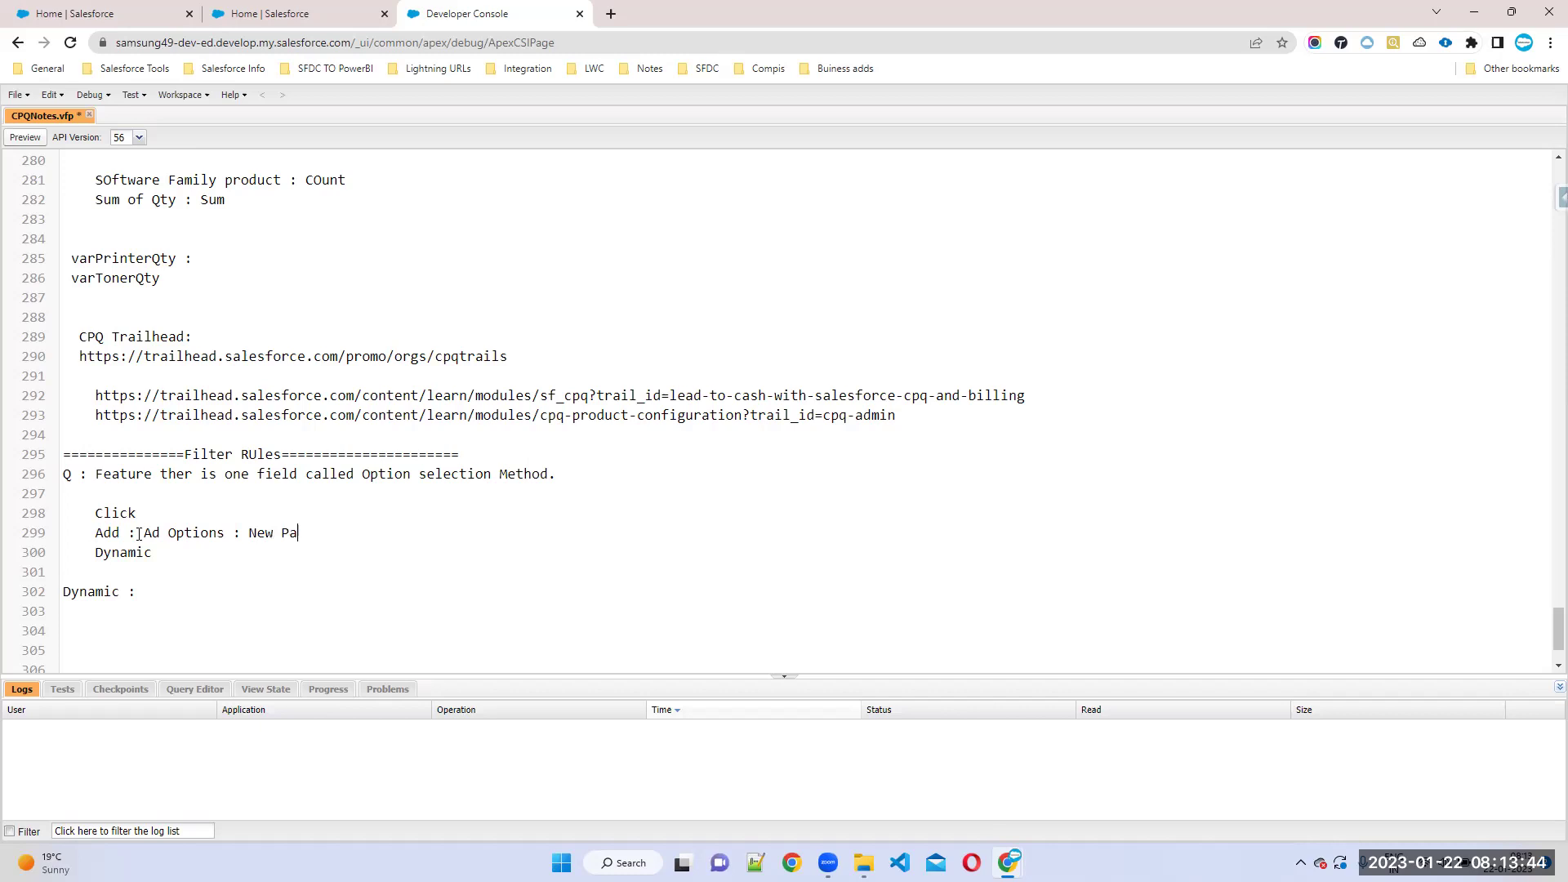
text(ge there you can select options.)
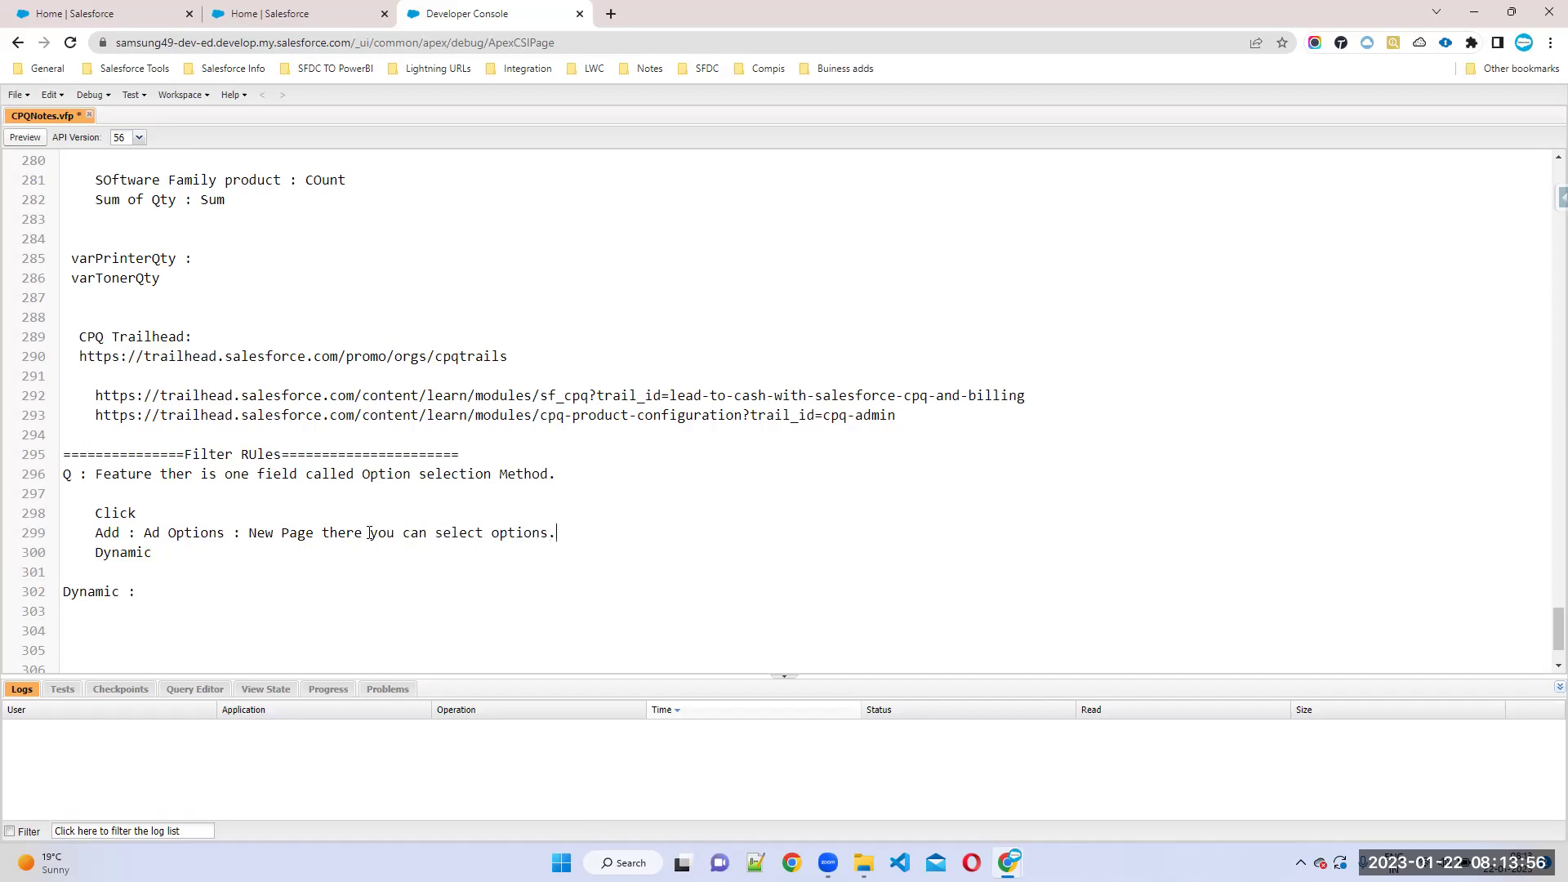
double_click(146, 475)
Step: Complete the Dynamic line with "Add Options : It will show all products based on price book you selected." and save the notes
click(145, 594)
text(Add Options : It will show all )
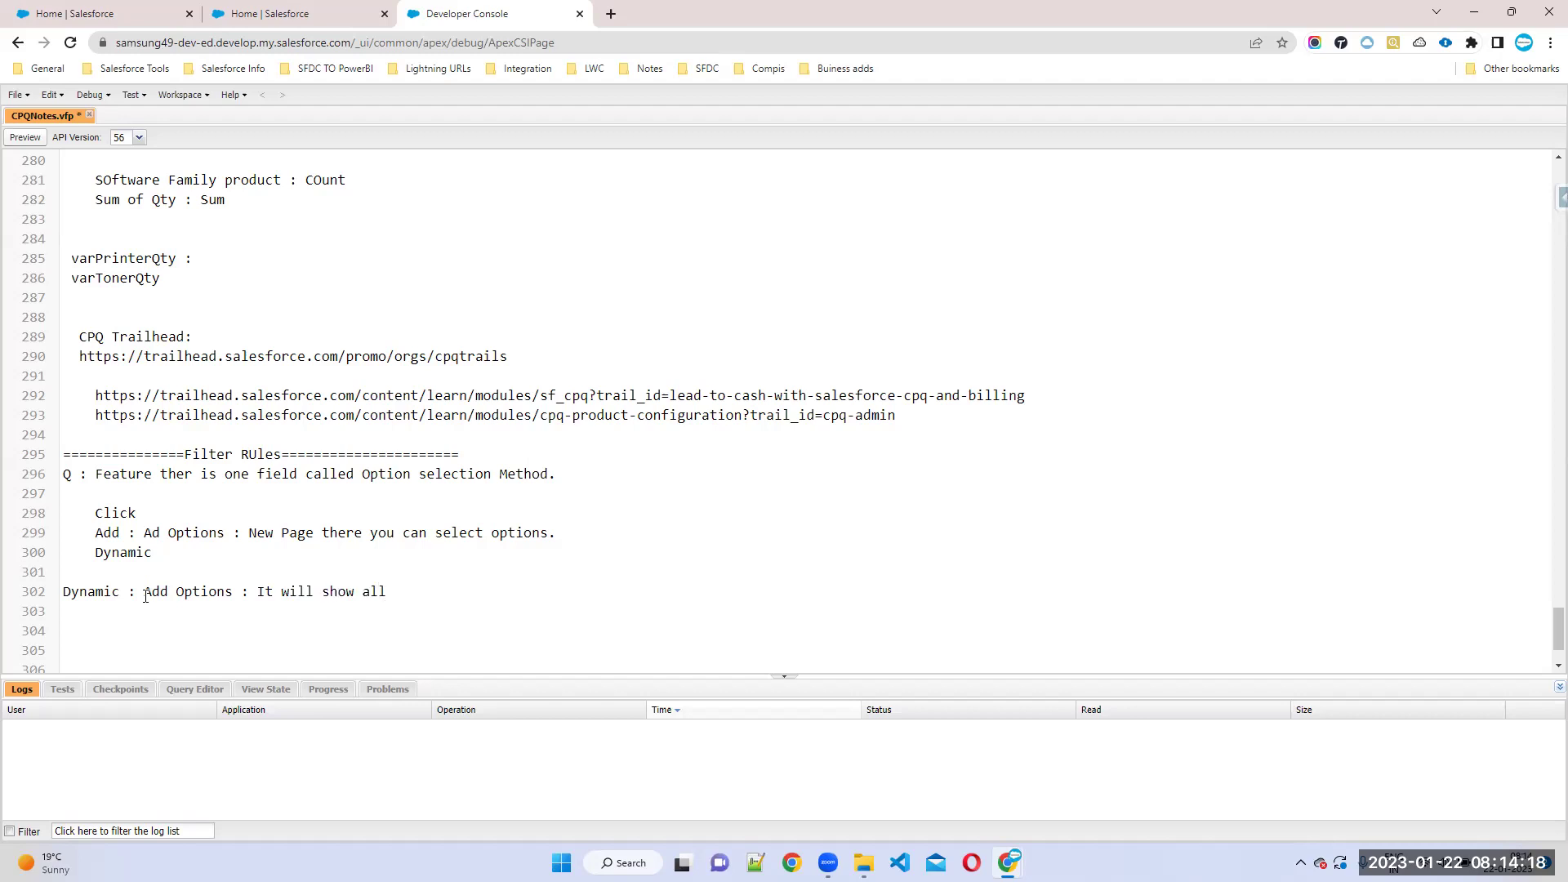
text(products based on  price book yo)
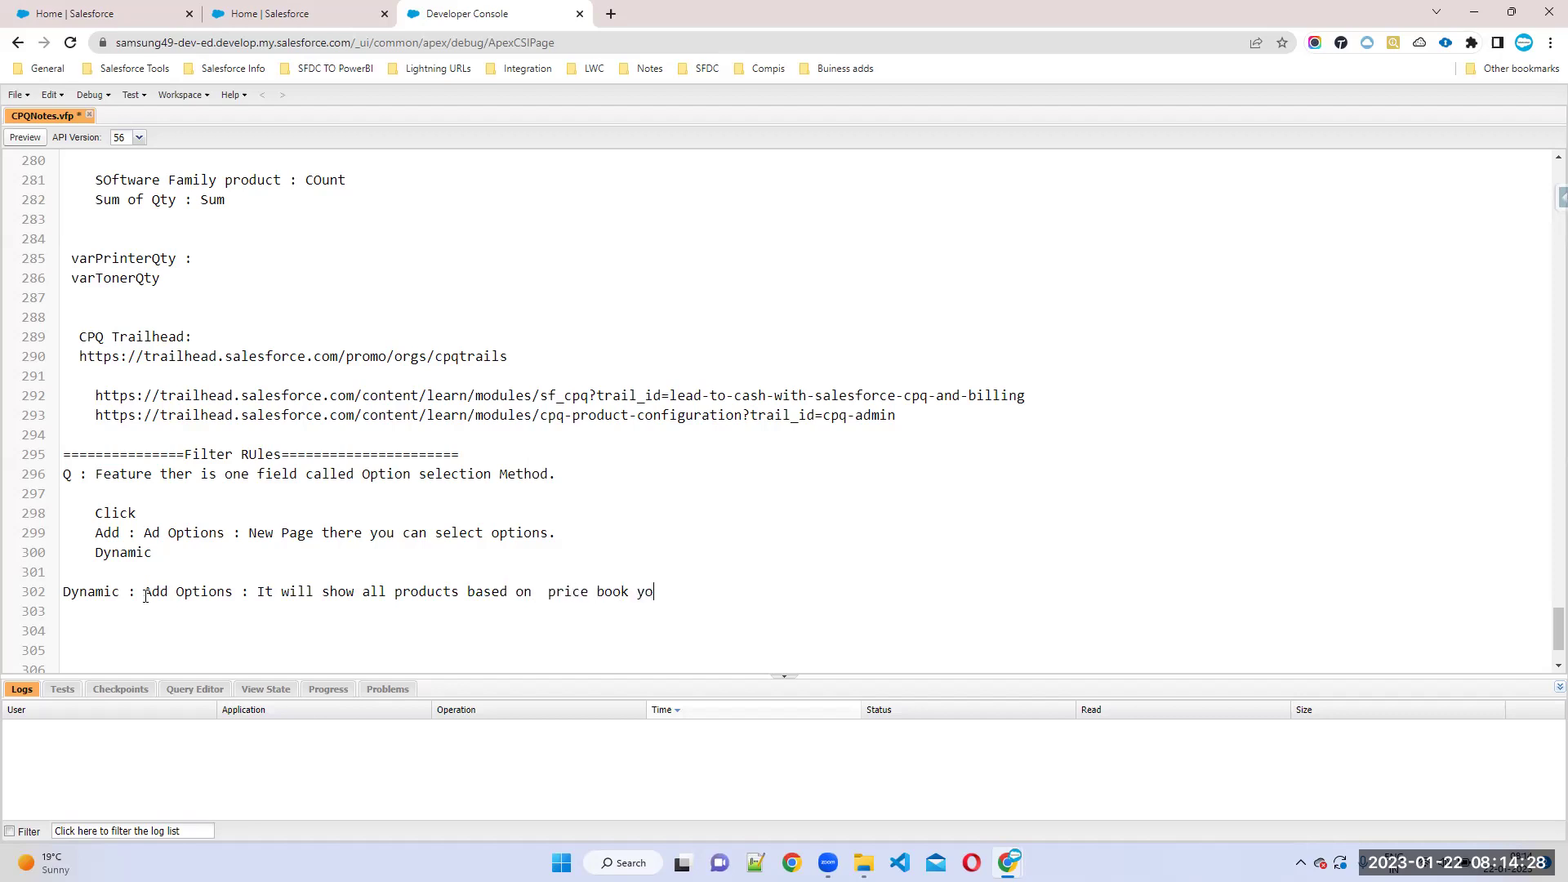
text(u selected.)
drag(249, 533, 576, 529)
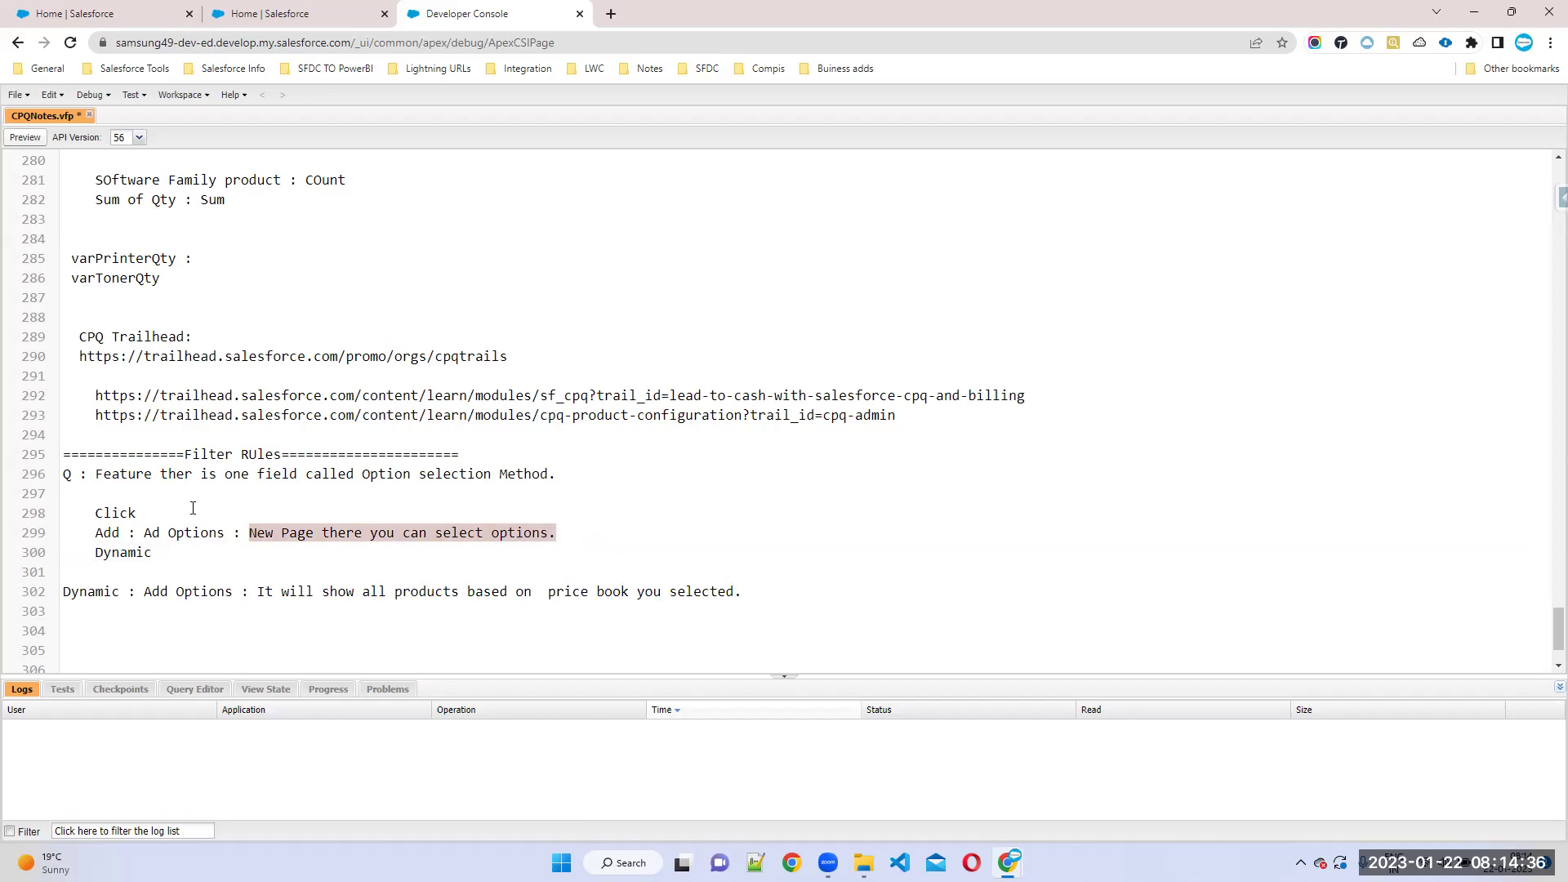
drag(105, 475, 154, 475)
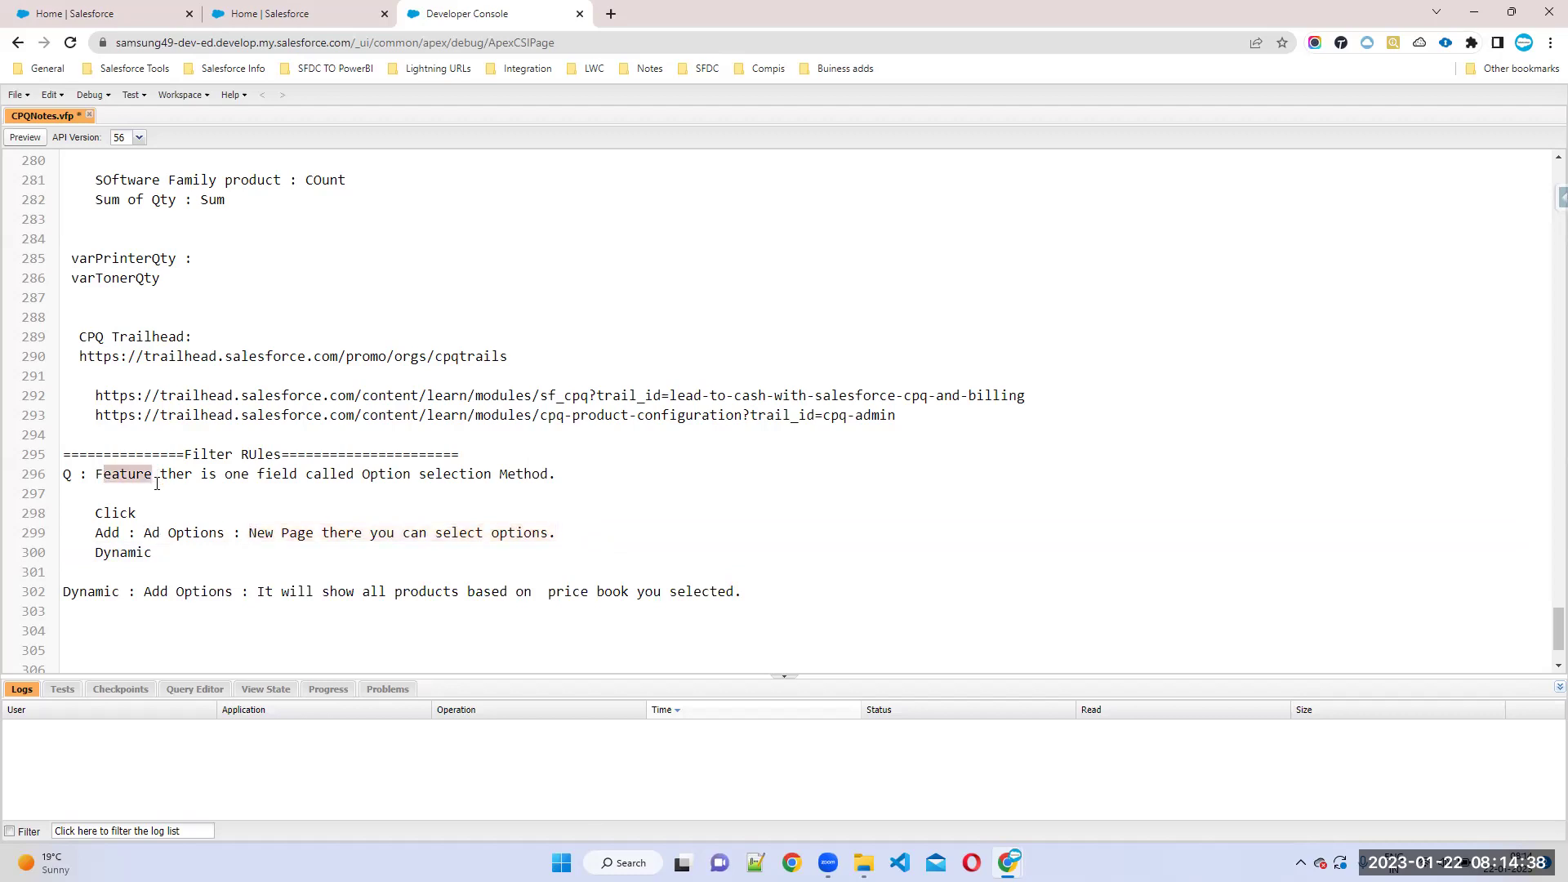
drag(153, 552, 94, 553)
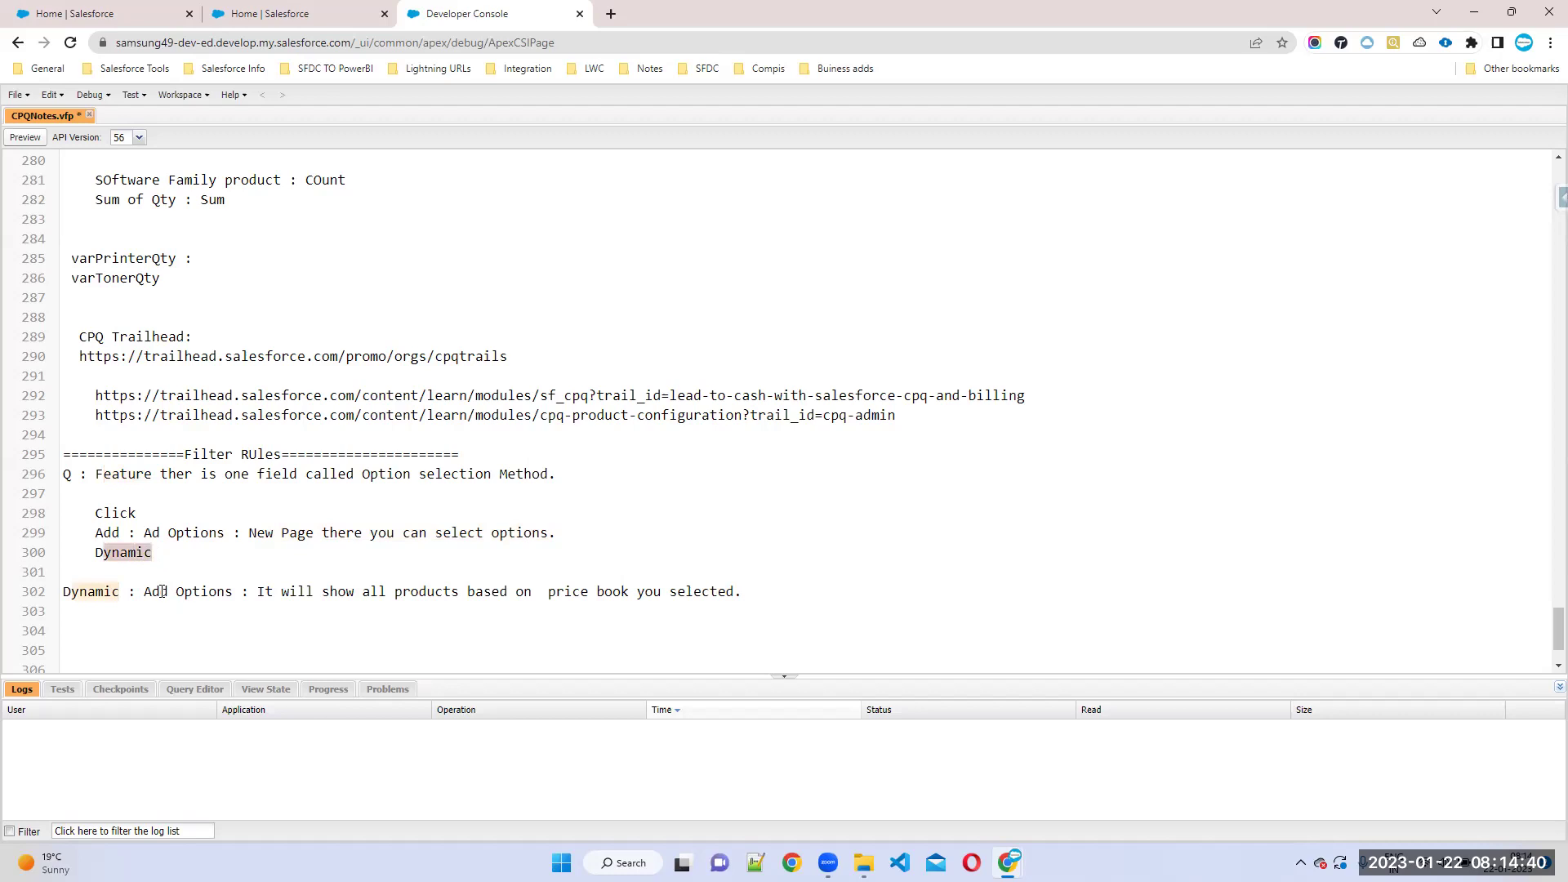
drag(234, 591, 161, 592)
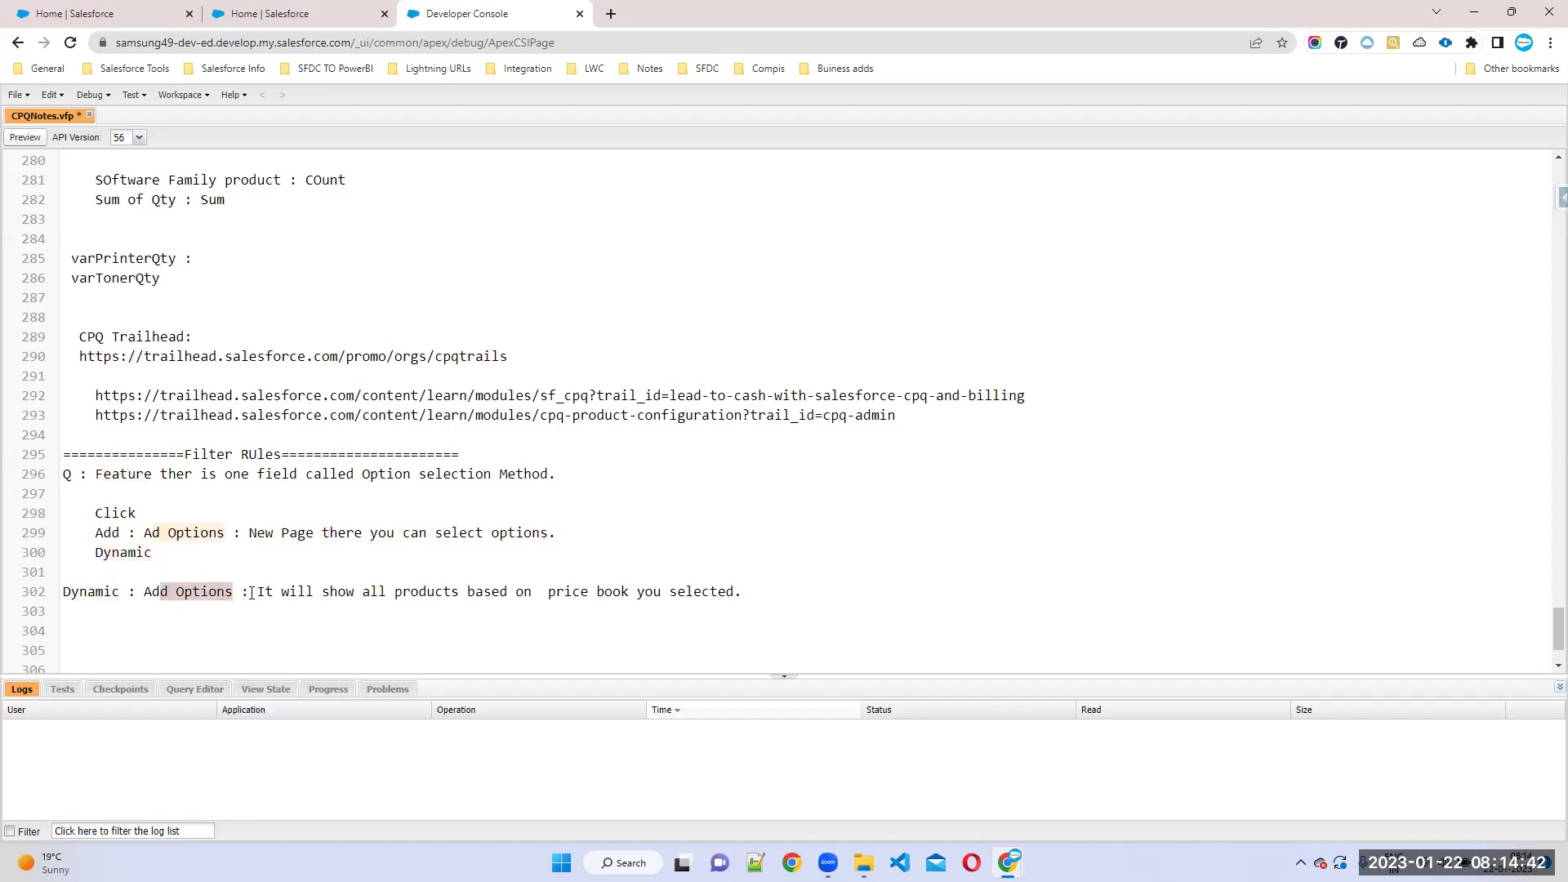
drag(256, 591, 738, 593)
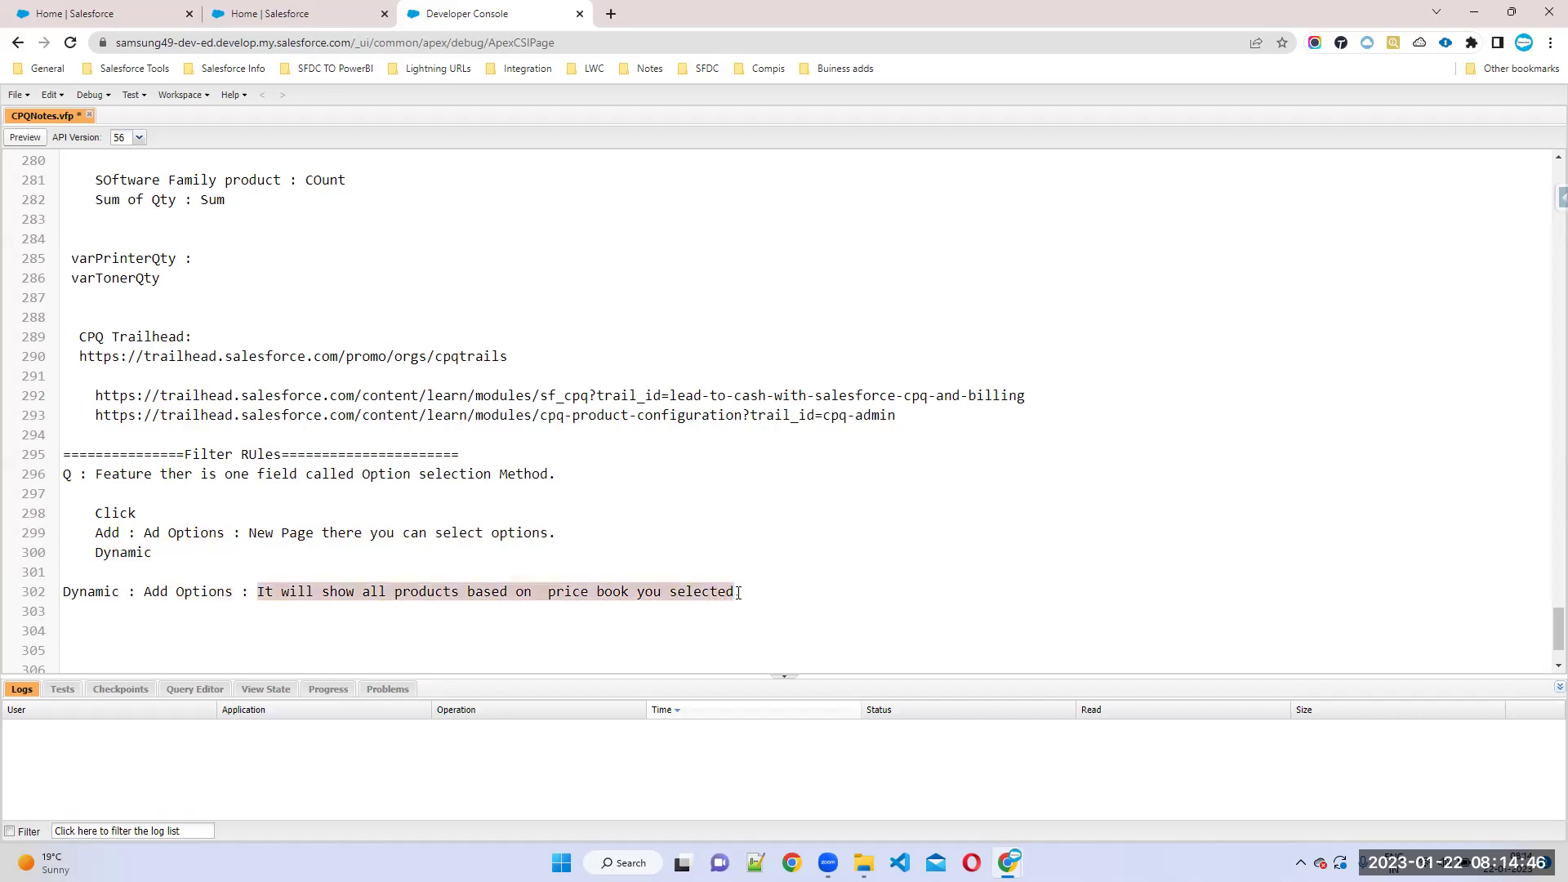
key(ctrl+s)
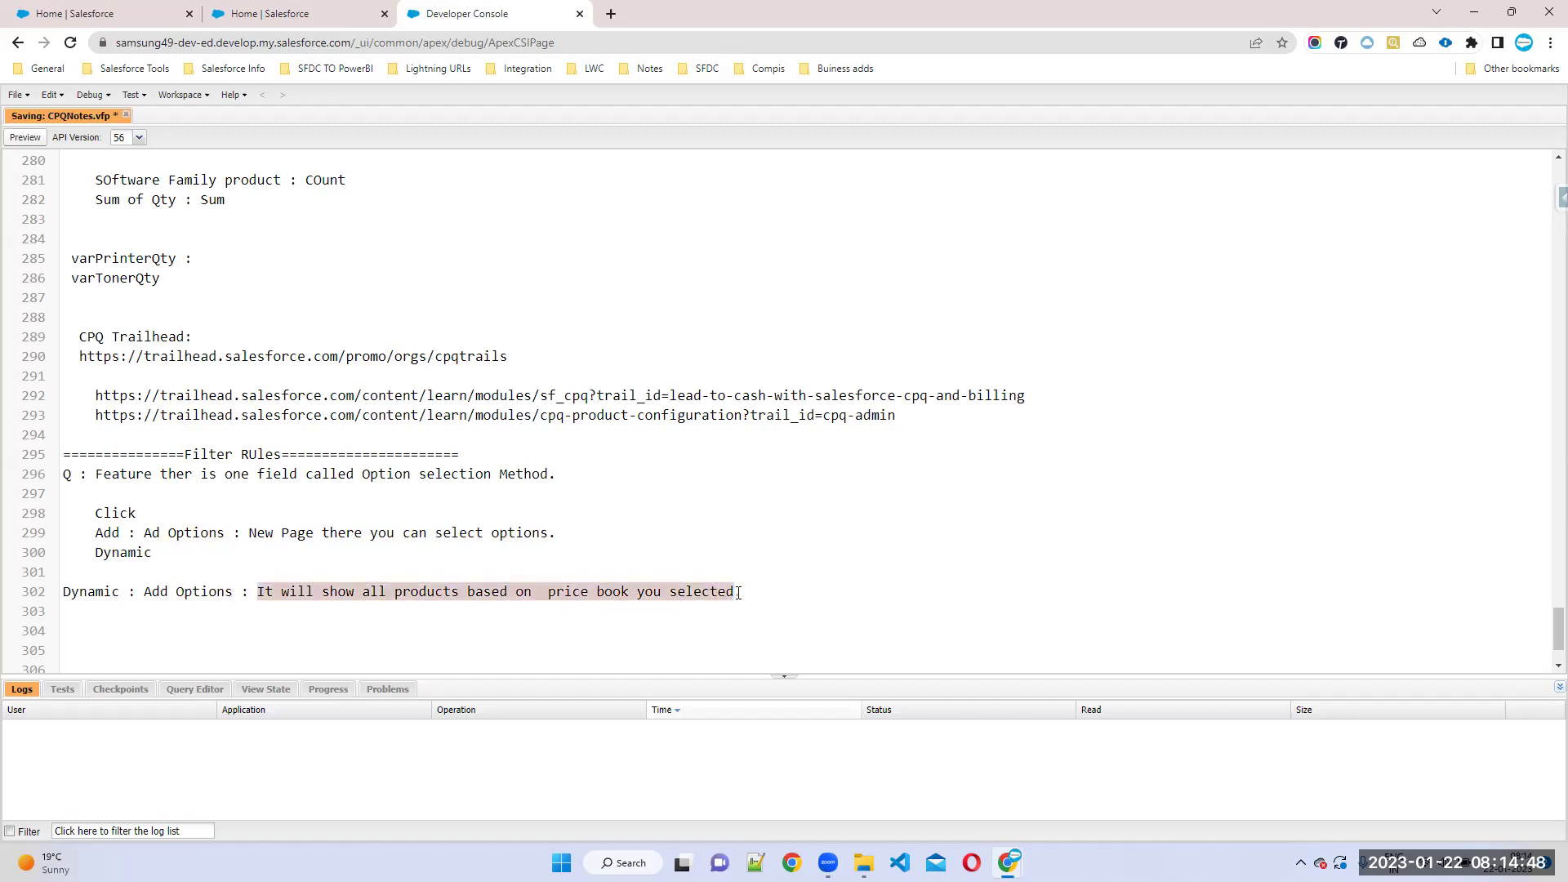
click(285, 607)
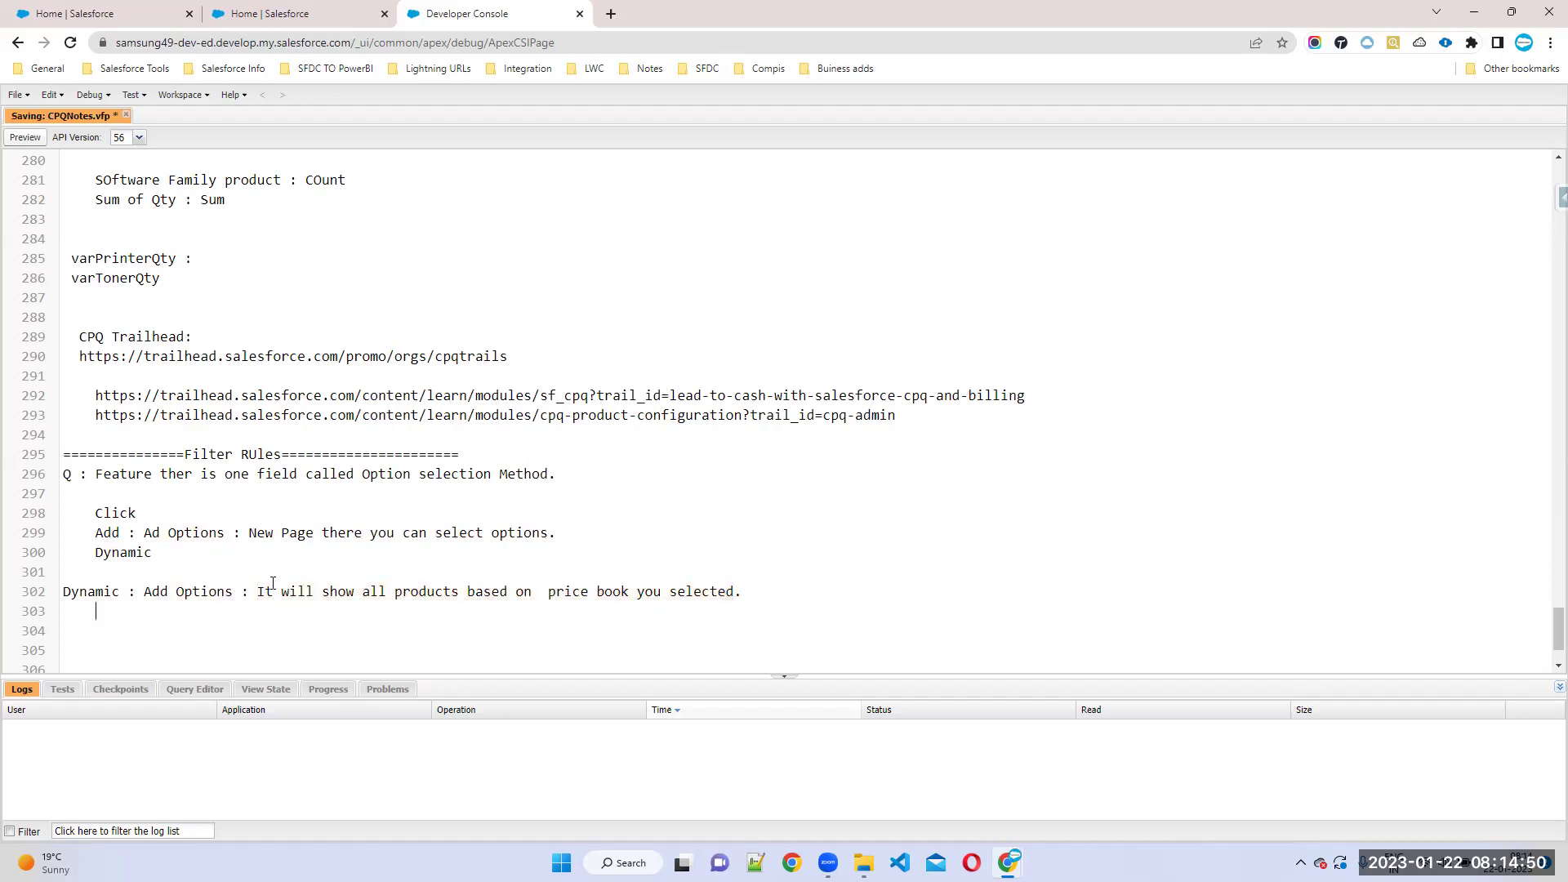
drag(159, 474, 103, 474)
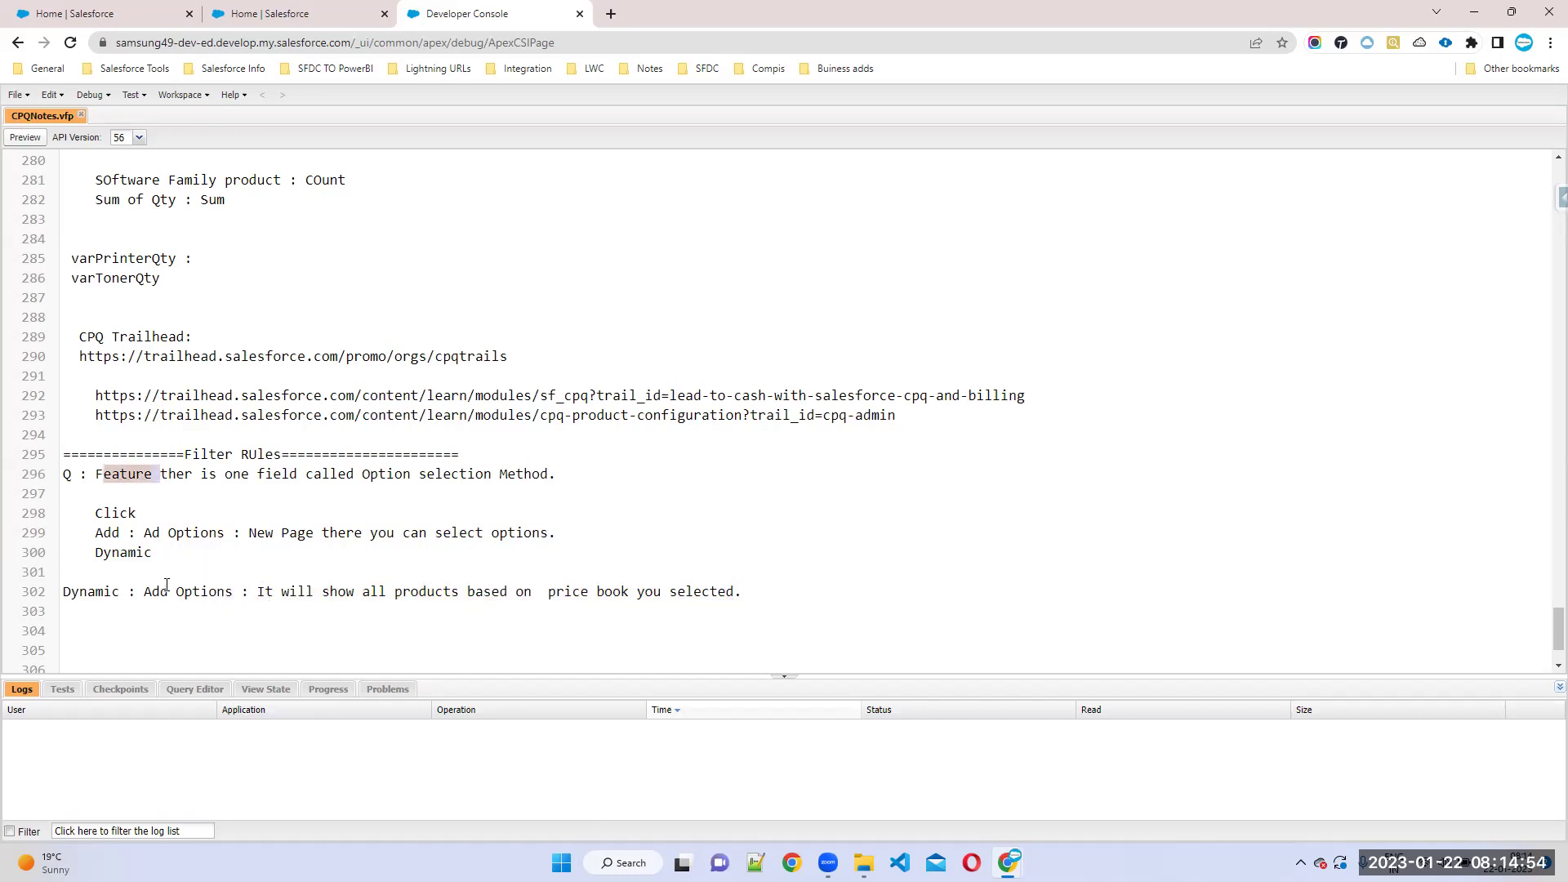
double_click(123, 590)
double_click(121, 474)
drag(145, 590, 773, 591)
drag(257, 591, 768, 591)
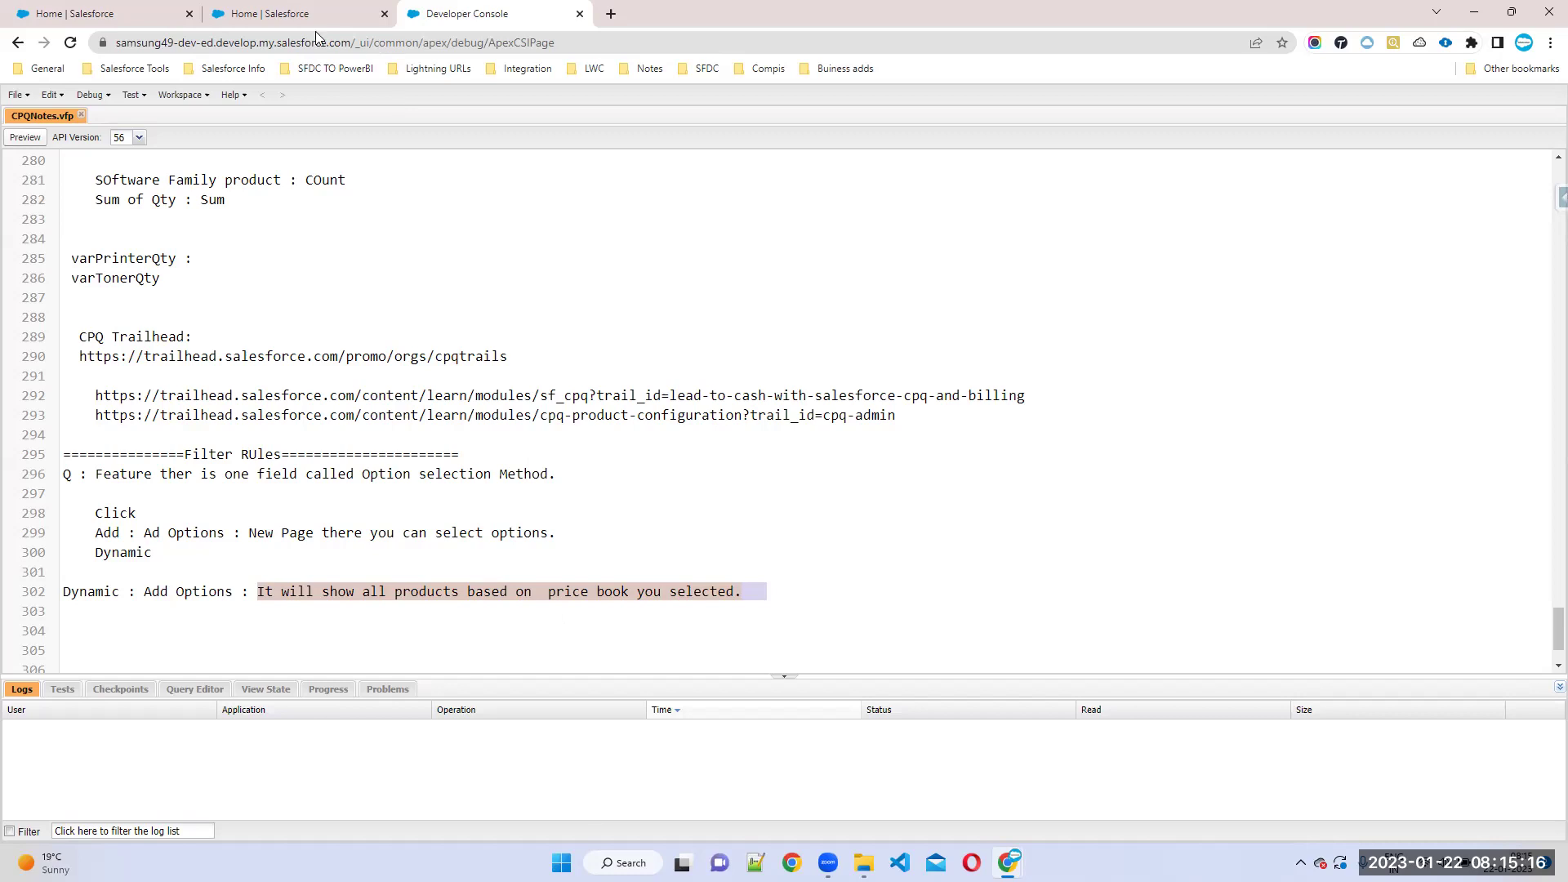
Step: Switch to the Salesforce CPQ home page, find the IT Professional Pack product, open it and dismiss the navigation tip
click(270, 14)
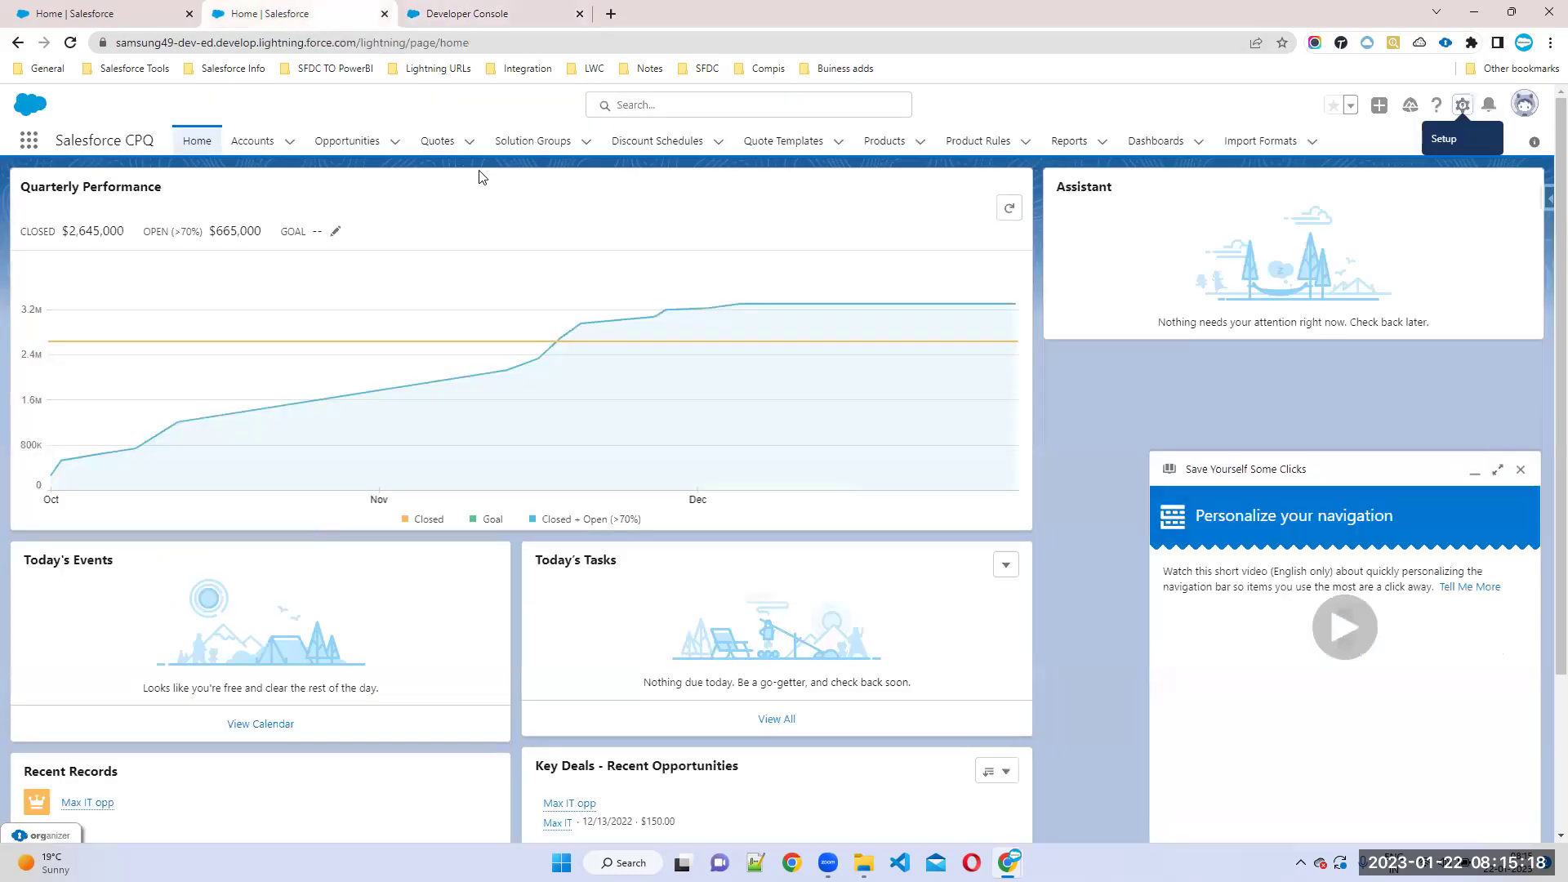
click(657, 106)
text(I Pro)
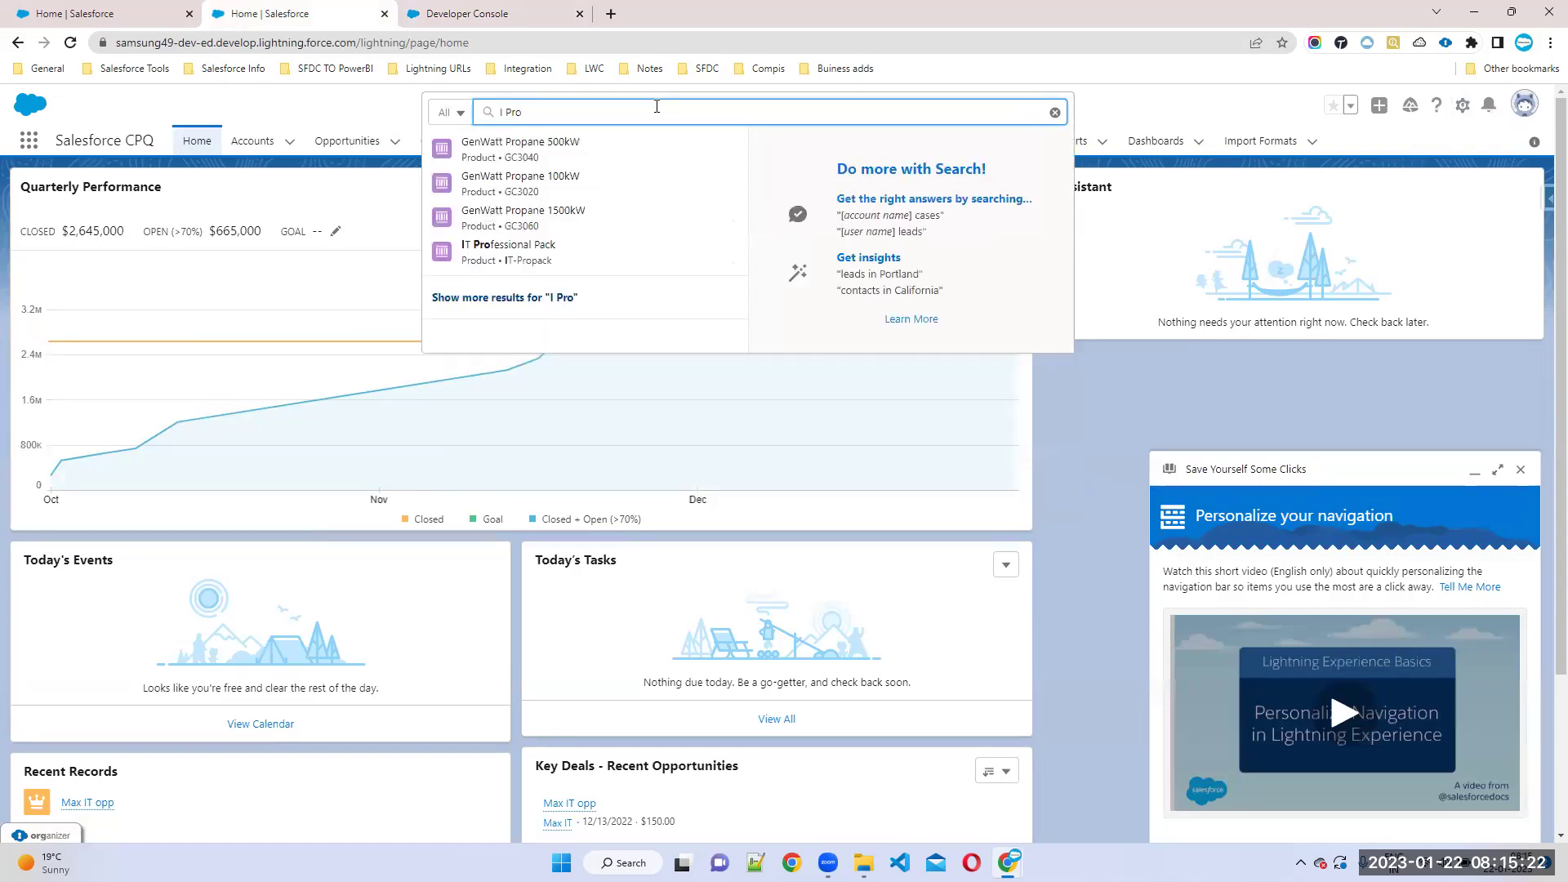
click(549, 245)
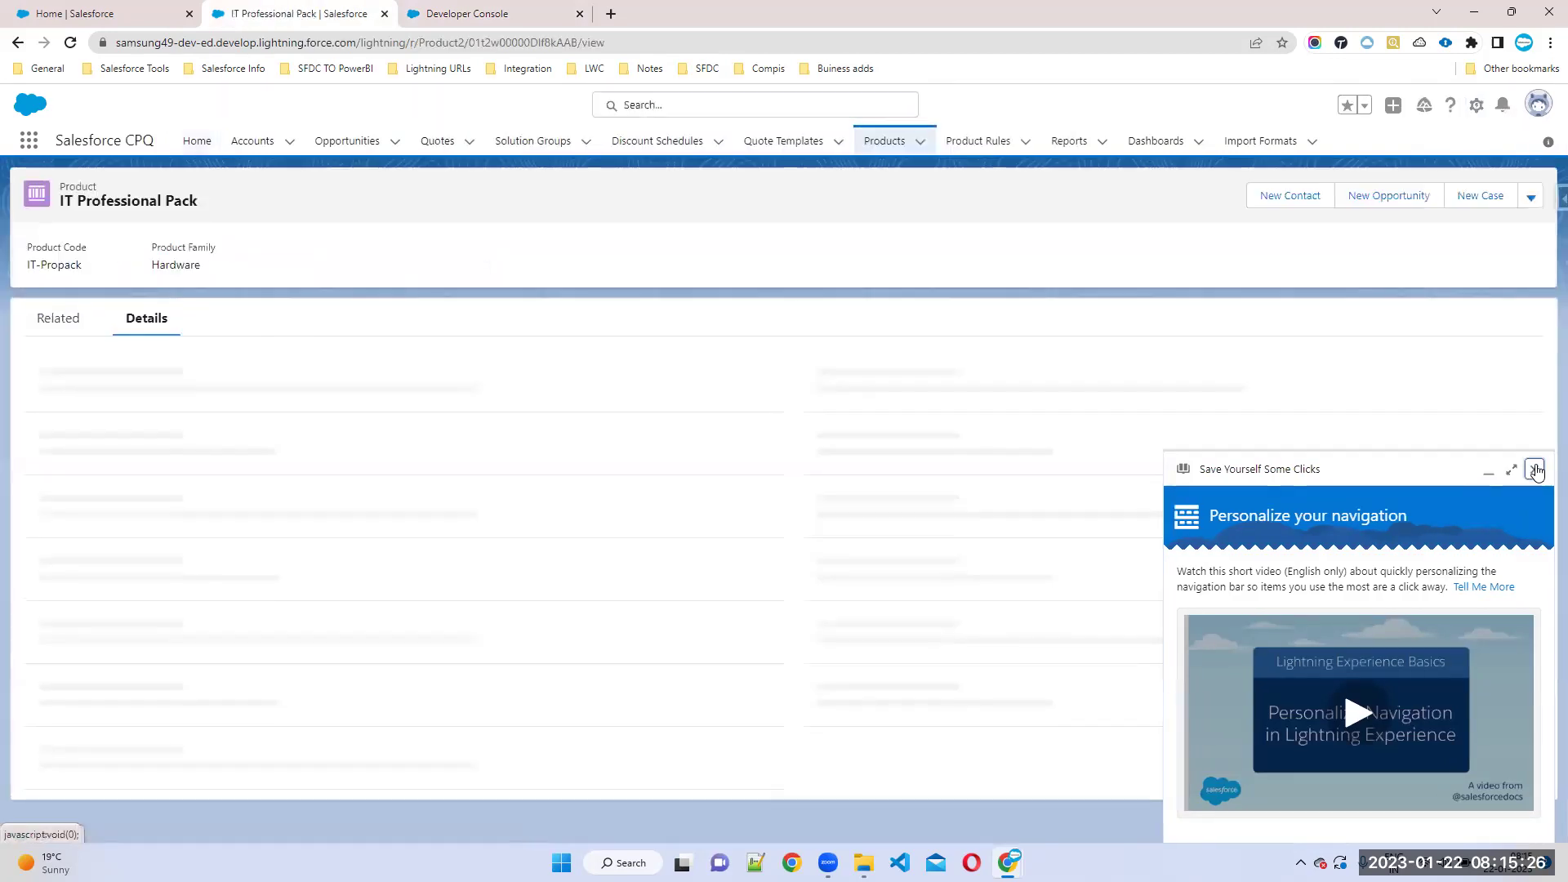
click(1535, 468)
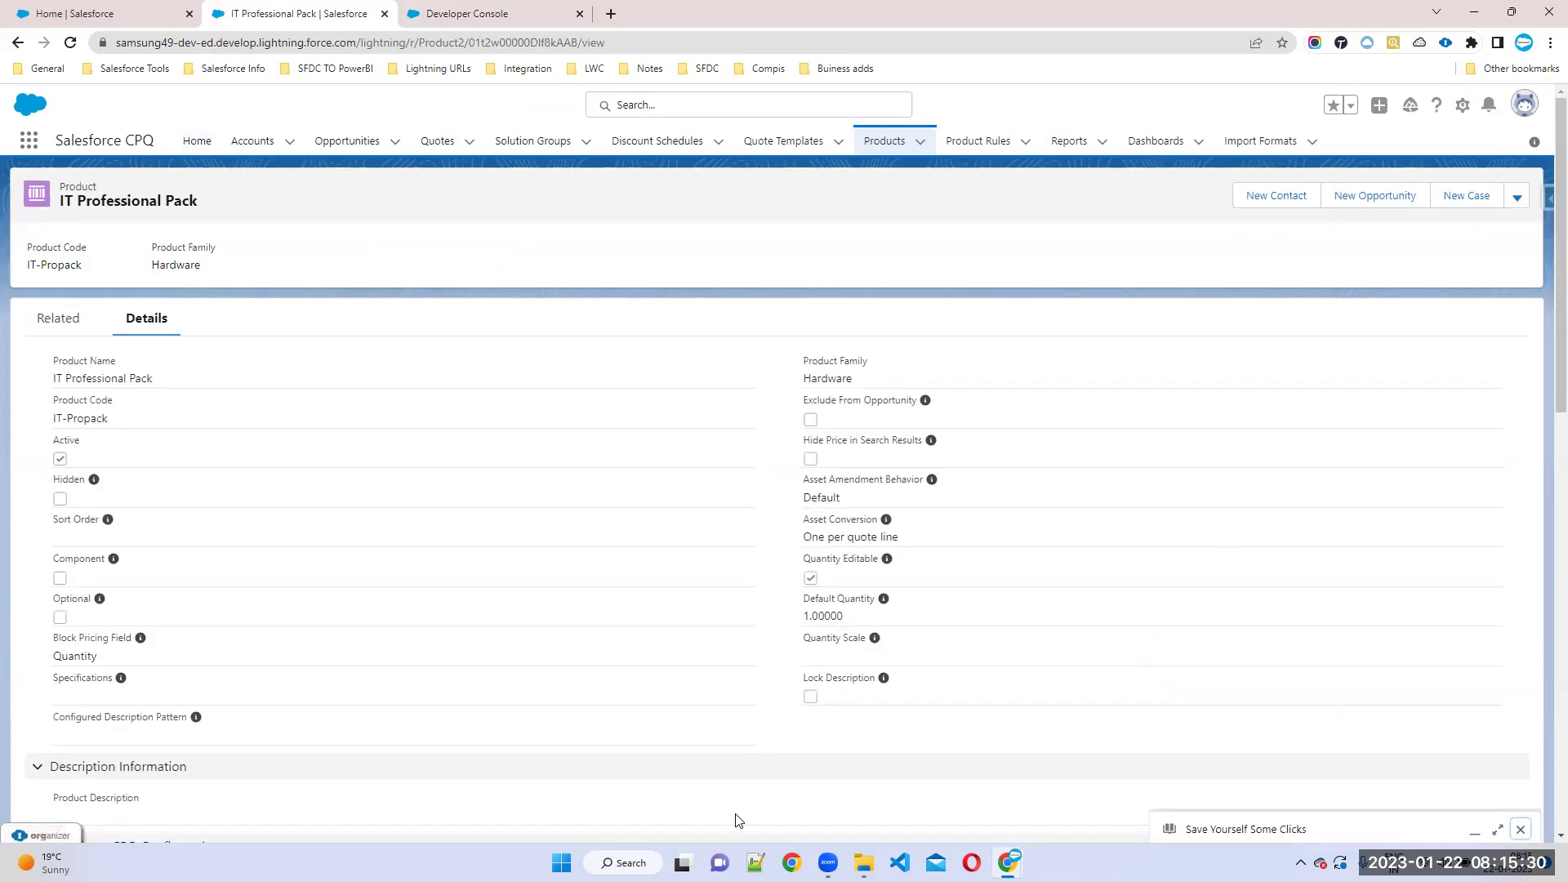
Step: Open the Networking feature from the full list of IT Professional Pack's related features
click(67, 321)
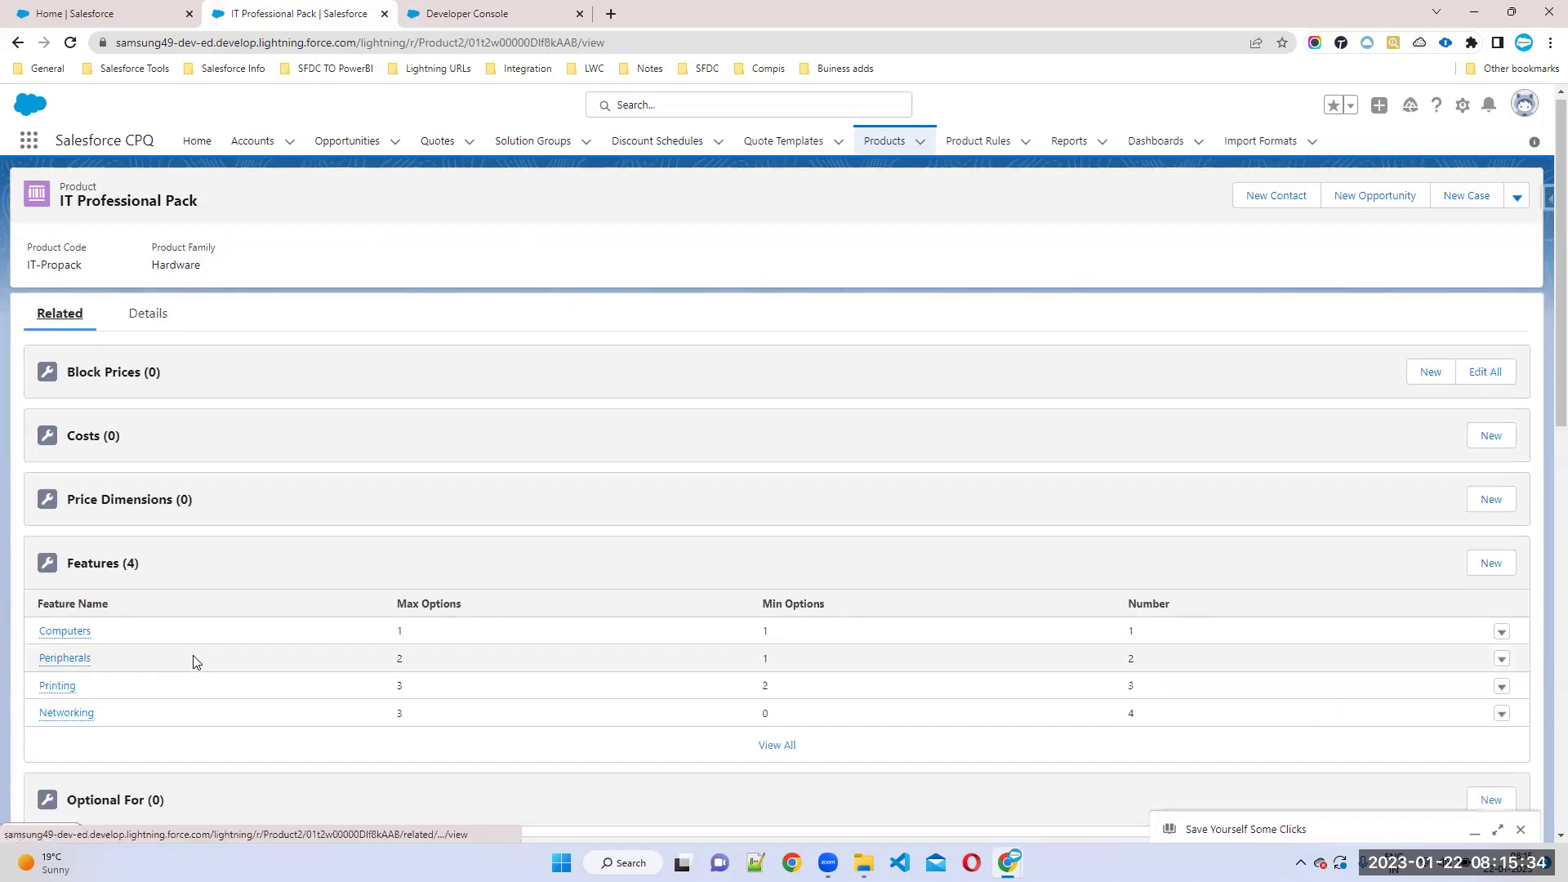
scroll(193, 655, down, 3)
click(773, 508)
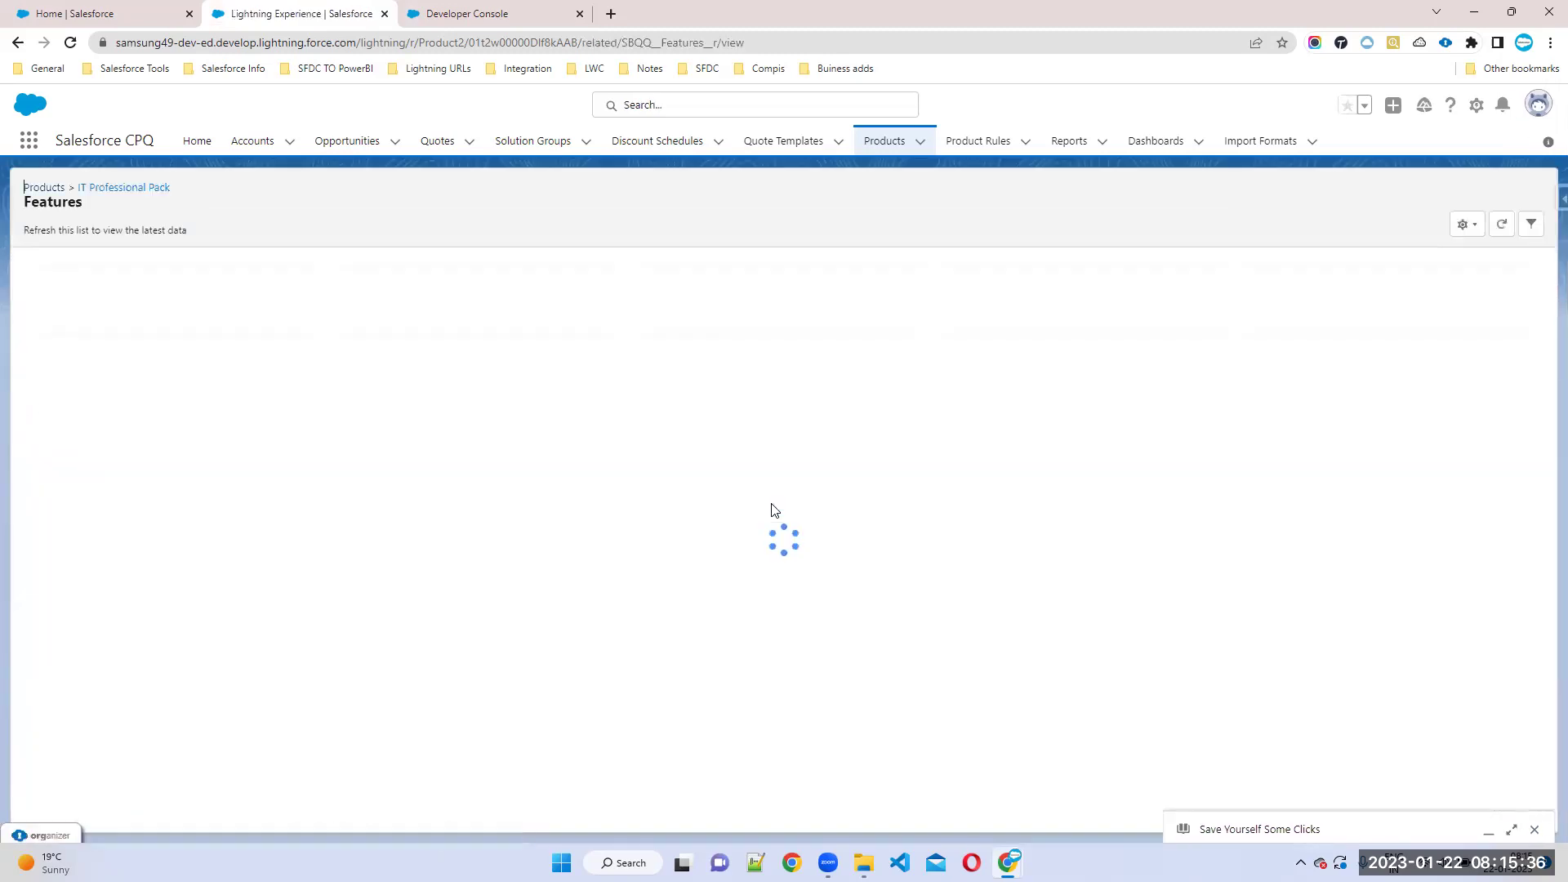
click(131, 364)
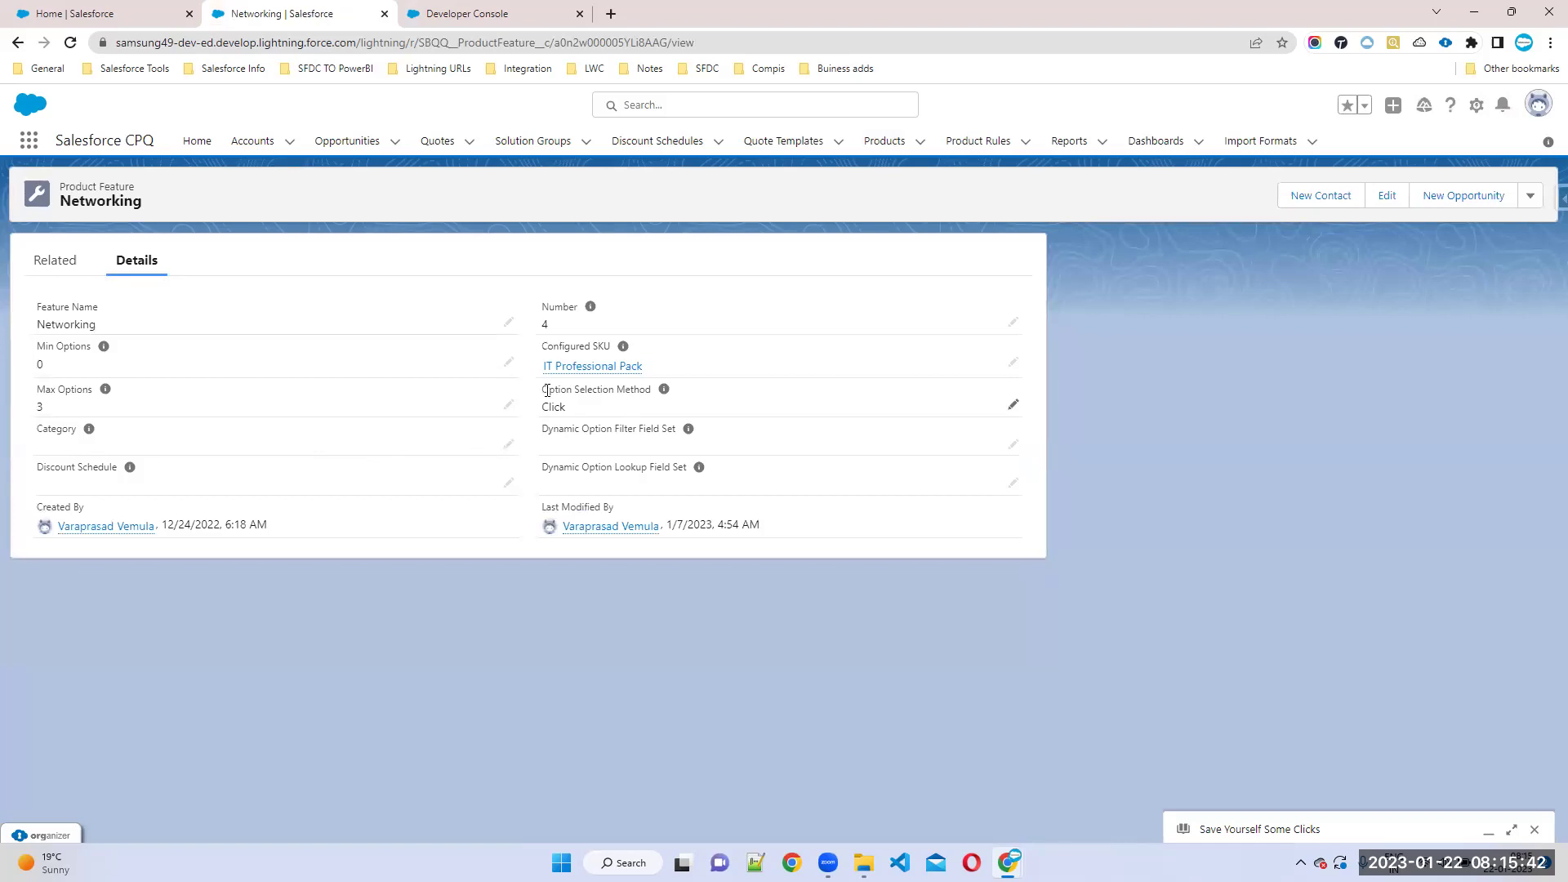
Step: Set the Networking feature's Option Selection Method to Dynamic and save the record
click(1013, 405)
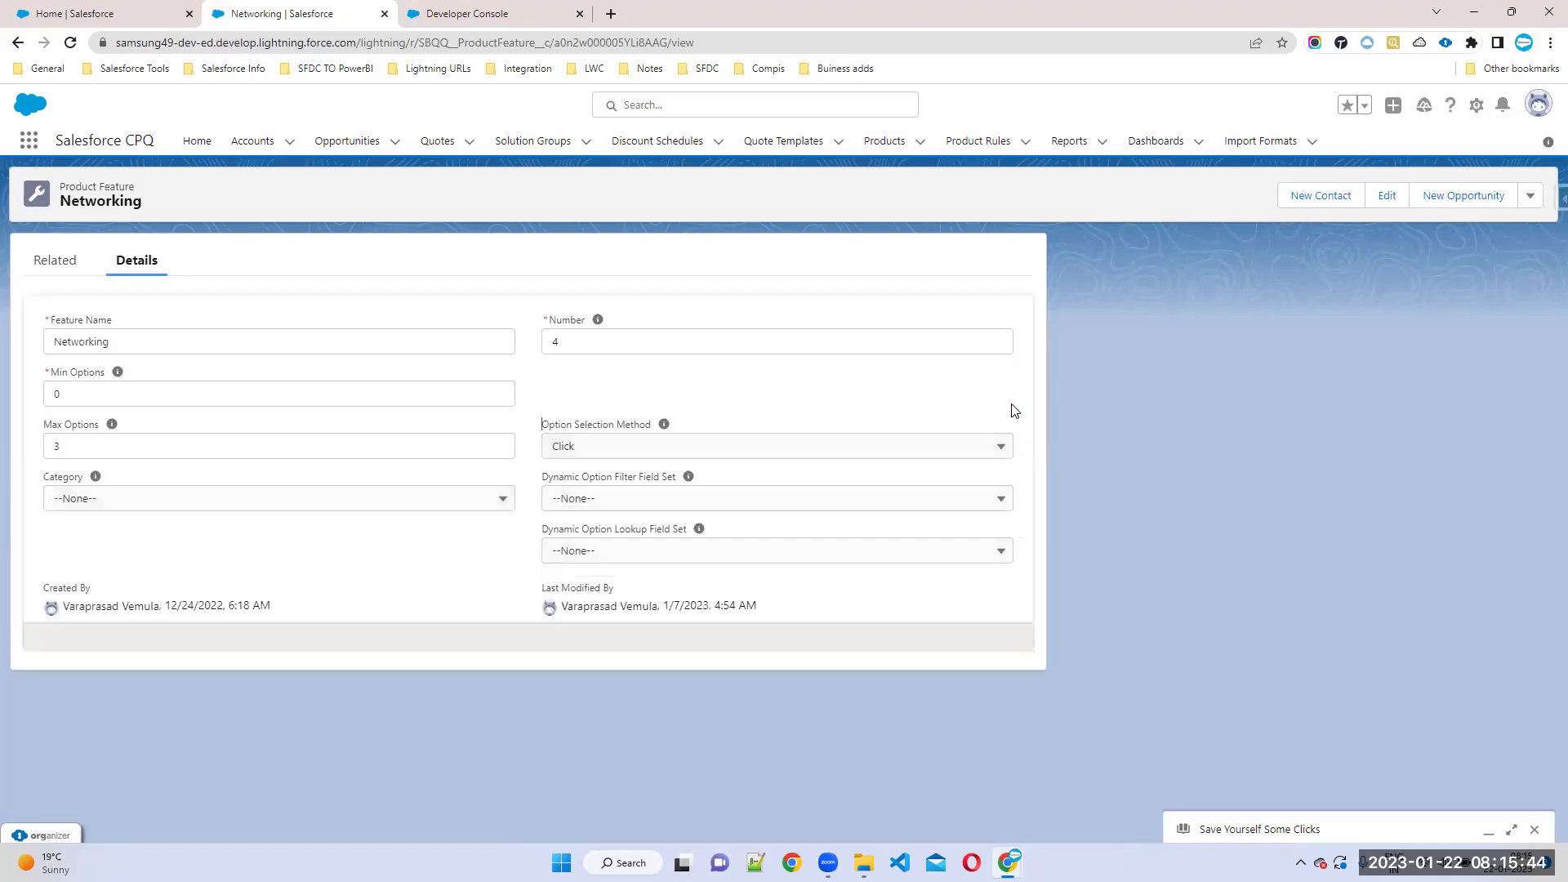
click(859, 453)
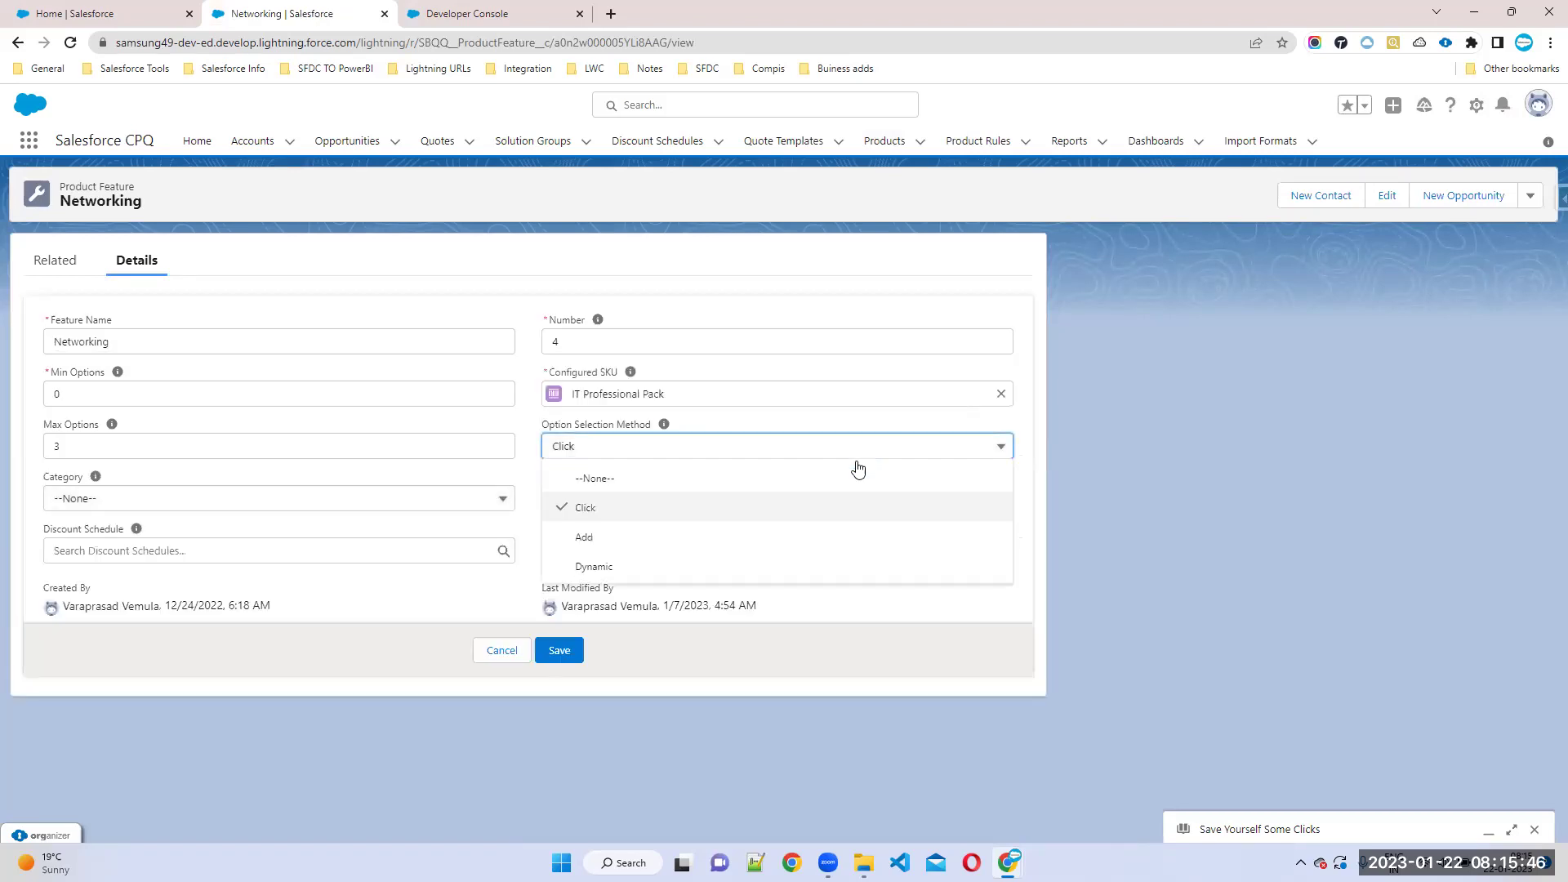
click(621, 567)
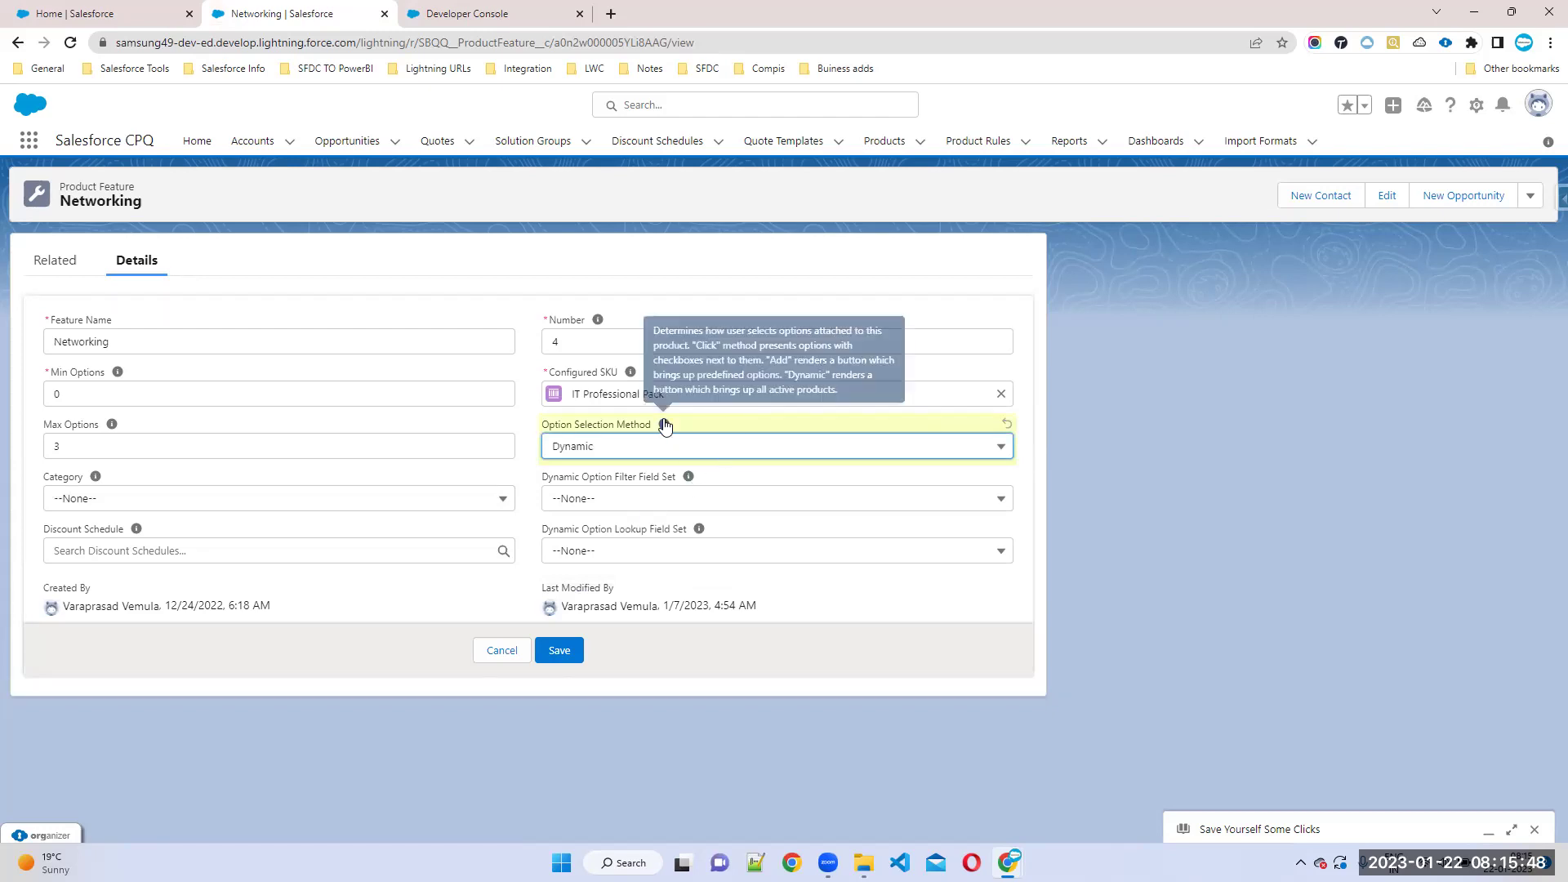
mouse_move(667, 425)
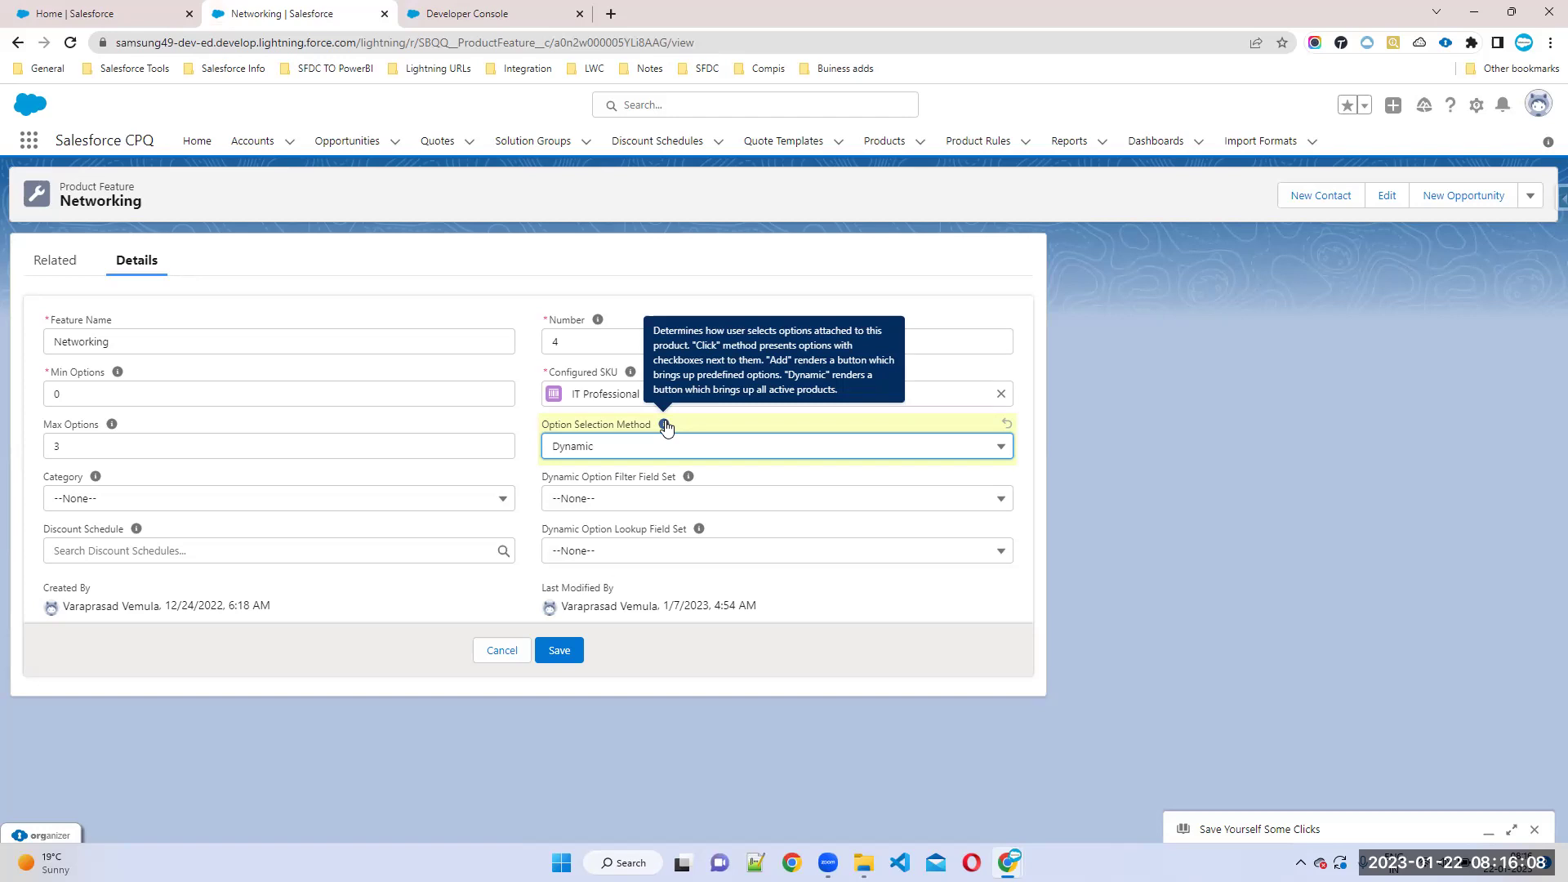
mouse_move(693, 482)
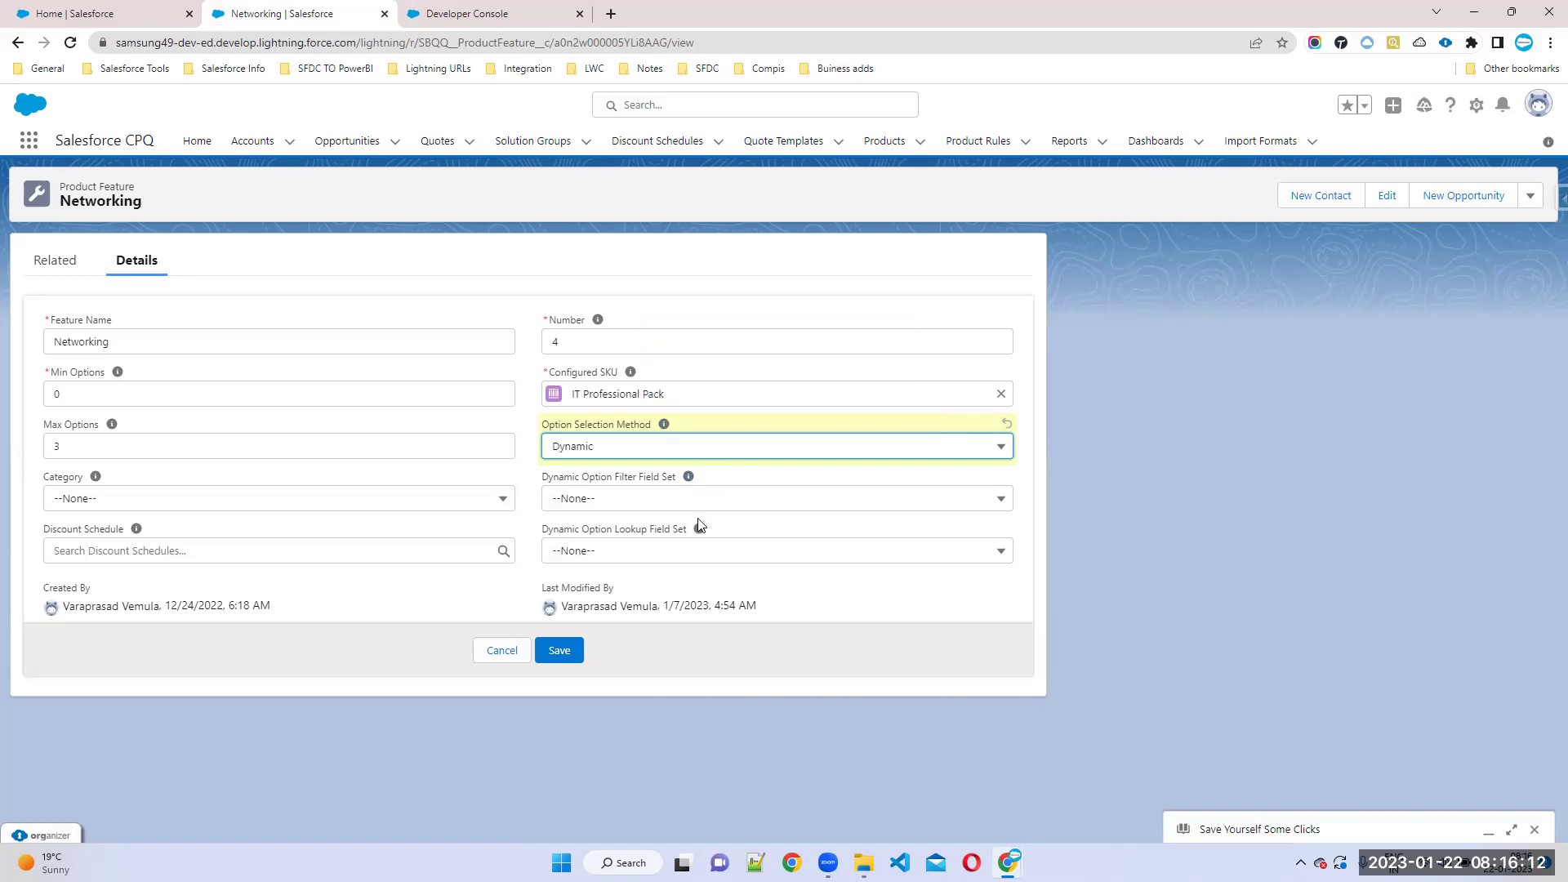
mouse_move(599, 319)
click(560, 650)
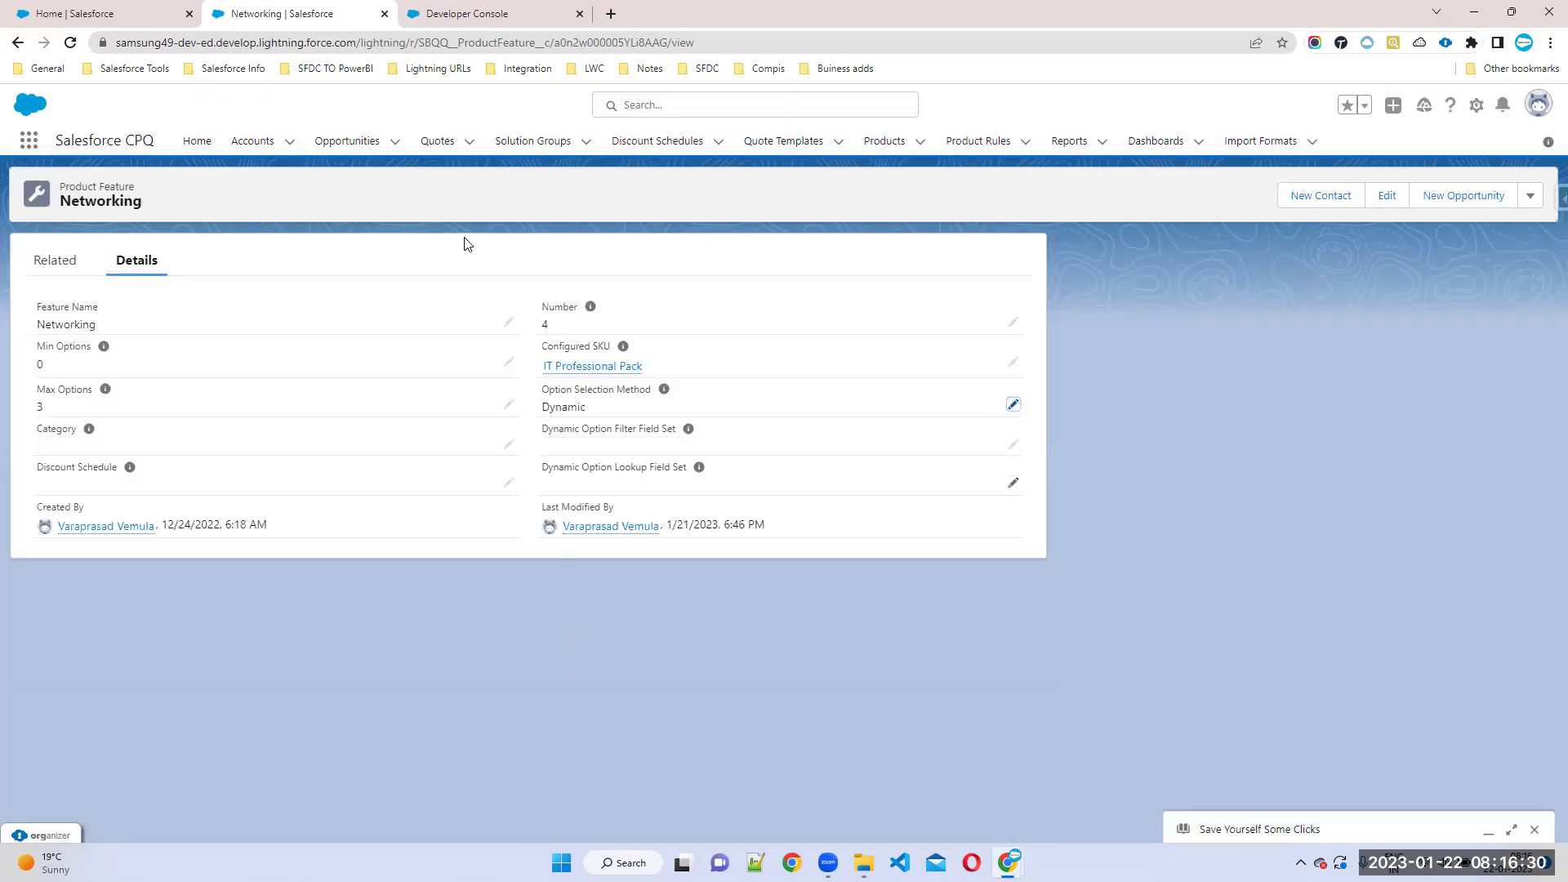
Step: Add the line "Networking : Dynamic" below the Dynamic explanation in the Developer Console notes and save the file
click(451, 12)
scroll(335, 621, down, 2)
click(65, 544)
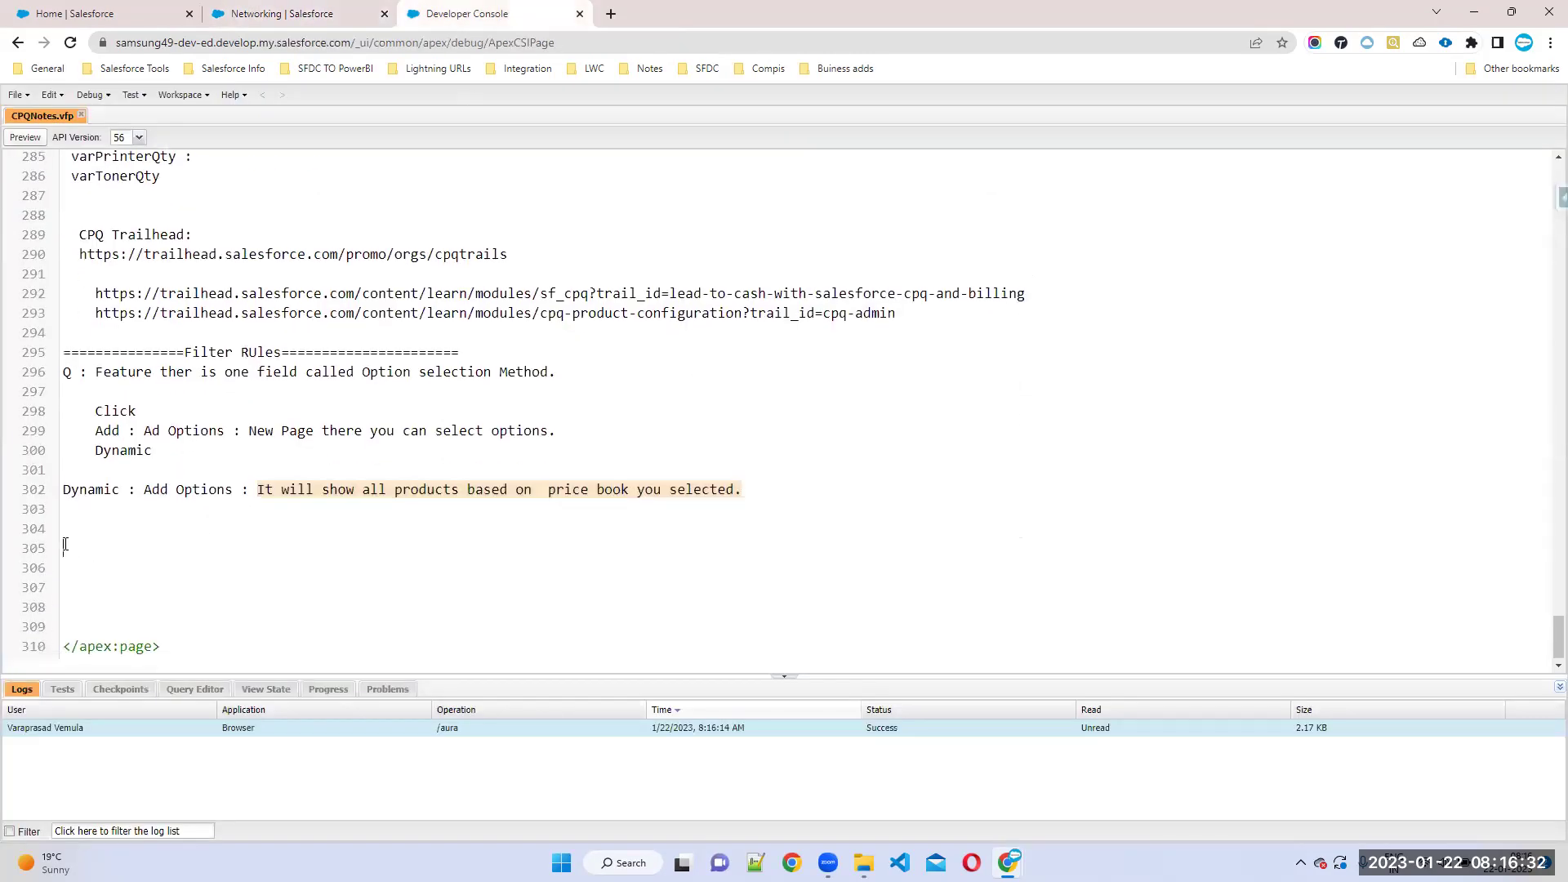
text(Networking )
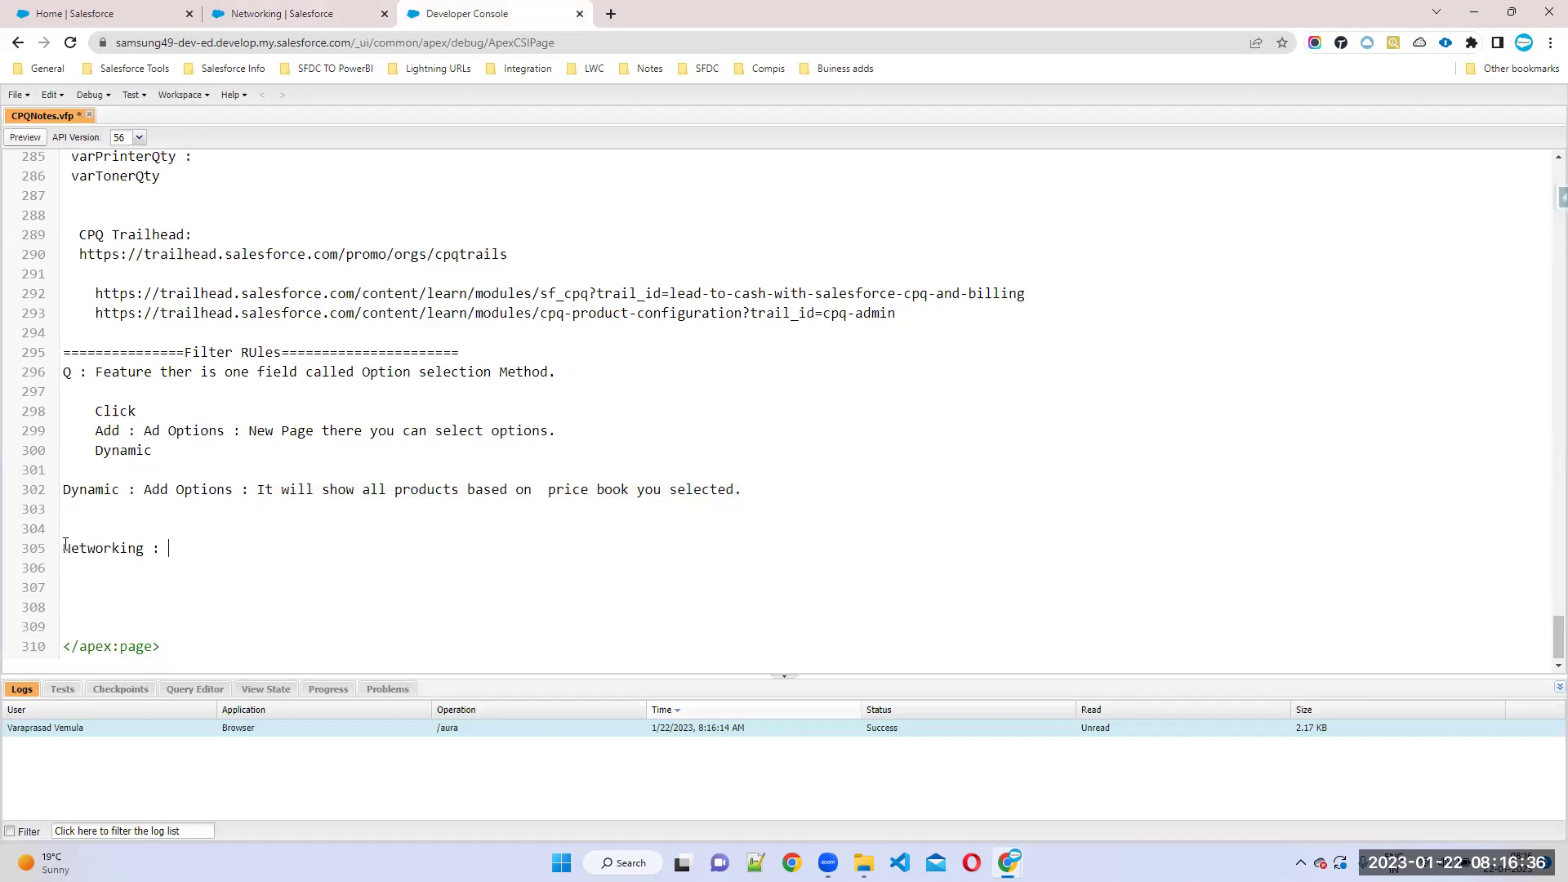
text(: Dynamic)
key(ctrl+s)
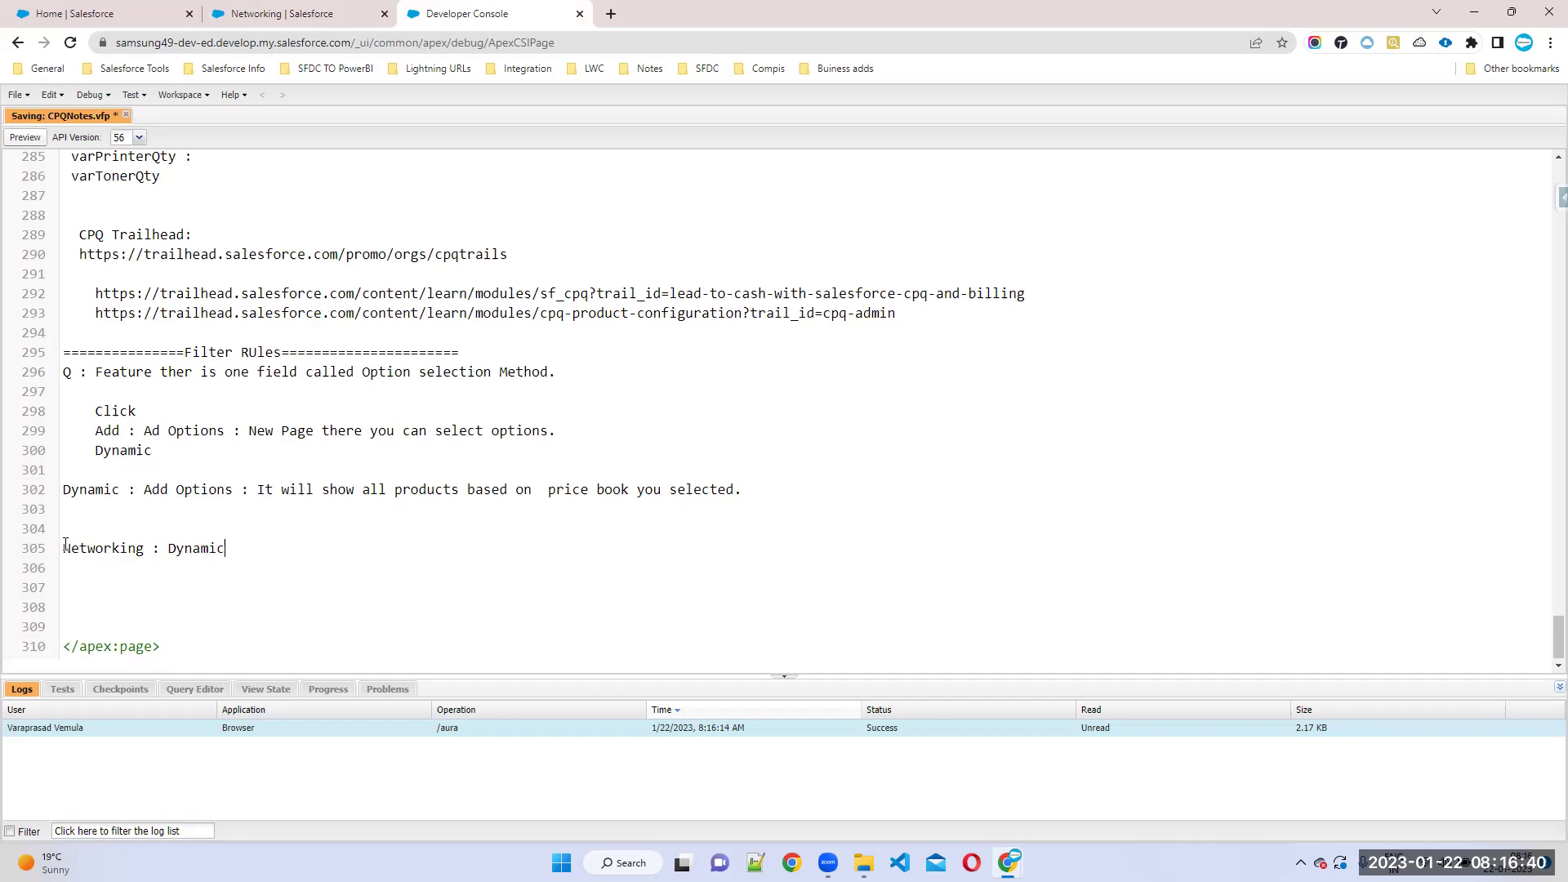
Step: Switch to Salesforce CPQ, open quote Q-00002 from the Quotes list in a separate tab and start editing its lines
click(262, 8)
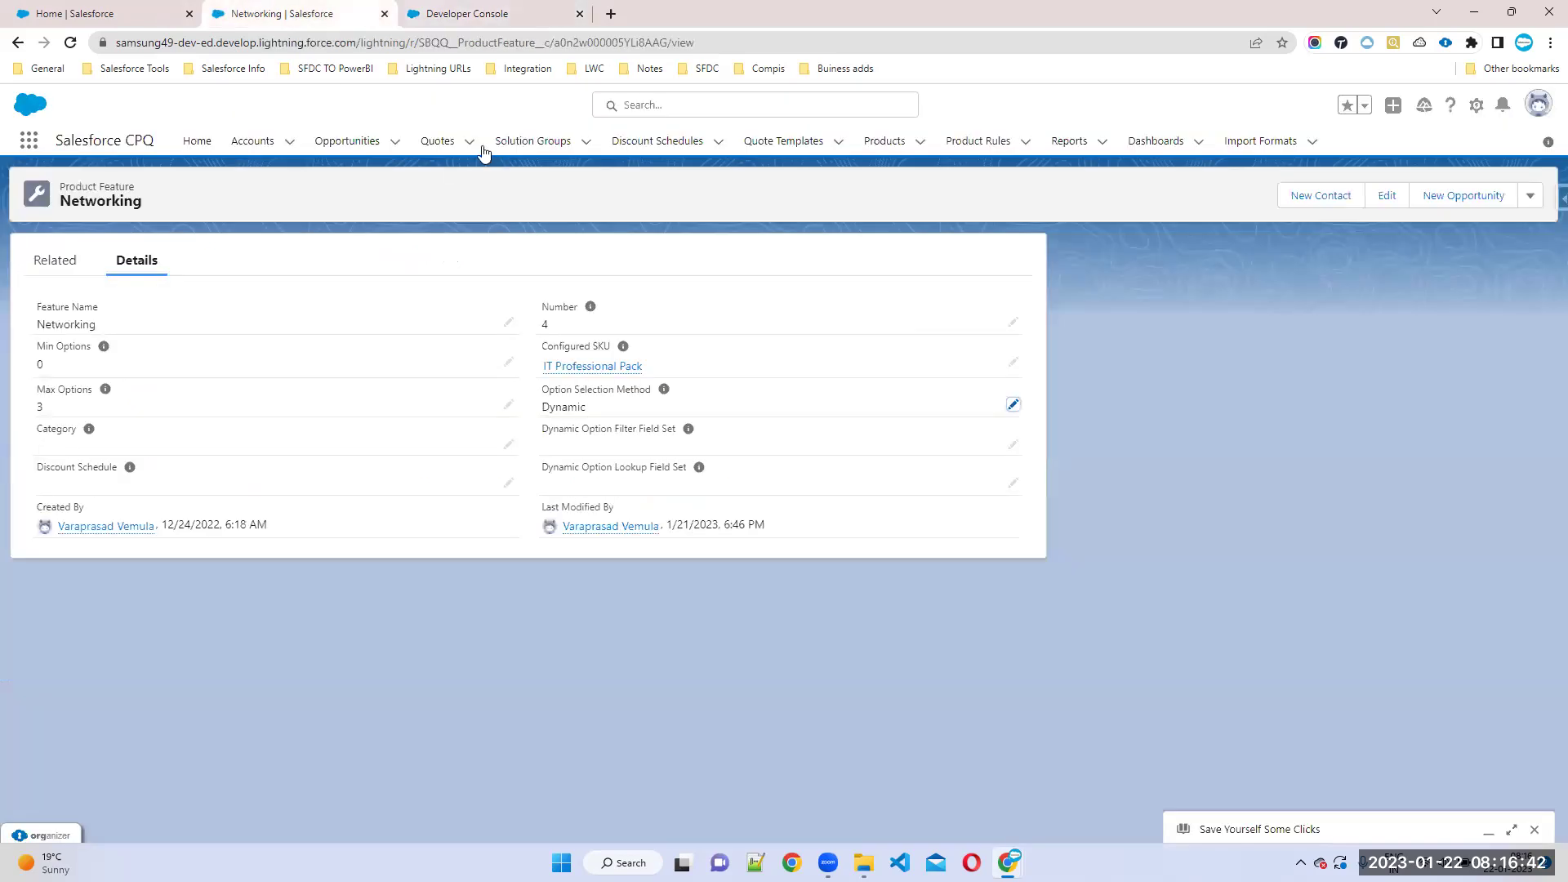
middle_click(437, 141)
click(479, 14)
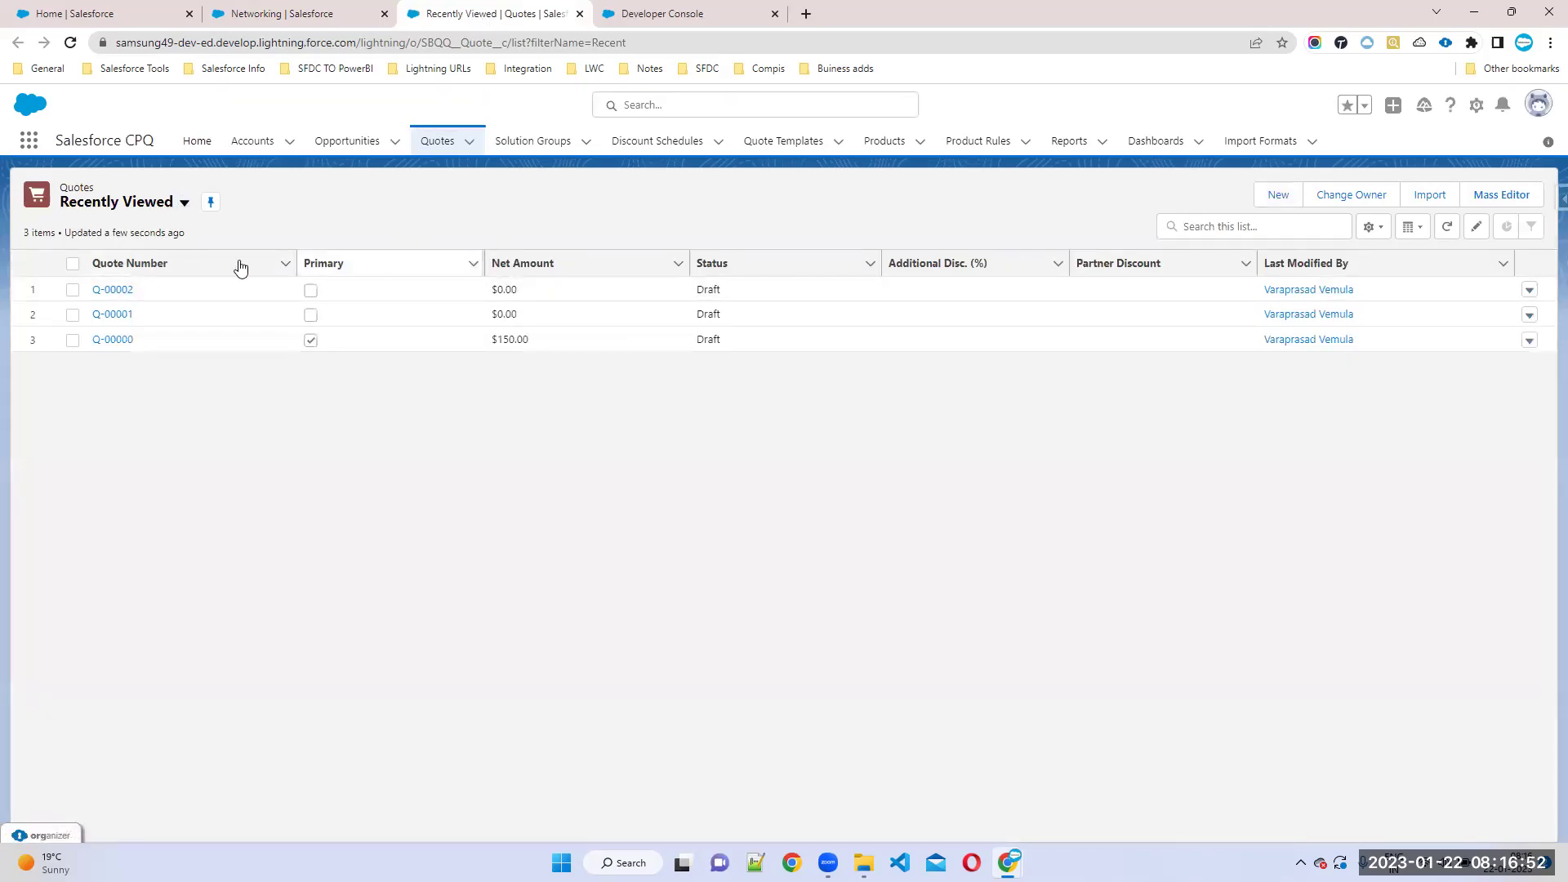
click(116, 294)
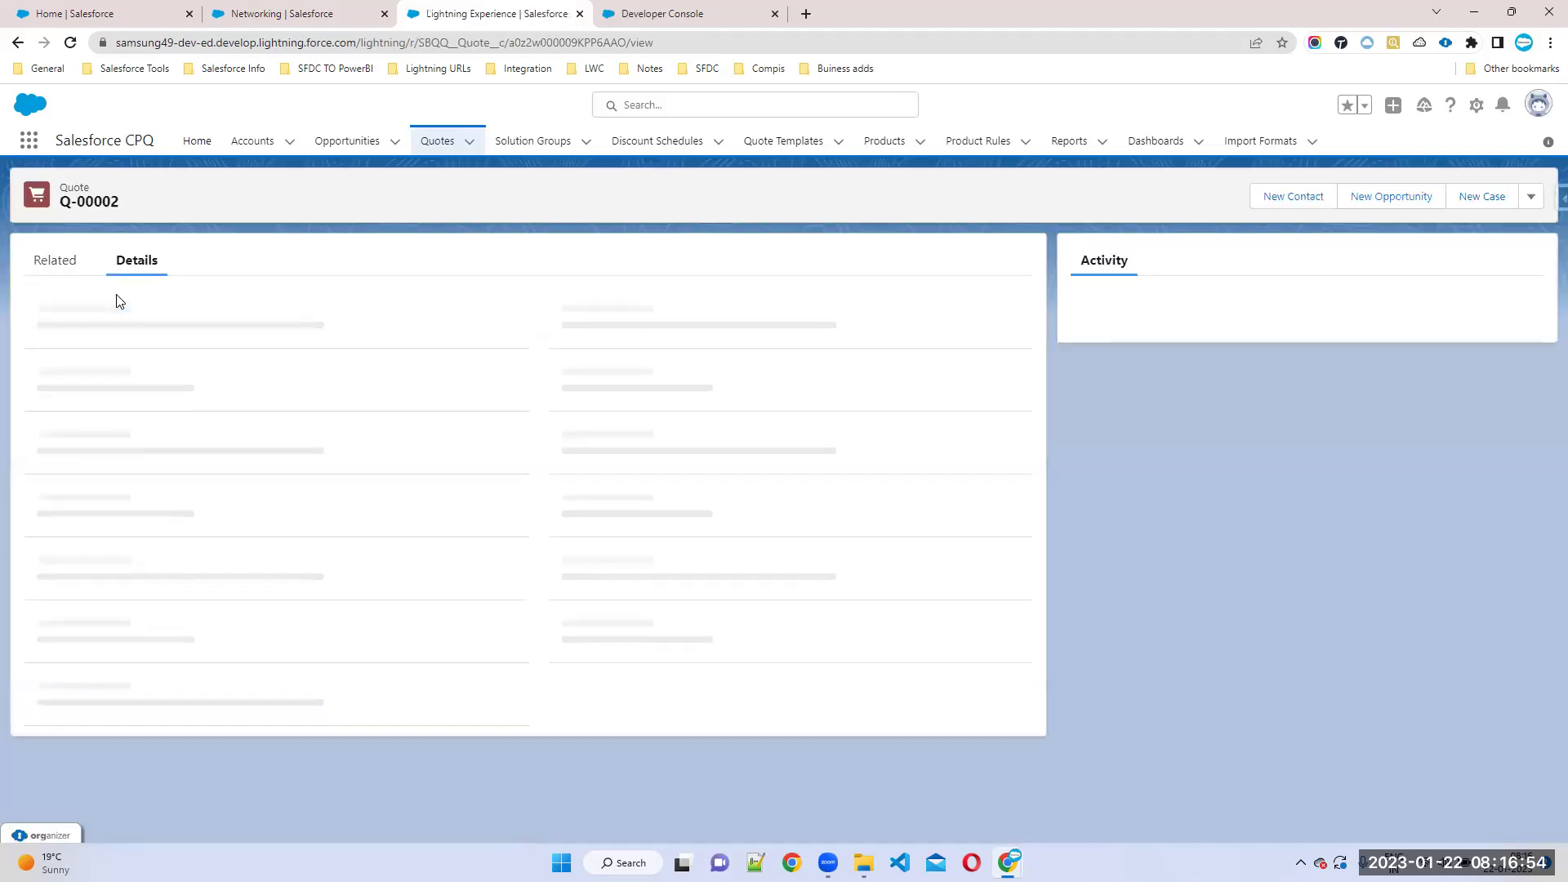
click(1530, 201)
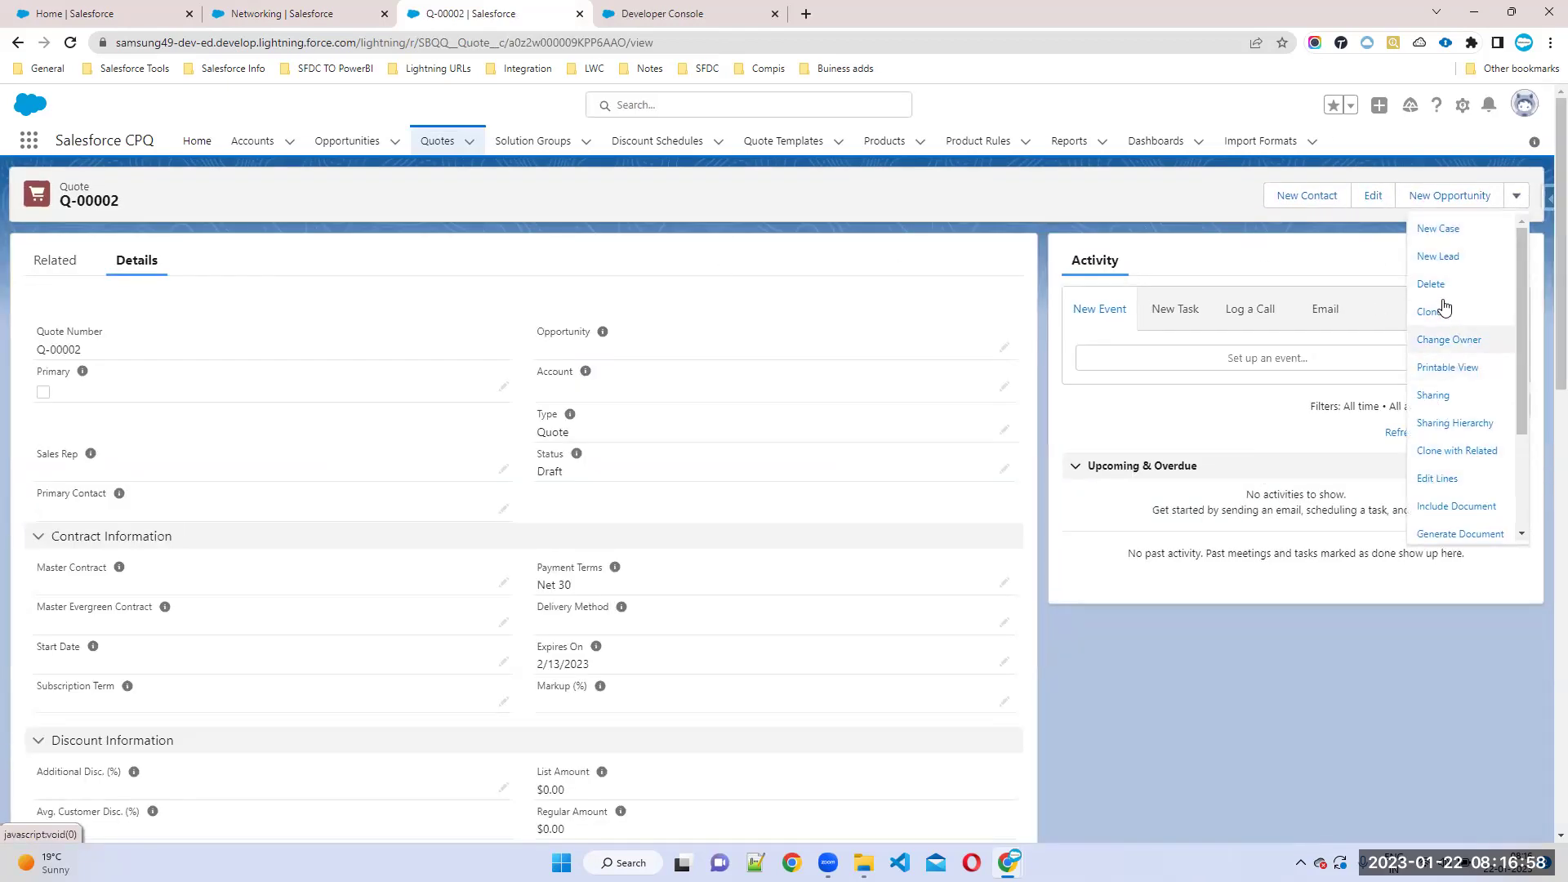
click(1431, 462)
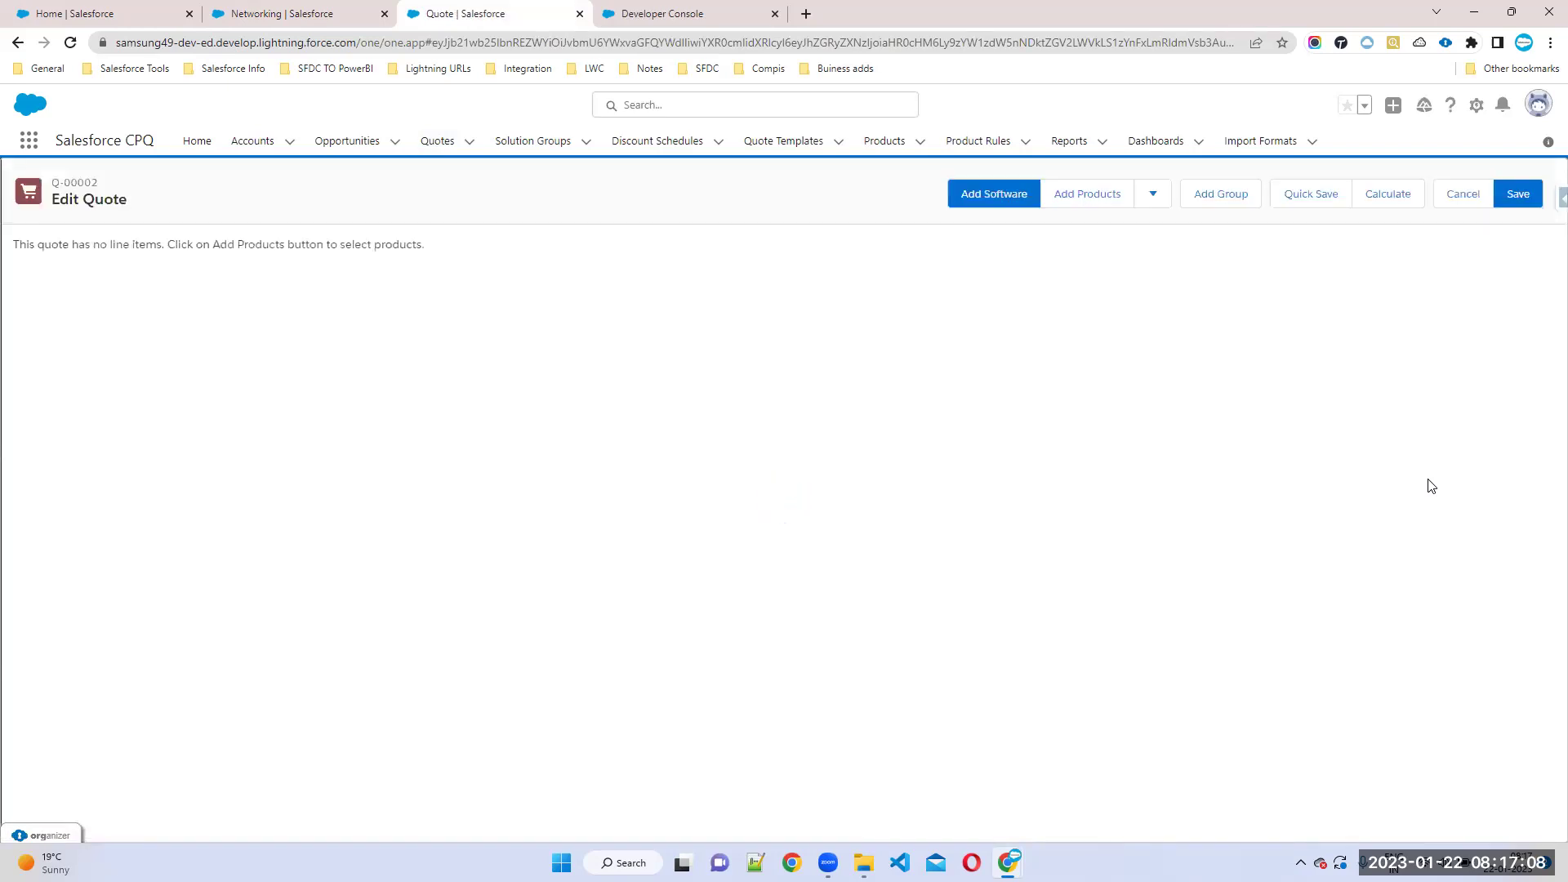
Step: Add the IT Professional Pack product to the quote and proceed to its bundle configuration
click(1088, 194)
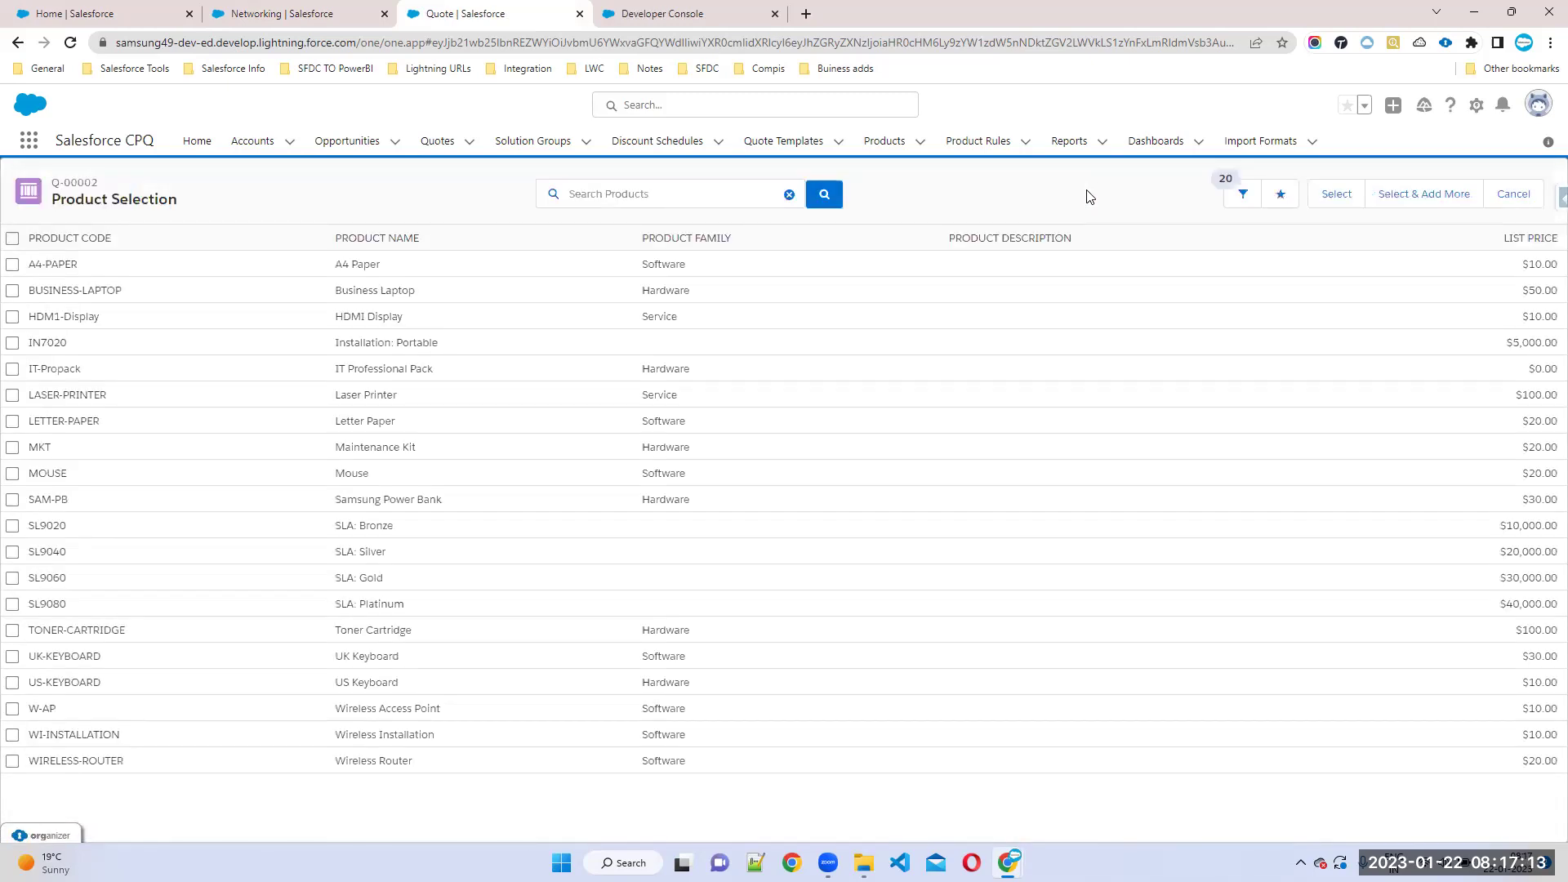
click(12, 368)
click(1331, 200)
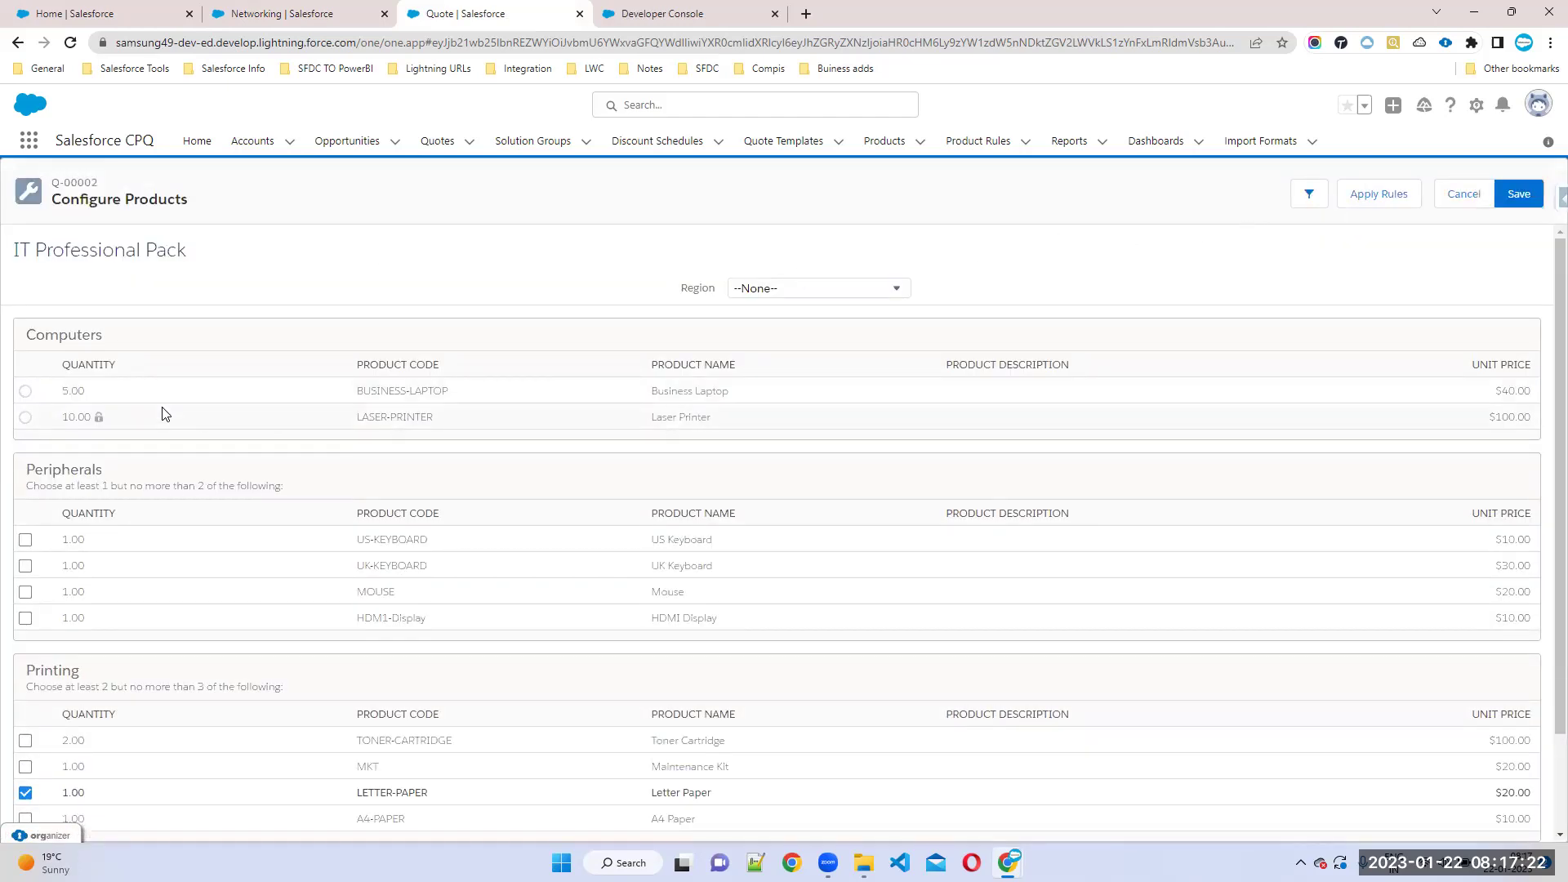
Step: Open the option list for adding options to the bundle's Networking feature
scroll(144, 416, down, 2)
drag(114, 756, 21, 784)
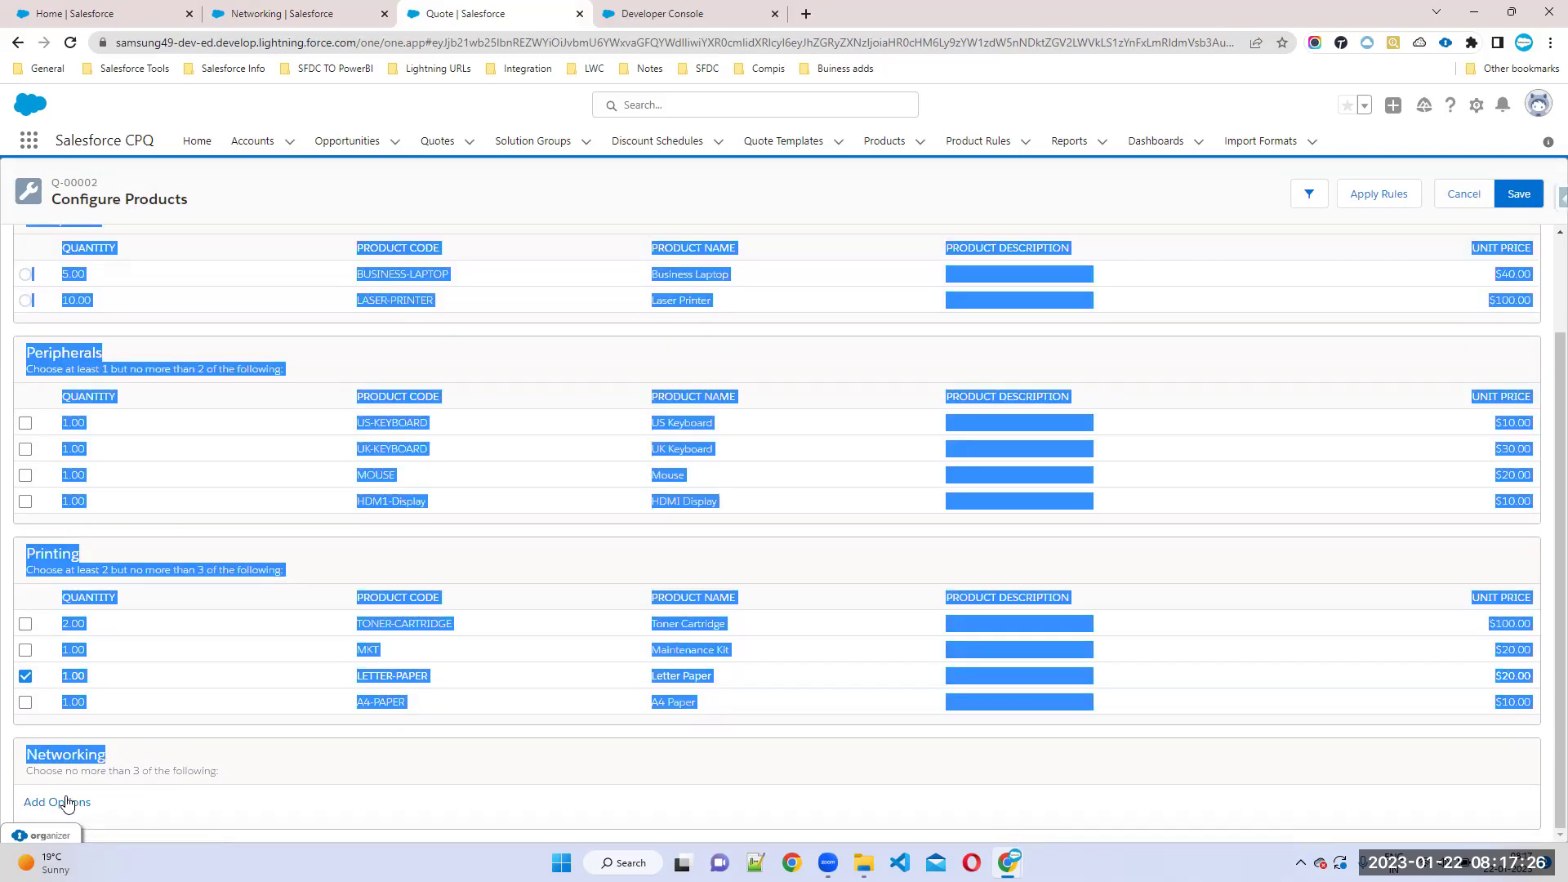
click(319, 760)
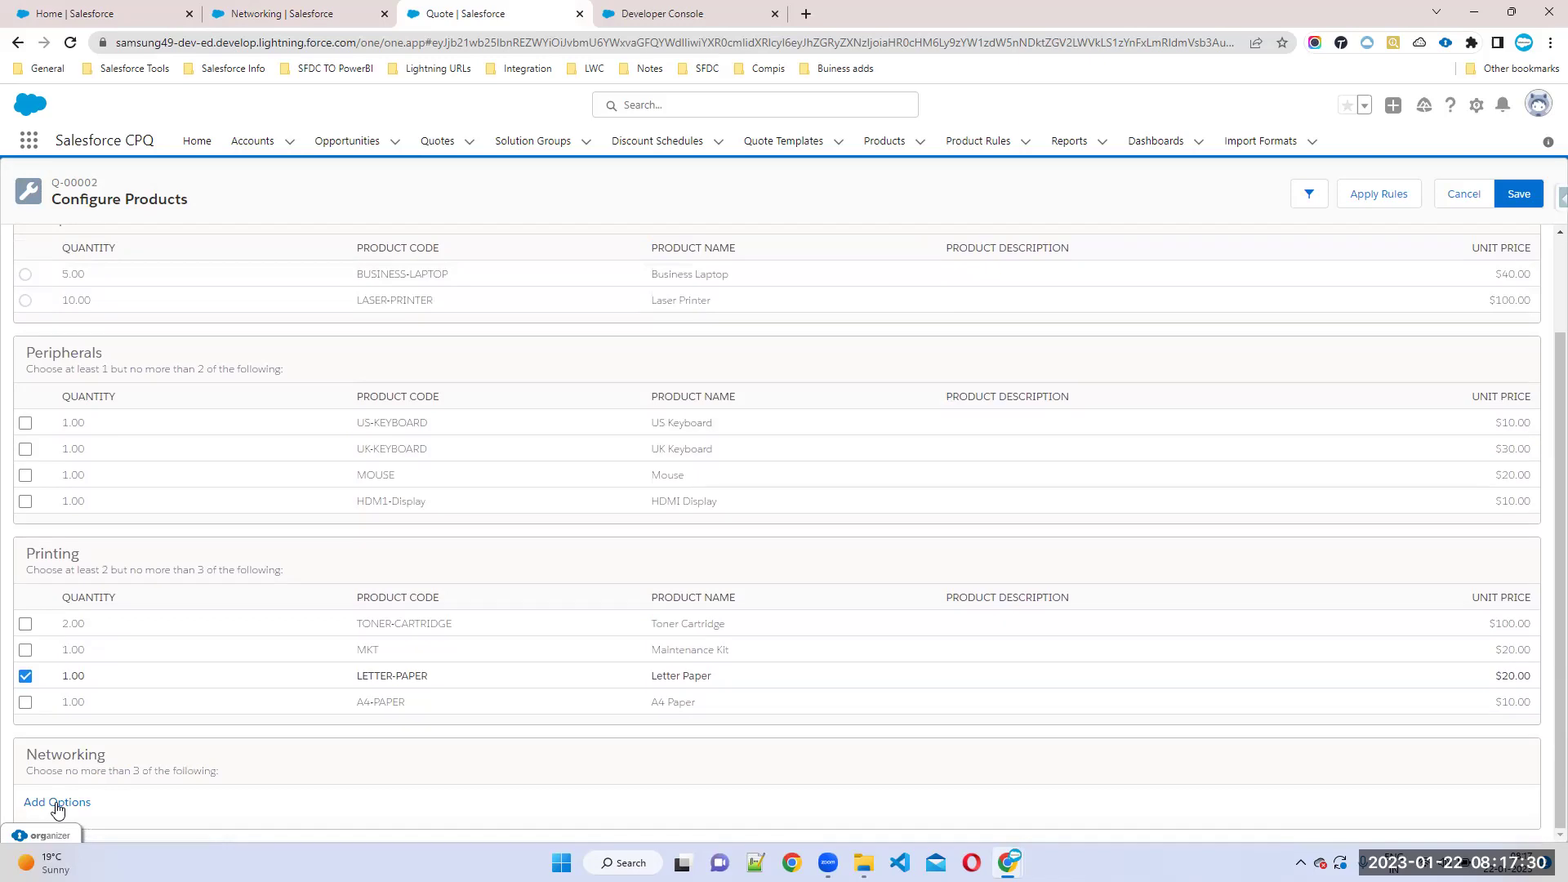
click(57, 805)
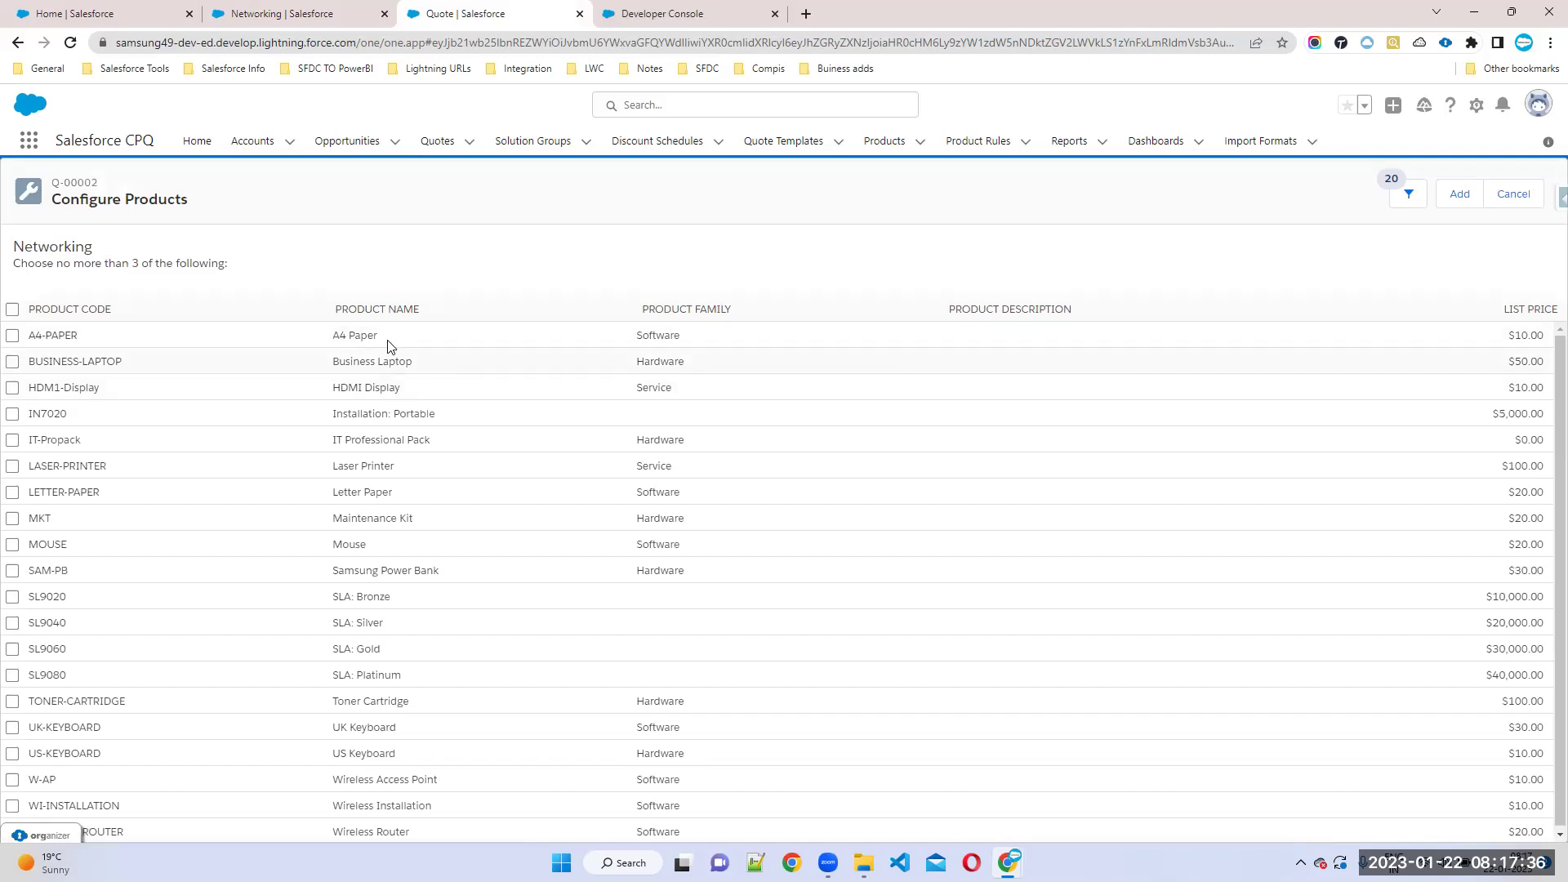
Step: Compare the products offered for the Networking feature with the "Networking : Dynamic" line in the notes
drag(96, 245, 3, 253)
scroll(1293, 509, down, 1)
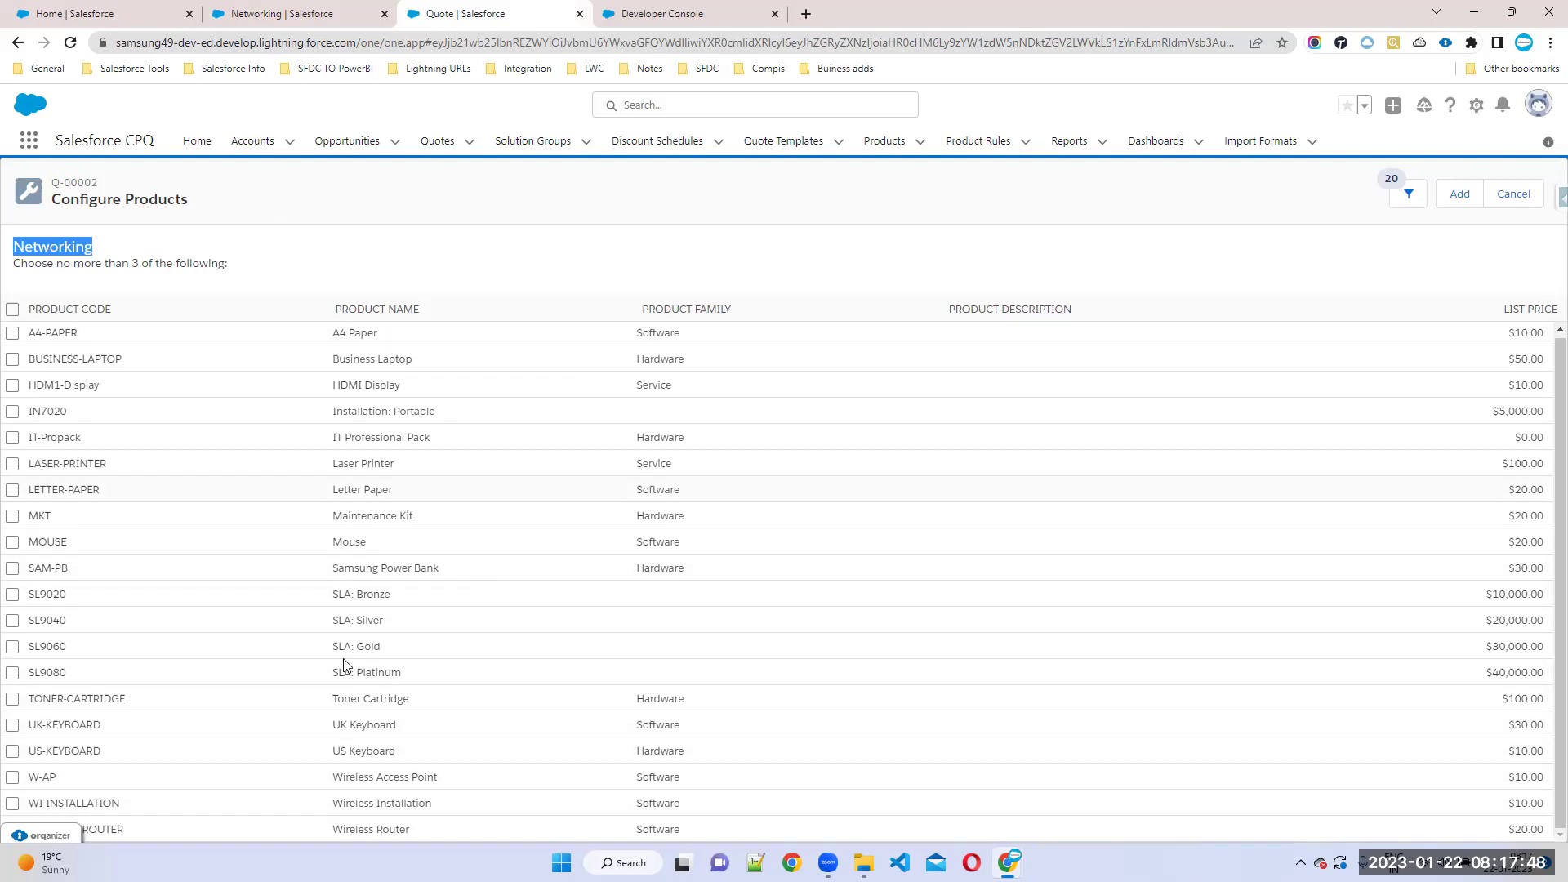
click(735, 13)
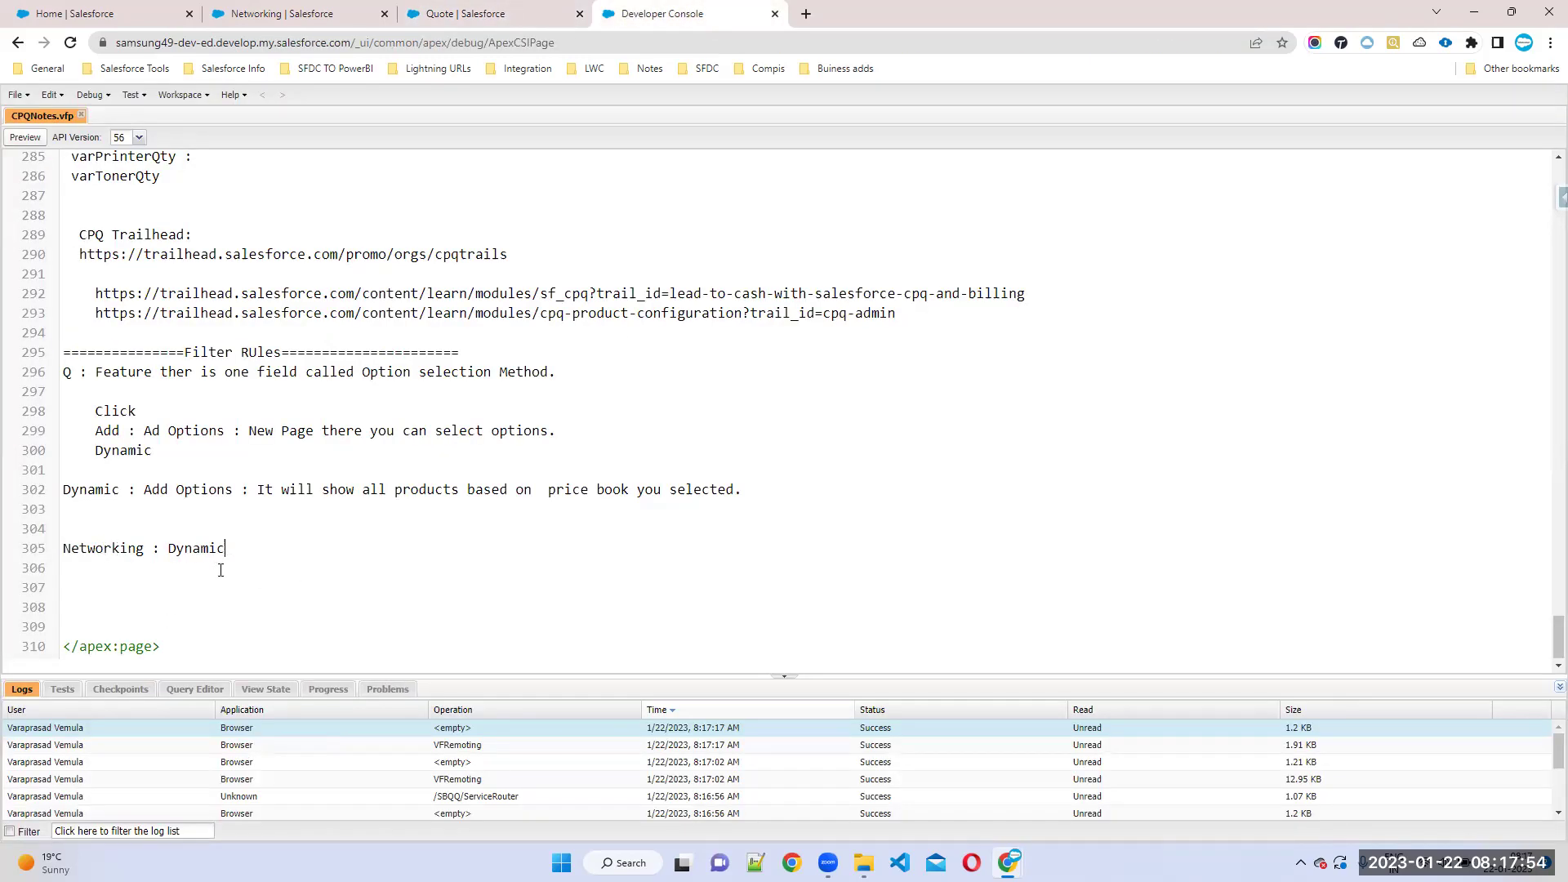
click(476, 14)
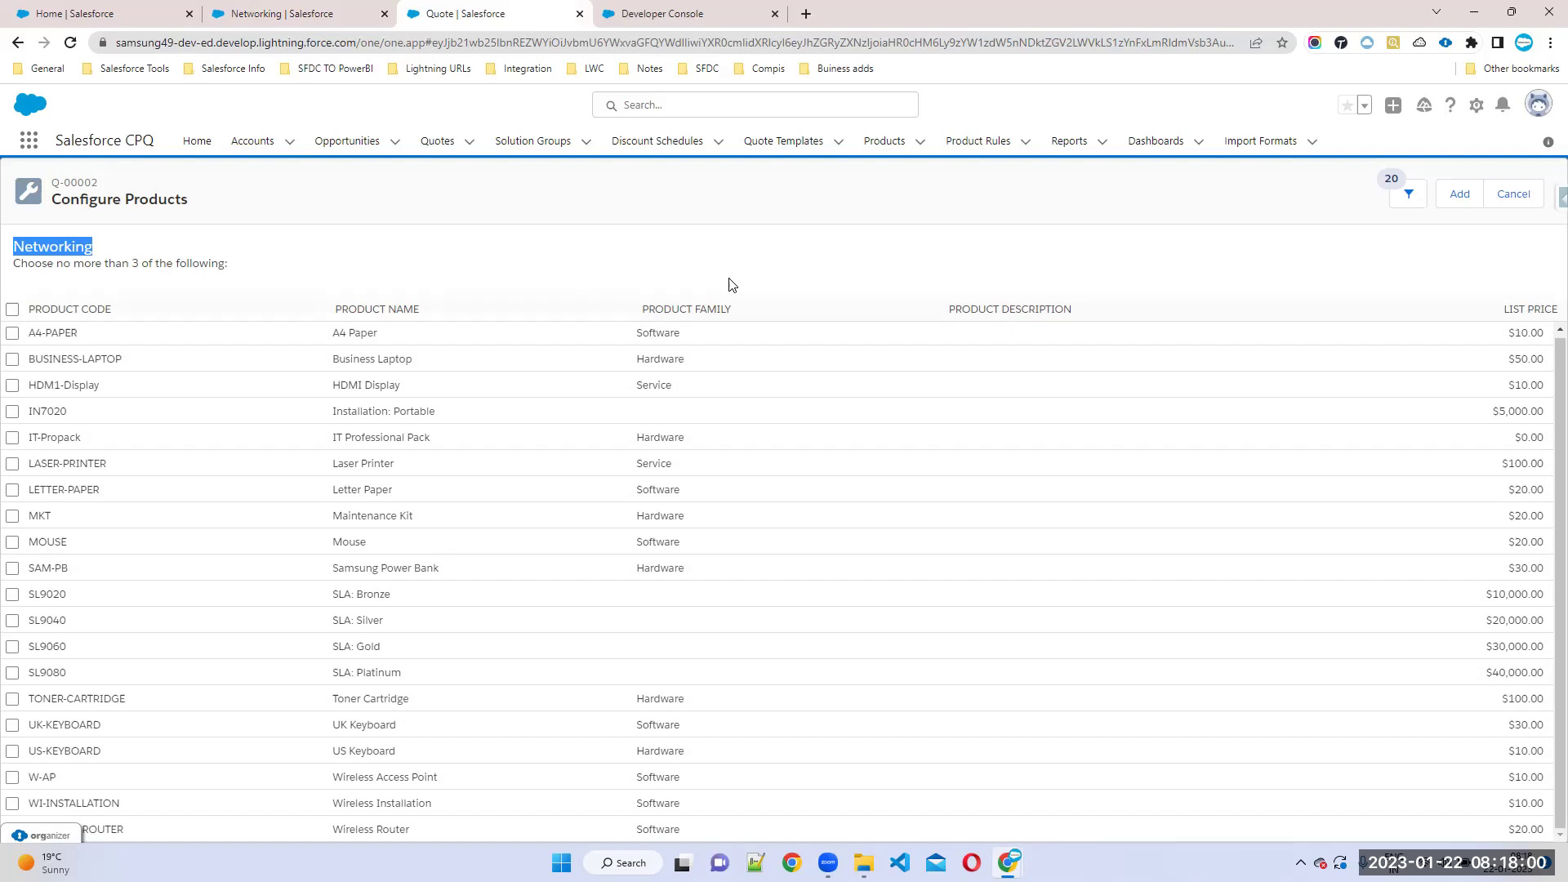
click(674, 18)
drag(280, 548, 39, 552)
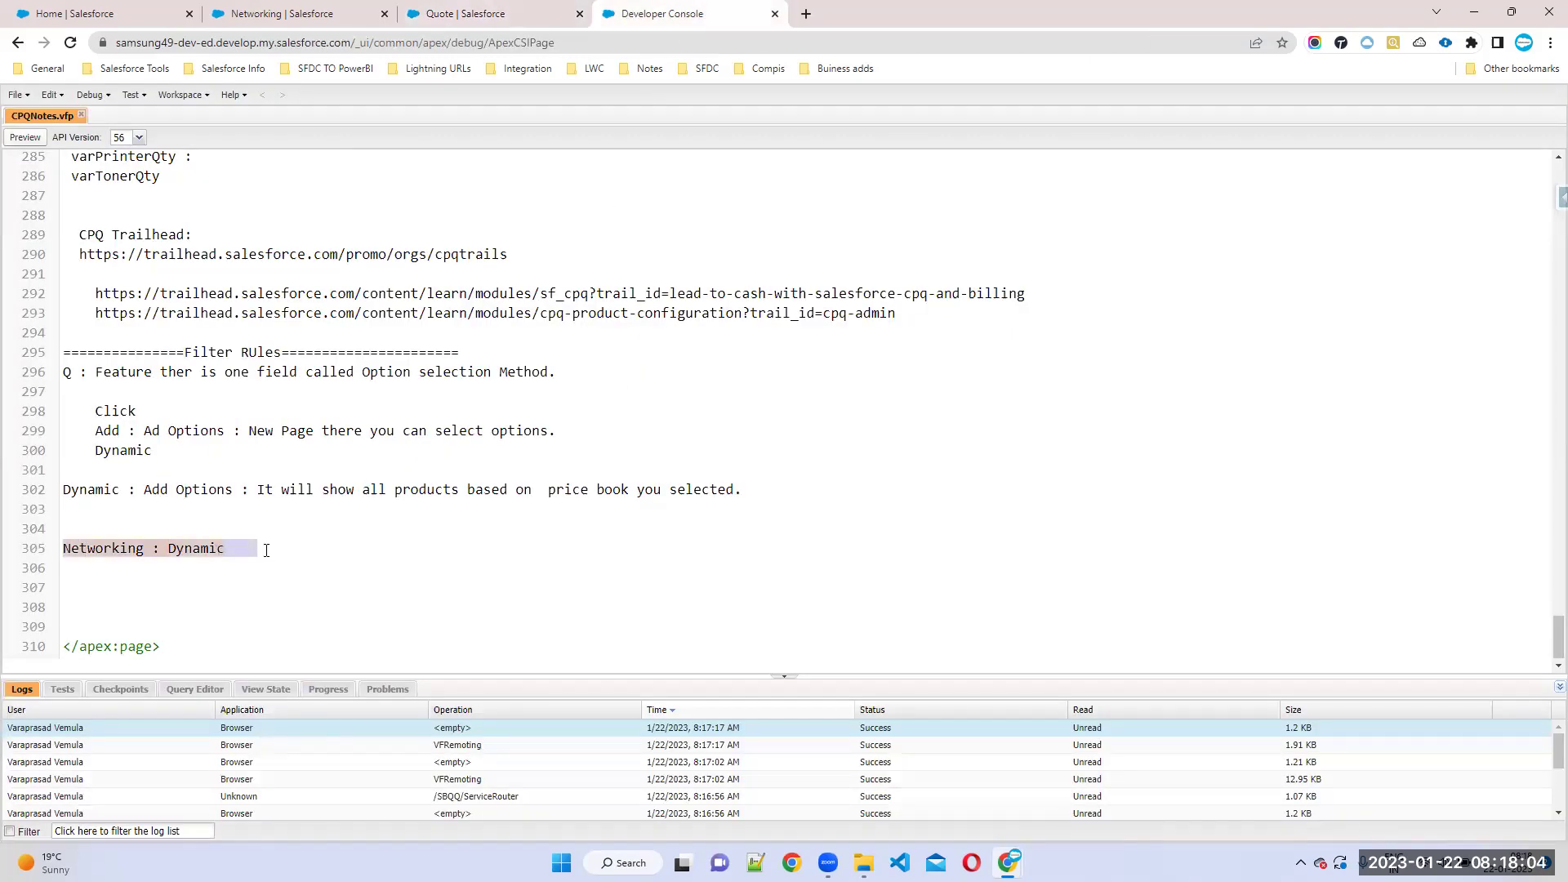
click(454, 14)
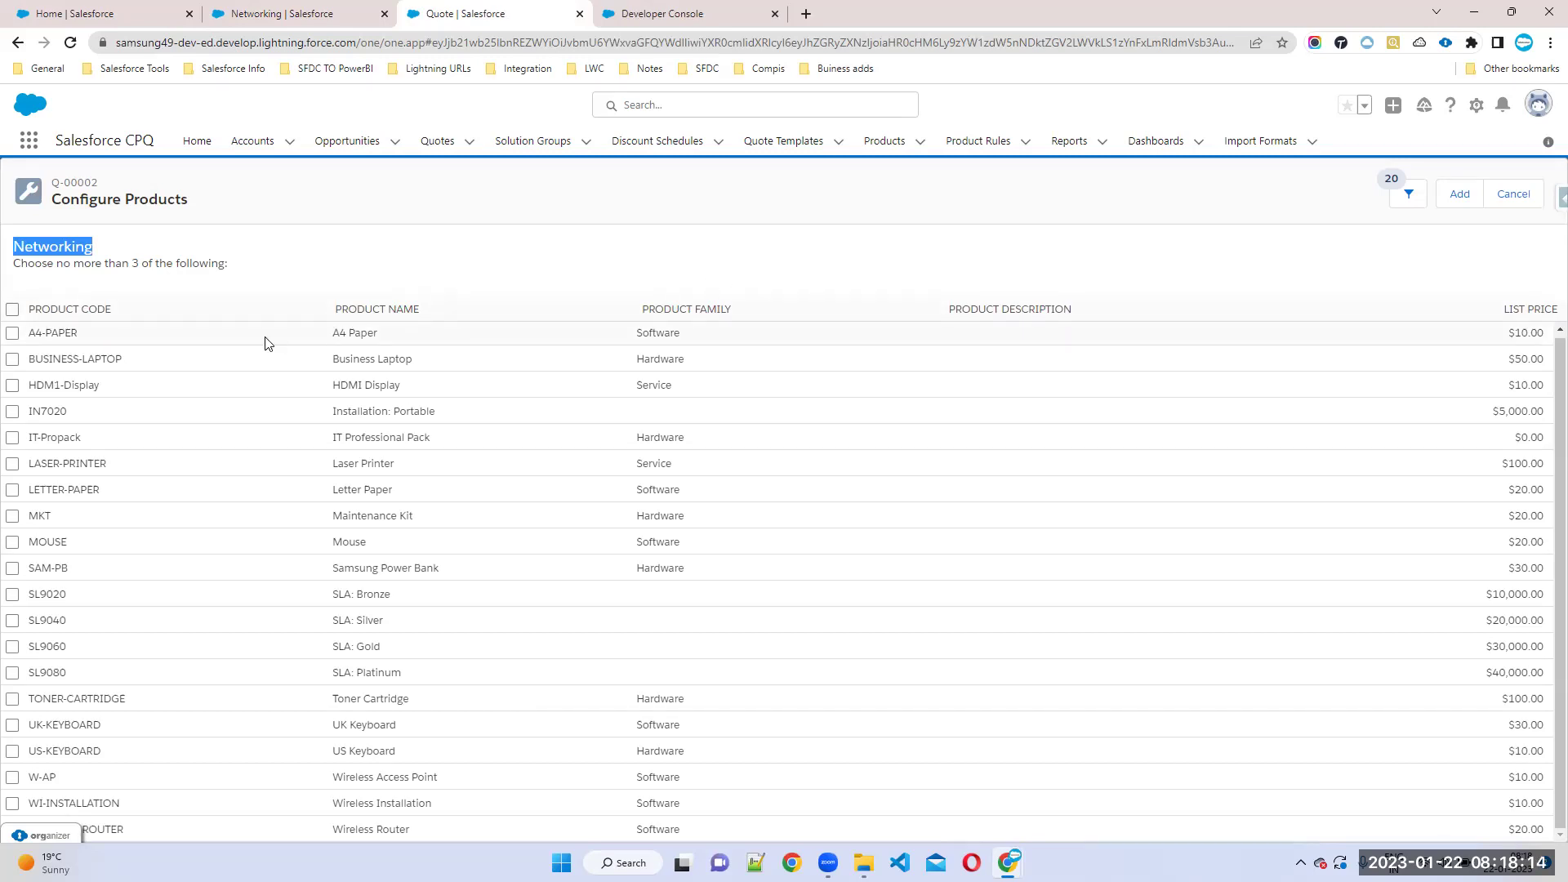
Step: Examine the Networking options' product names, product families and filter fields, and recheck the Networking line in the Developer Console notes
drag(357, 308, 390, 337)
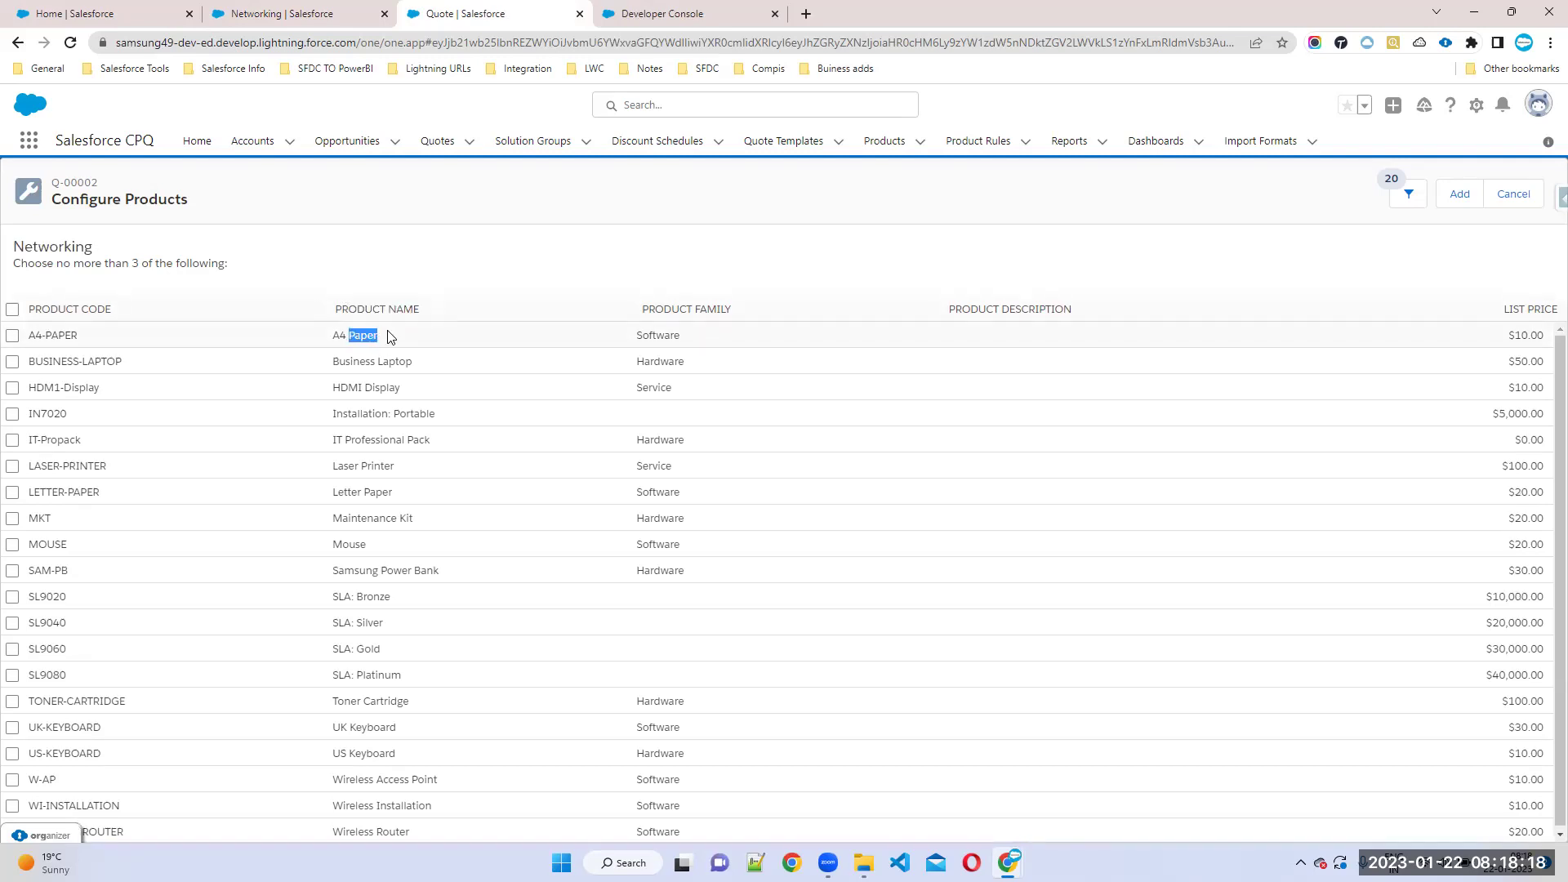
drag(642, 310, 741, 311)
drag(638, 387, 729, 409)
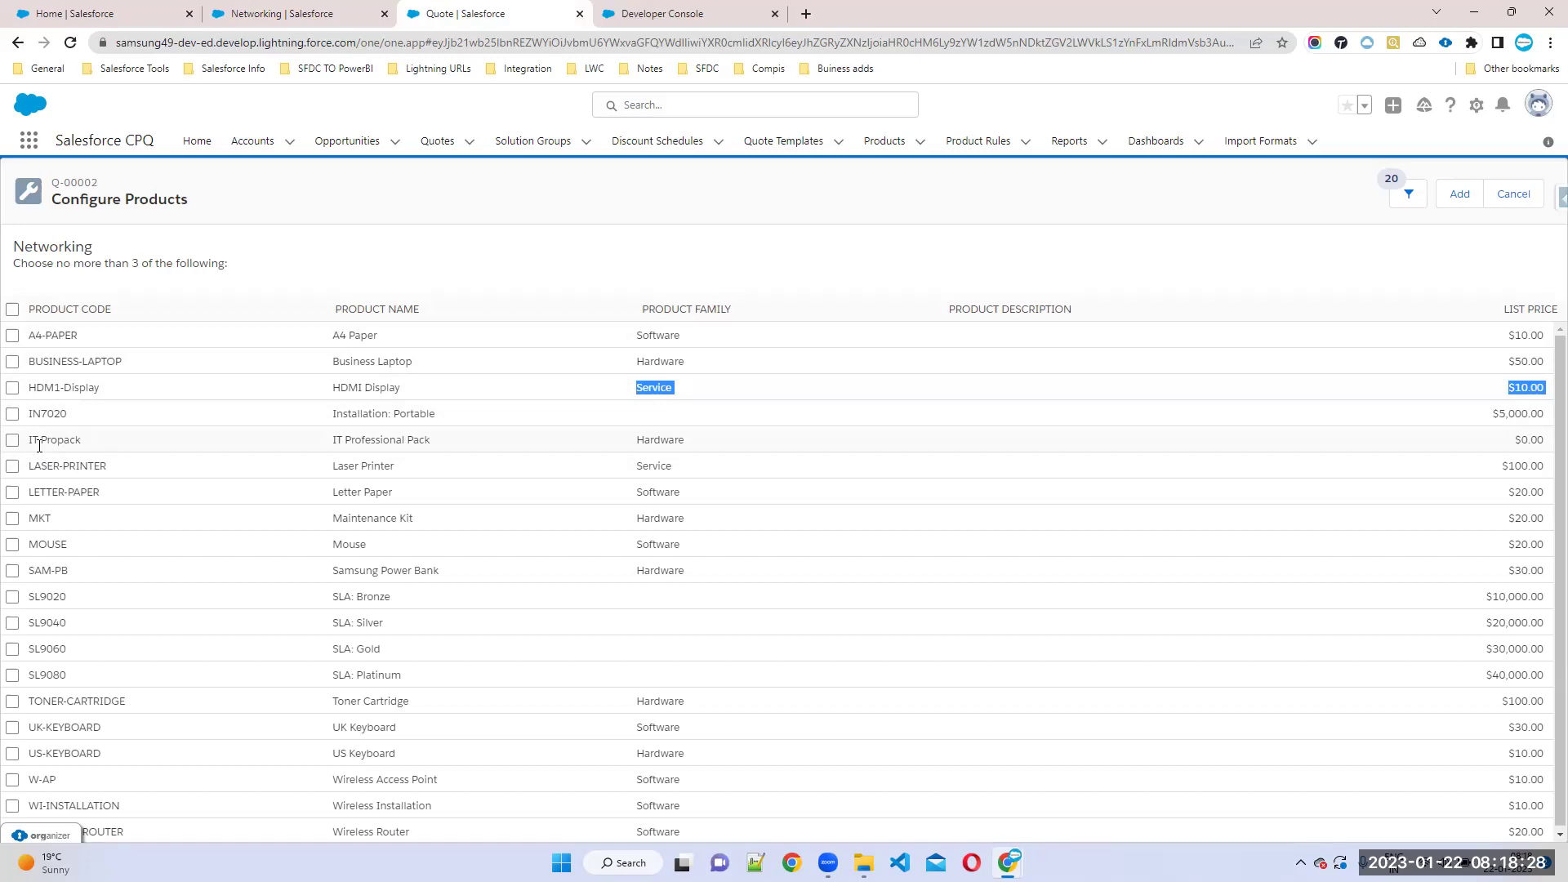
click(1409, 196)
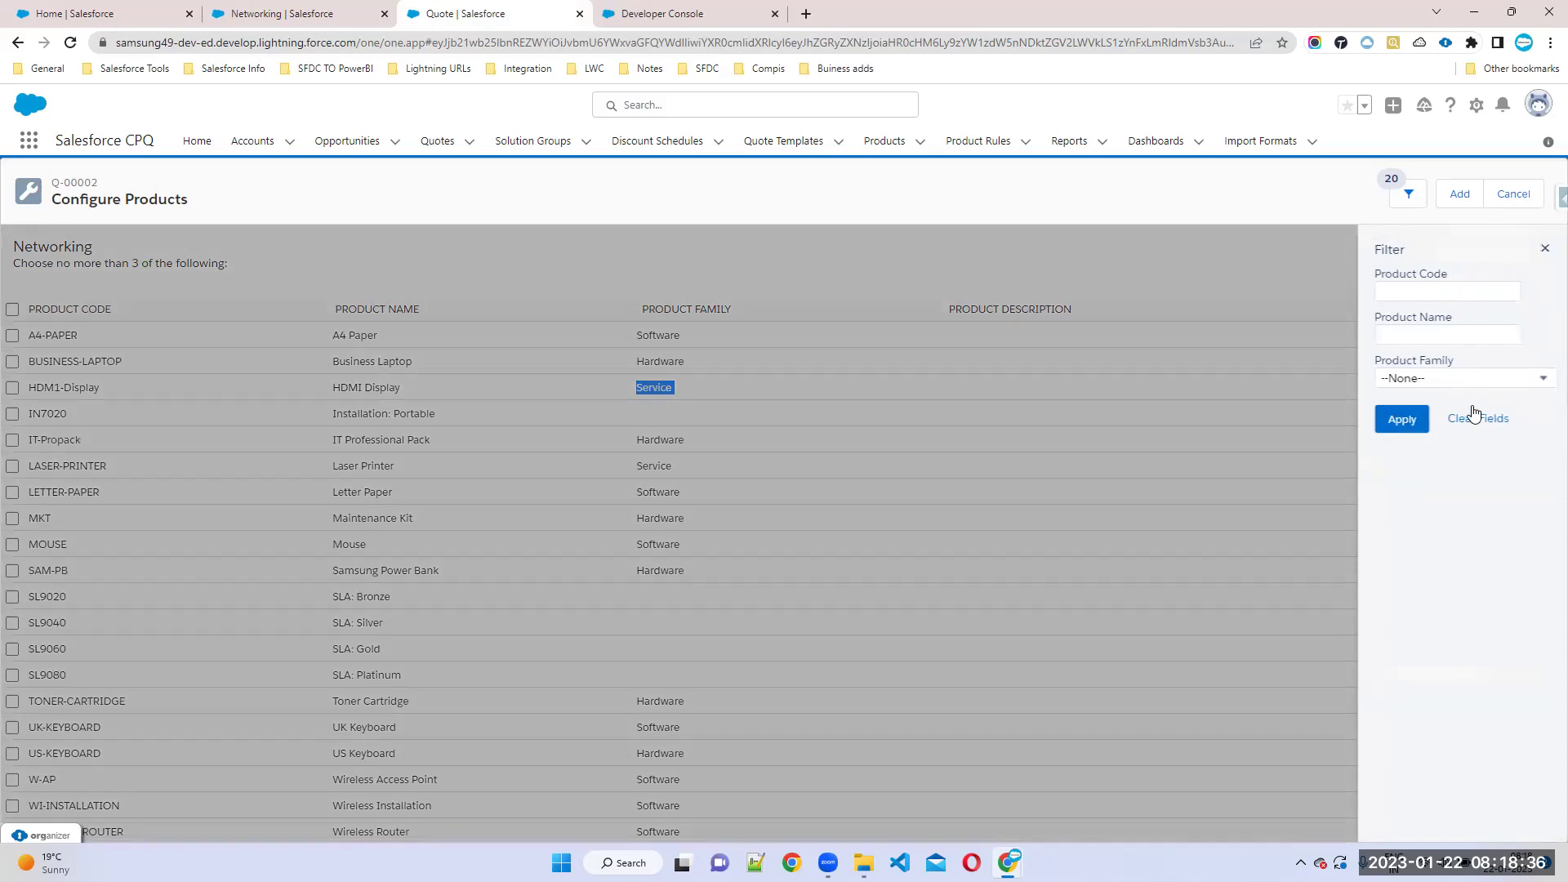
click(1545, 251)
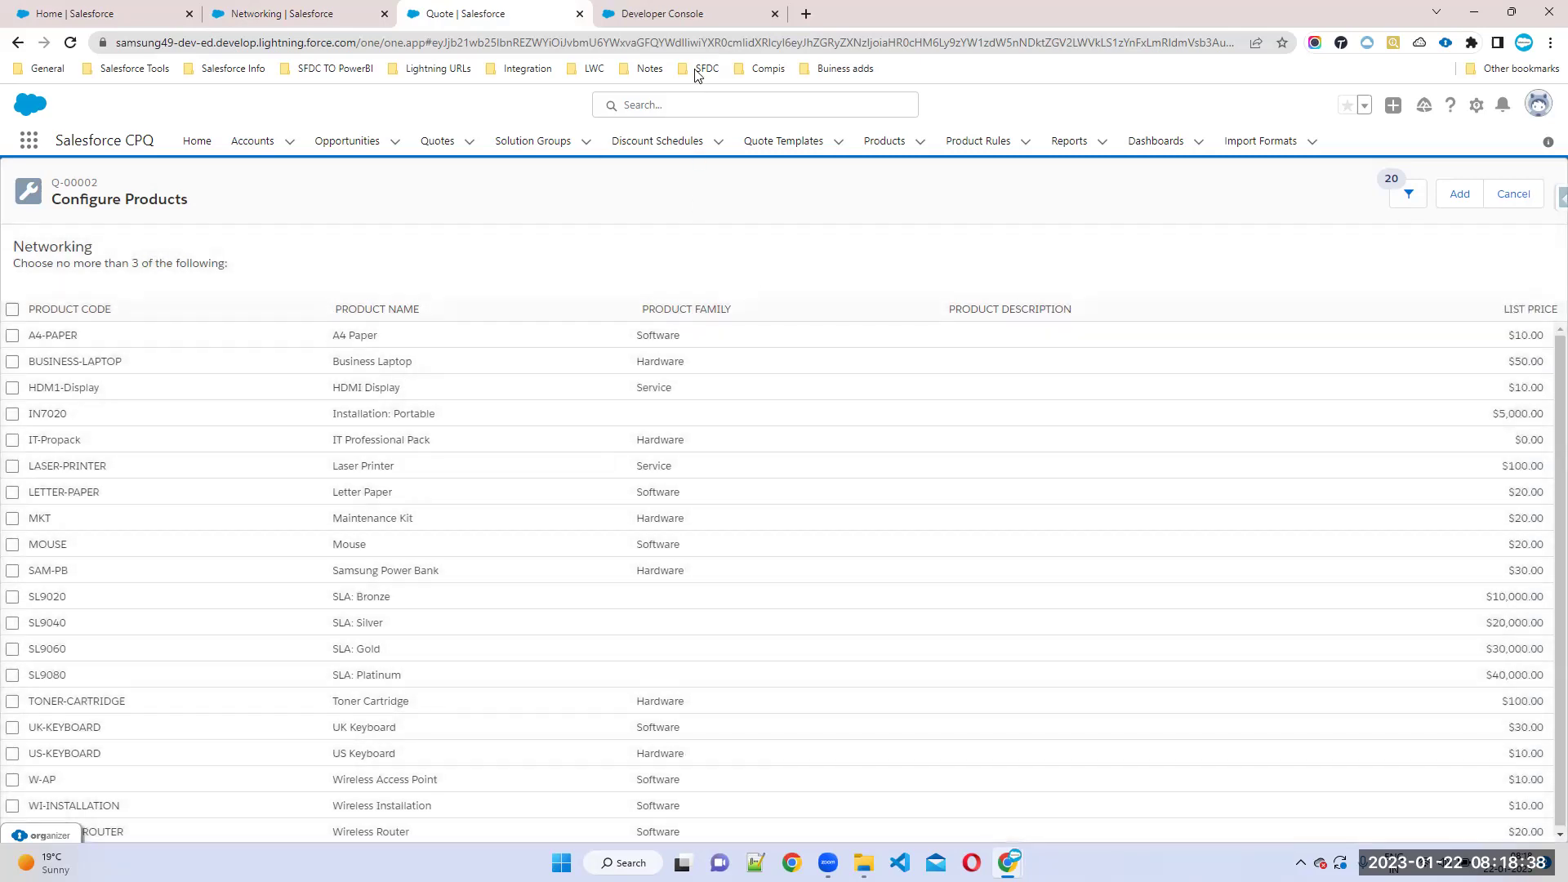
click(686, 14)
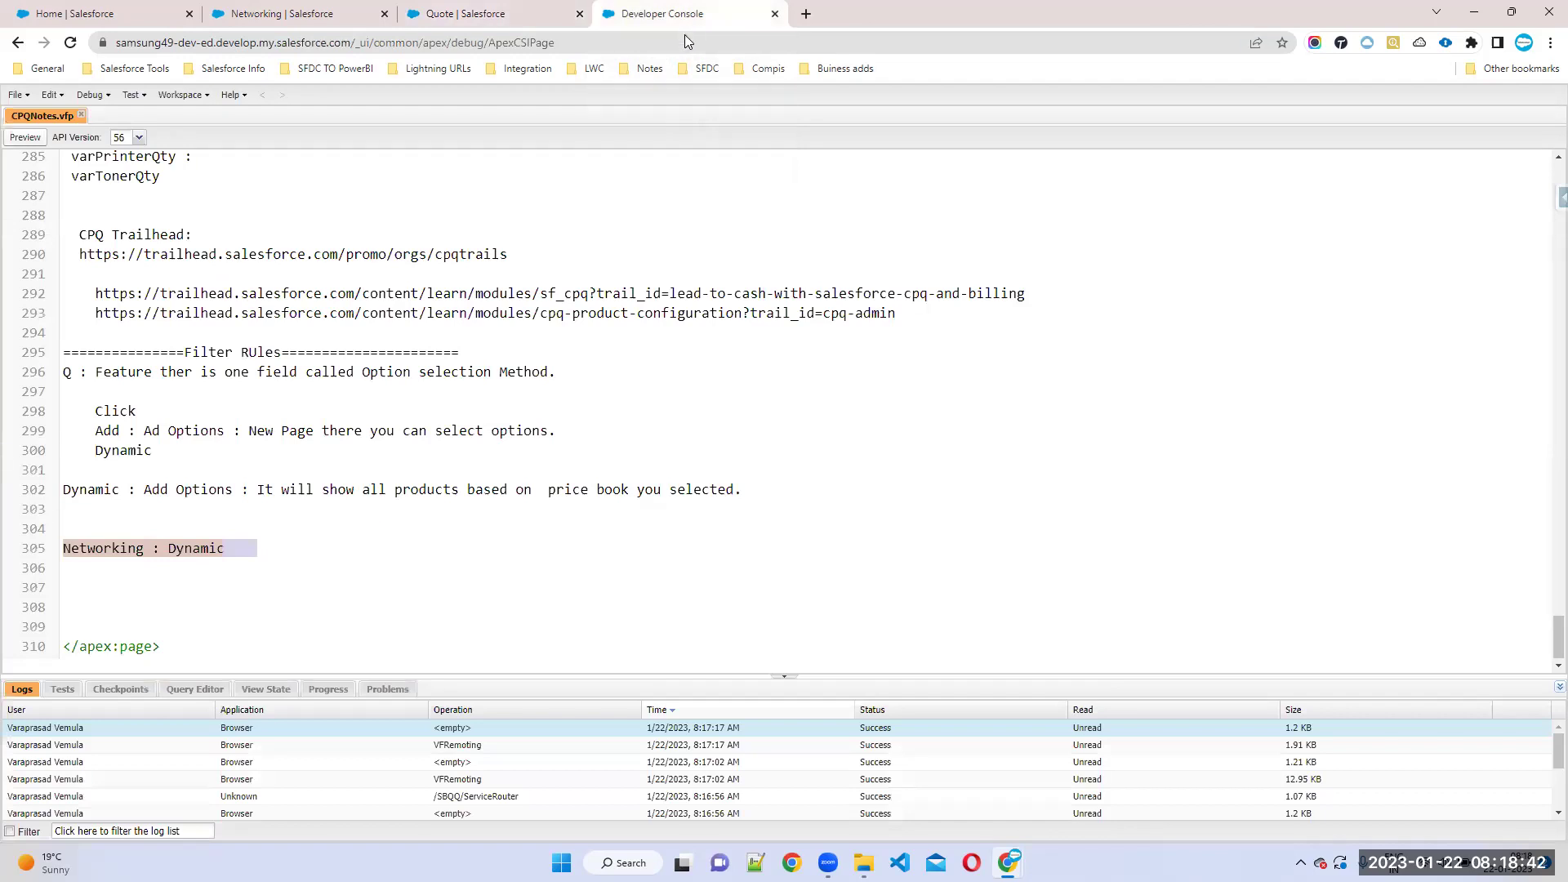
double_click(124, 552)
drag(254, 550, 79, 545)
Step: Search the web for "filter rules in salesforce cpq" and open the help article "Salesforce CPQ Filter Product Rule for Dynamic Bundles" in a separate tab
click(806, 15)
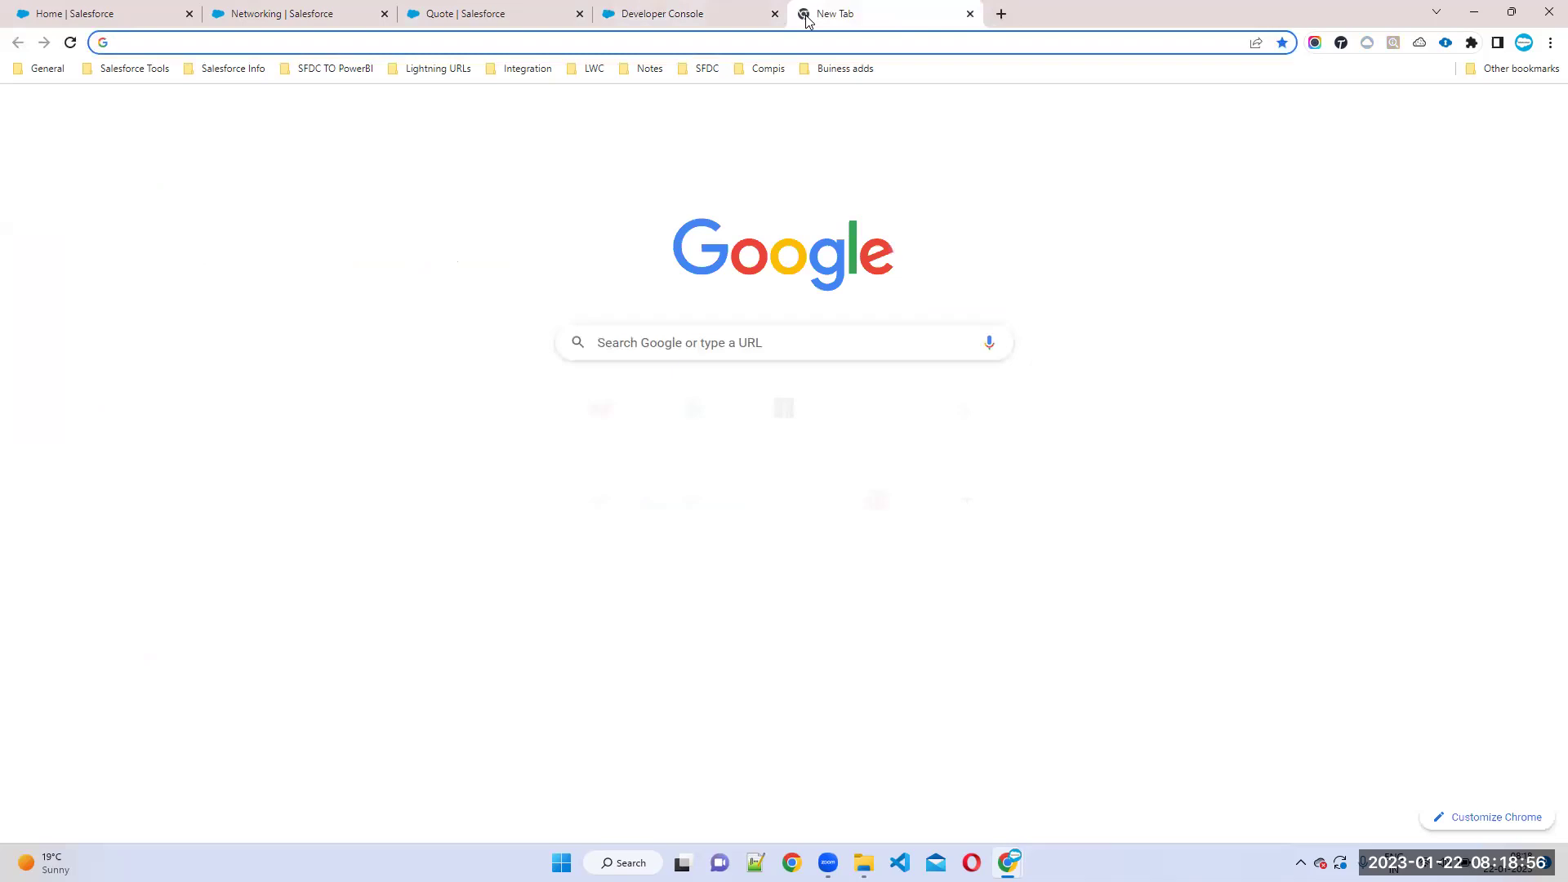
text(filter rules)
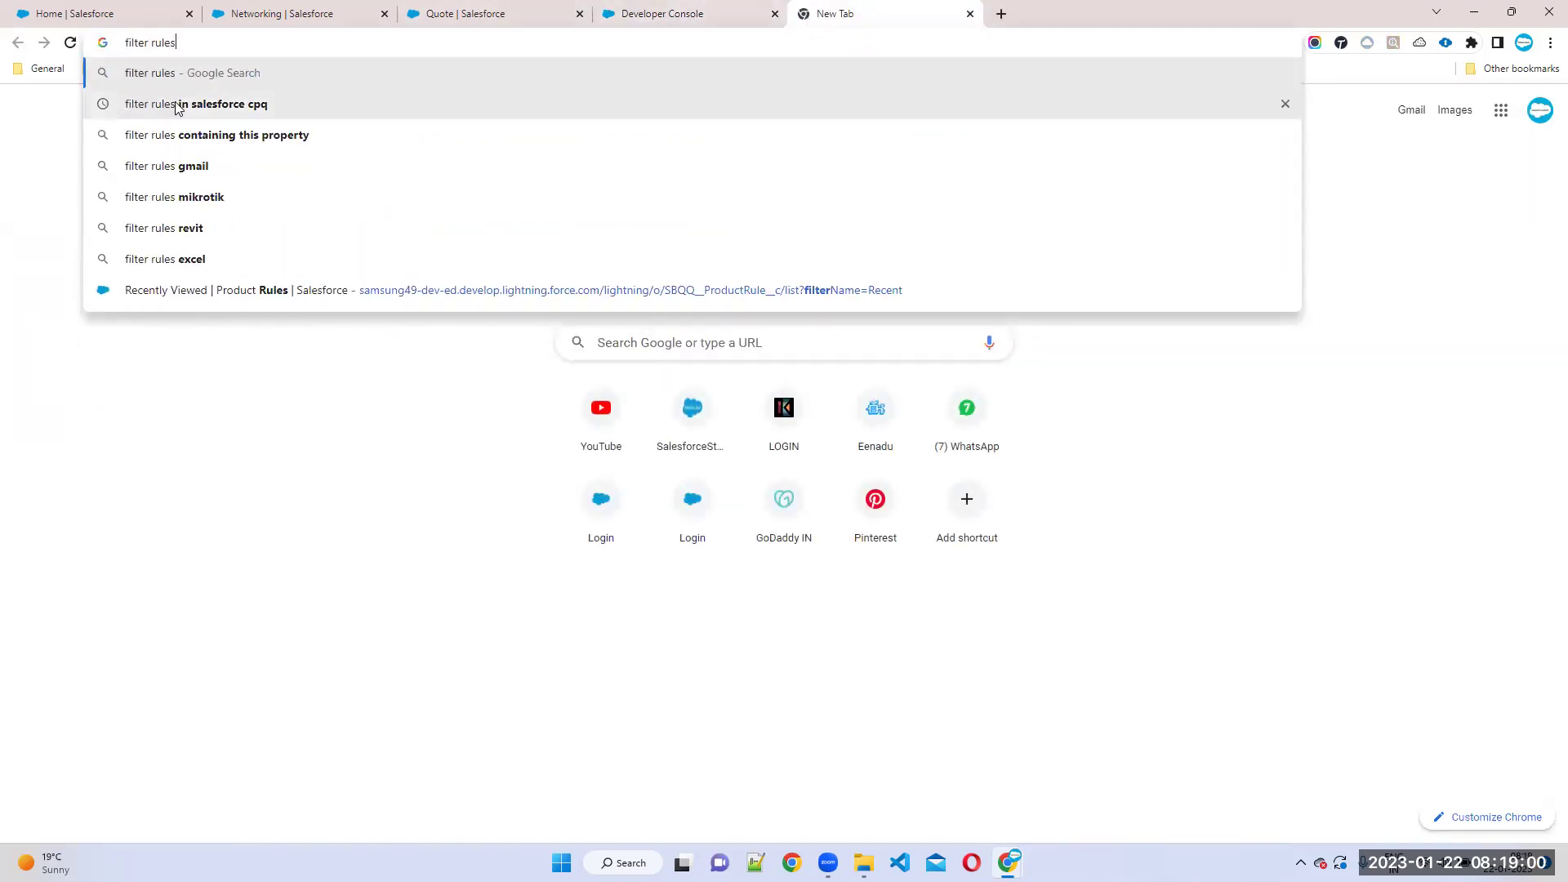
click(178, 109)
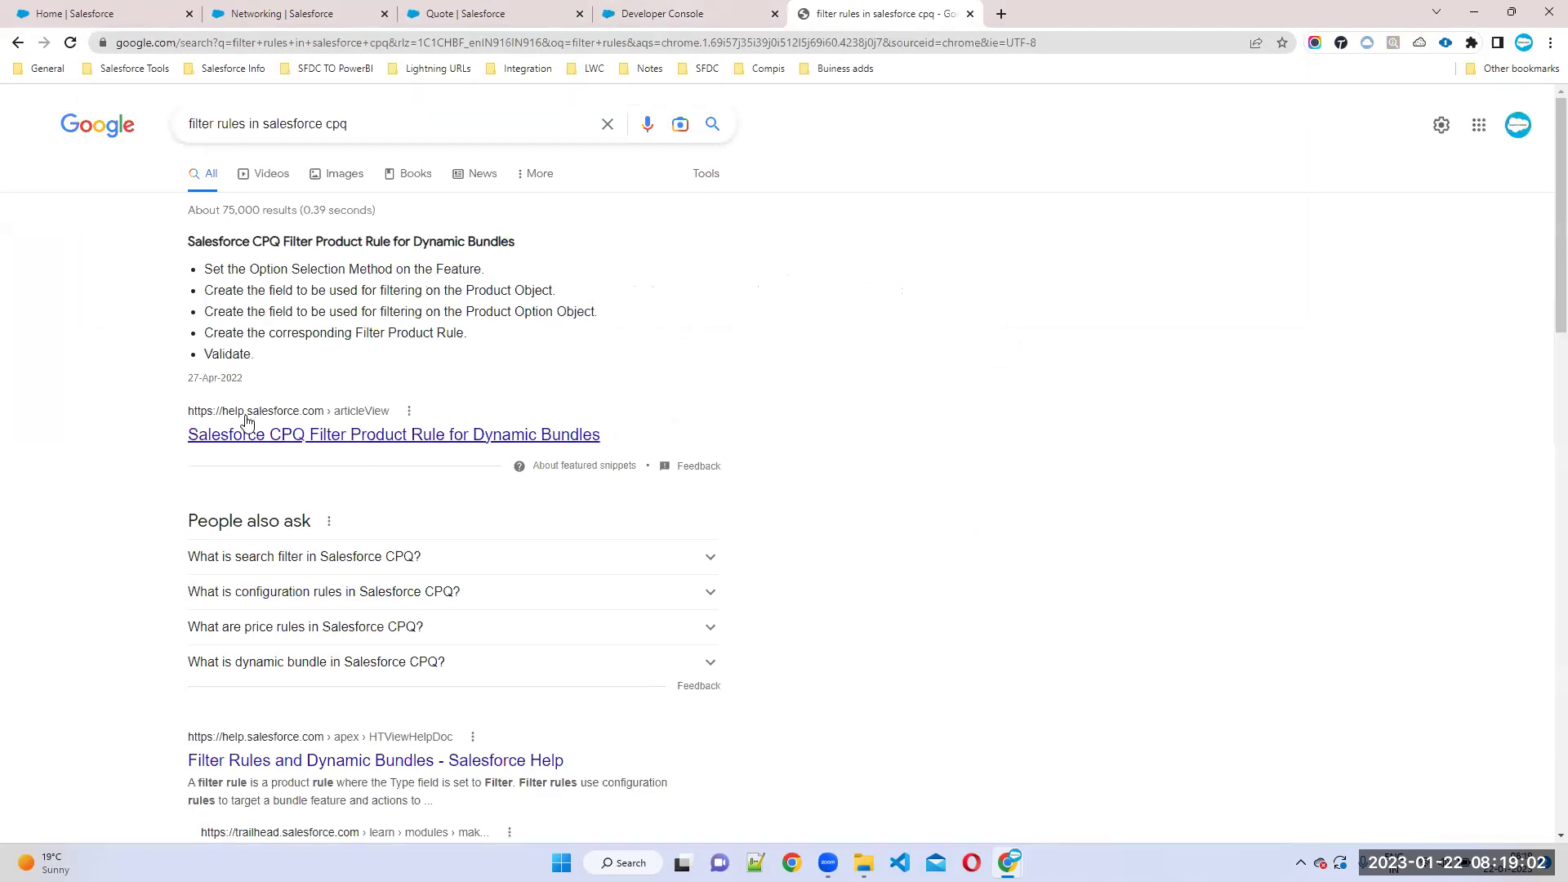
middle_click(247, 421)
Step: Switch to the Developer Console notes and extend the Filter RUles heading with "or Dynamic Bundle"
click(688, 11)
click(281, 353)
text(or Dynamic Bundle======================)
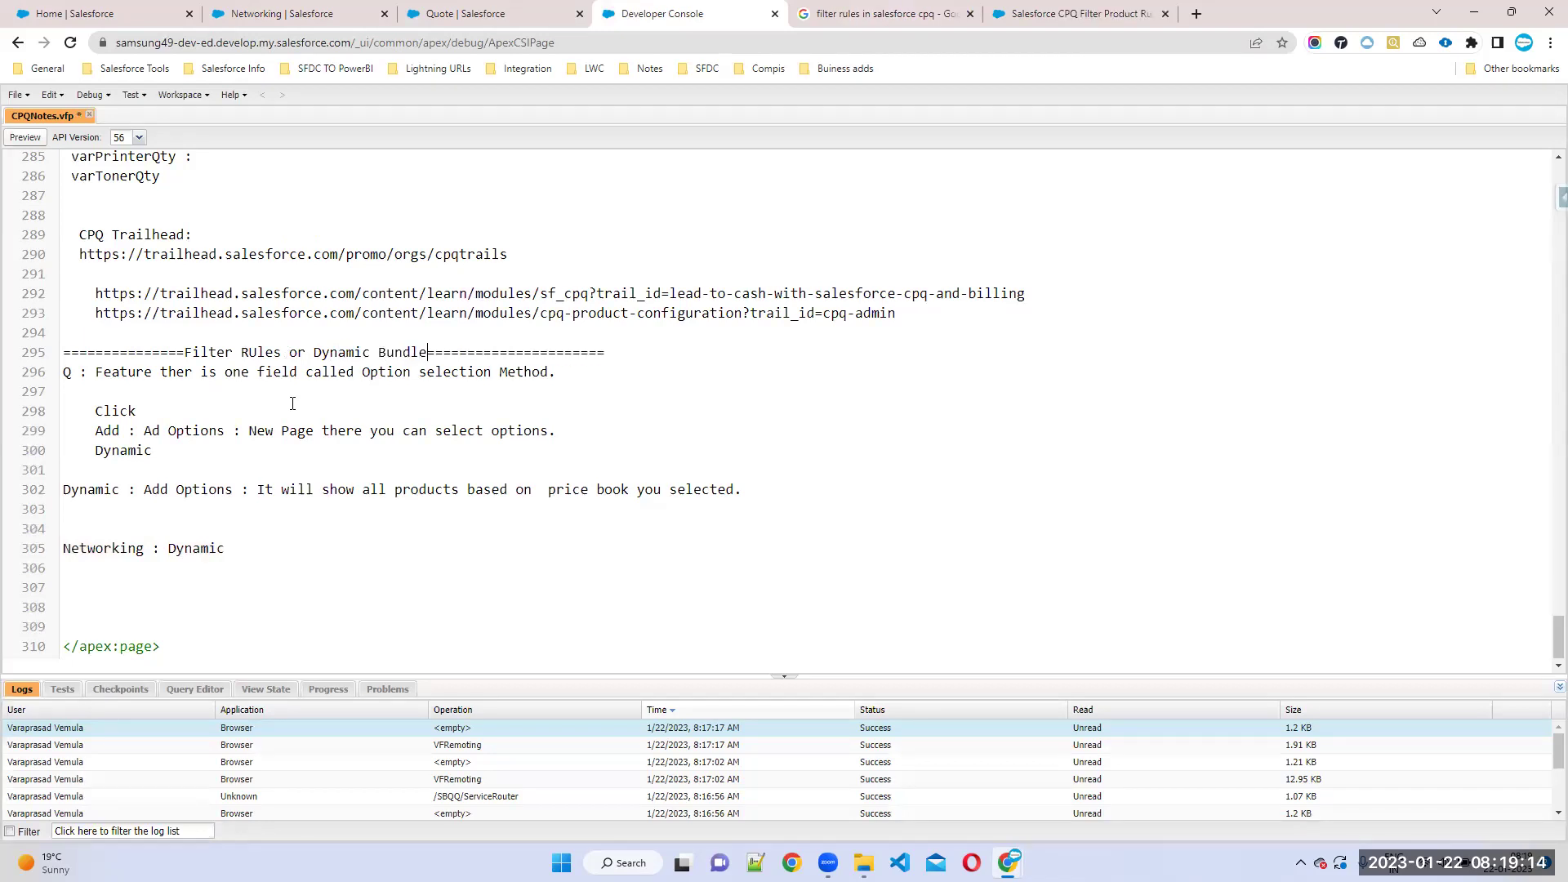
Step: Switch to the Salesforce help article and read its title, use case and the list of steps under Resolution
click(1074, 13)
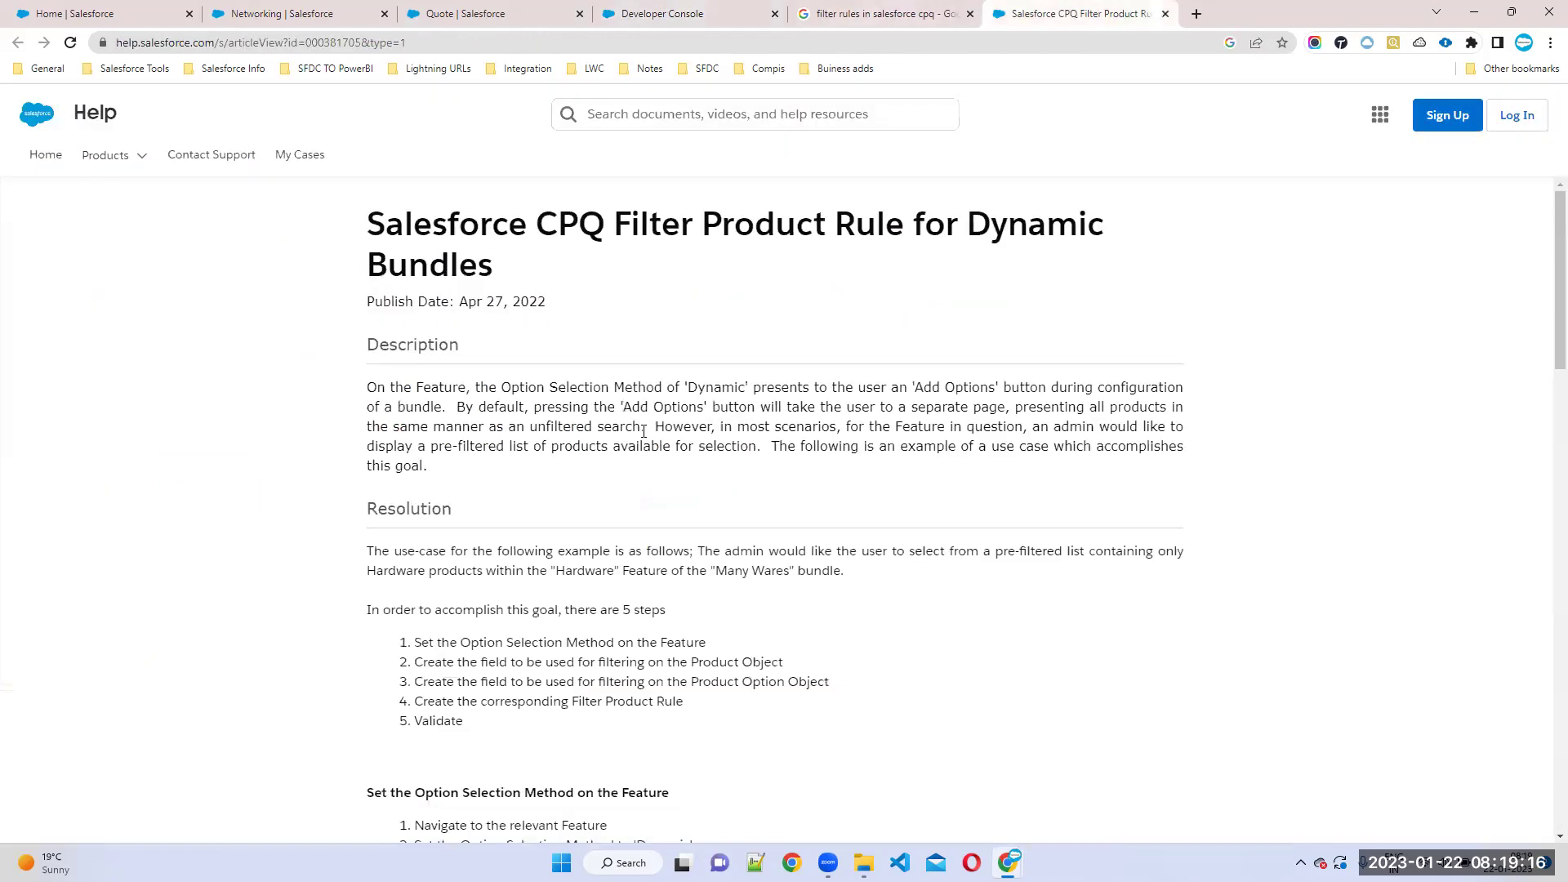
drag(851, 212, 1139, 221)
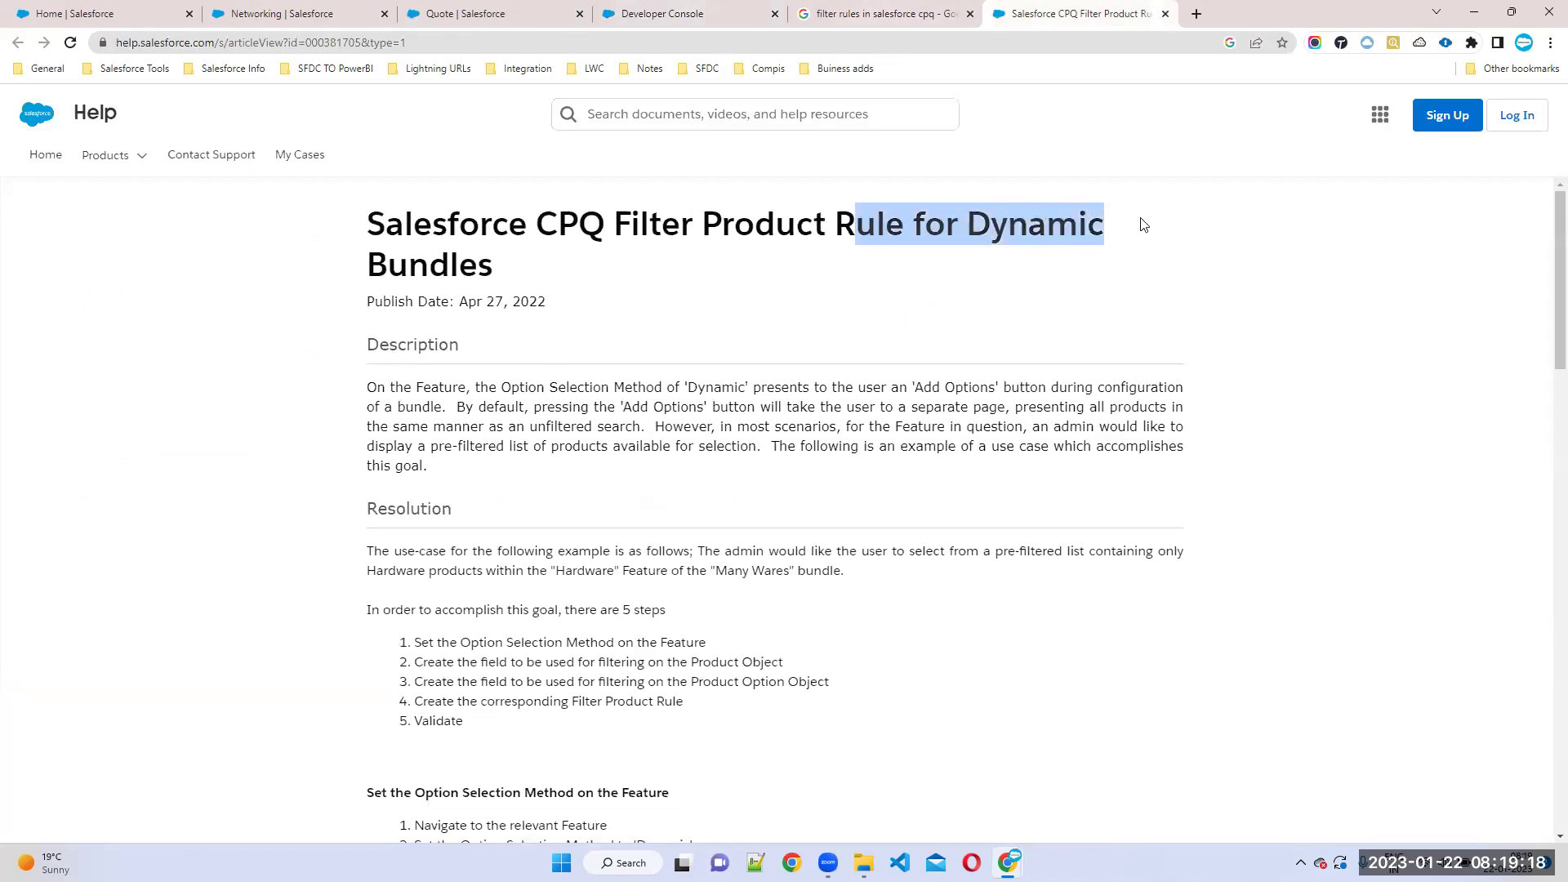
click(831, 319)
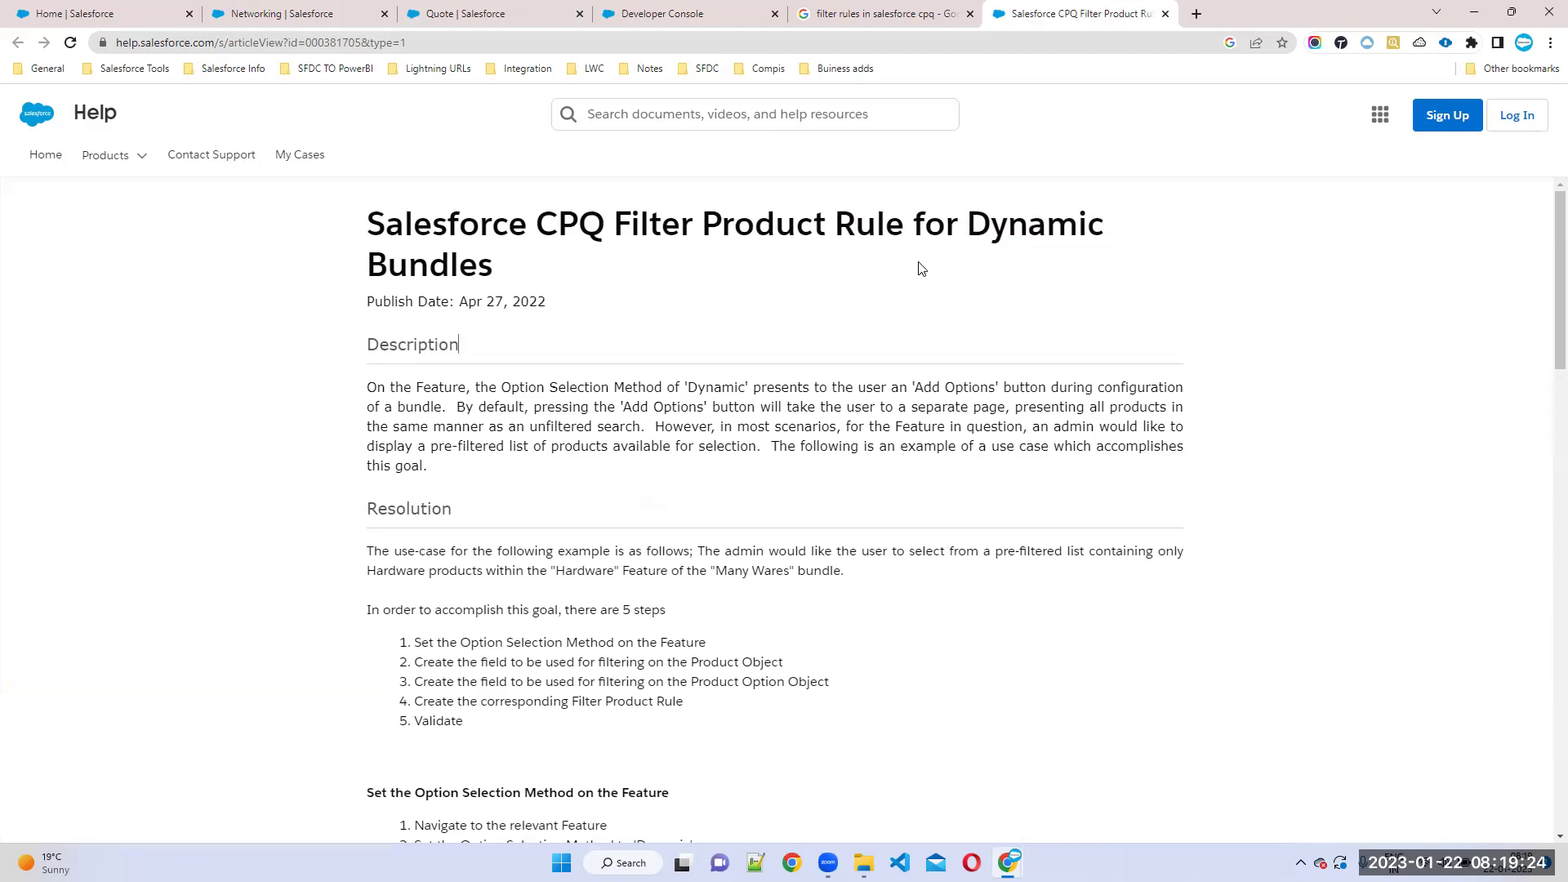
drag(991, 220, 1144, 223)
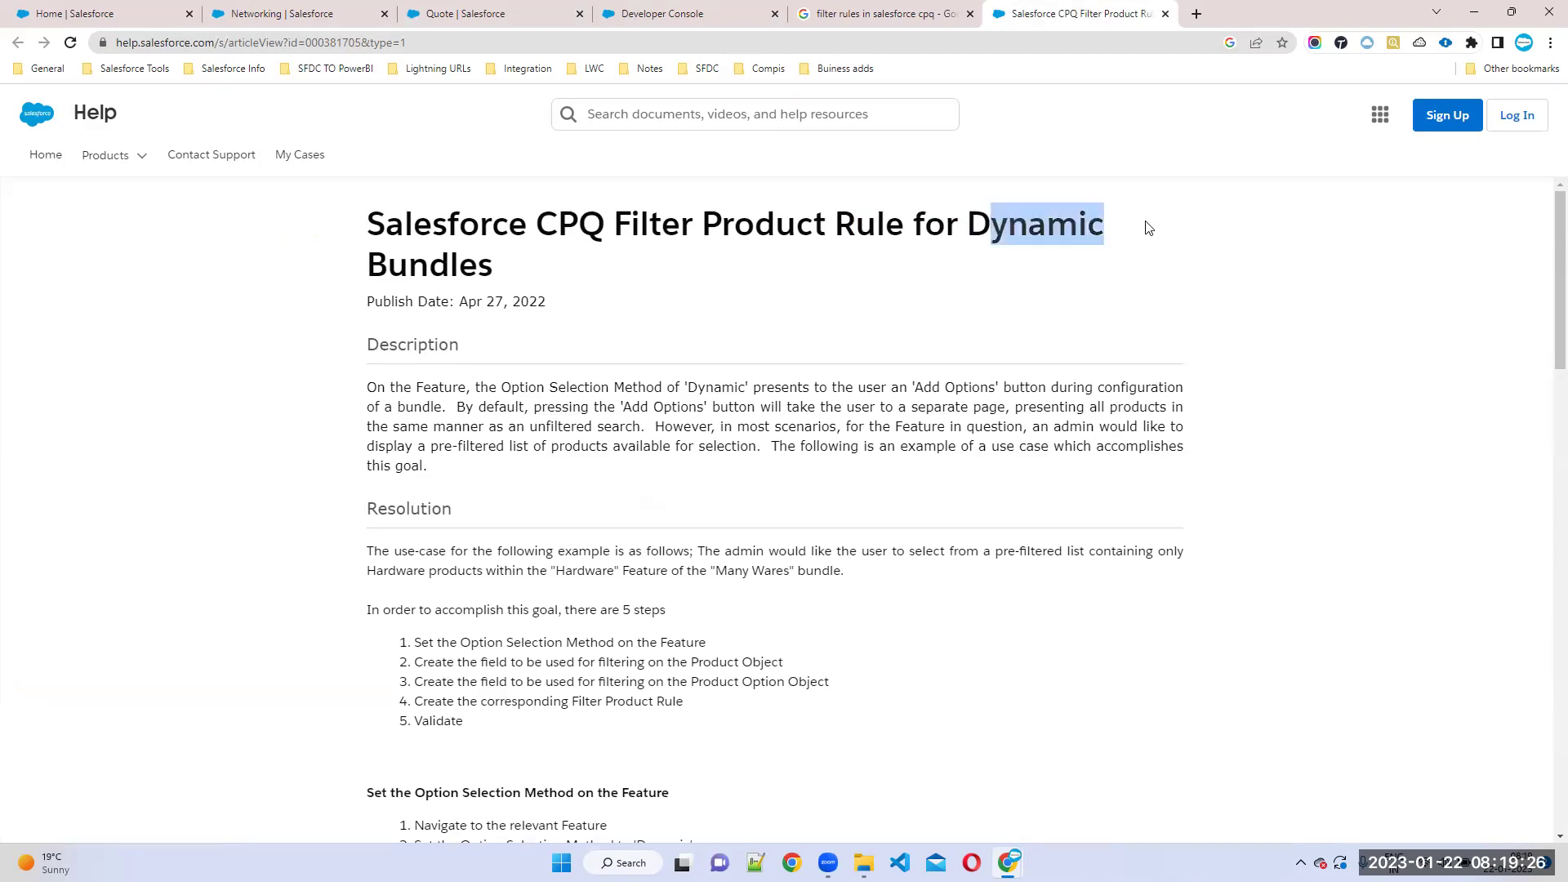
scroll(665, 527, down, 1)
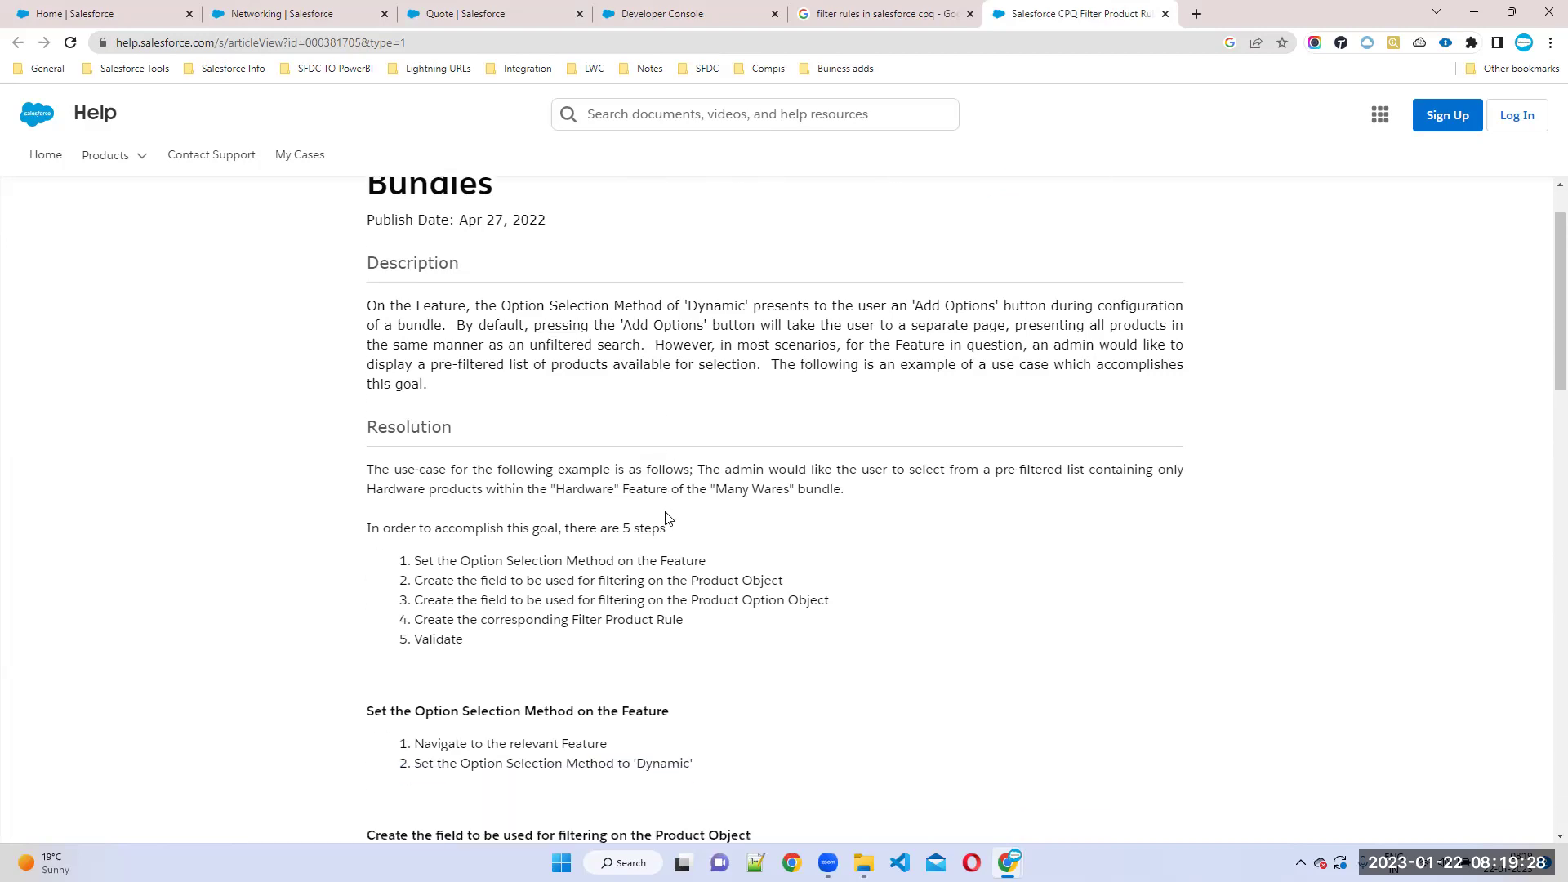
drag(362, 478, 1002, 636)
click(1002, 636)
scroll(1001, 635, down, 3)
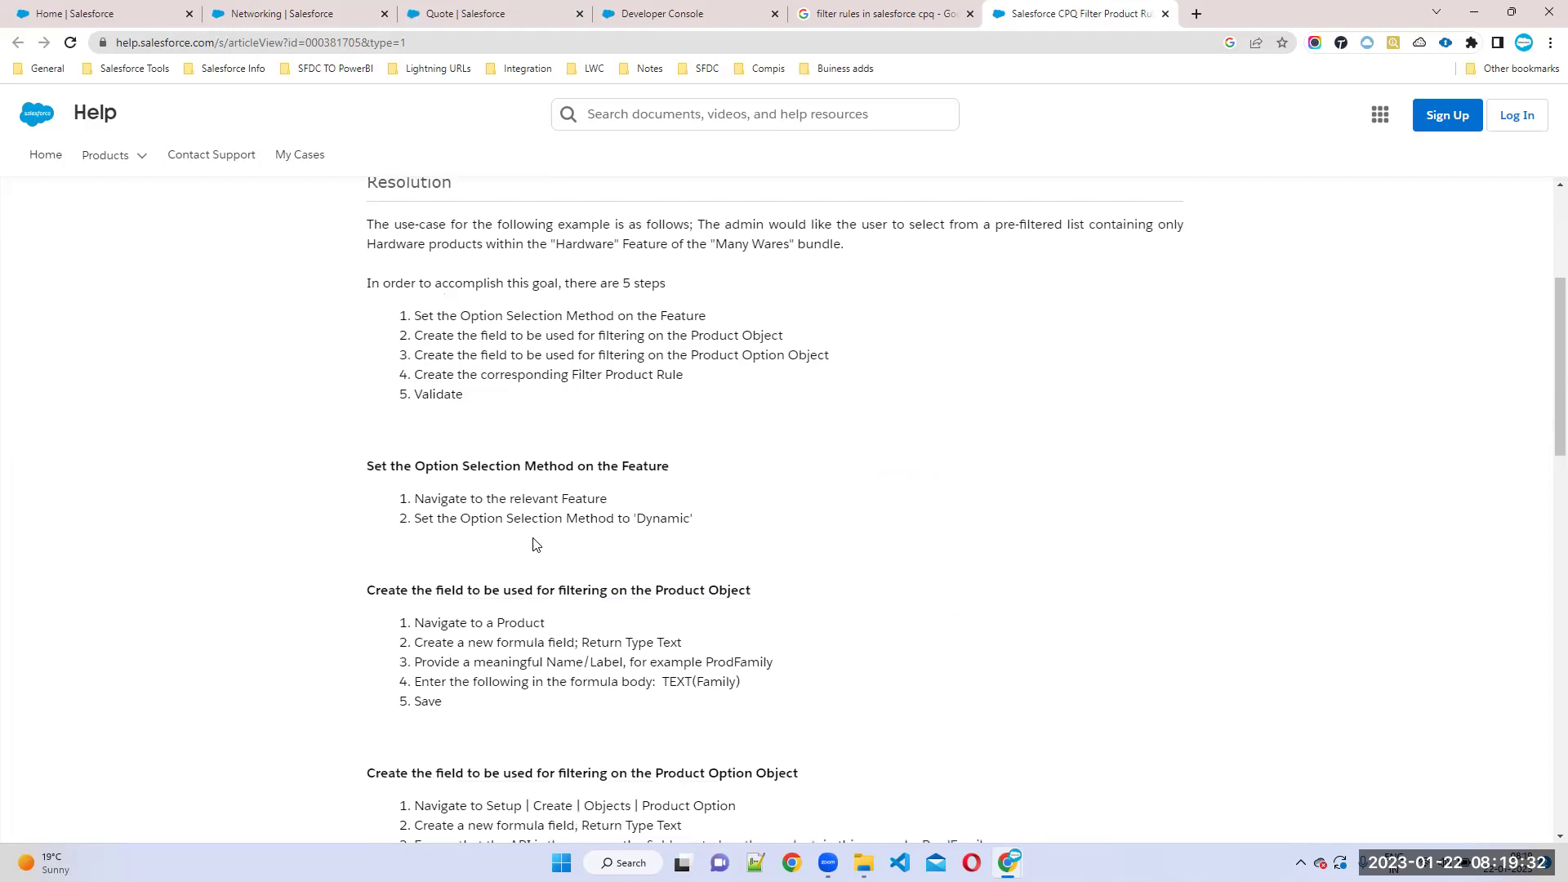
Step: Study the article's section "Set the Option Selection Method on the Feature" and its instructions
drag(369, 474, 678, 472)
drag(470, 500, 629, 506)
drag(497, 521, 758, 528)
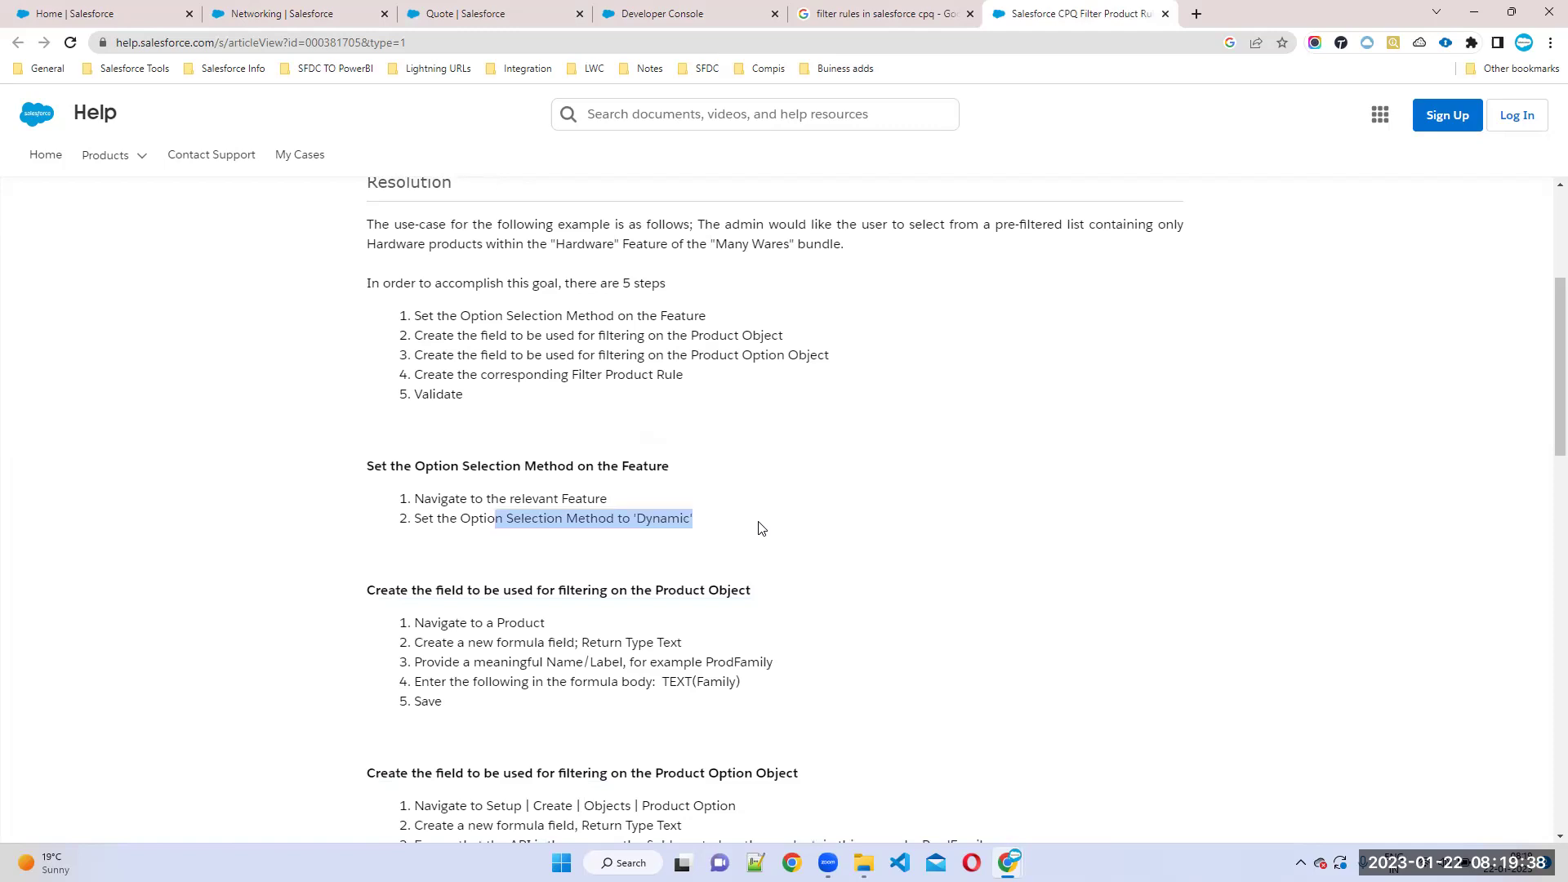
drag(512, 520, 317, 471)
double_click(601, 519)
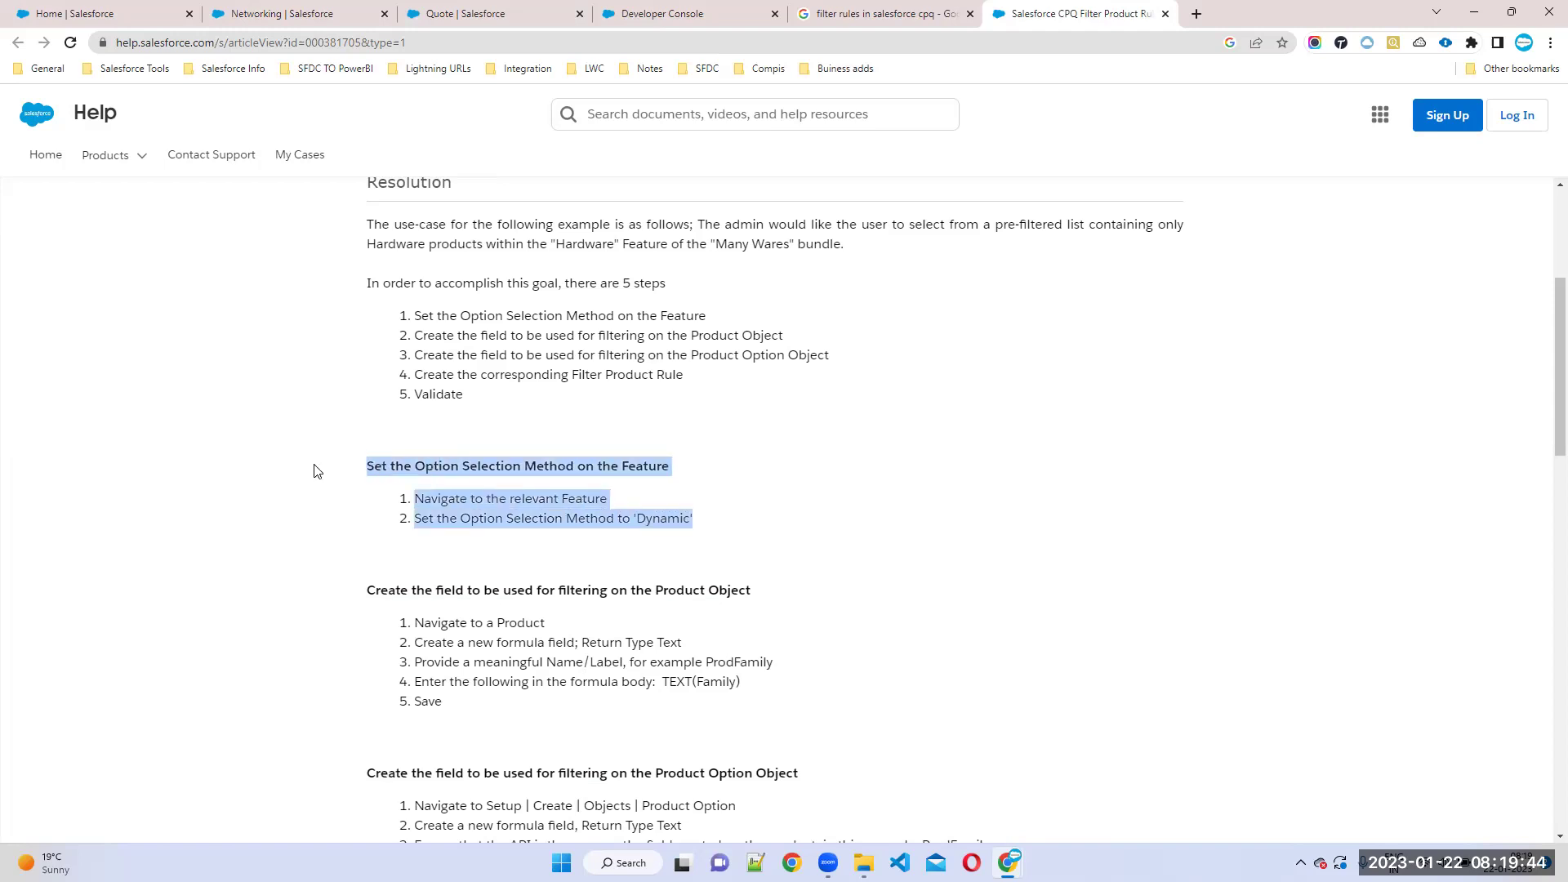
Step: Copy the help article's URL into the Developer Console notes, on a new line below the "Filter RUles or Dynamic Bundle" heading
click(464, 45)
key(ctrl+c)
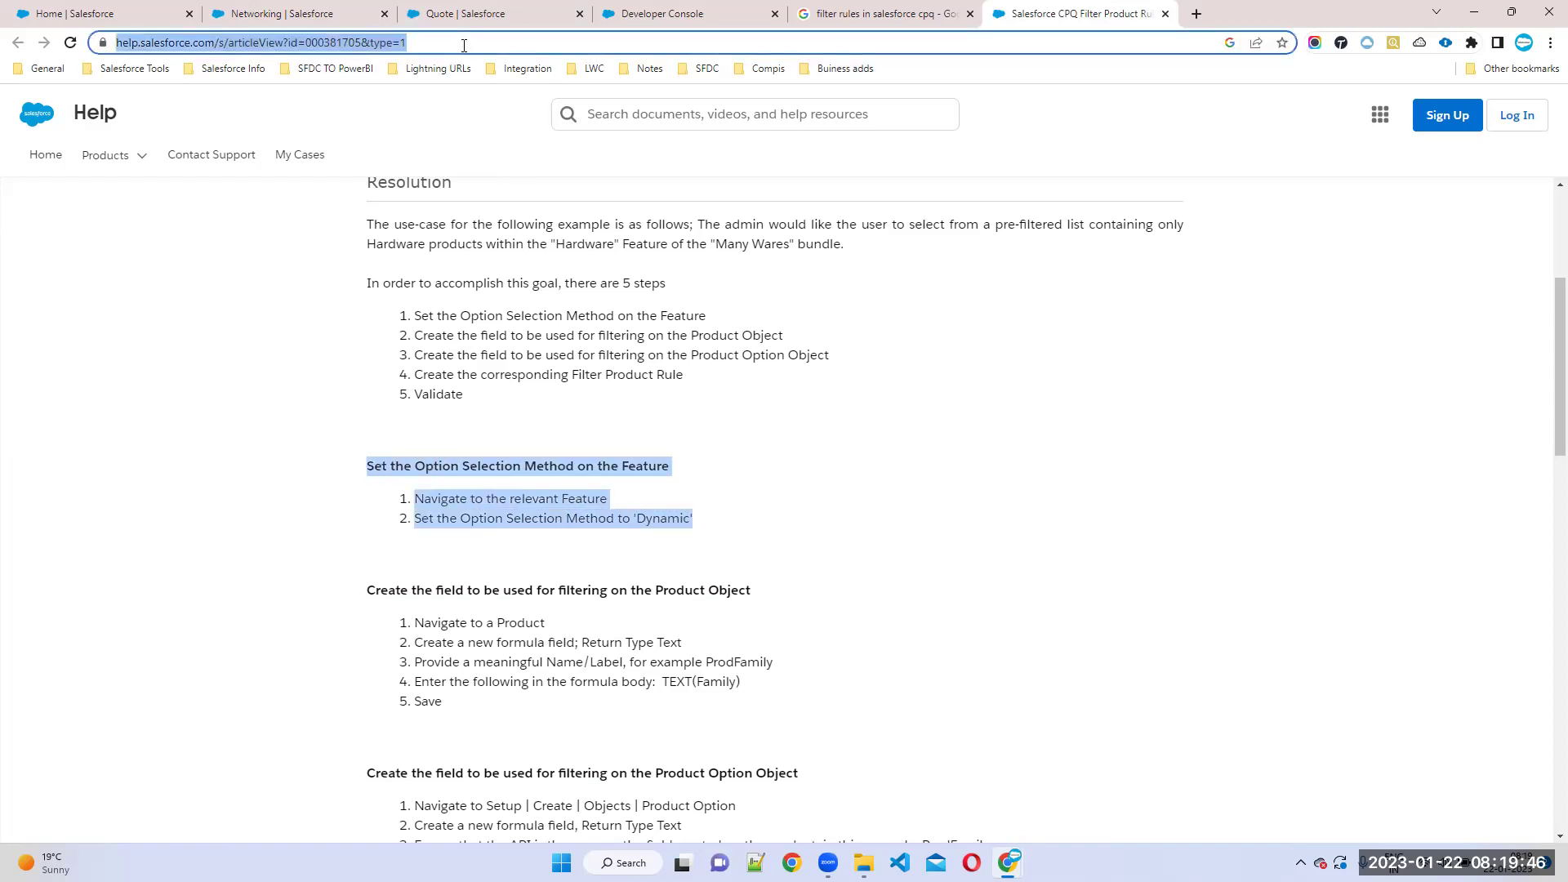
click(666, 14)
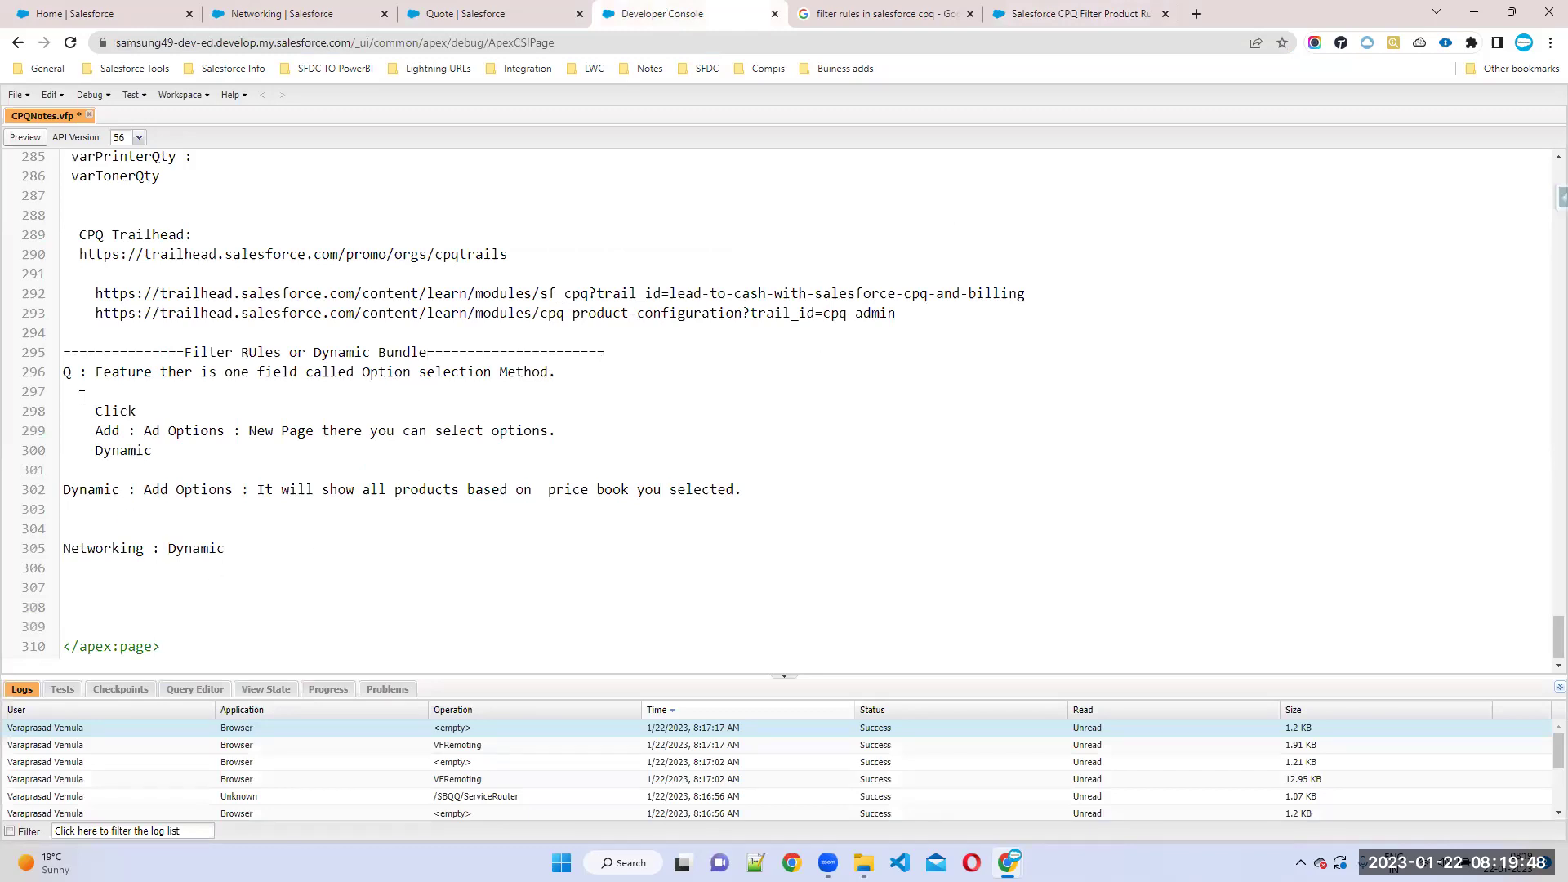
key(Return)
key(ctrl+v)
key(Return)
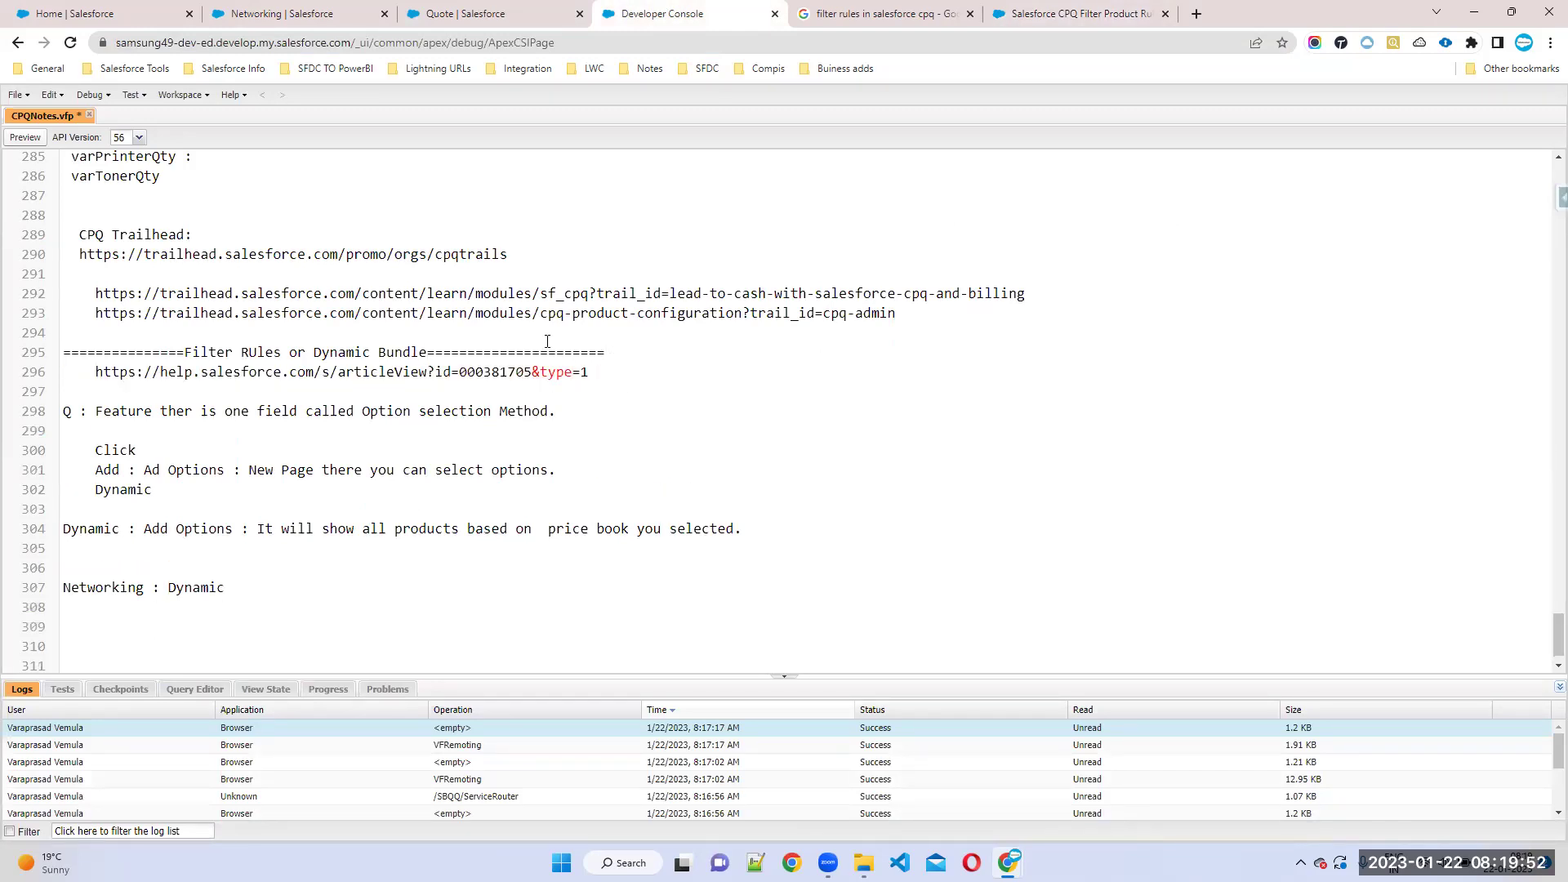
Step: Wrap the pasted article URL in an HTML comment (<!-- ... -->) and save CPQNotes.vfp
click(94, 374)
text(<!-- )
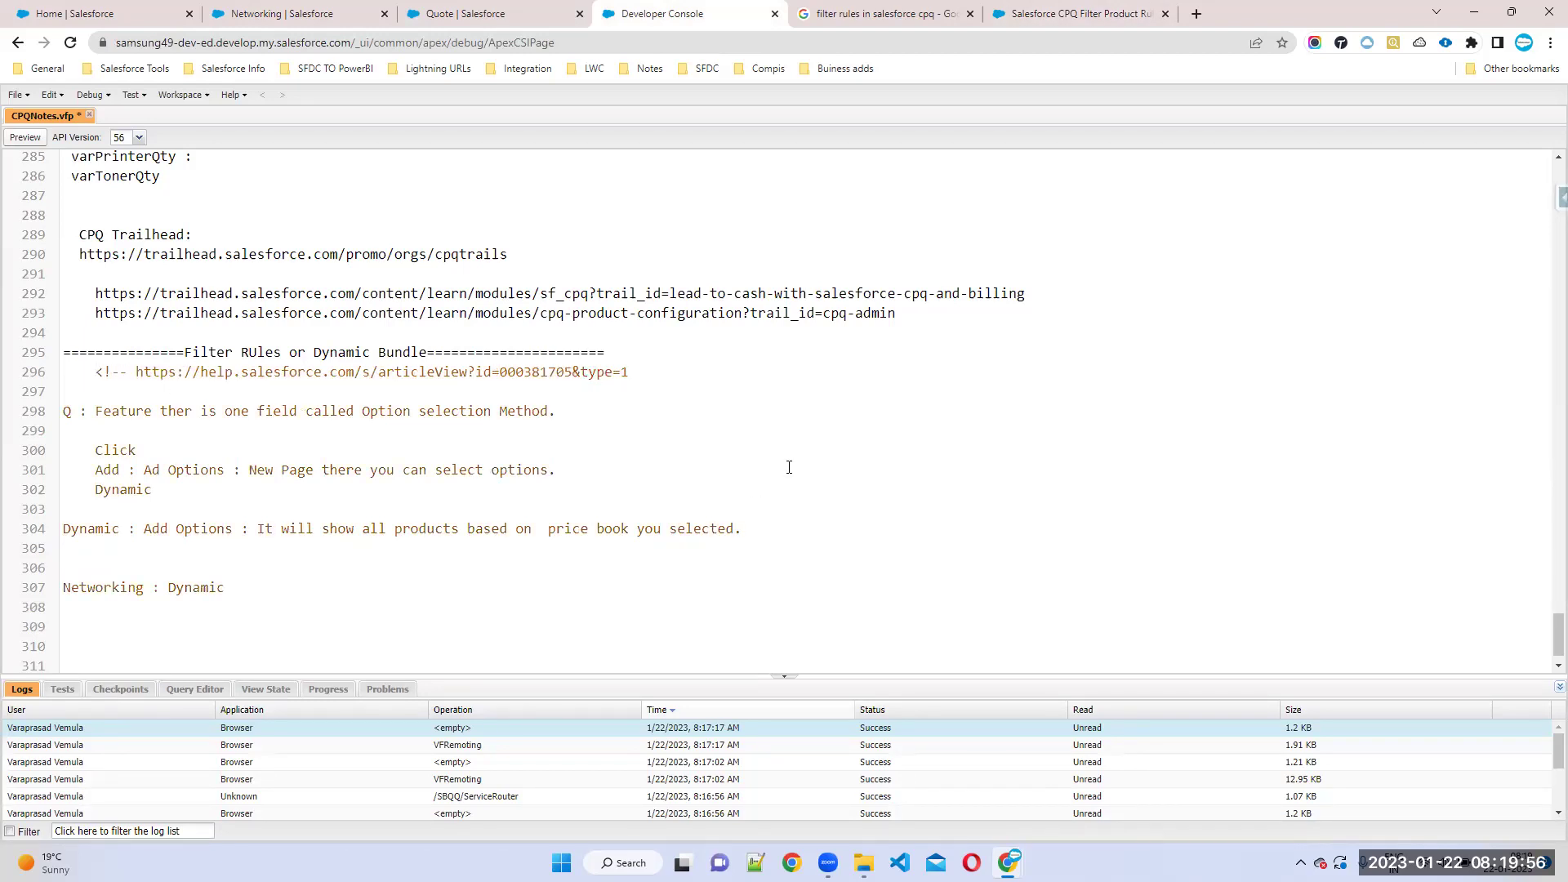
text(>)
key(ctrl+s)
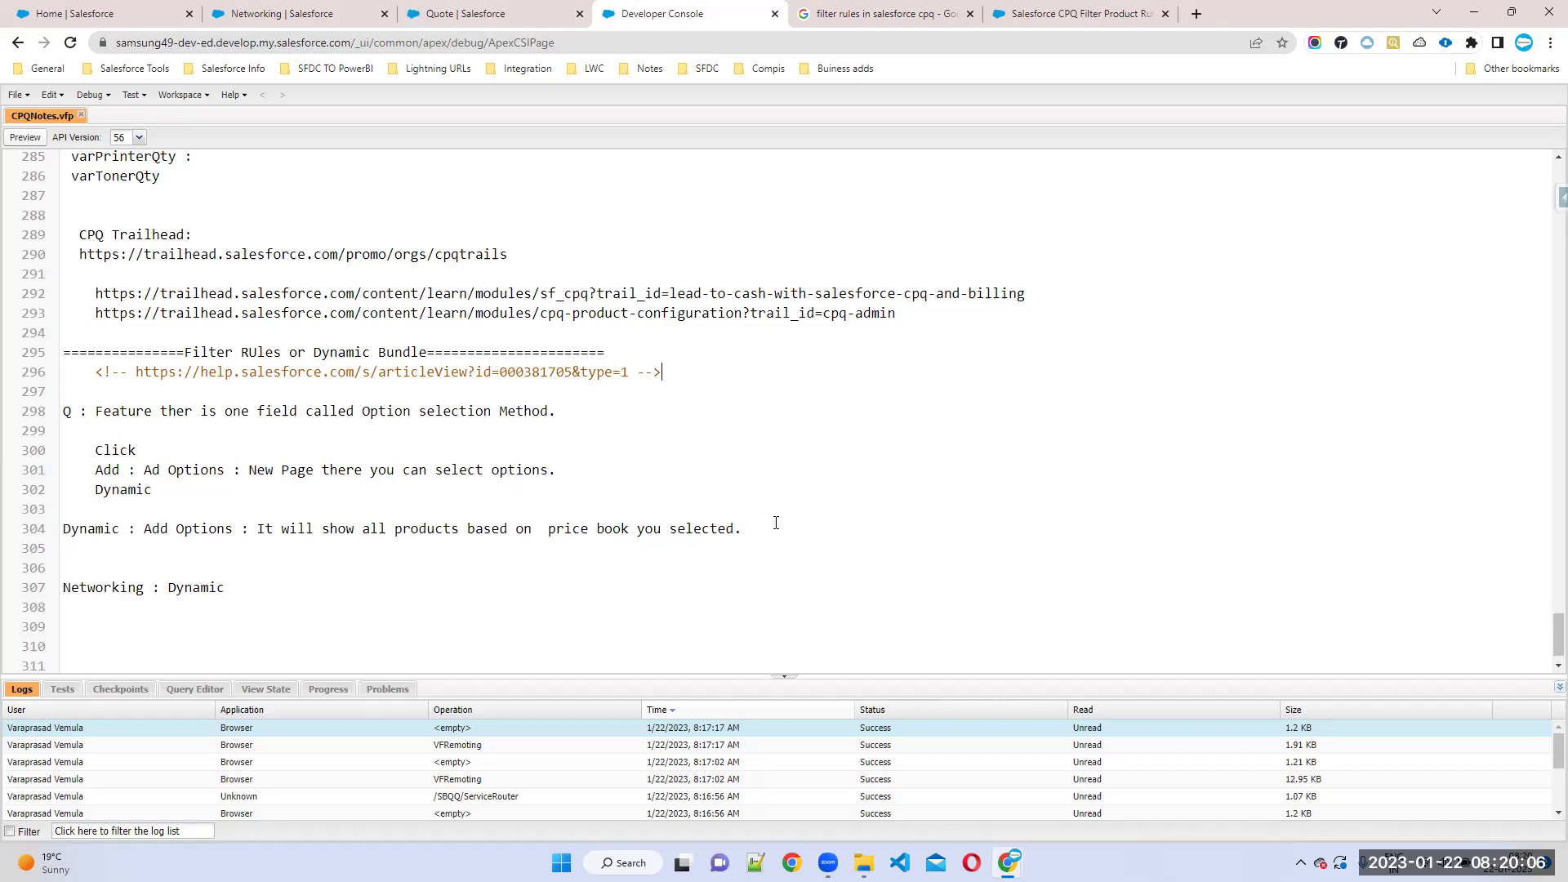
Step: Append ": Software Products" to the note line about Dynamic Add Options and highlight the added words
text(: Software Products)
drag(790, 528, 952, 529)
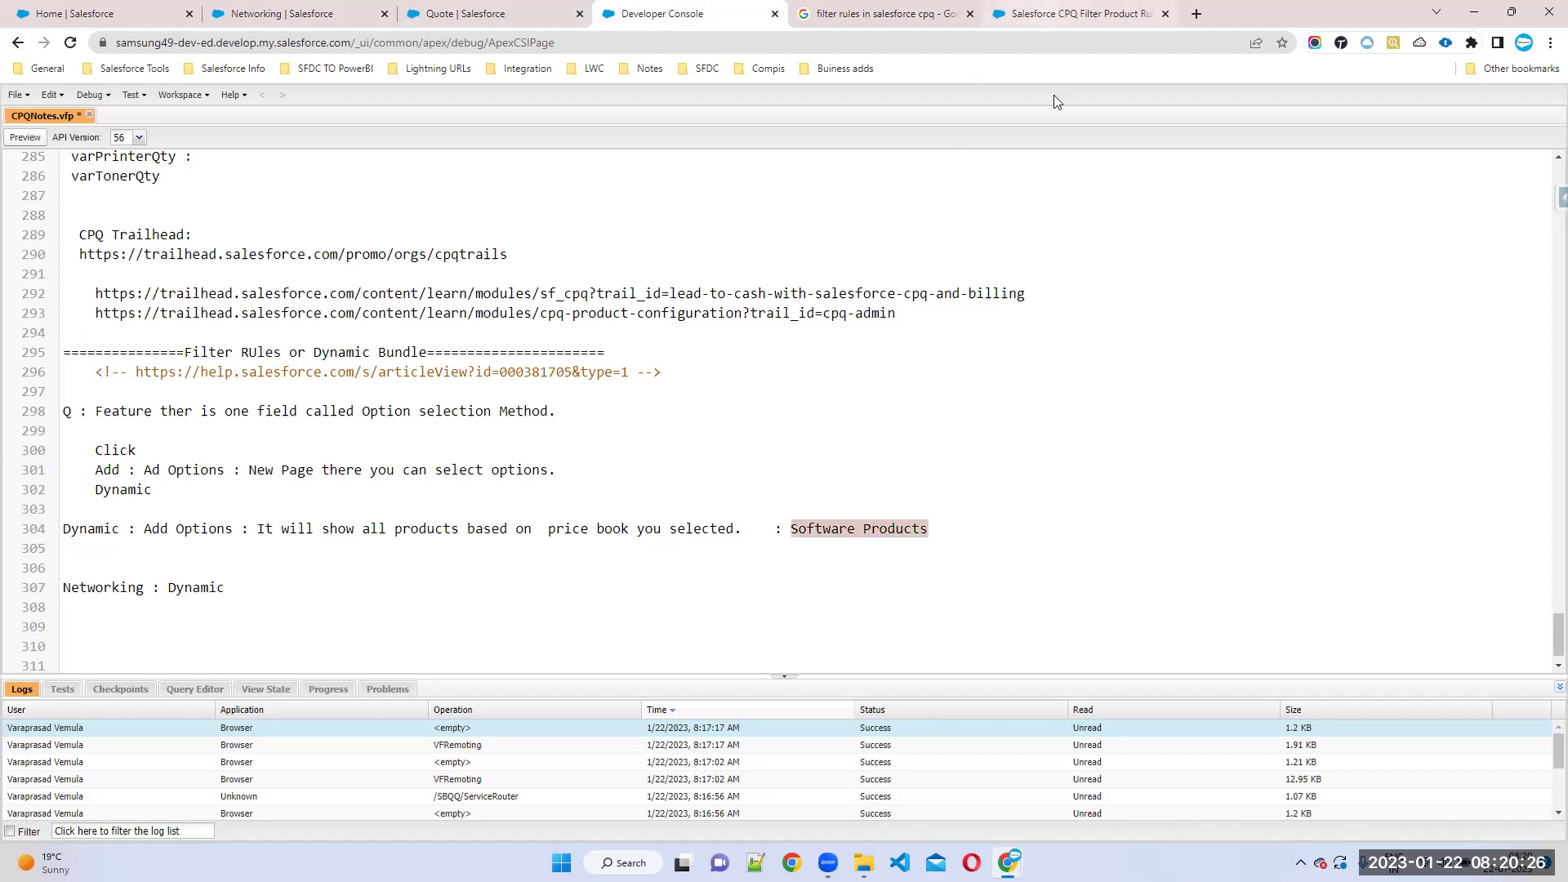
Step: Switch to the Salesforce help article and study how to create the filtering fields on the Product and Product Option objects
click(1035, 18)
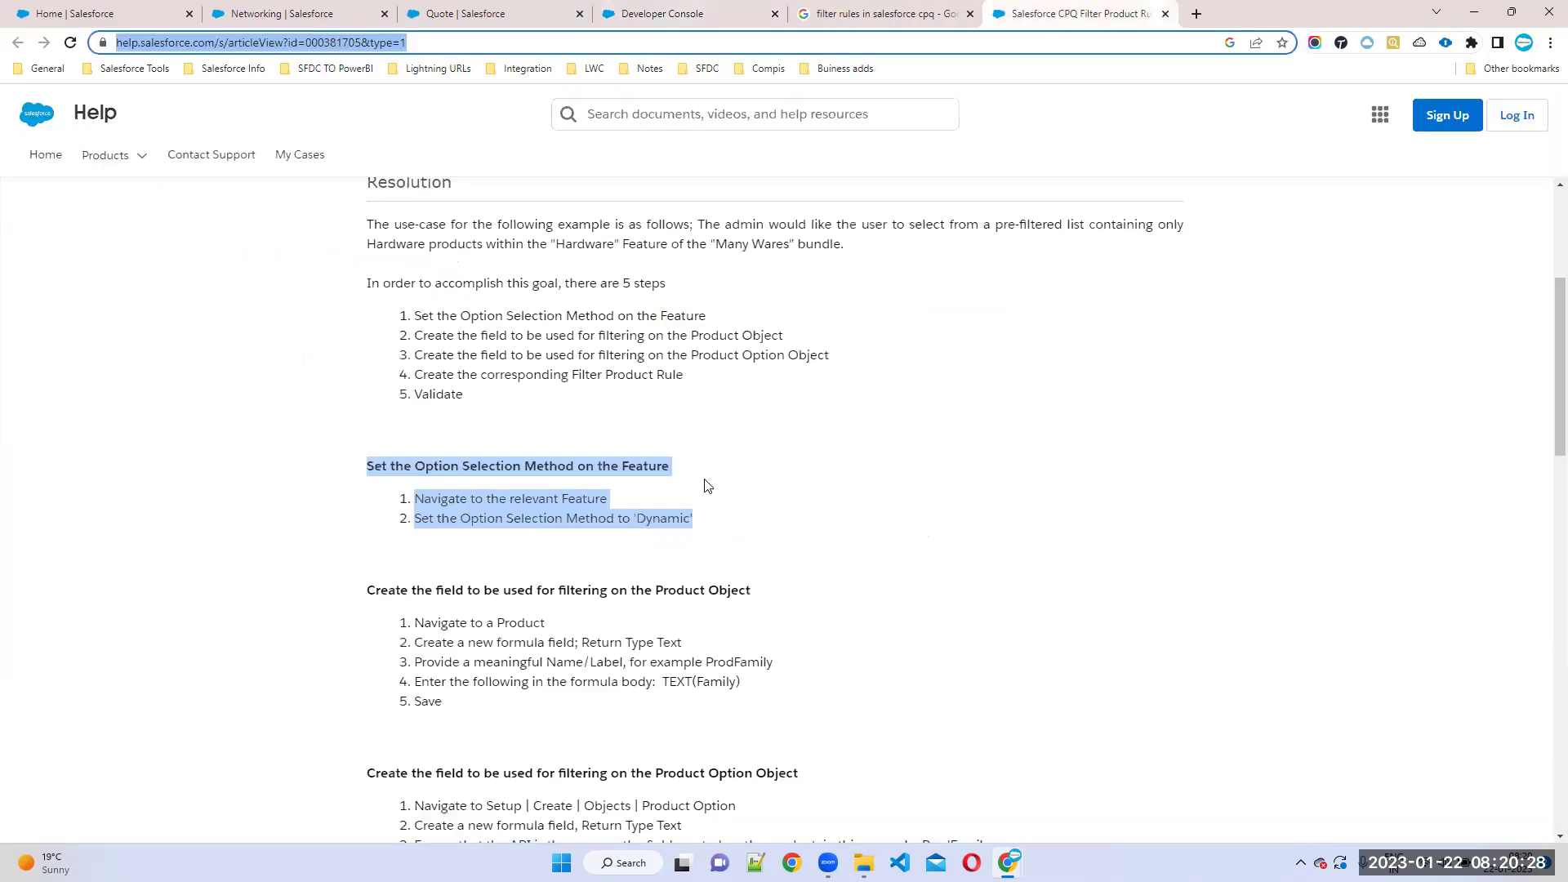
click(936, 600)
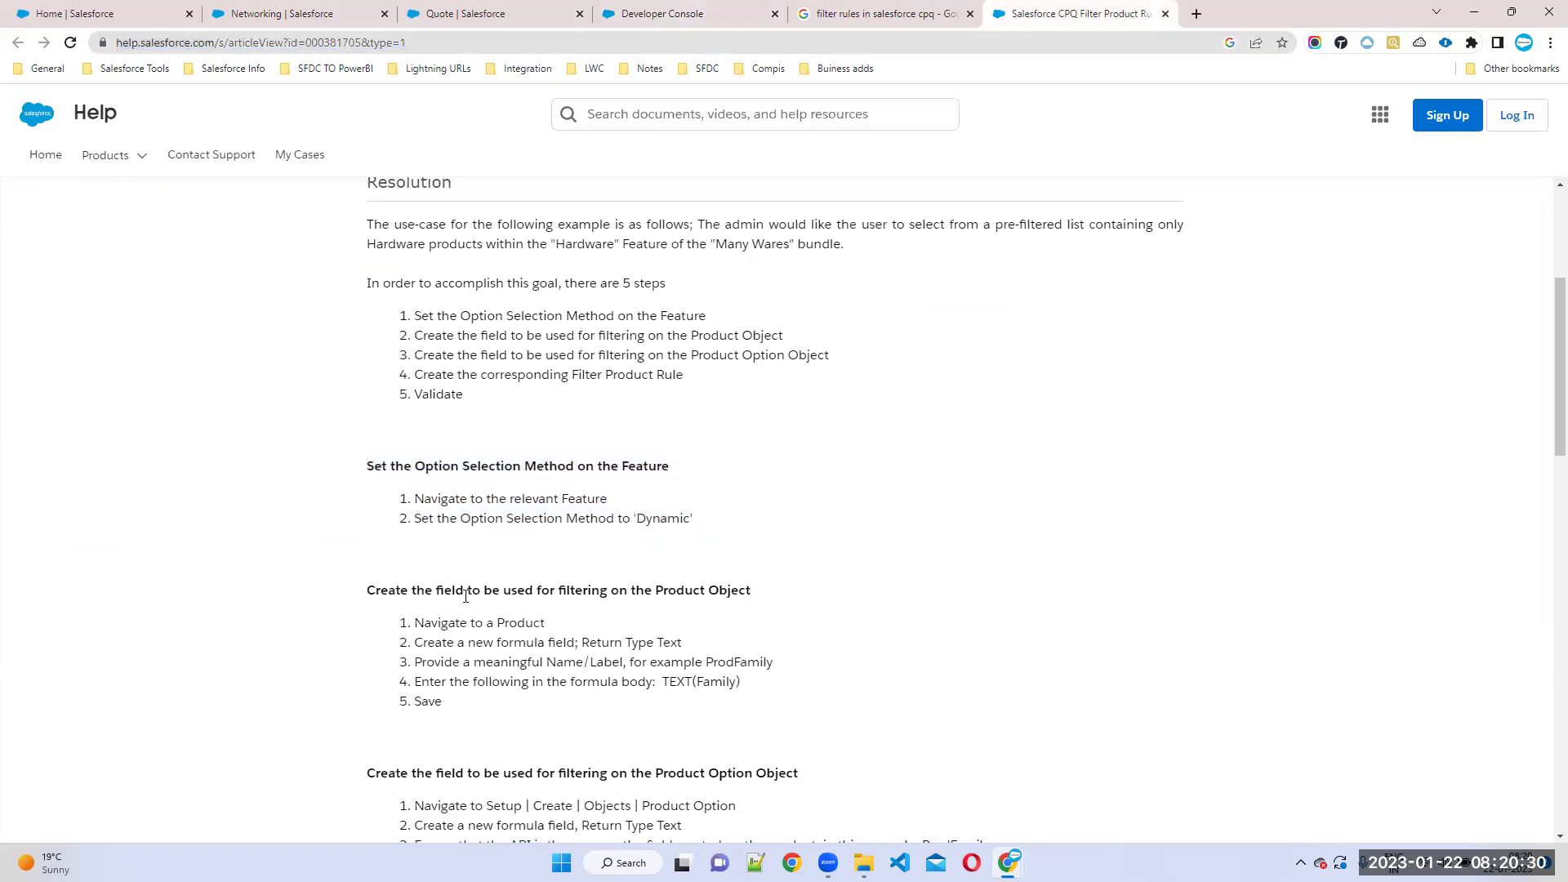
scroll(583, 681, down, 3)
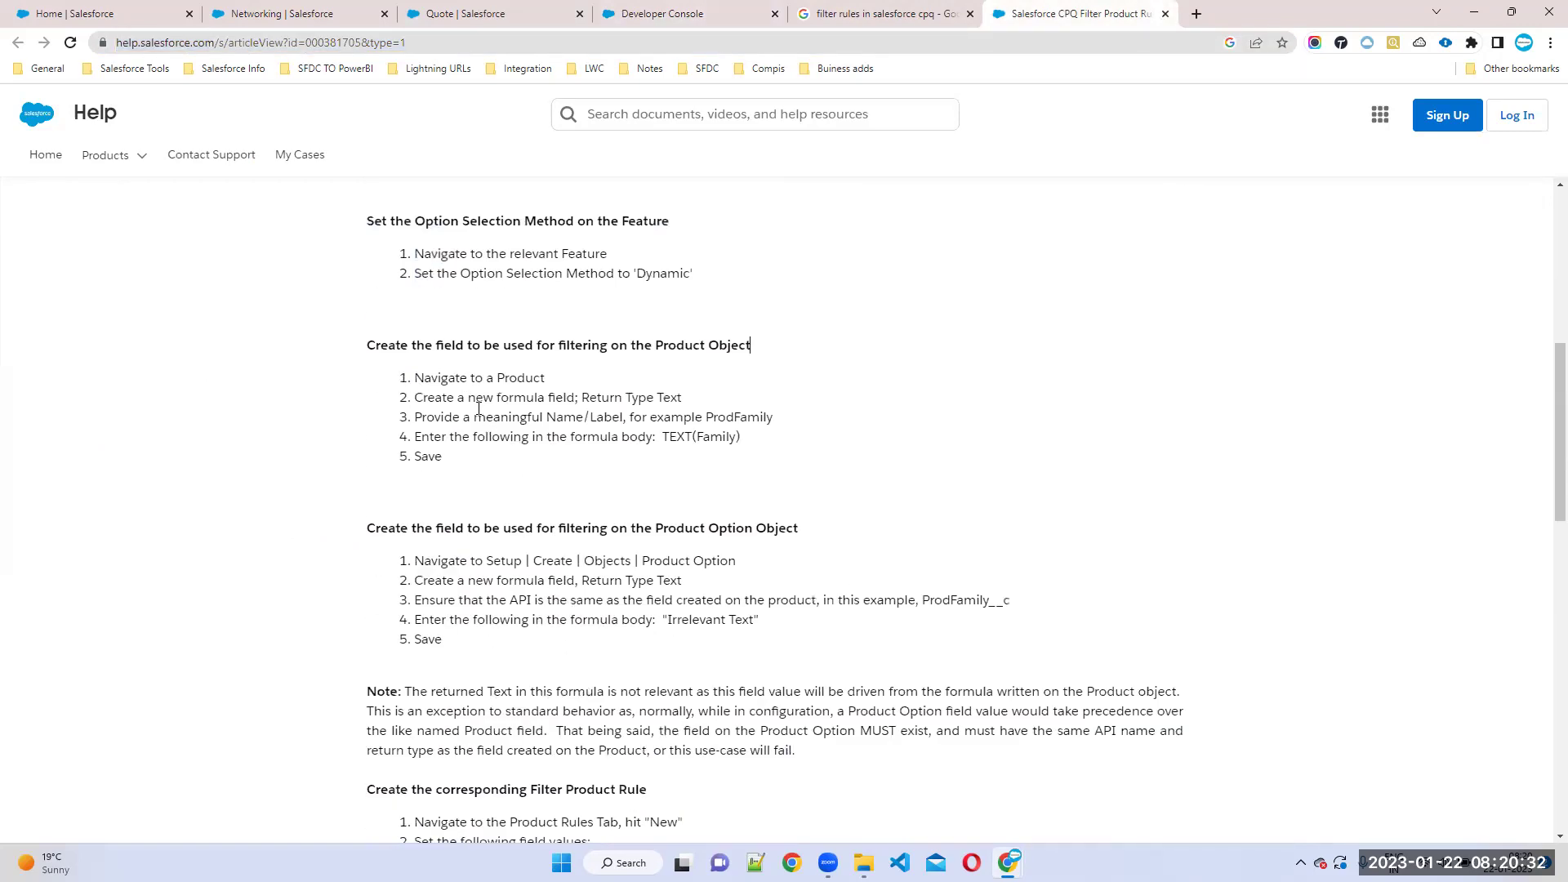
drag(350, 351, 784, 354)
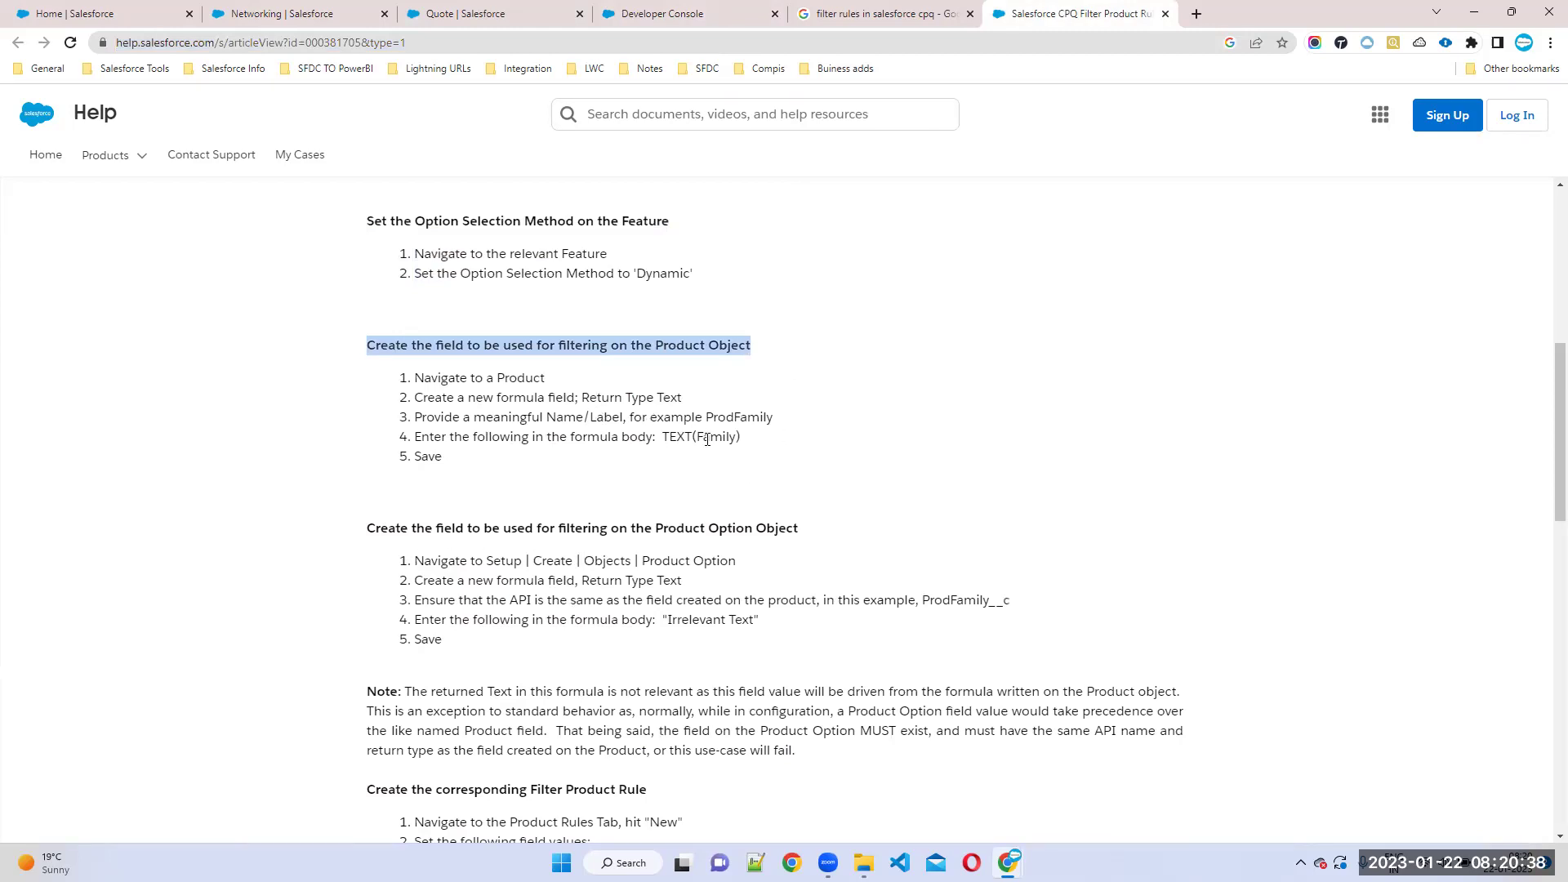
click(738, 416)
double_click(738, 417)
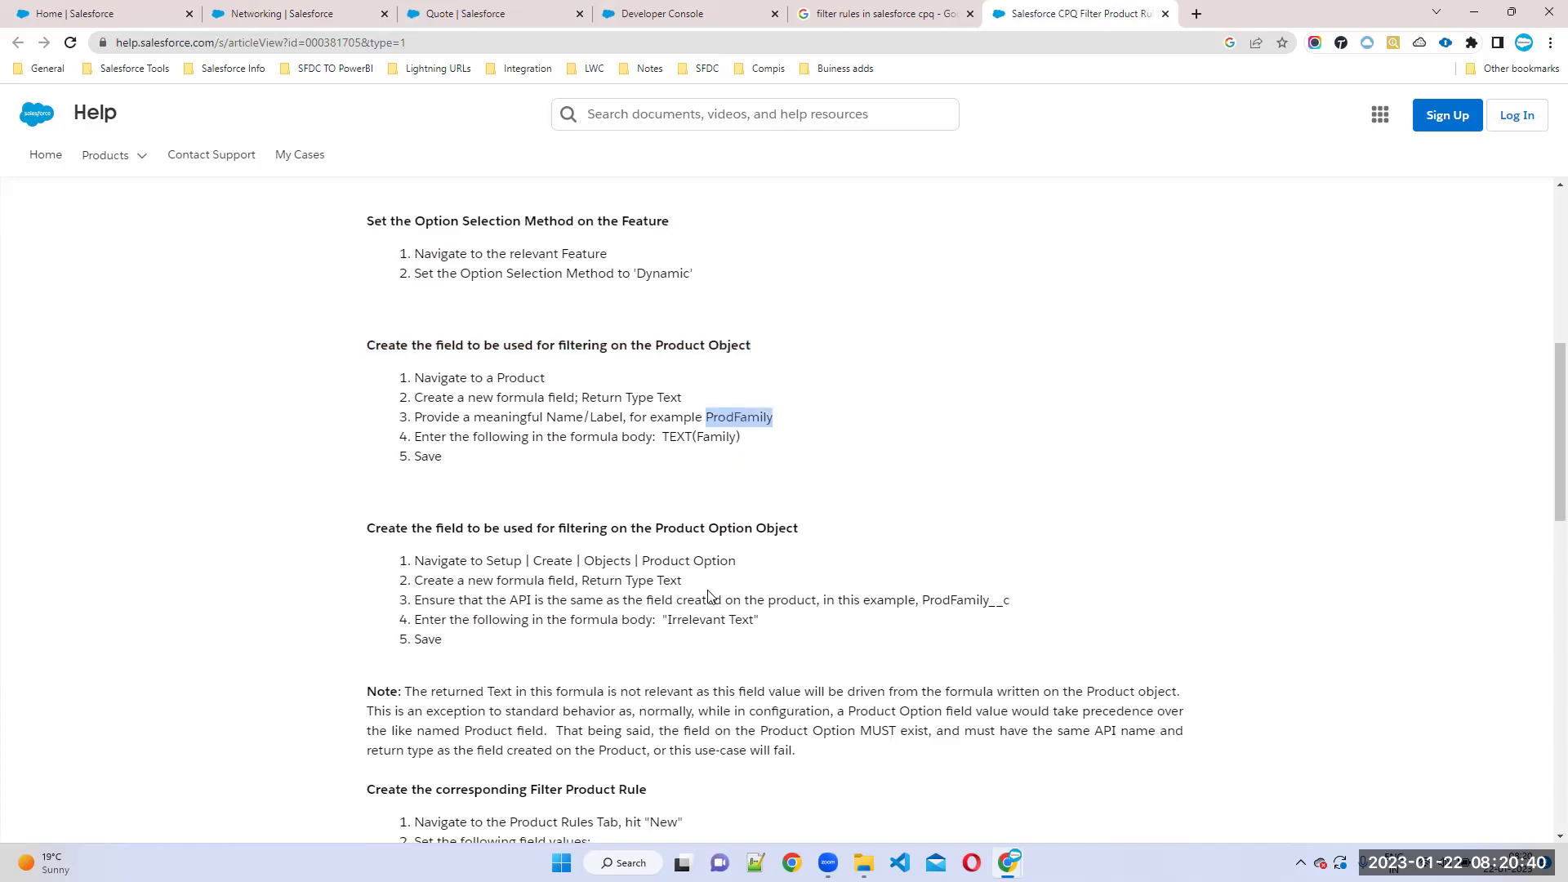
drag(372, 528, 927, 639)
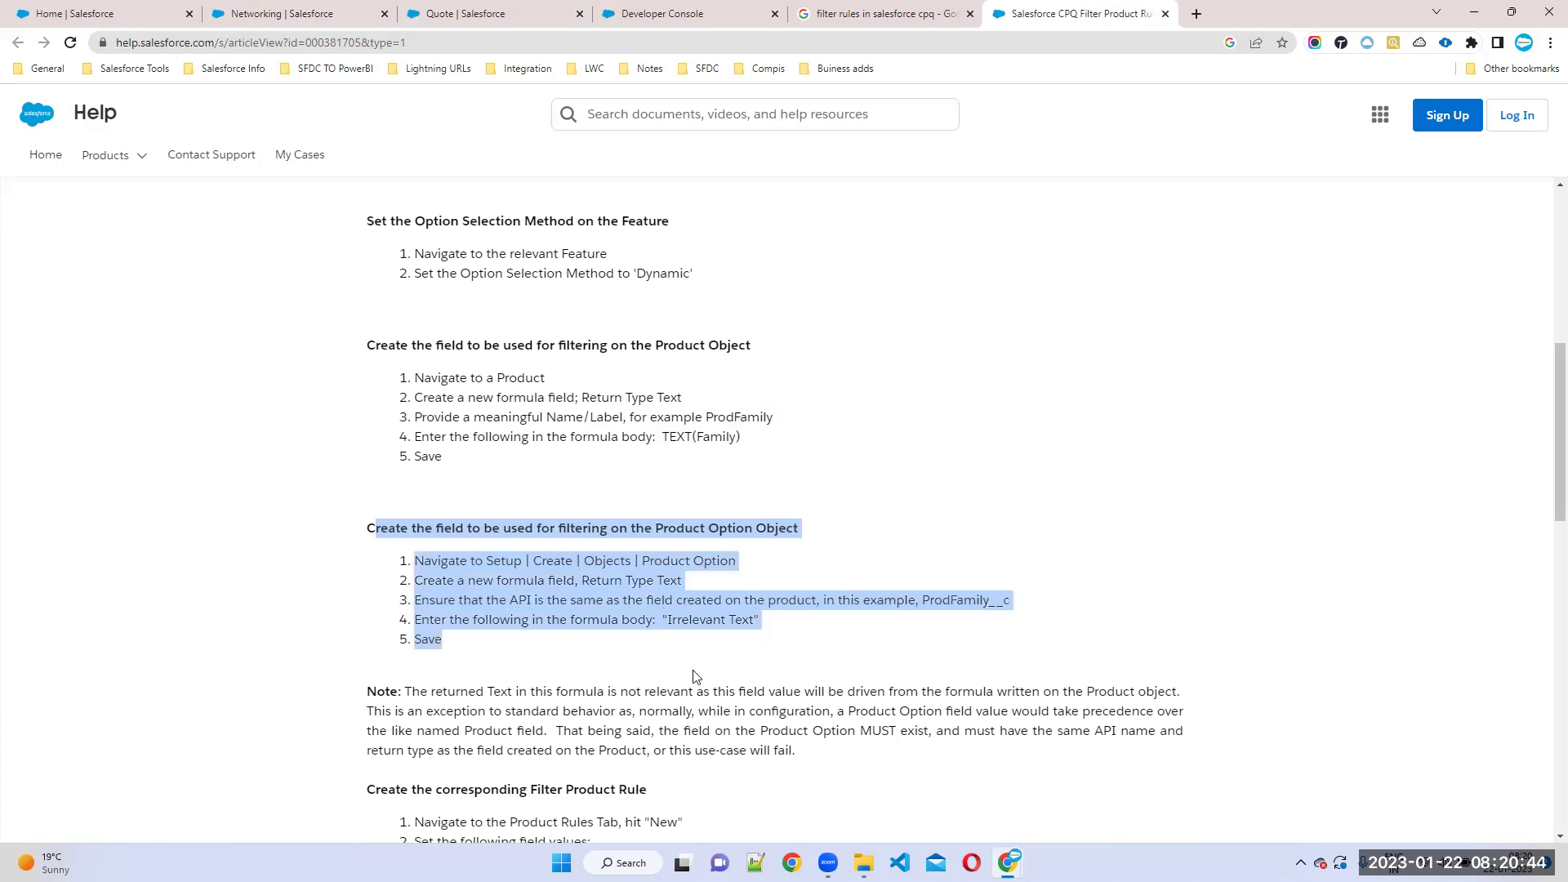
click(800, 450)
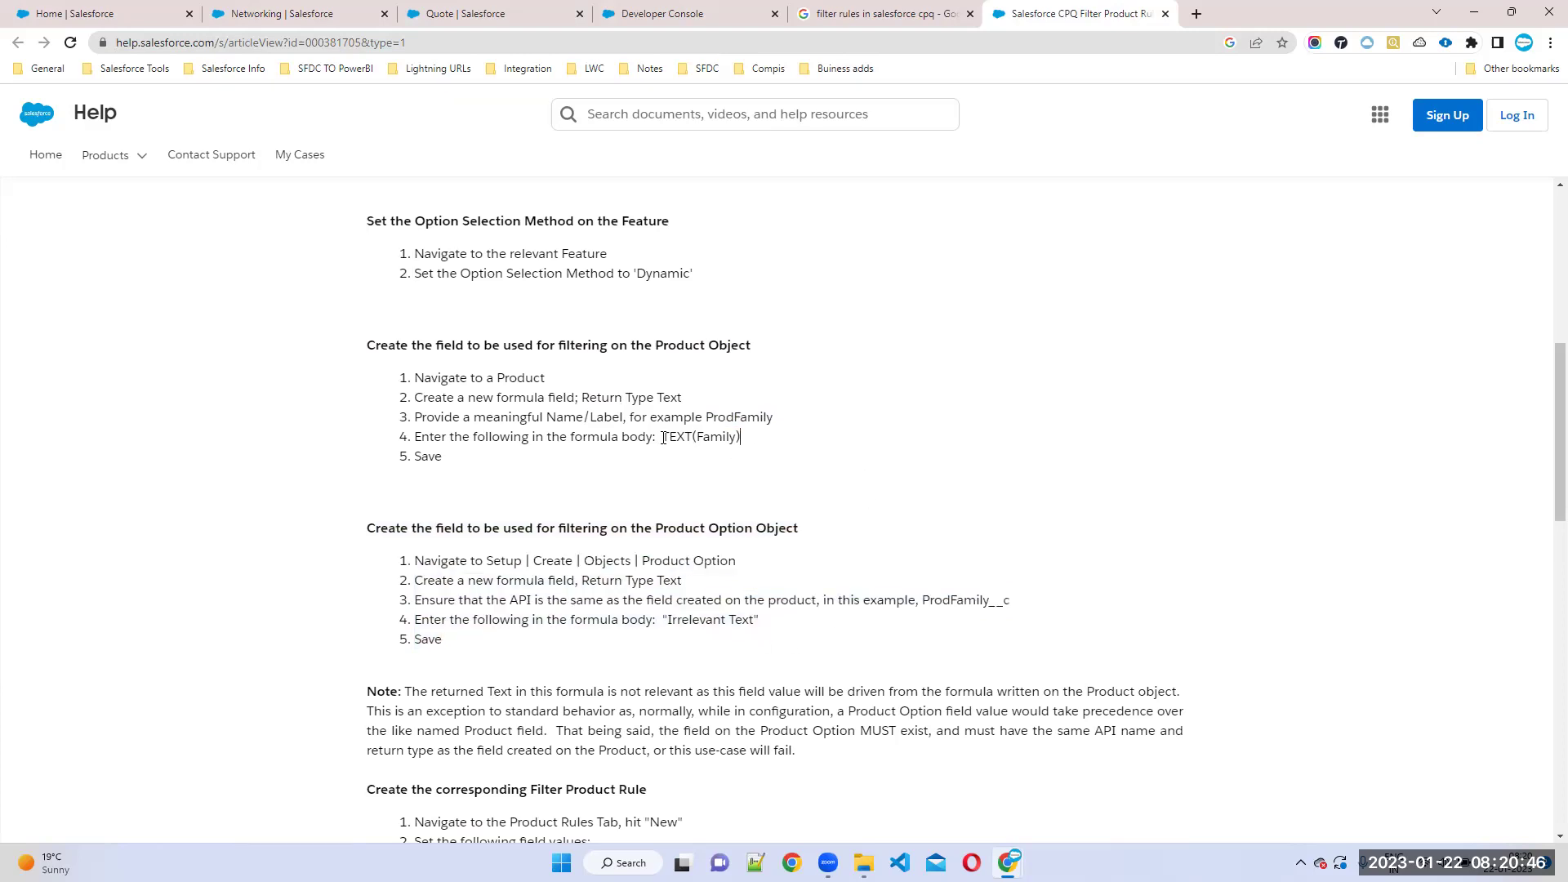
drag(663, 437, 763, 444)
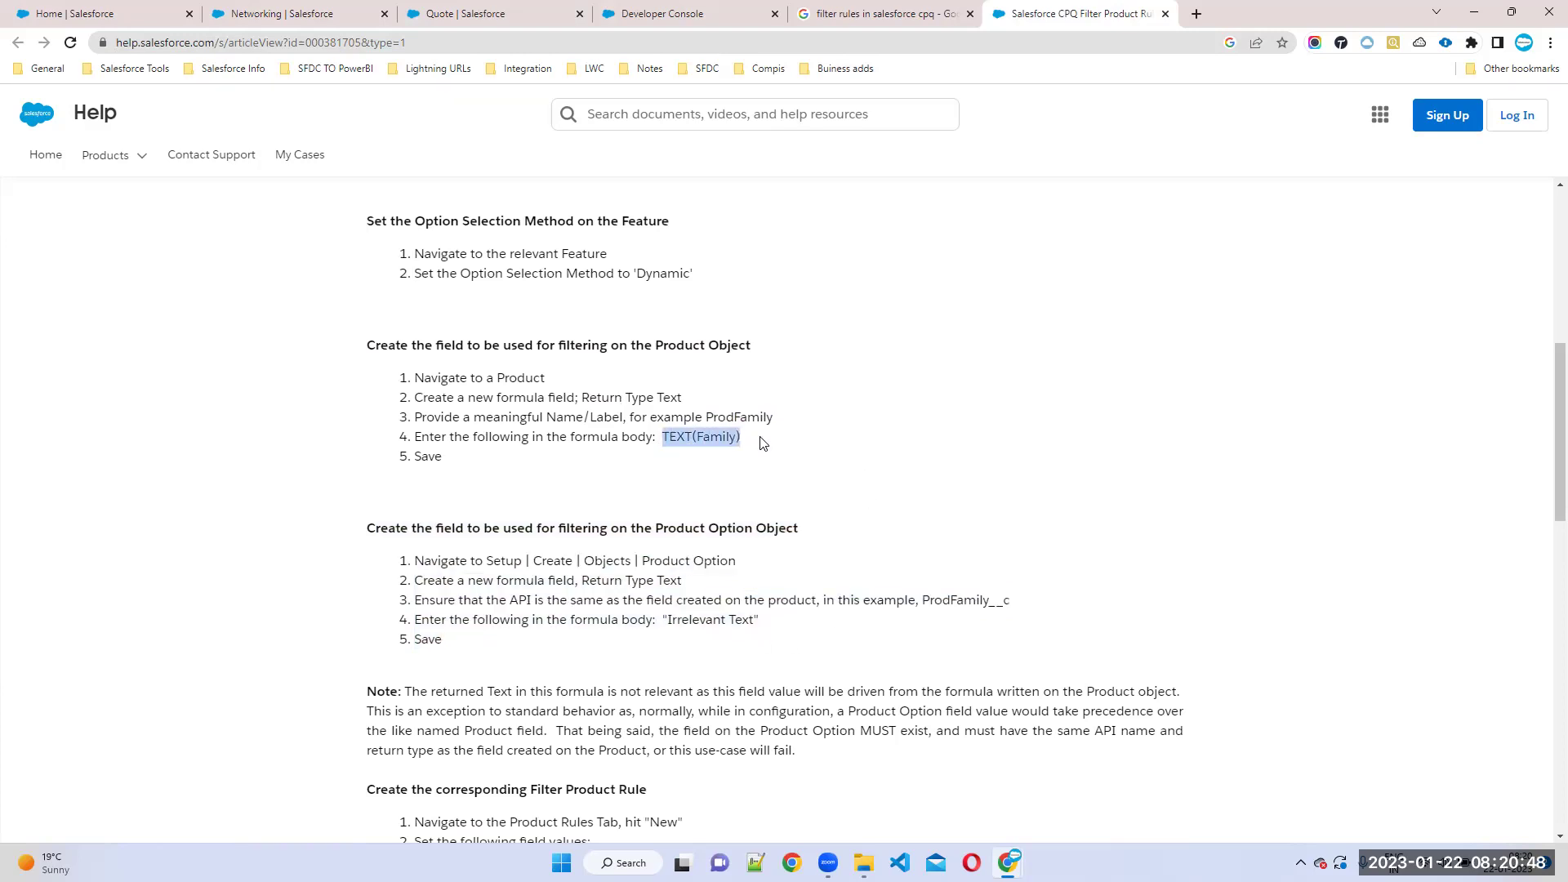
double_click(712, 437)
double_click(720, 435)
double_click(735, 417)
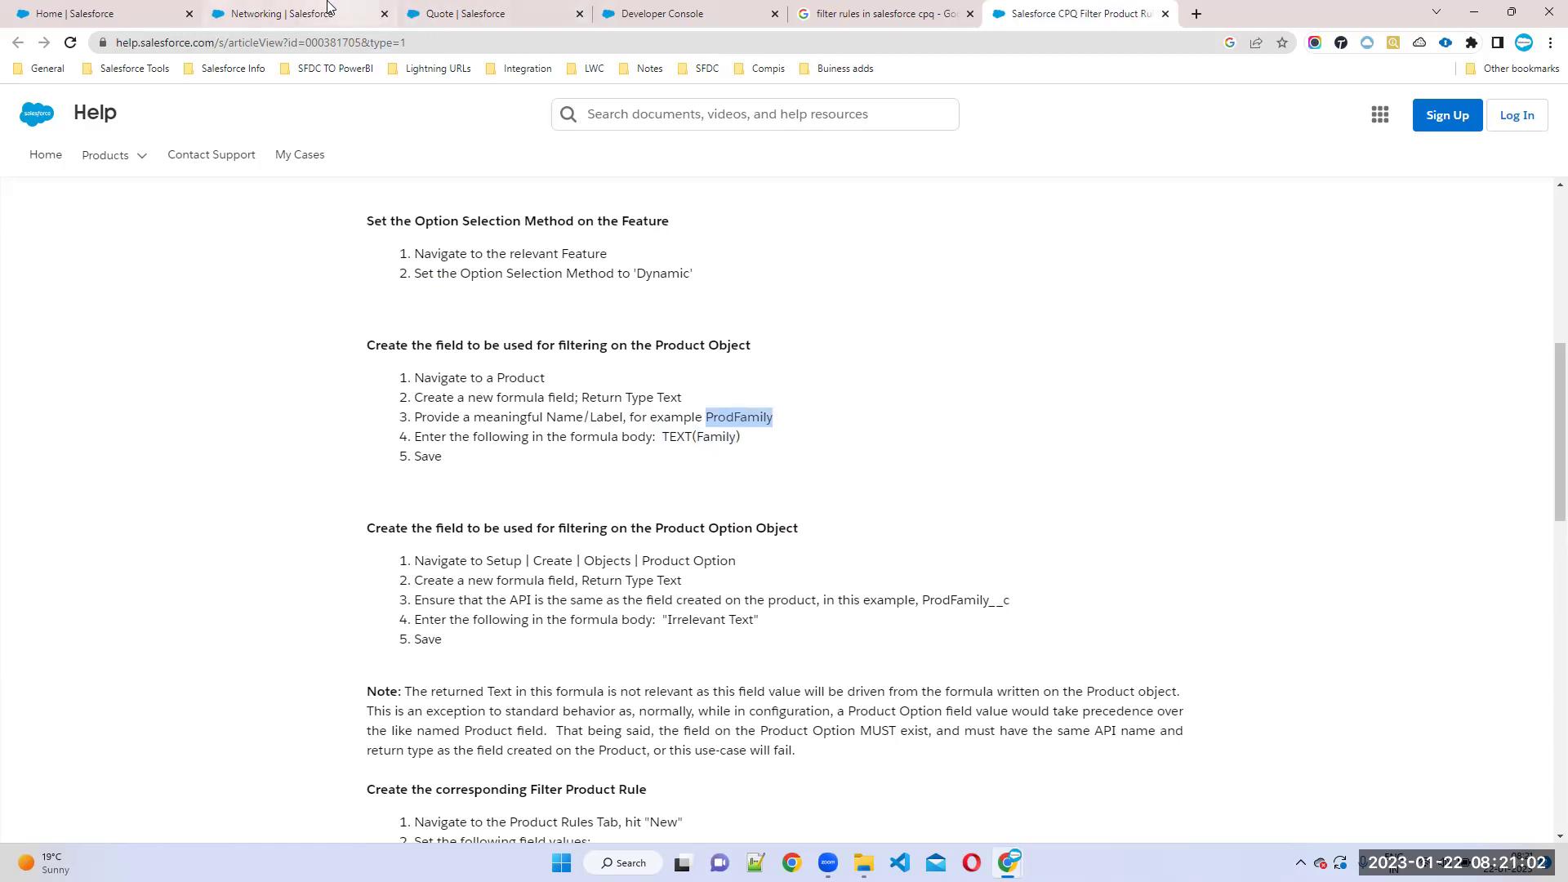
Step: Switch to the Networking feature record, open Salesforce Setup in a separate tab and go to the Object Manager
click(290, 13)
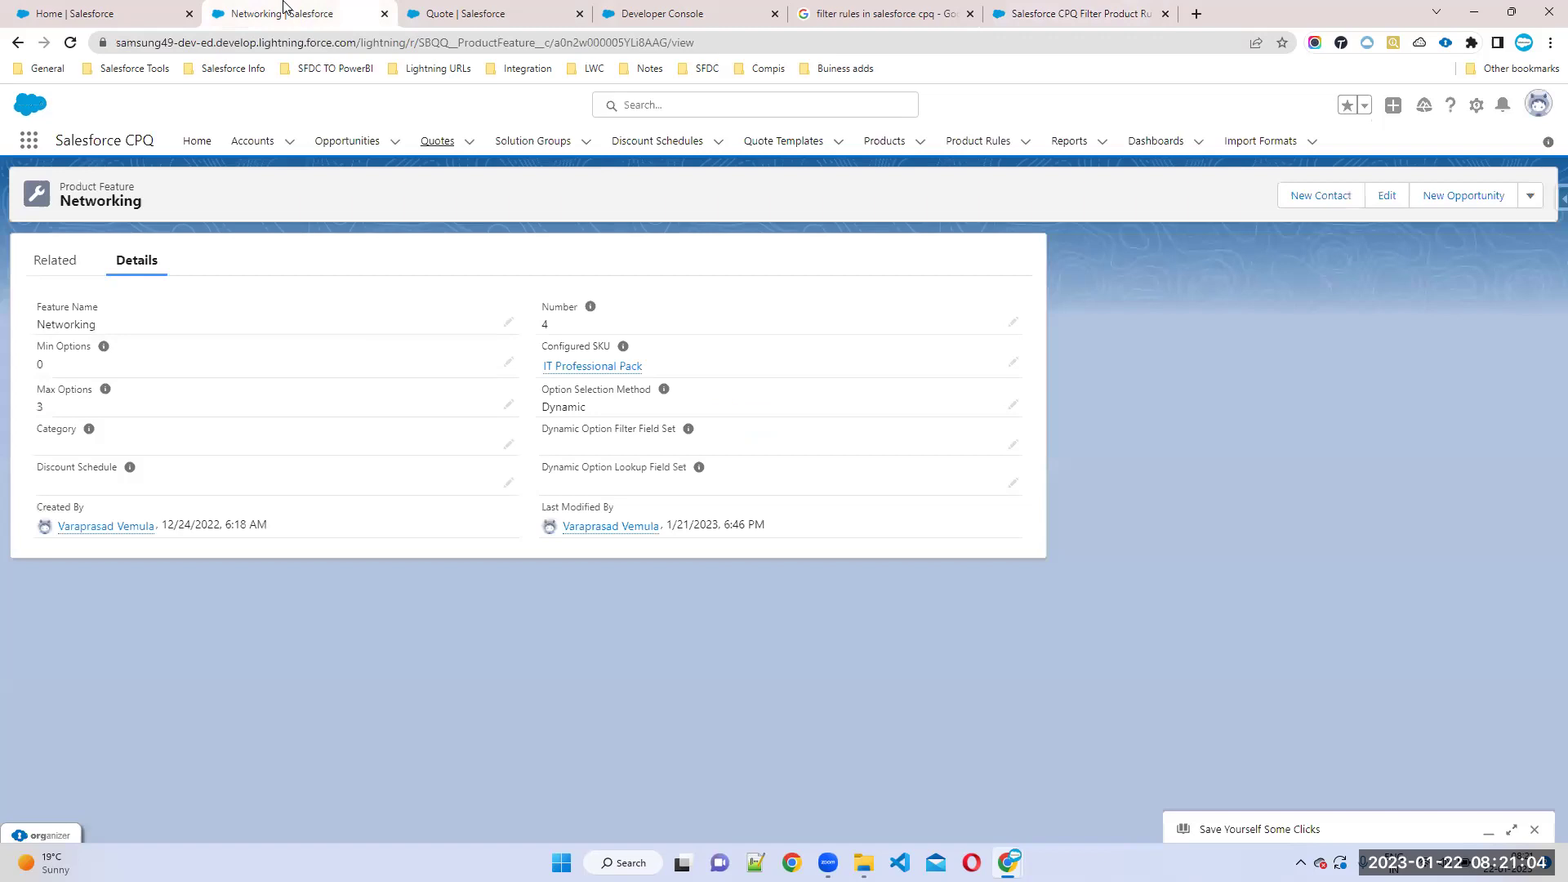
click(1476, 105)
click(1426, 152)
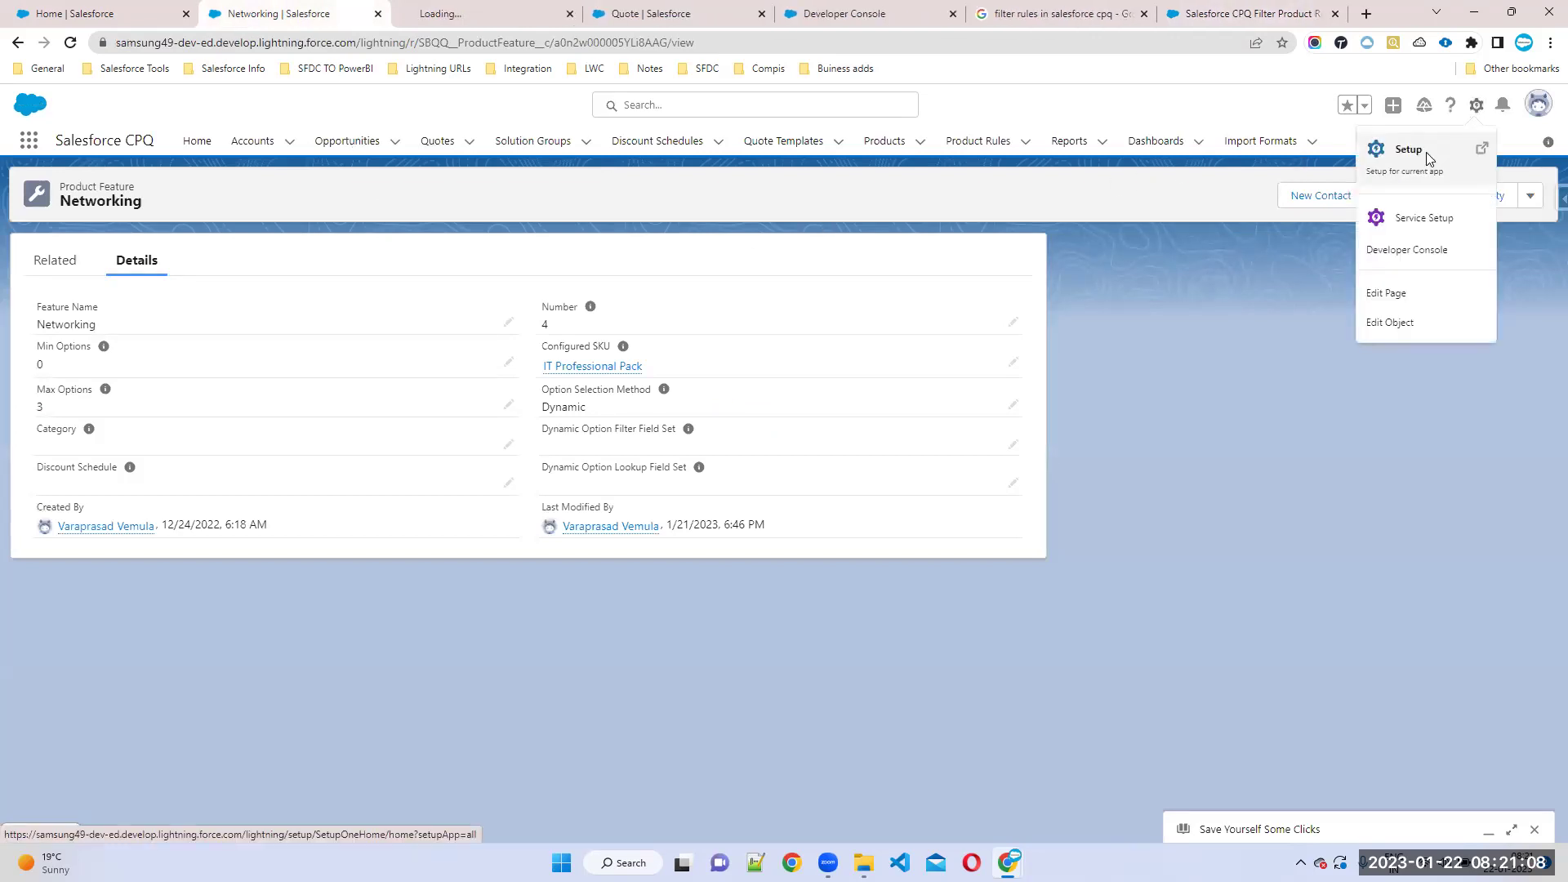
click(458, 15)
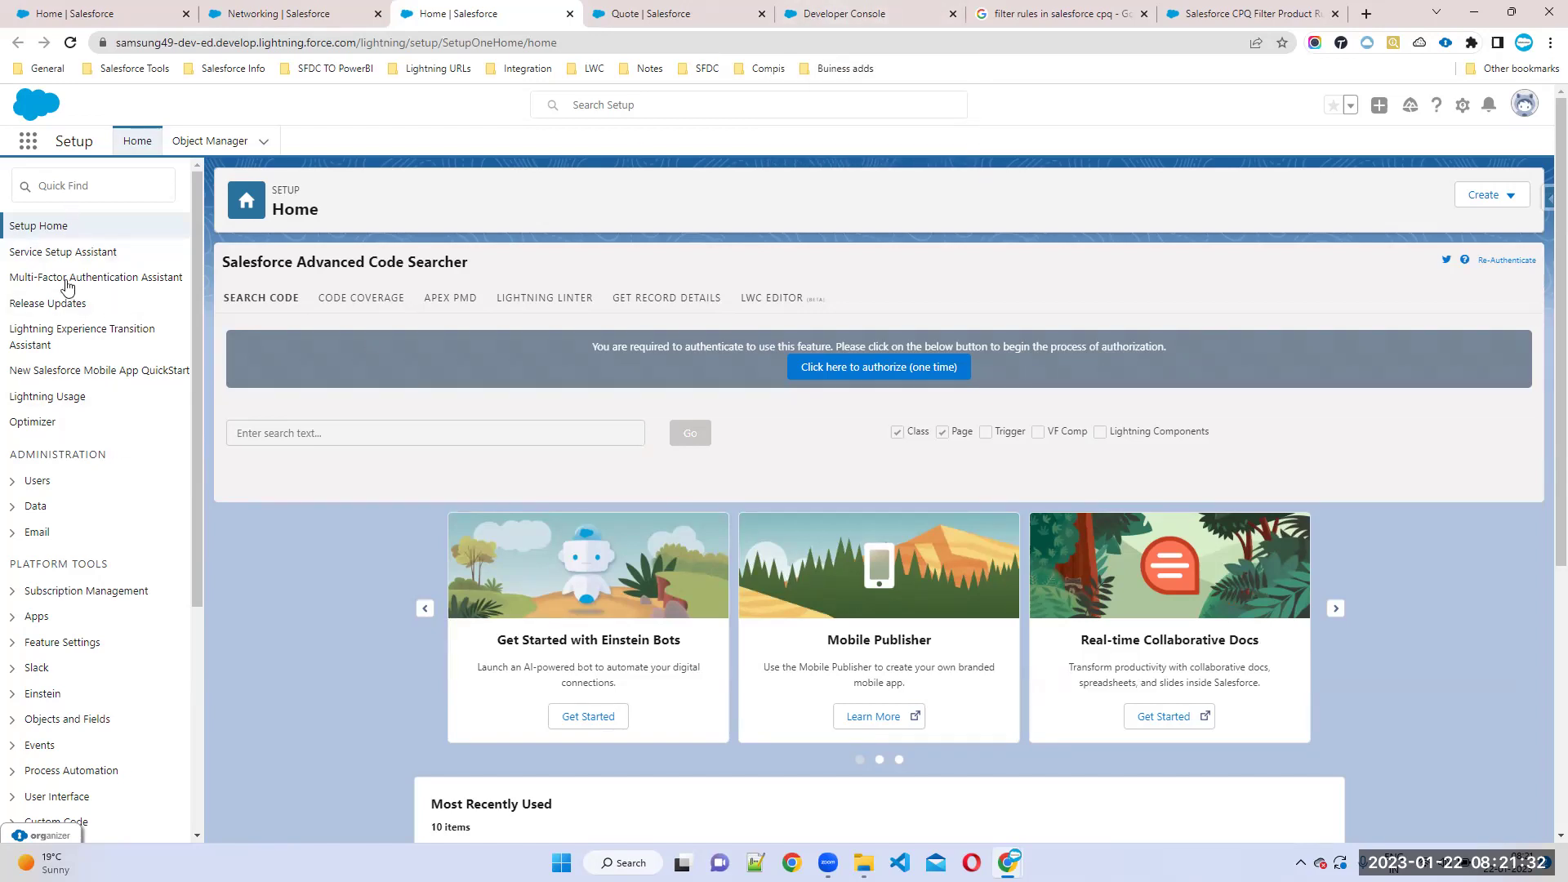
click(210, 143)
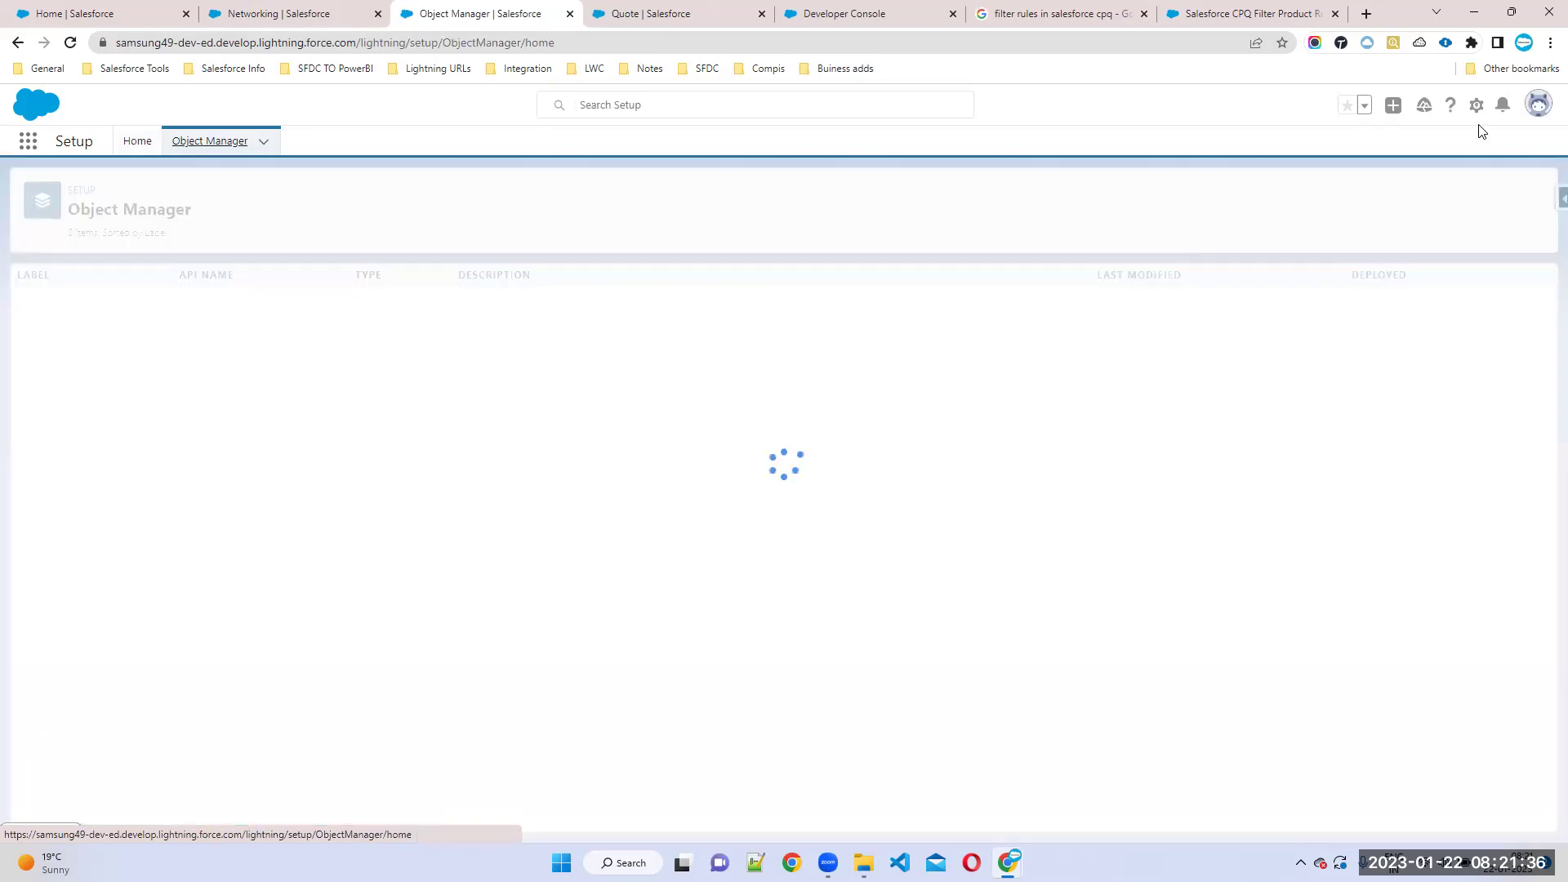
click(1476, 104)
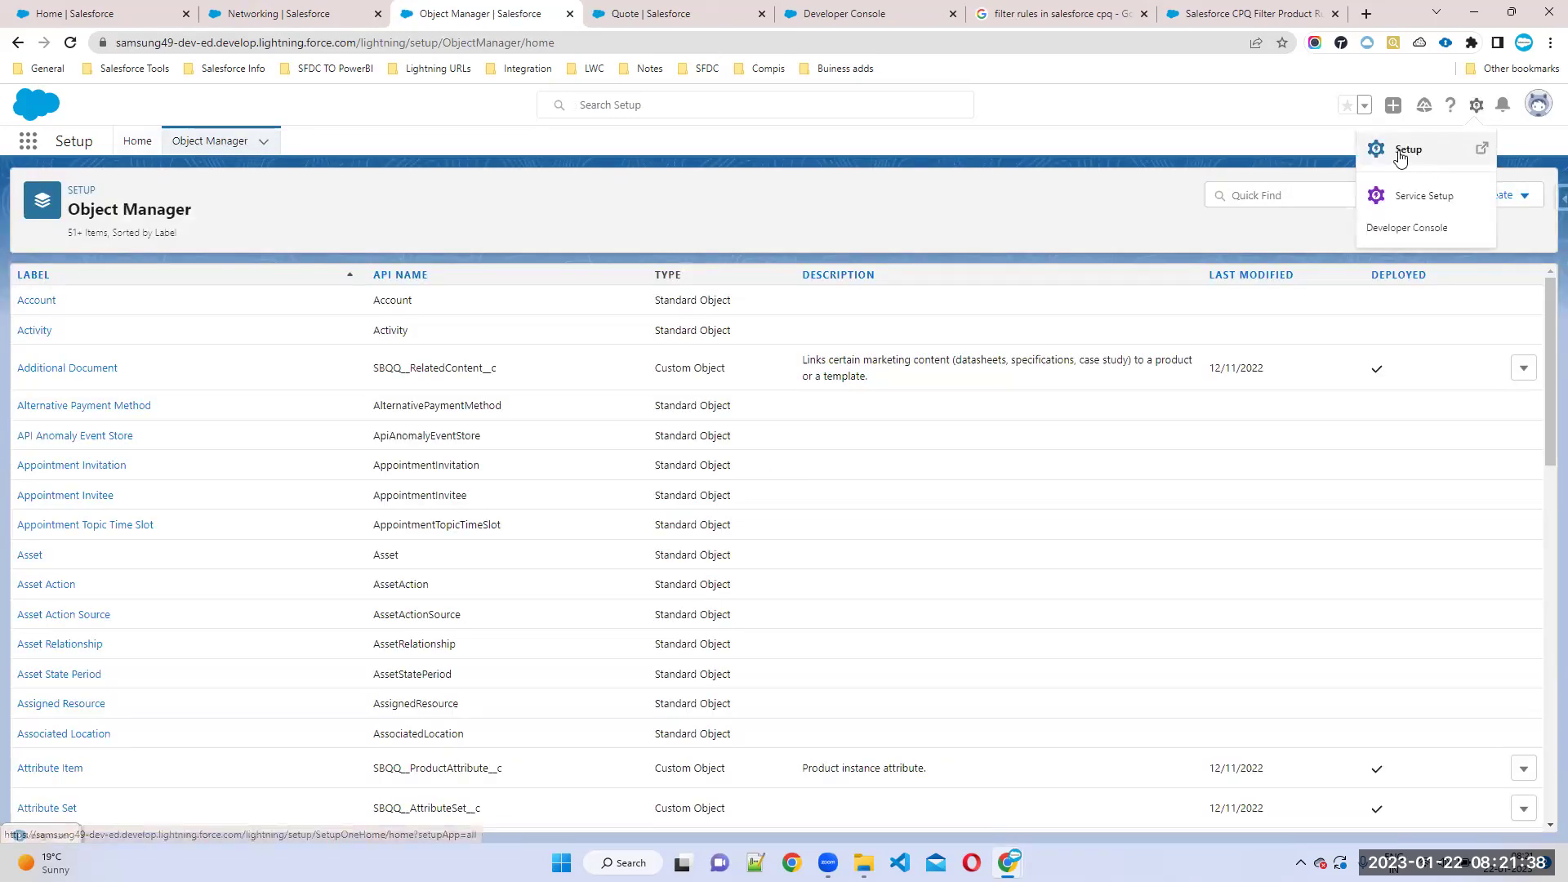
Step: Search the objects for "product" and open the Product object's Fields & Relationships
click(1258, 195)
text(p)
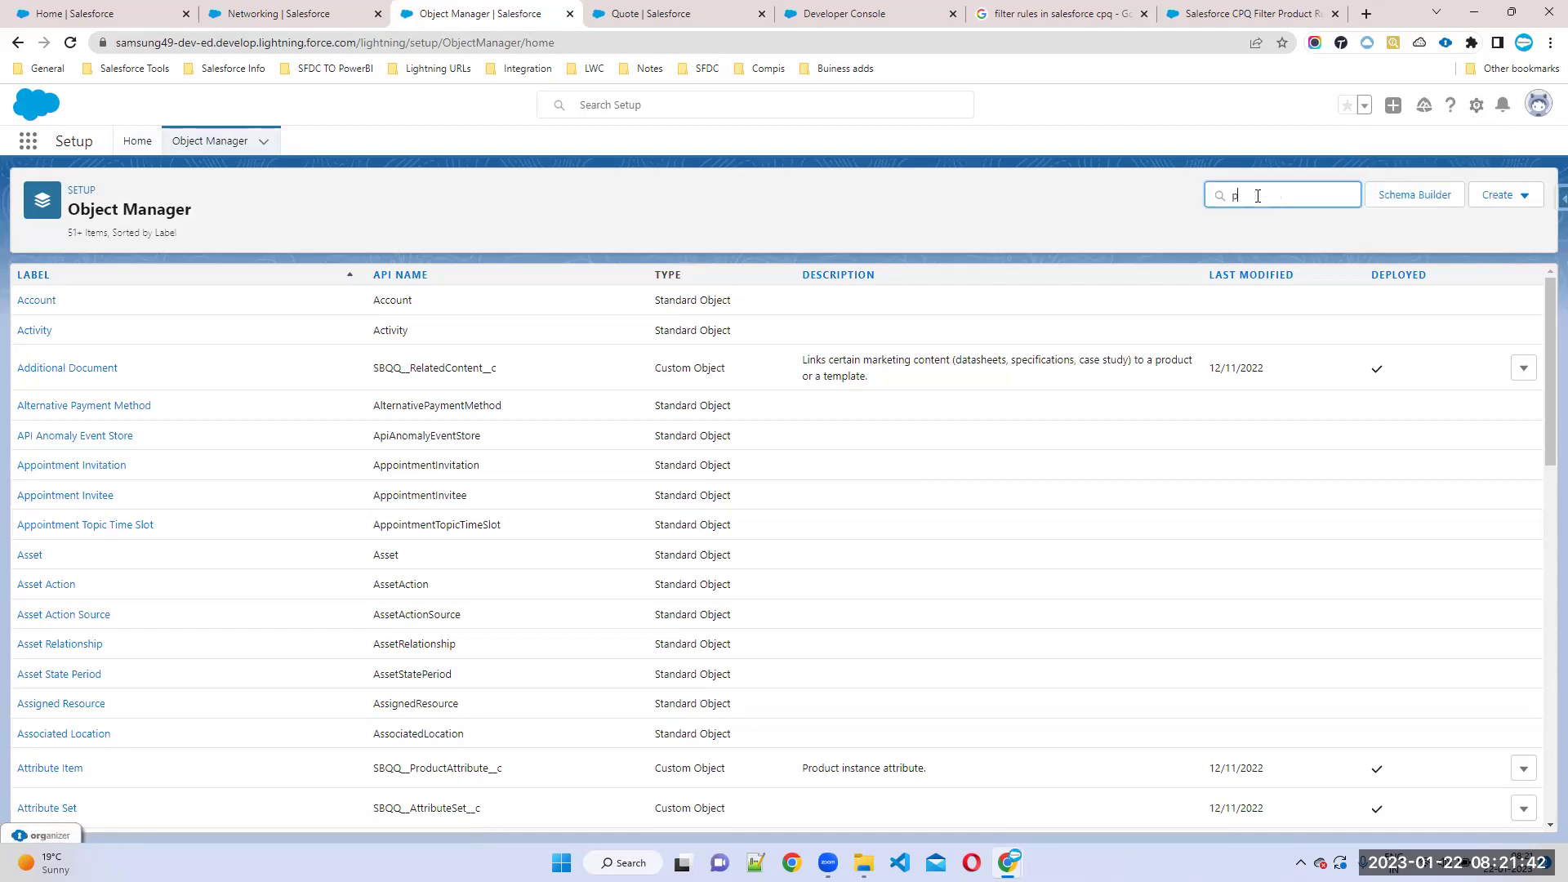
text(roduct)
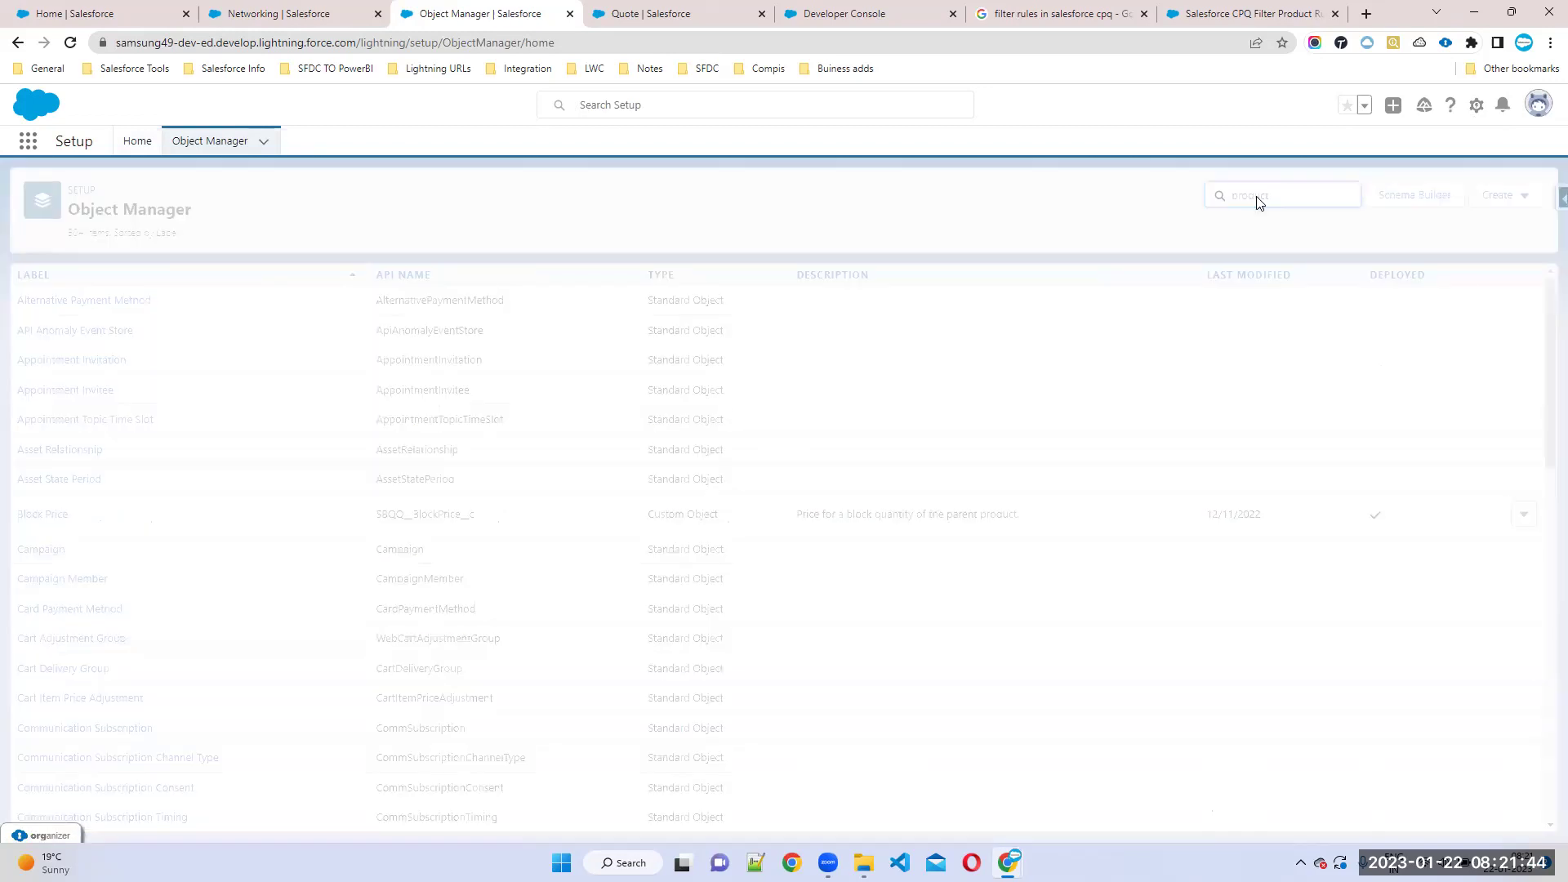
click(35, 480)
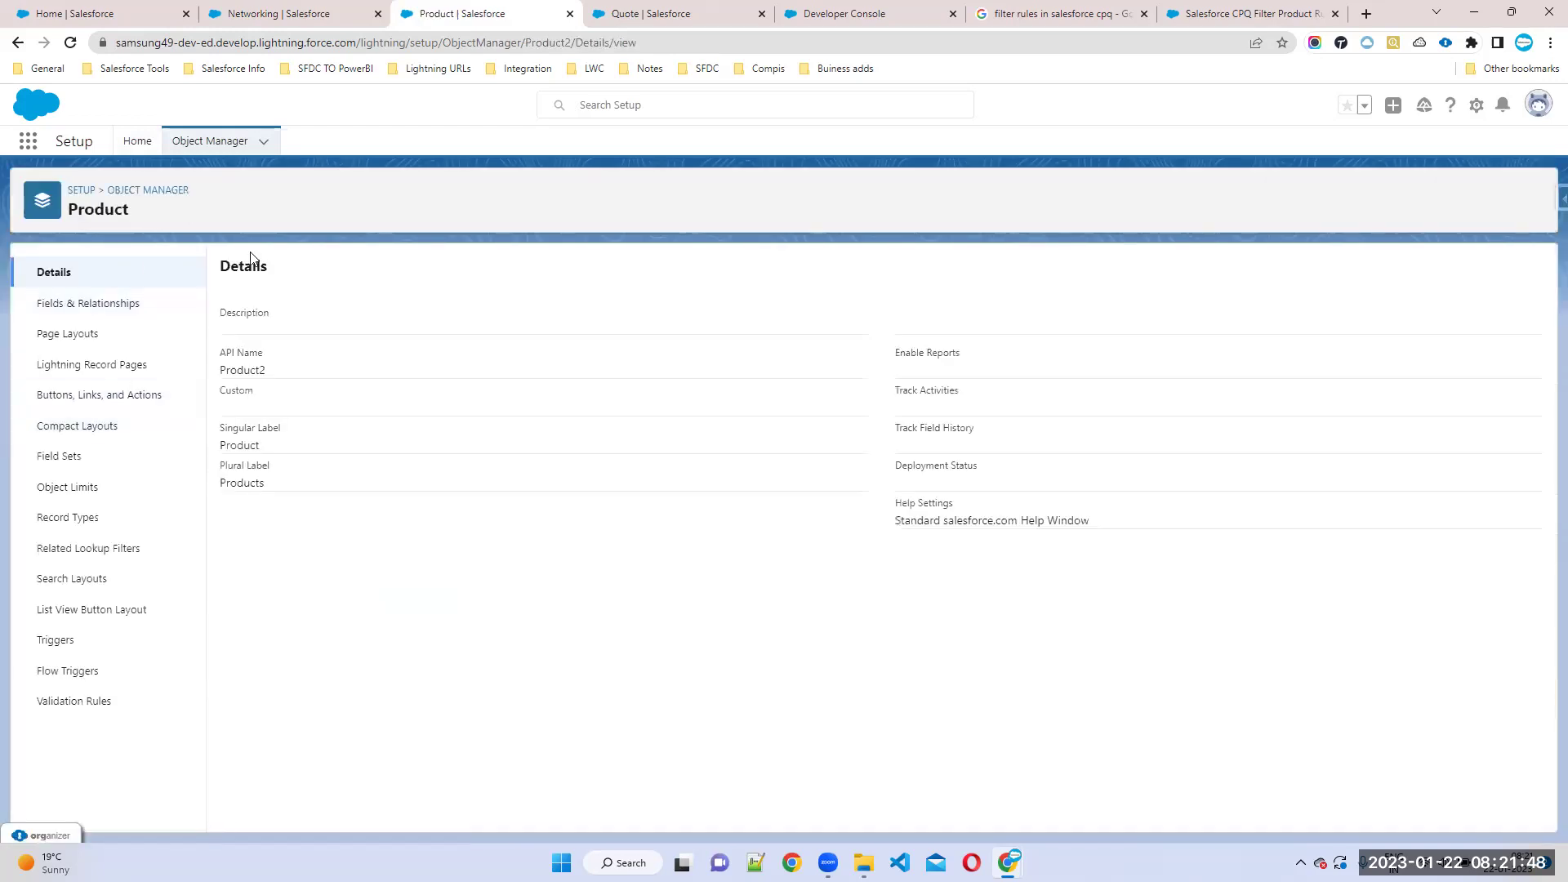
click(98, 308)
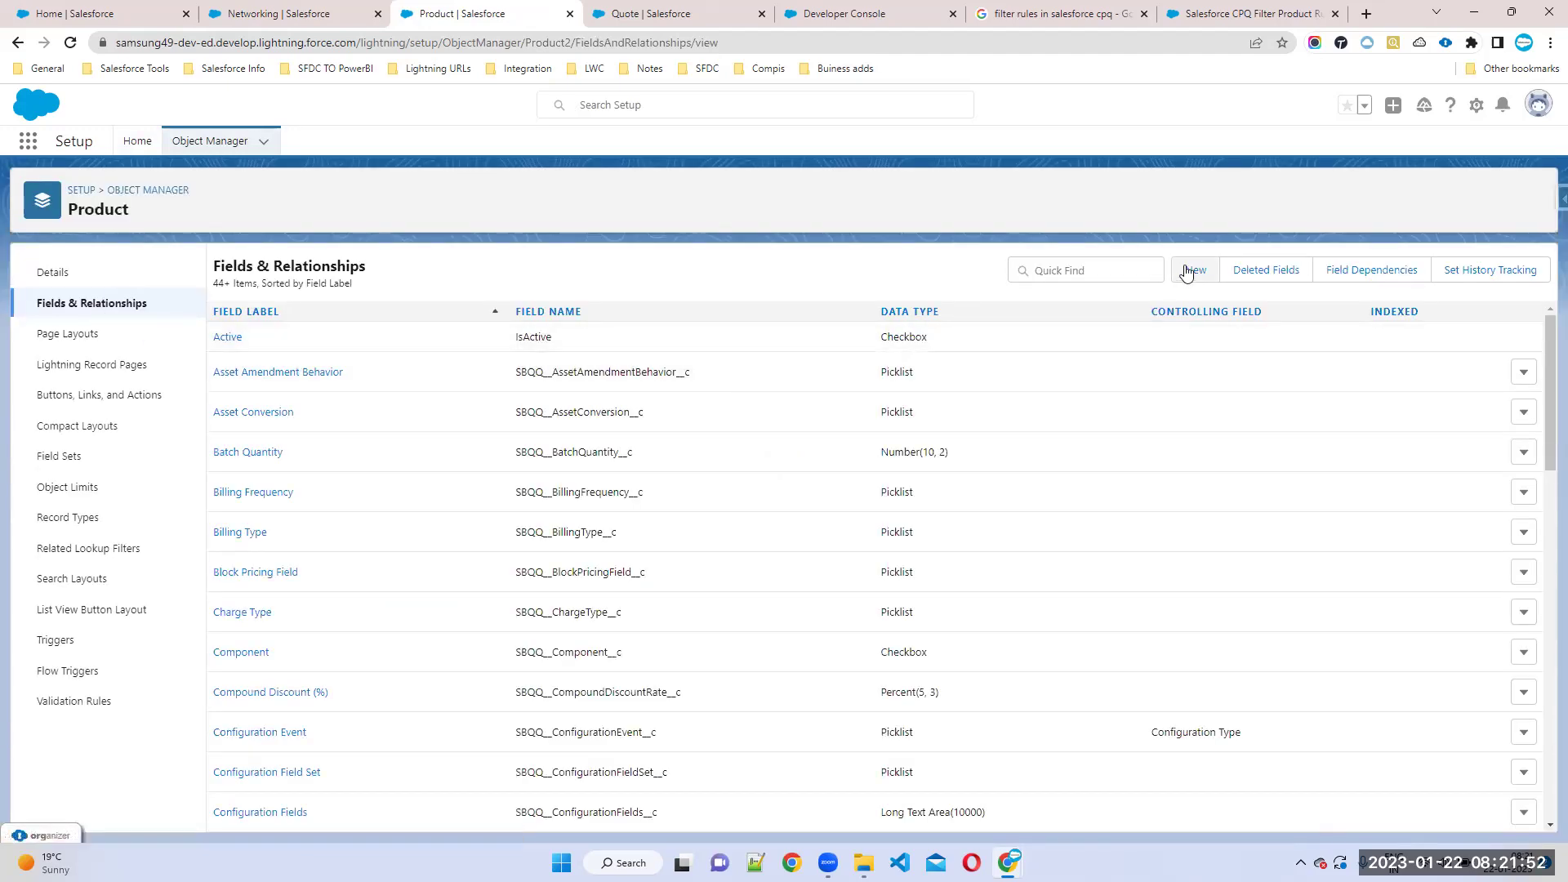
Step: Start a new custom formula field on Product with label and name ProdFamily and return type Text, and proceed to the formula
click(1193, 271)
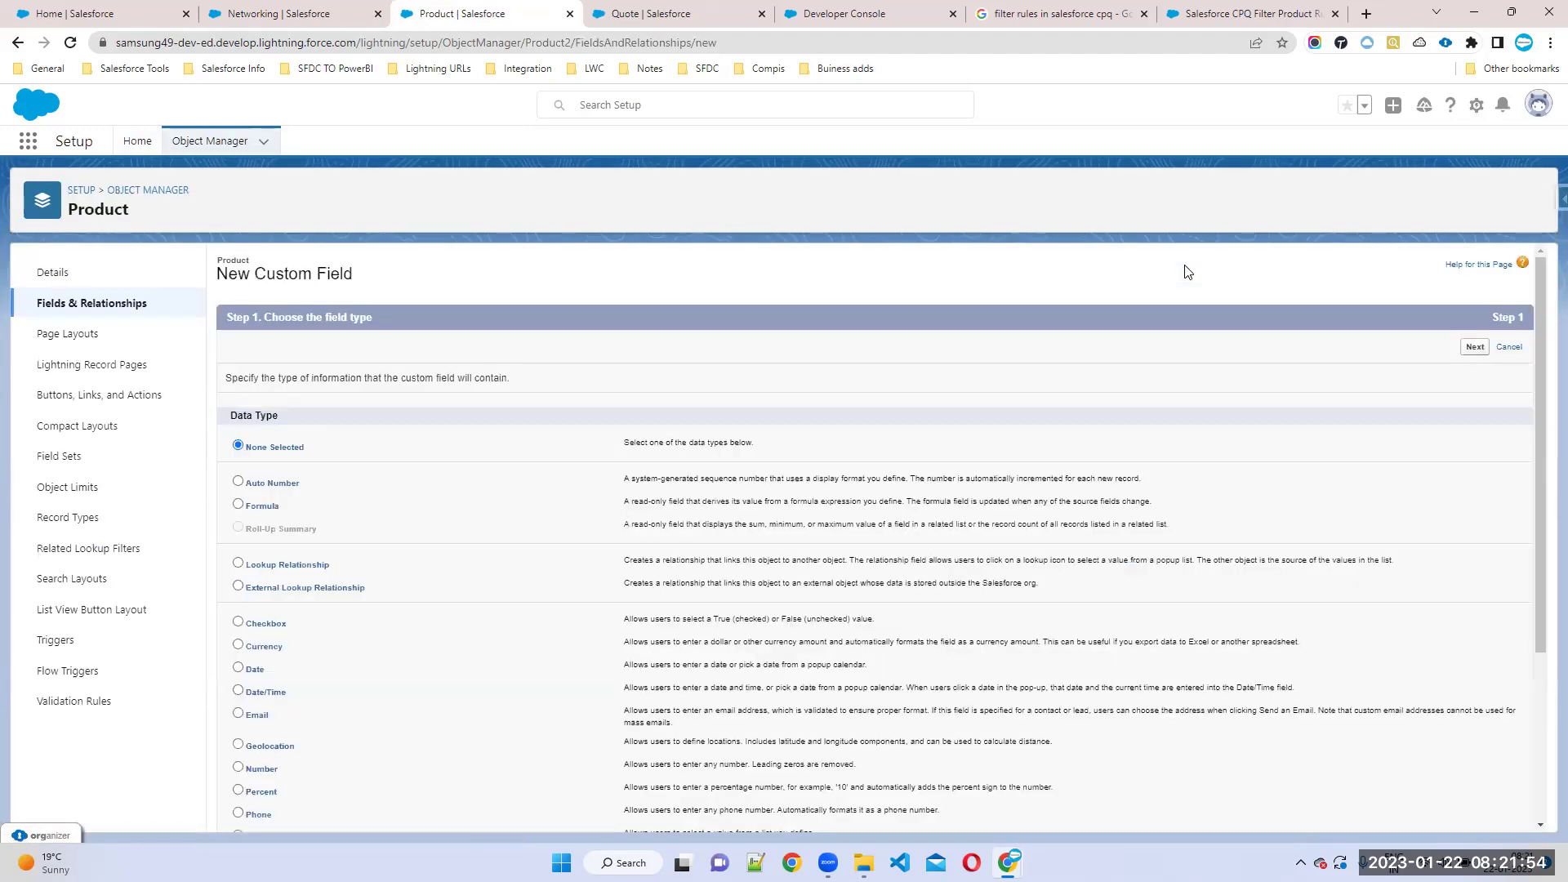
click(238, 504)
click(1474, 347)
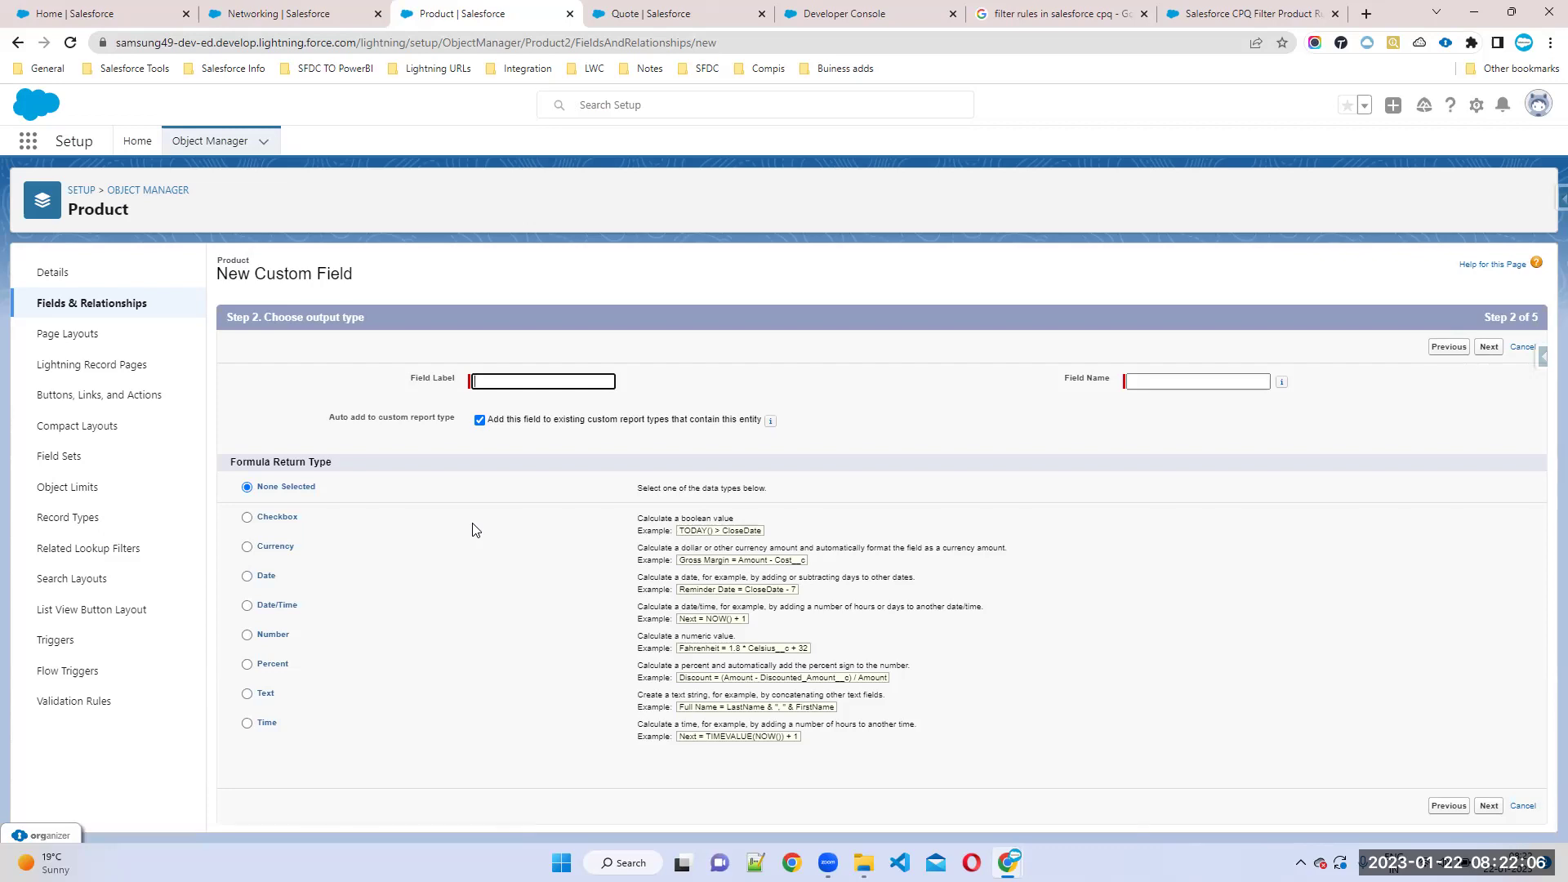
text(ProdFamily)
click(1130, 385)
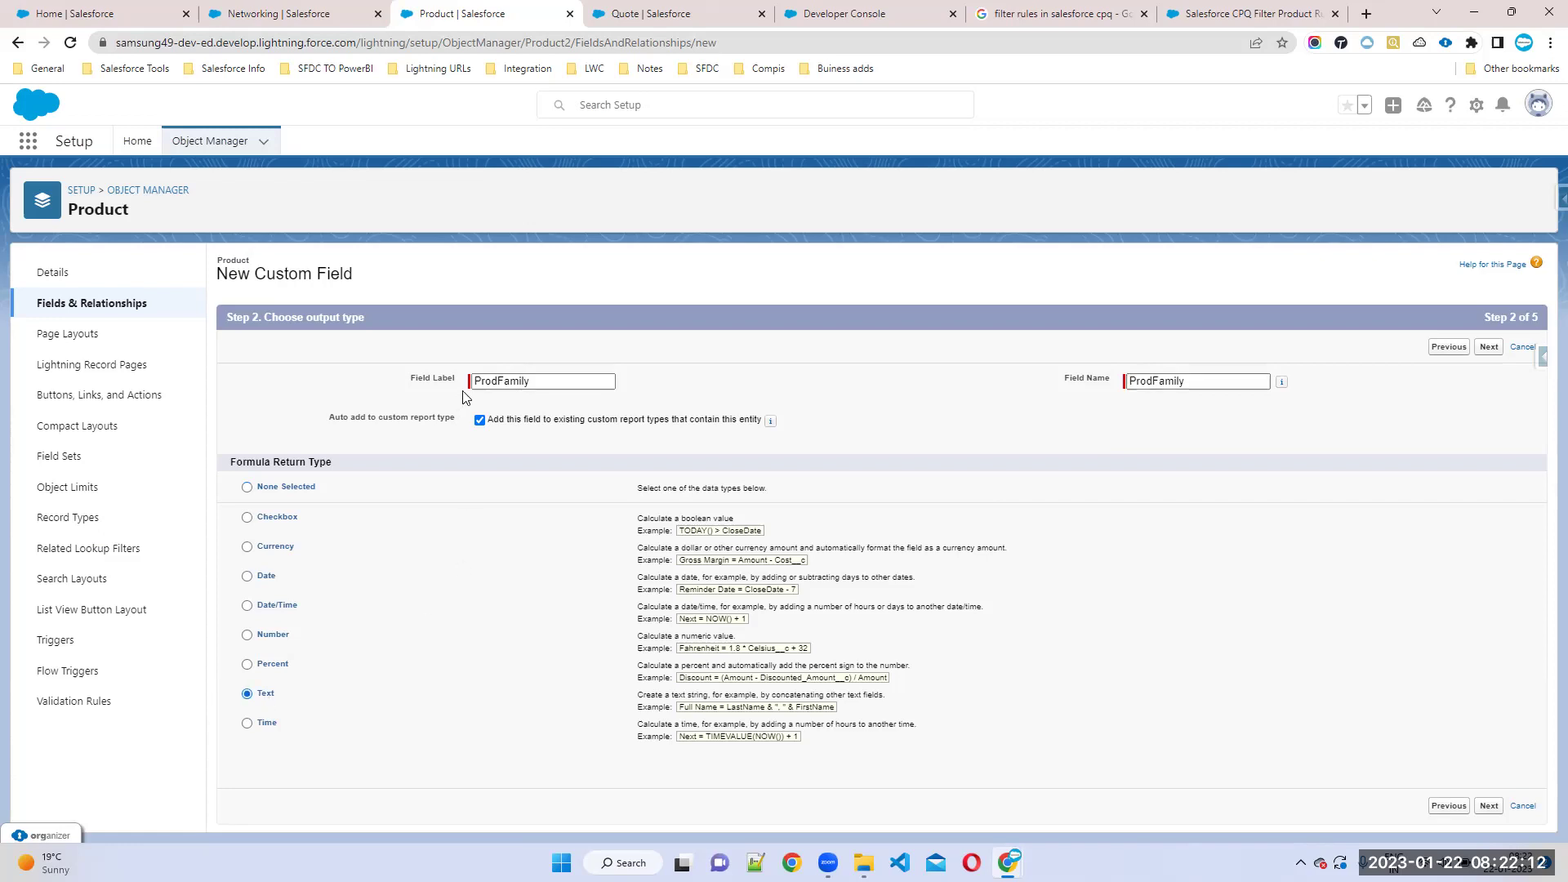
drag(628, 704, 966, 708)
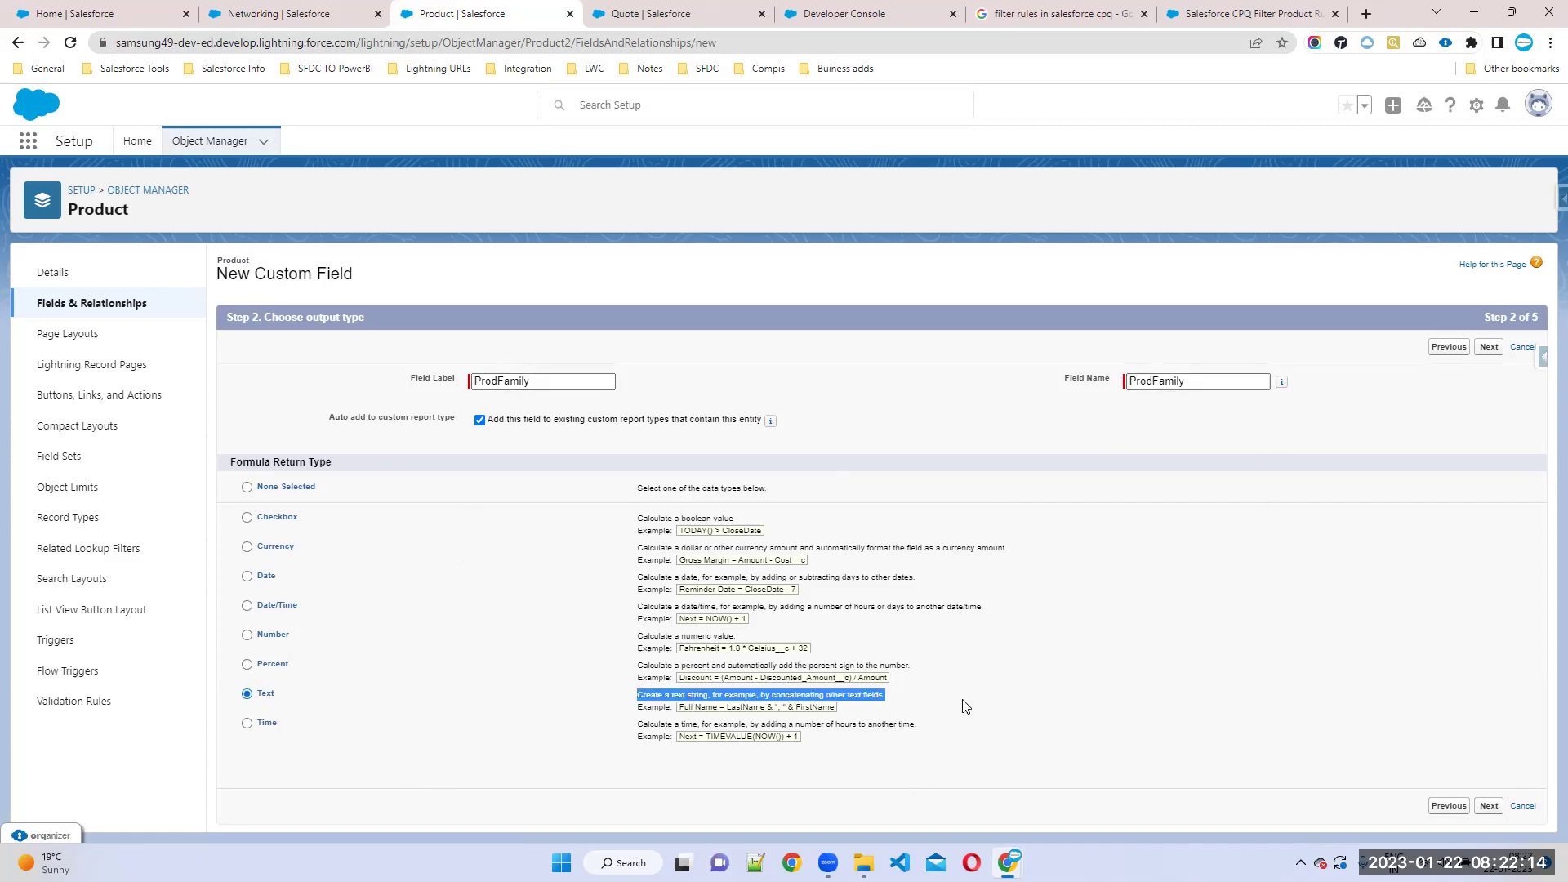
click(1489, 807)
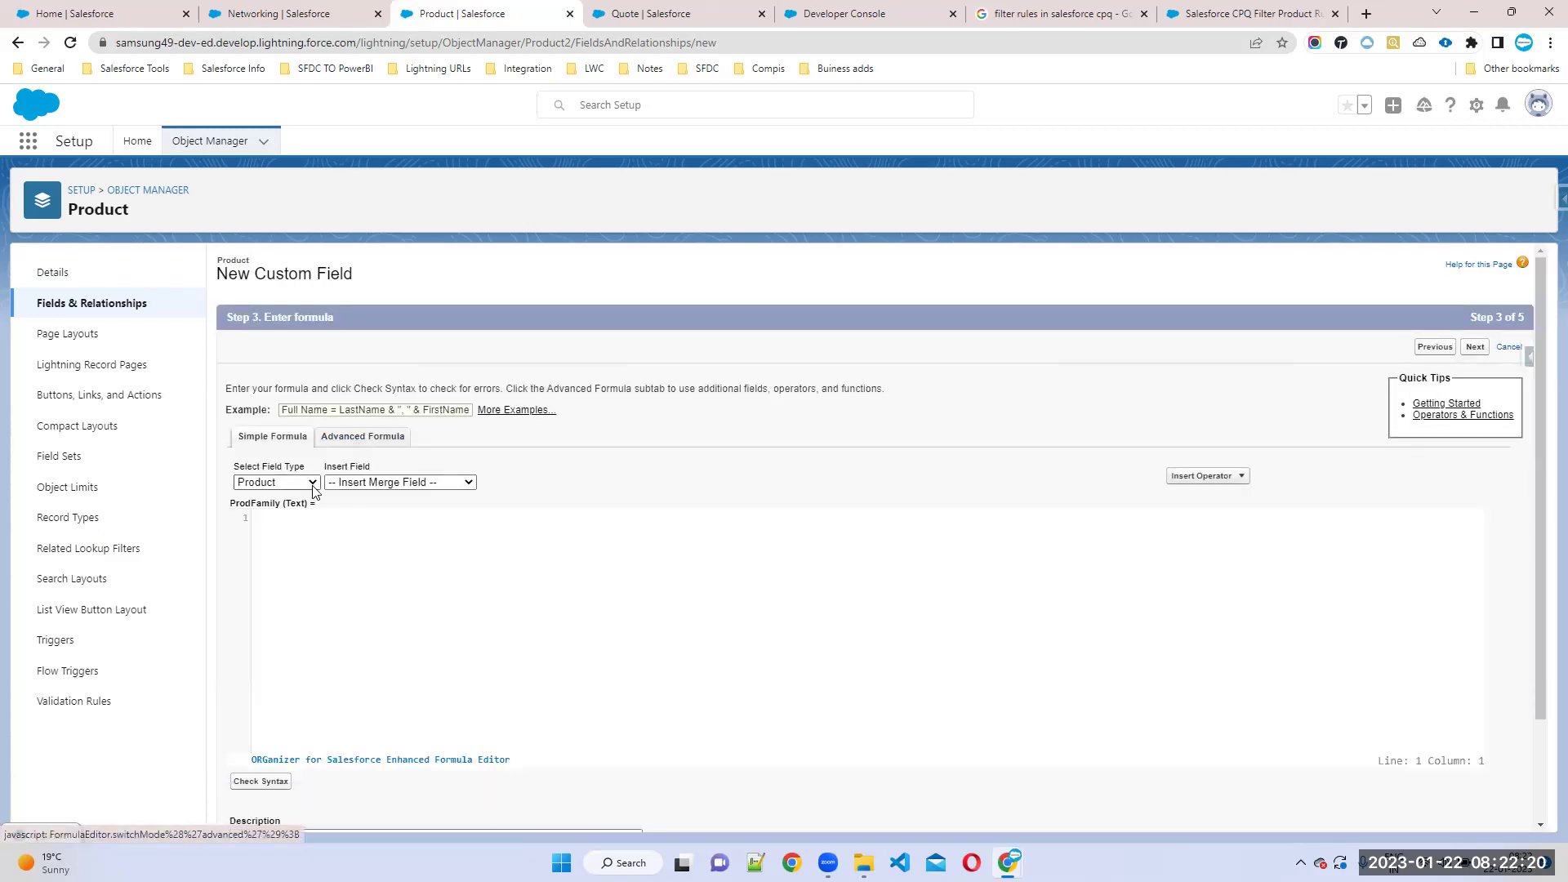
Step: Copy the formula TEXT(Family) from the help article into the ProdFamily formula body and check its syntax
click(1222, 11)
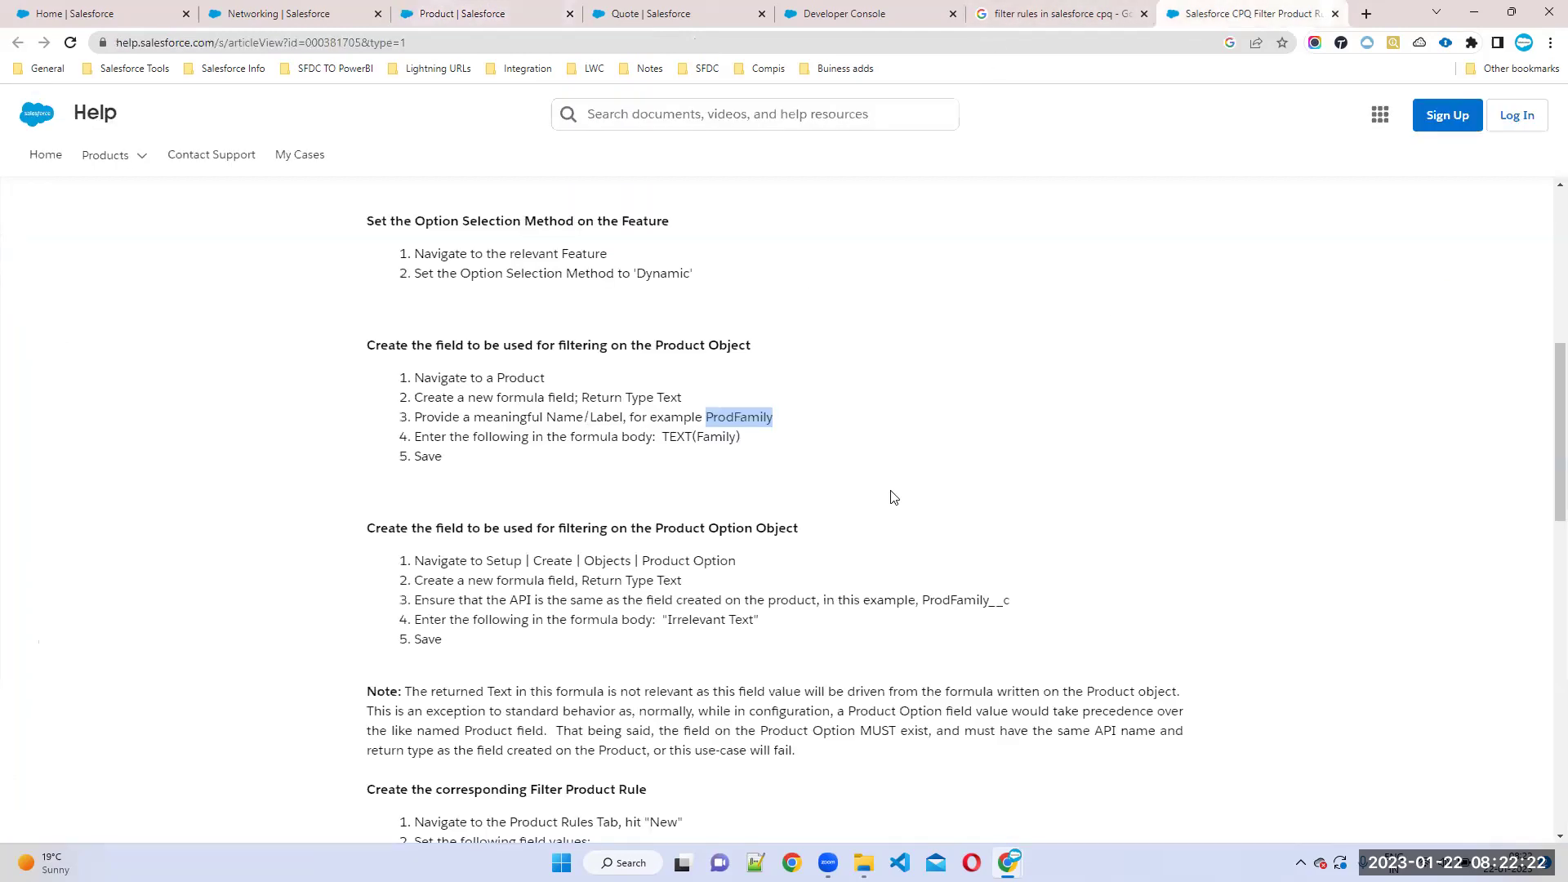
drag(662, 436, 766, 438)
key(ctrl+c)
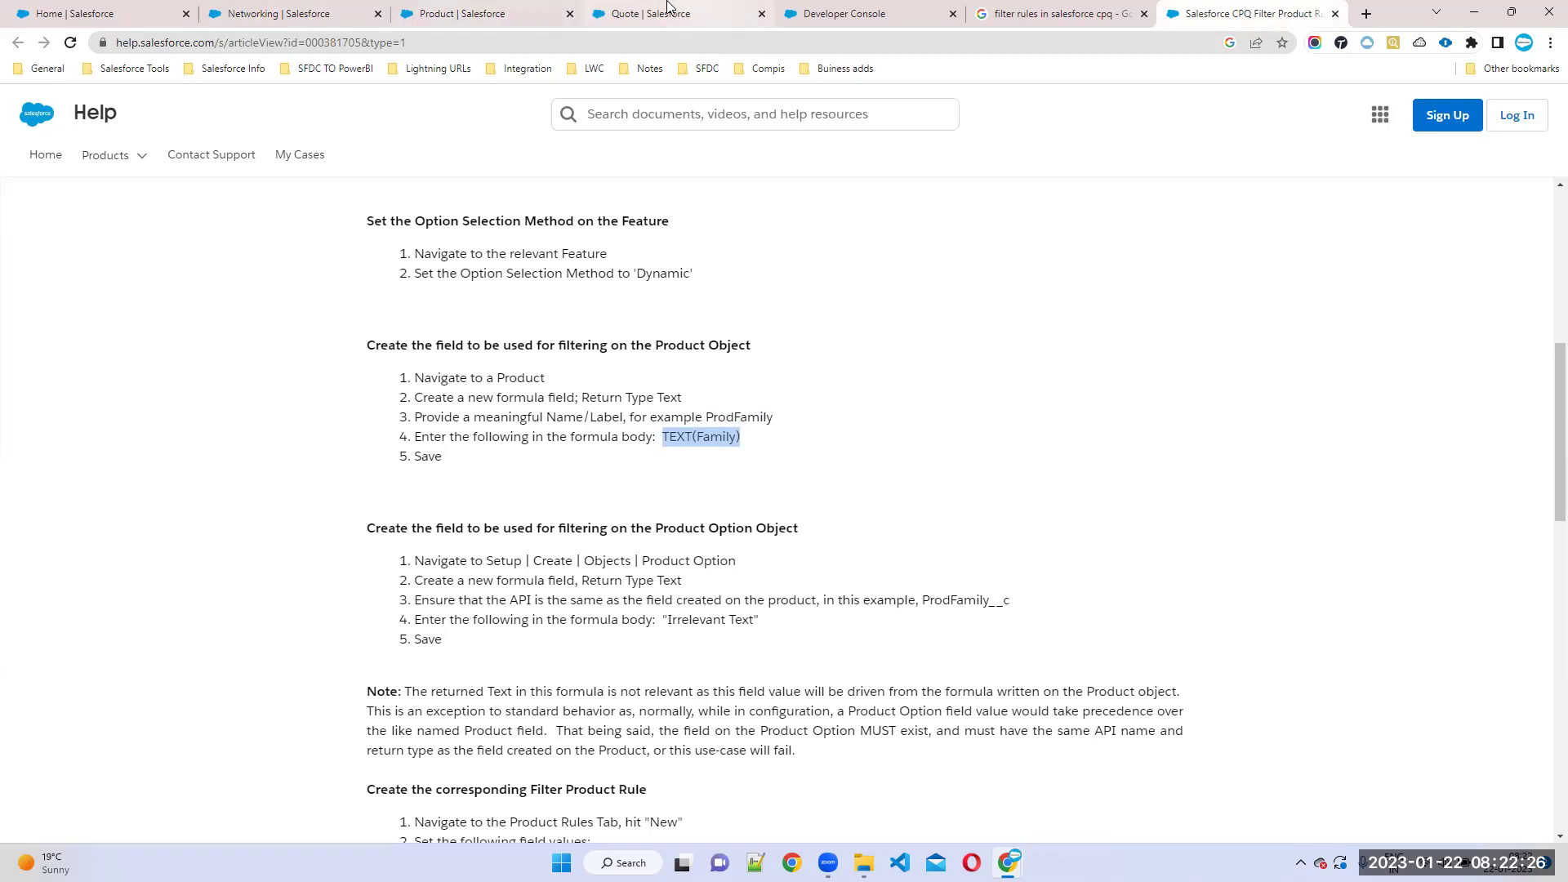
click(462, 13)
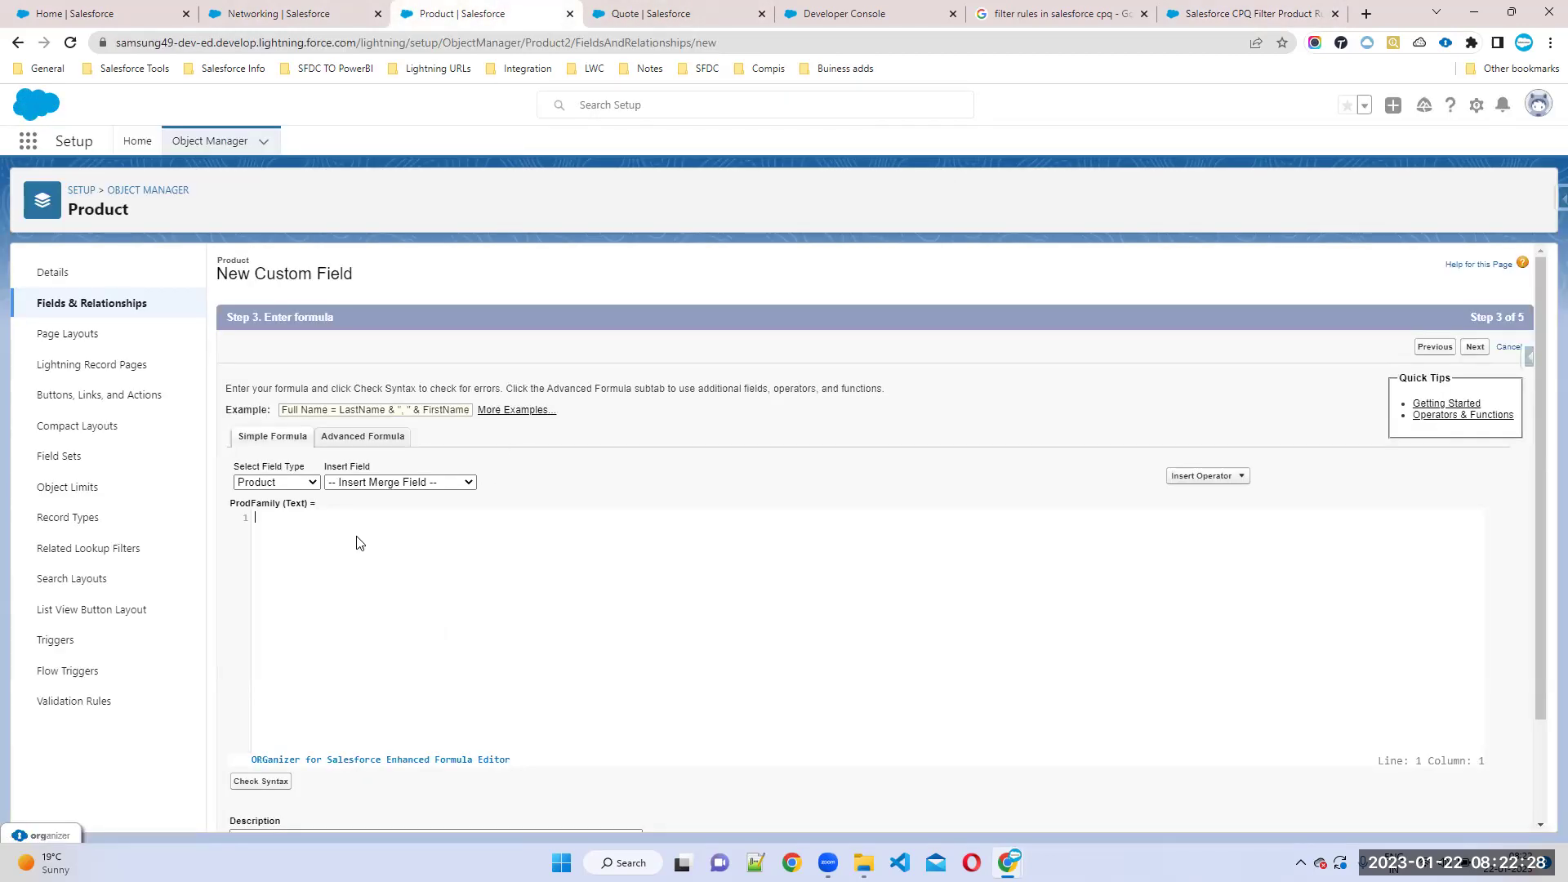
key(ctrl+v)
drag(346, 522, 182, 525)
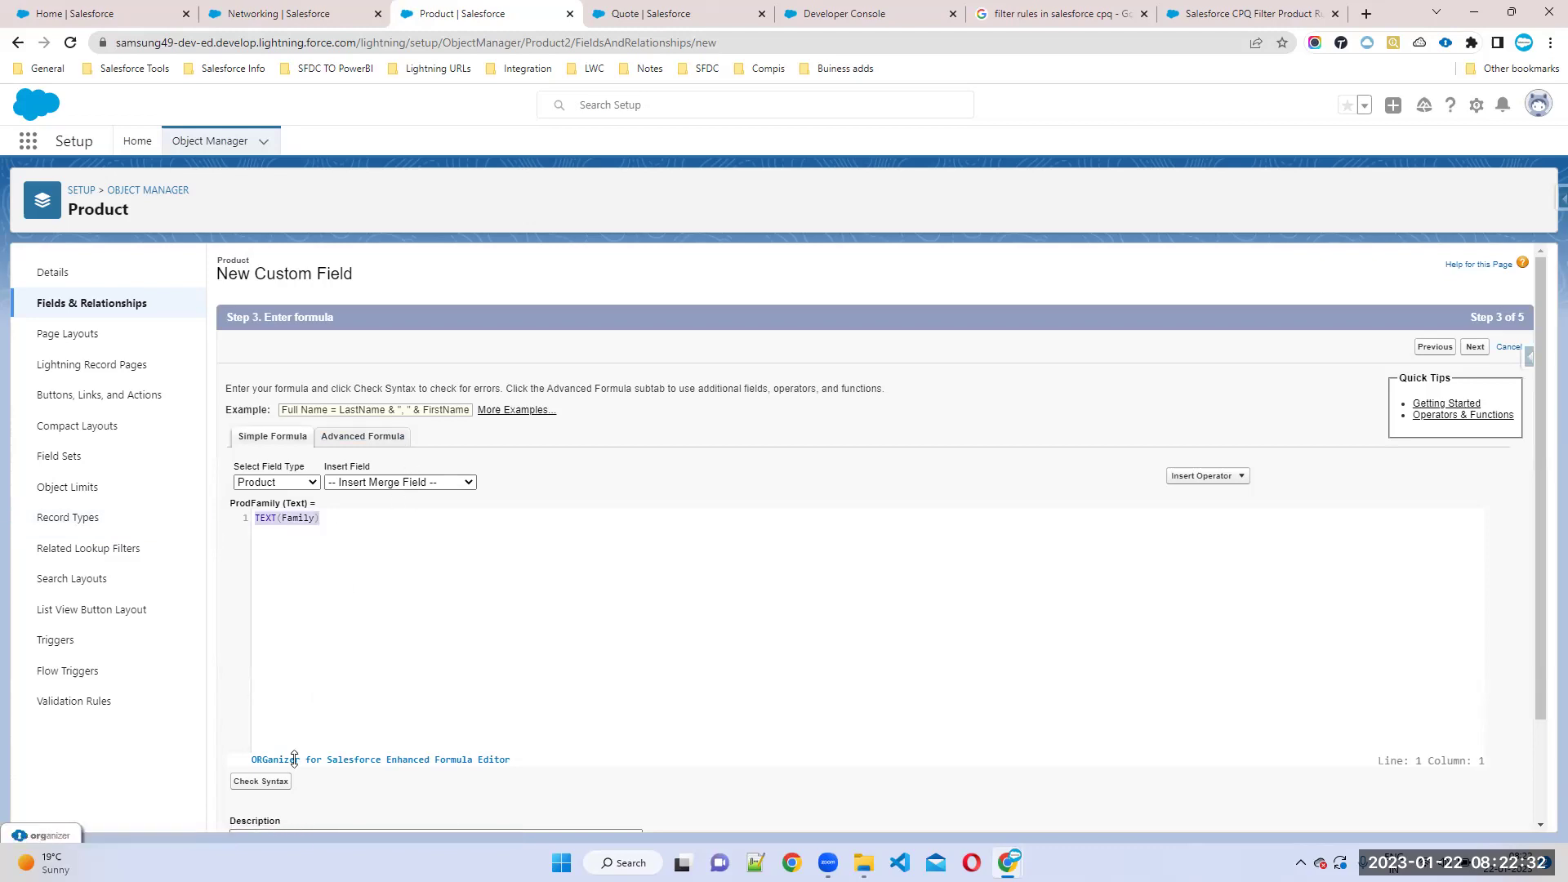
click(263, 782)
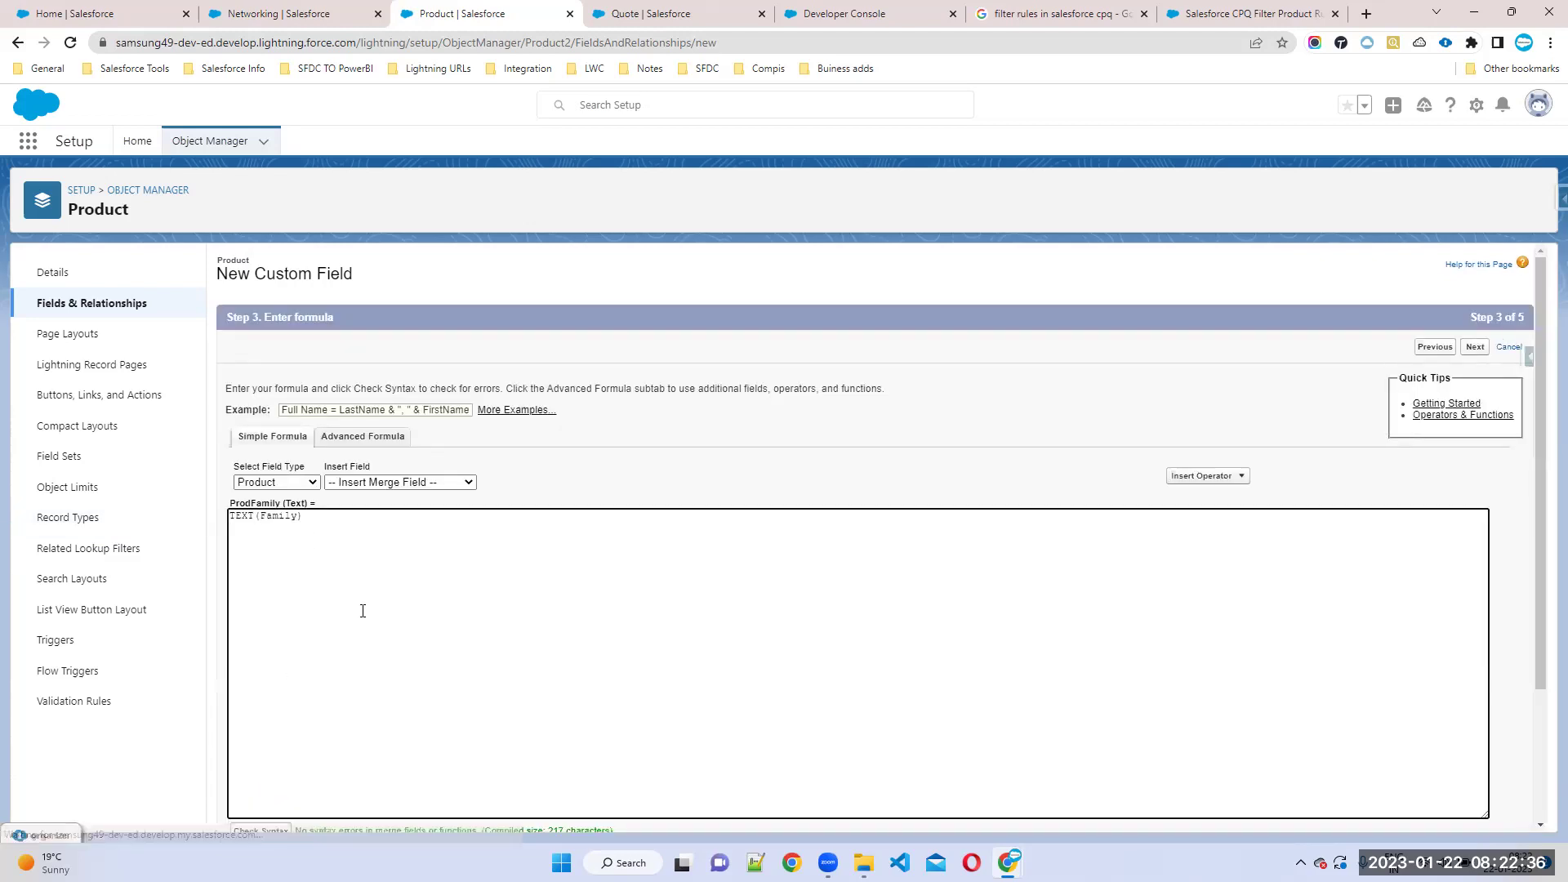
scroll(363, 611, down, 3)
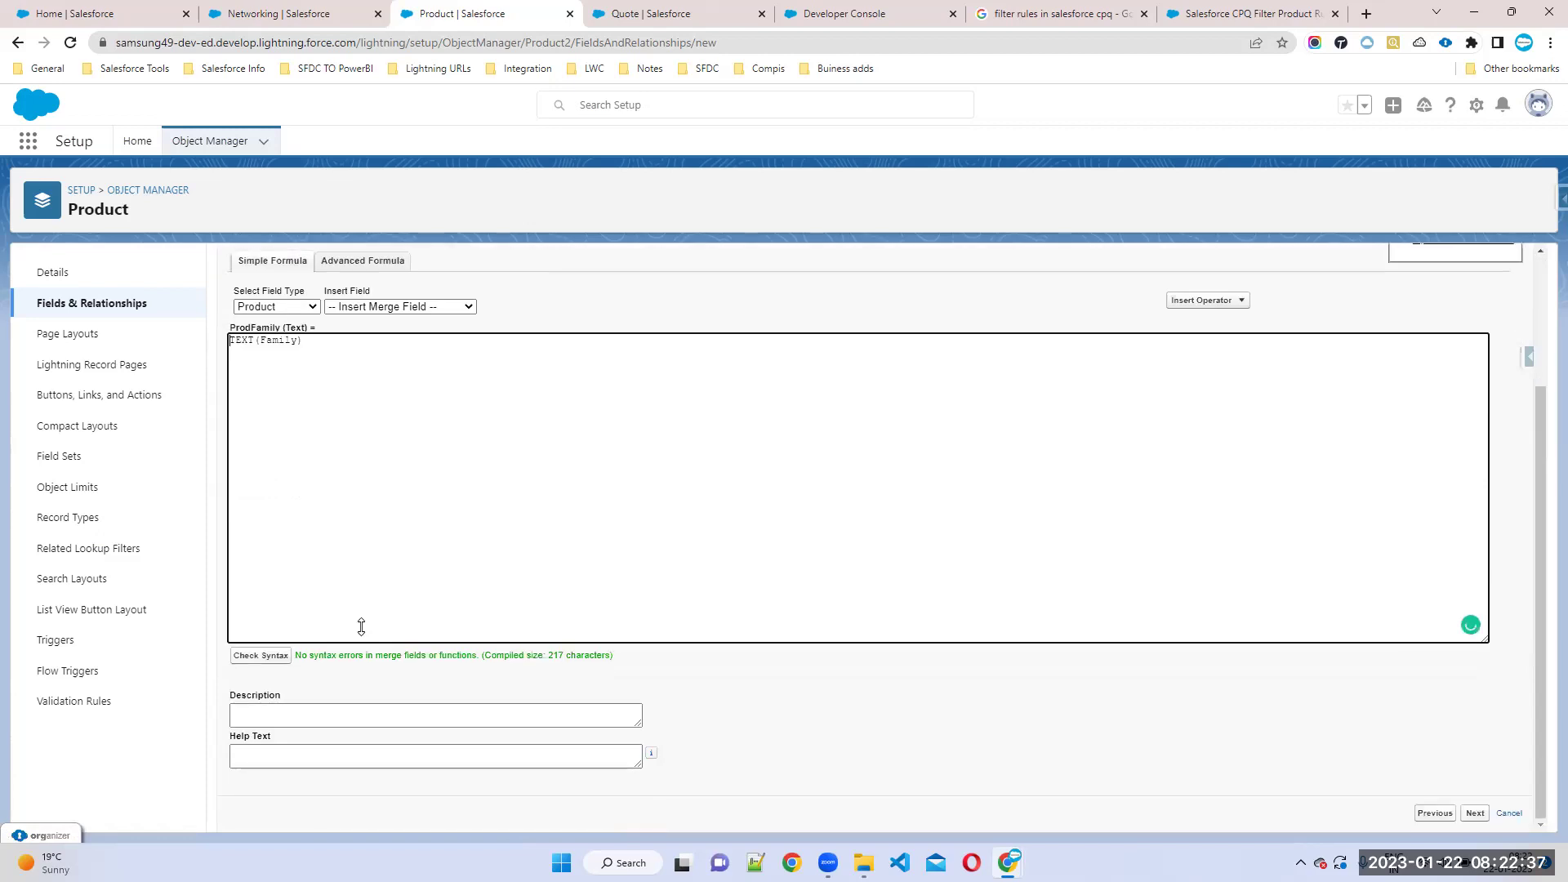
Step: Make the Product field ProdFamily visible to all profiles, exclude it from the CPQ Product Layout and Product Layout, and save it
click(1474, 813)
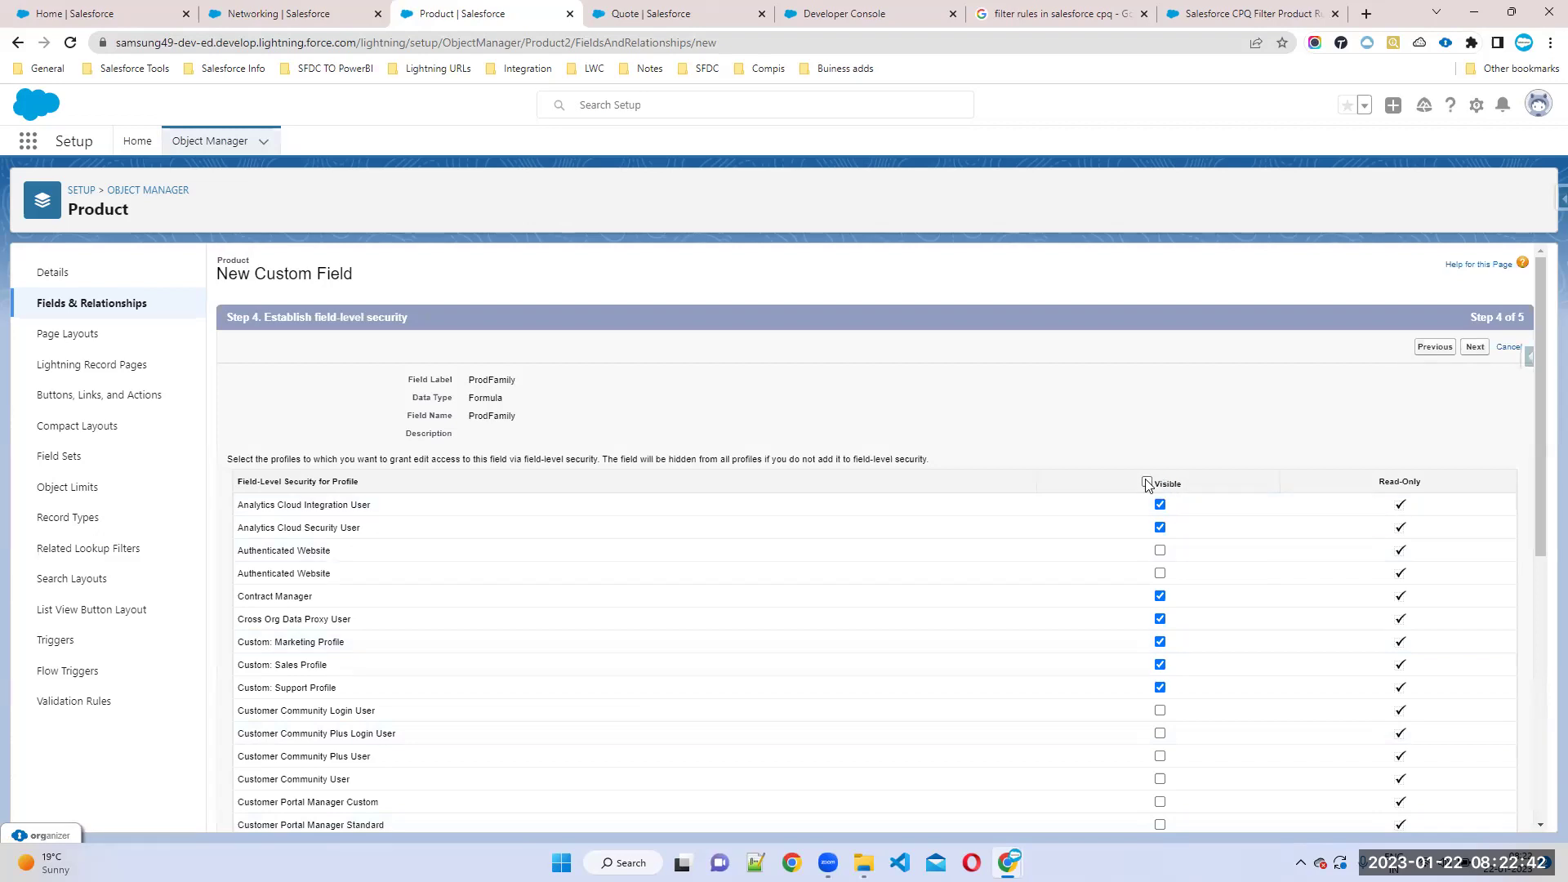
click(1147, 483)
click(1474, 348)
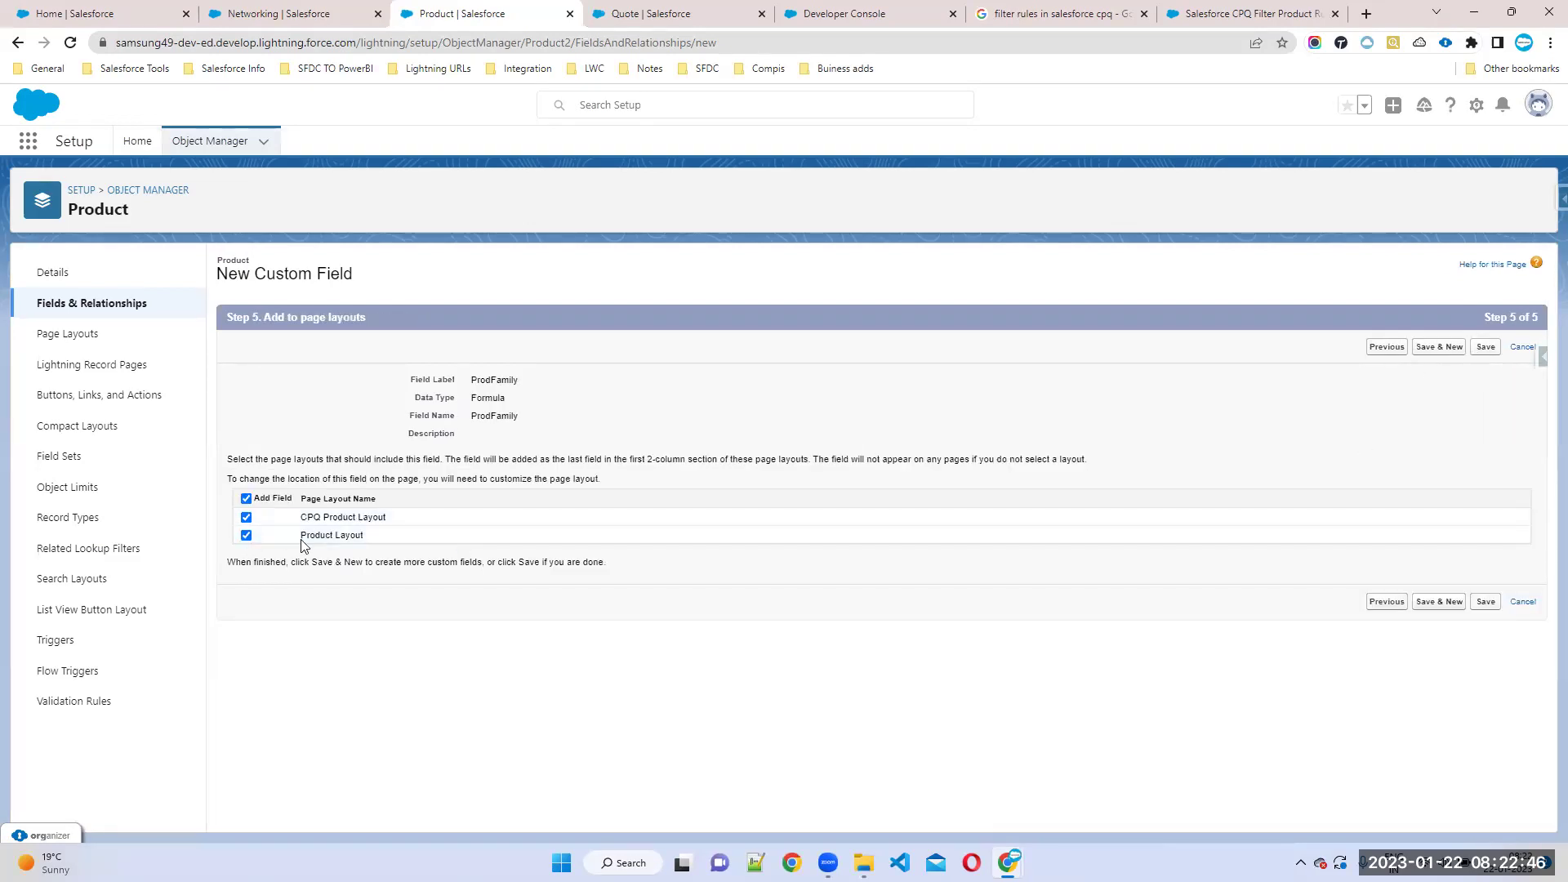
click(246, 517)
click(246, 536)
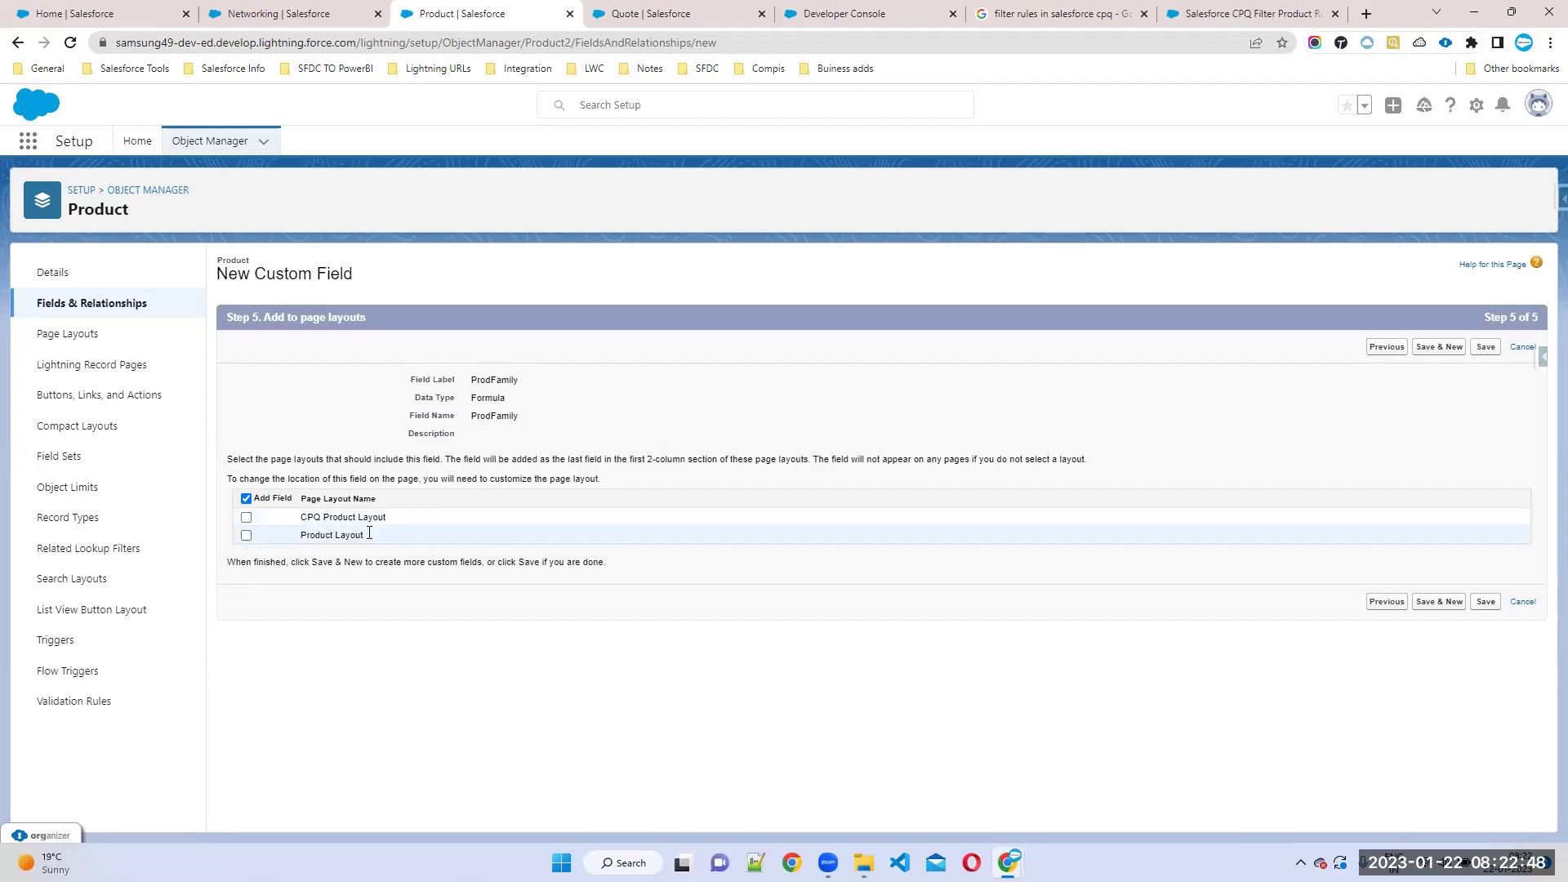
click(1486, 606)
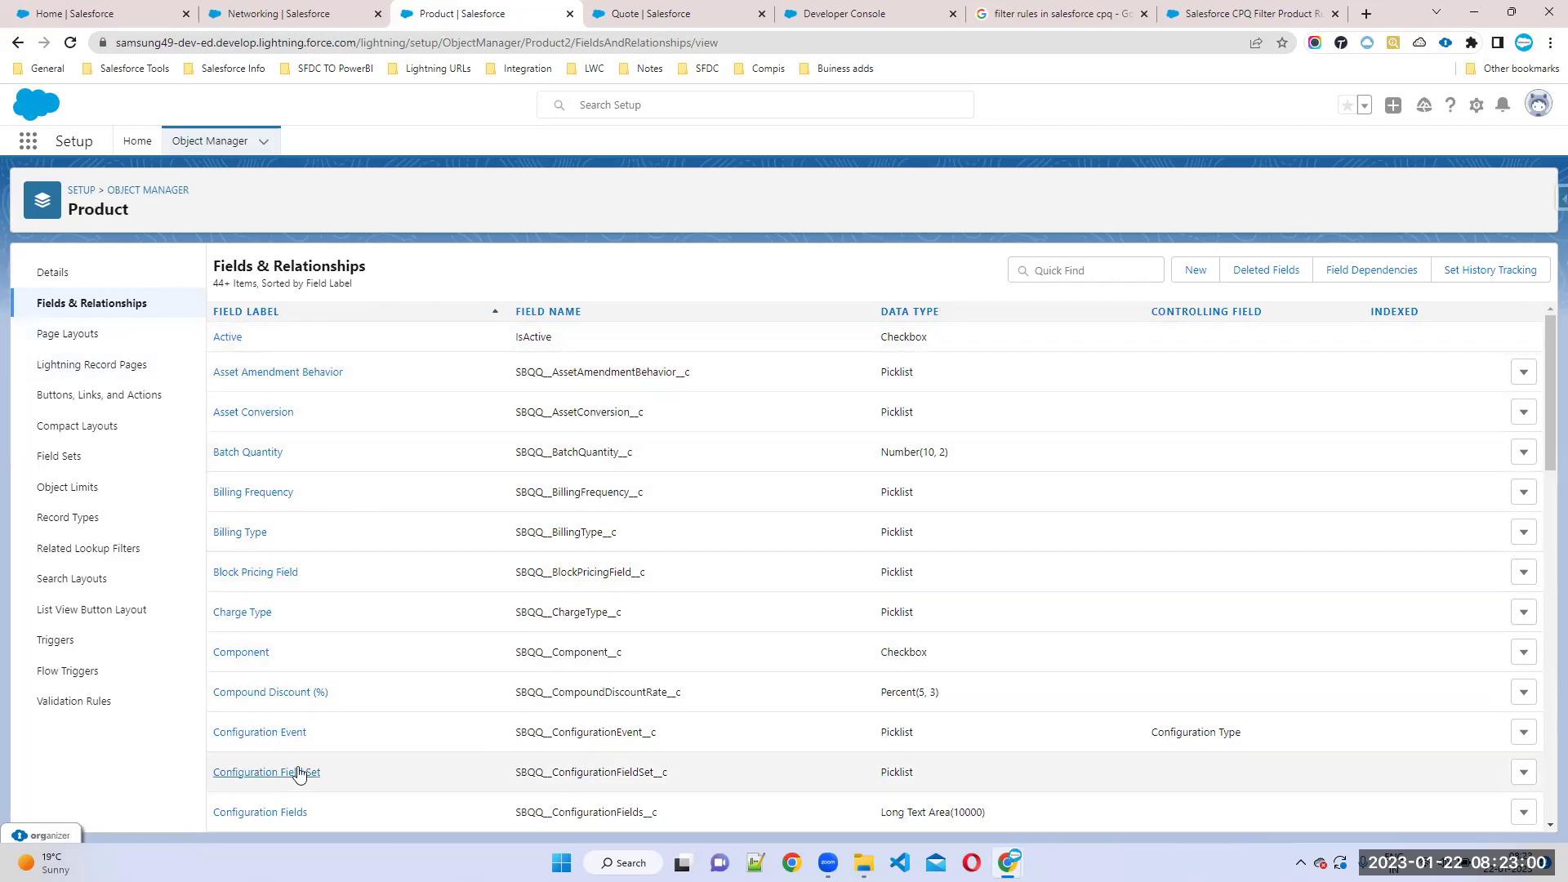
Step: Search the Object Manager for "Option" and open the Product Option object's Fields & Relationships
click(143, 193)
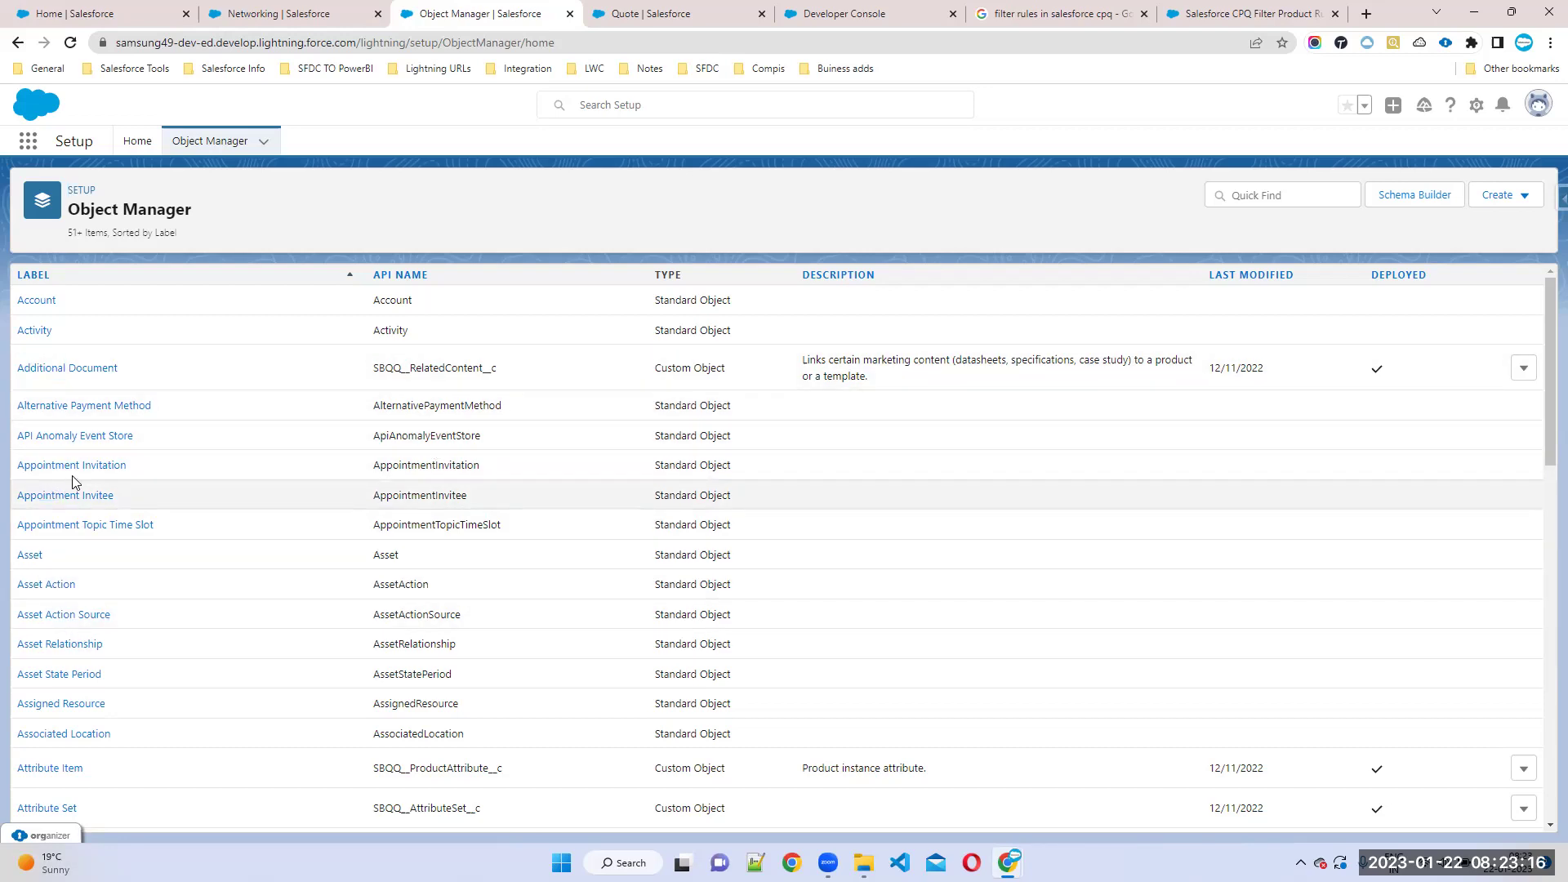
click(1248, 198)
text(qppo)
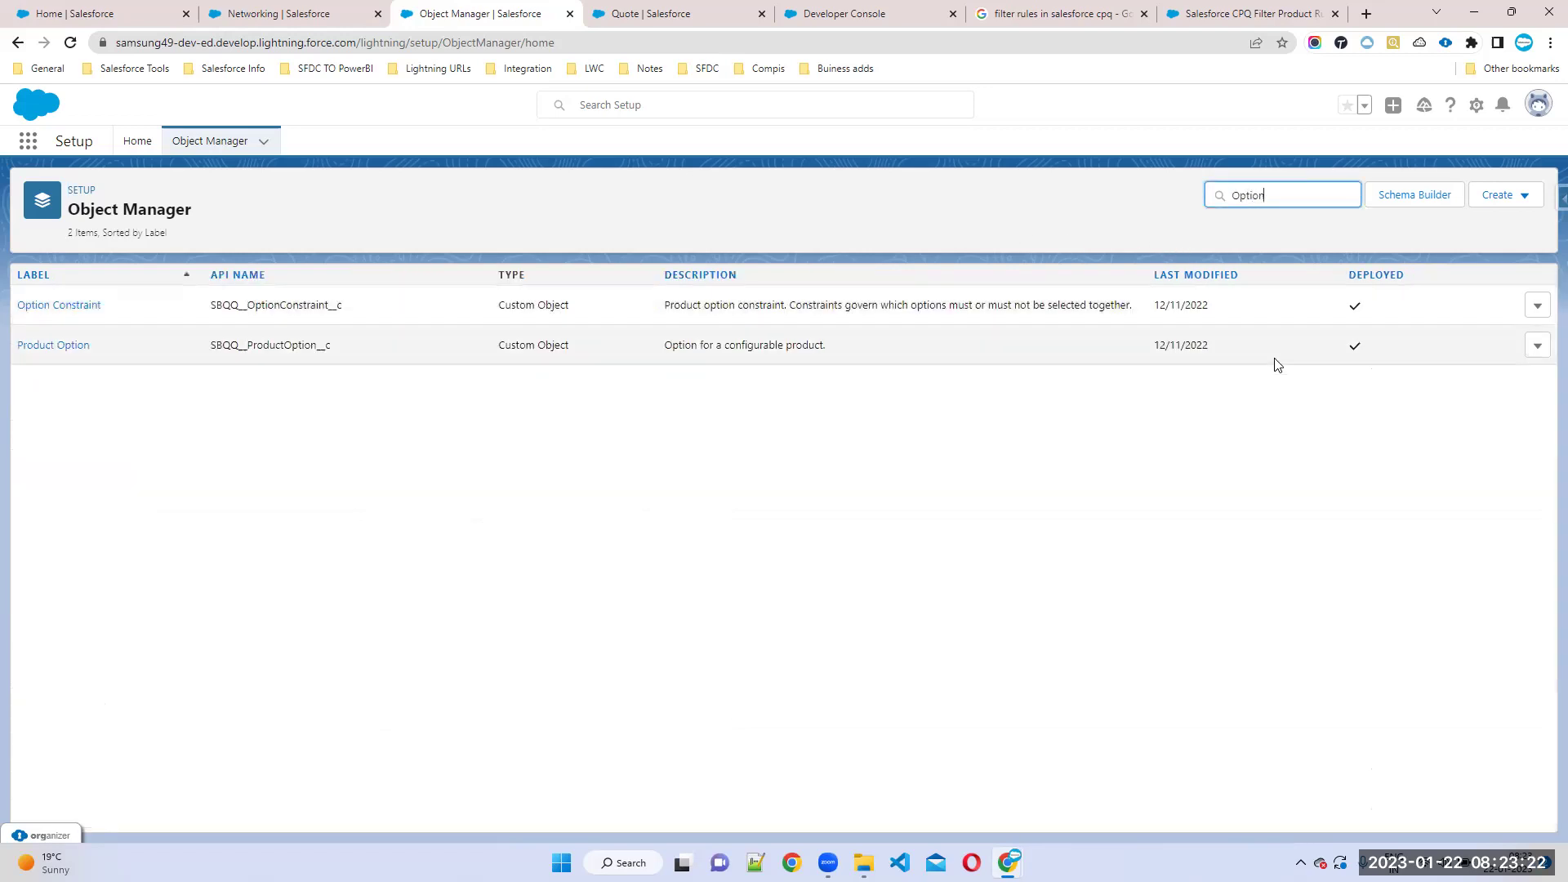
click(63, 345)
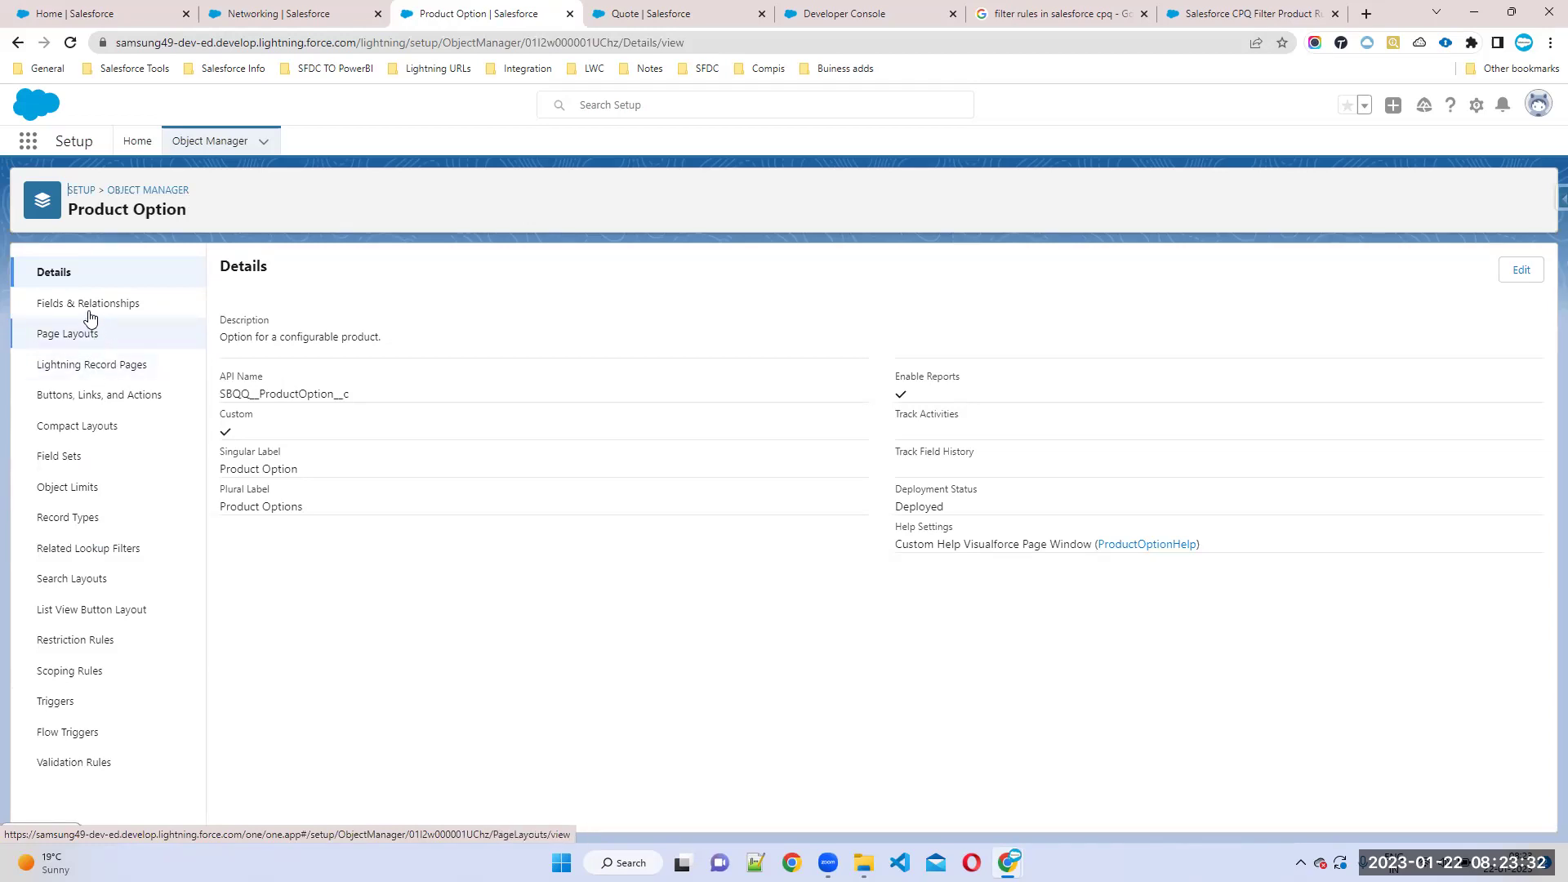
click(49, 304)
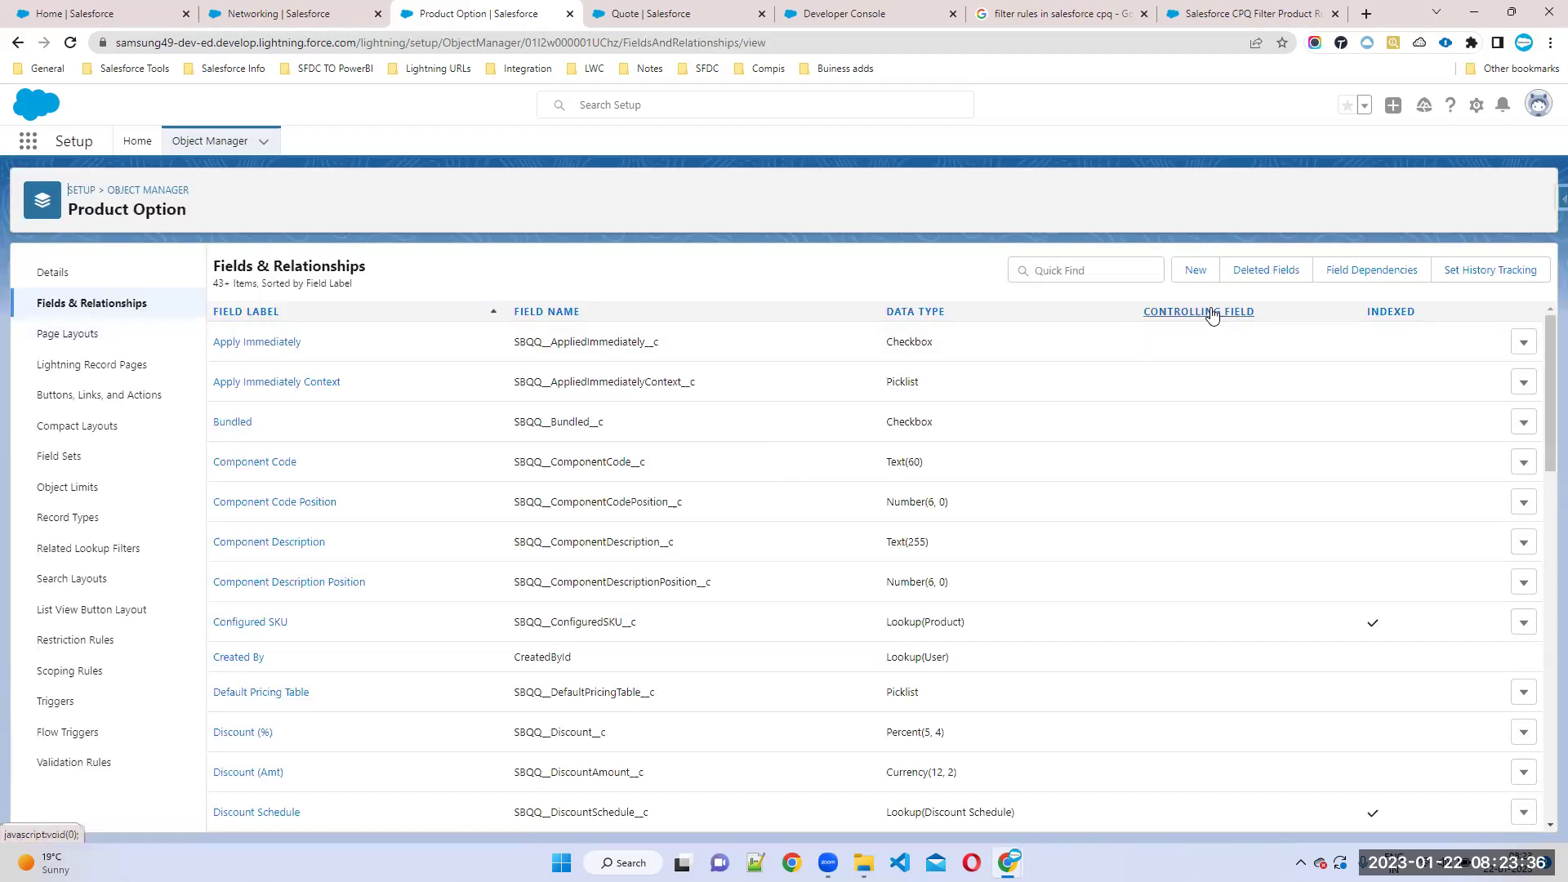
Step: Start a new custom field of type Formula on Product Option and proceed to the output type
right_click(1188, 301)
click(1192, 275)
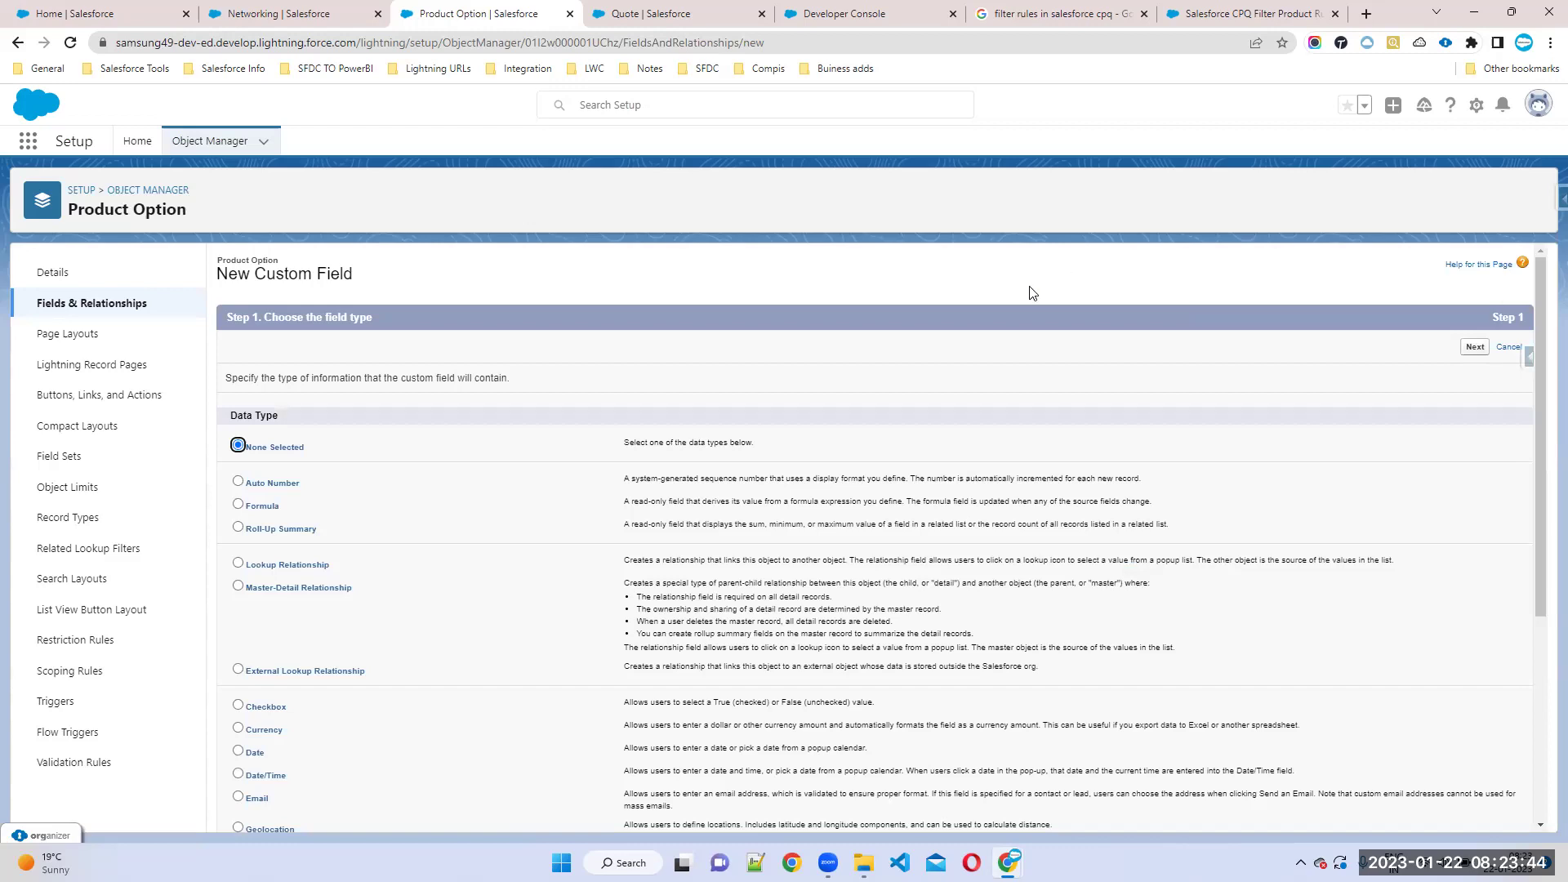
click(239, 505)
click(1477, 348)
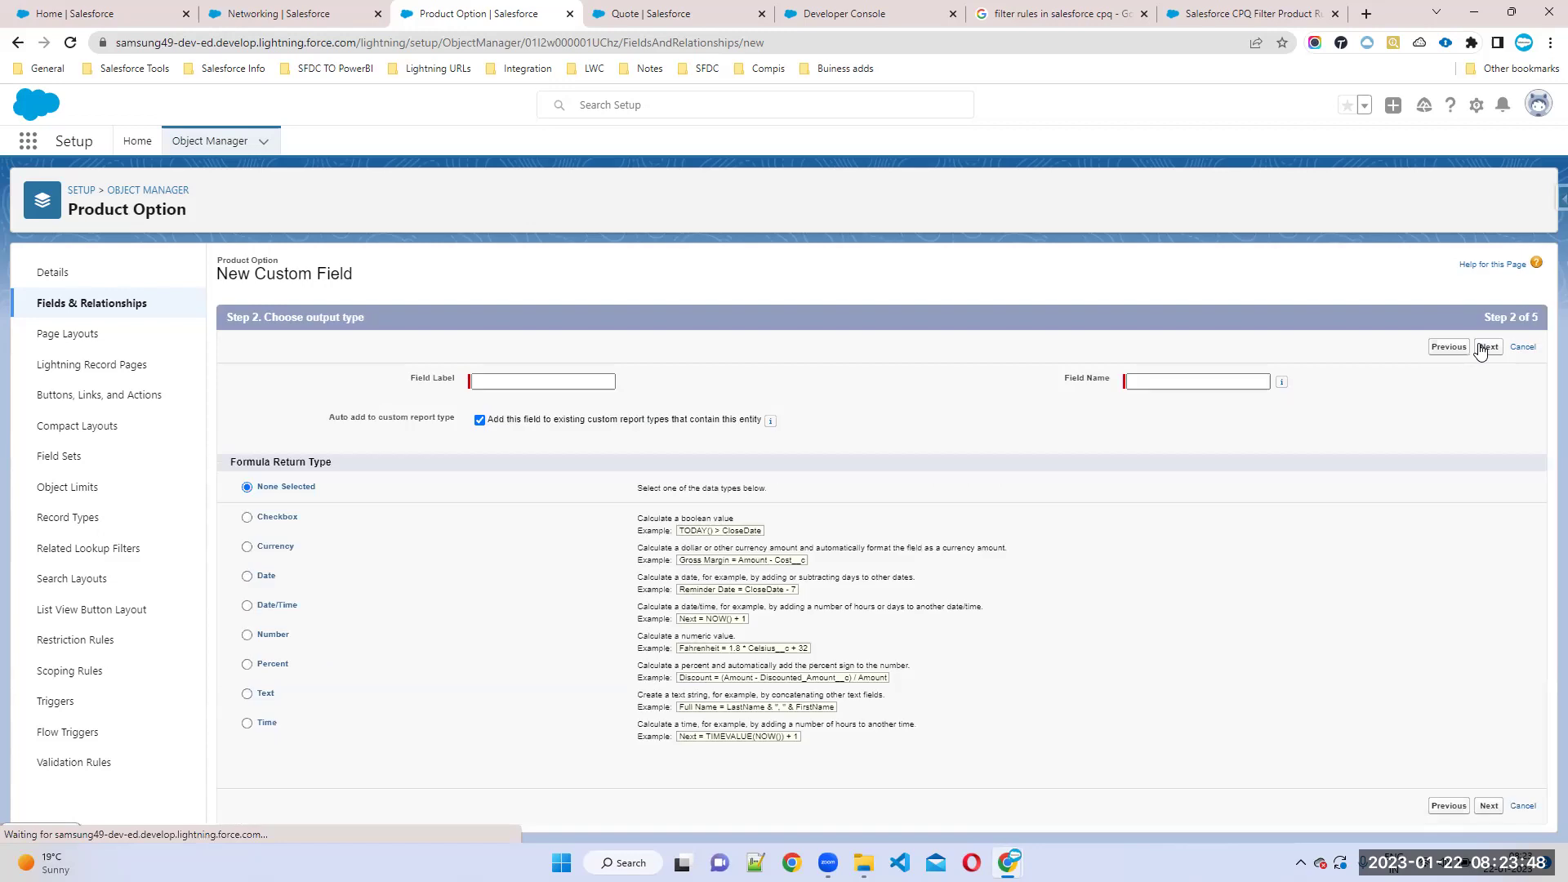
Step: Cancel product configuration and product selection on the open quote to return to its line editor, and go back to the new Product Option field
click(844, 14)
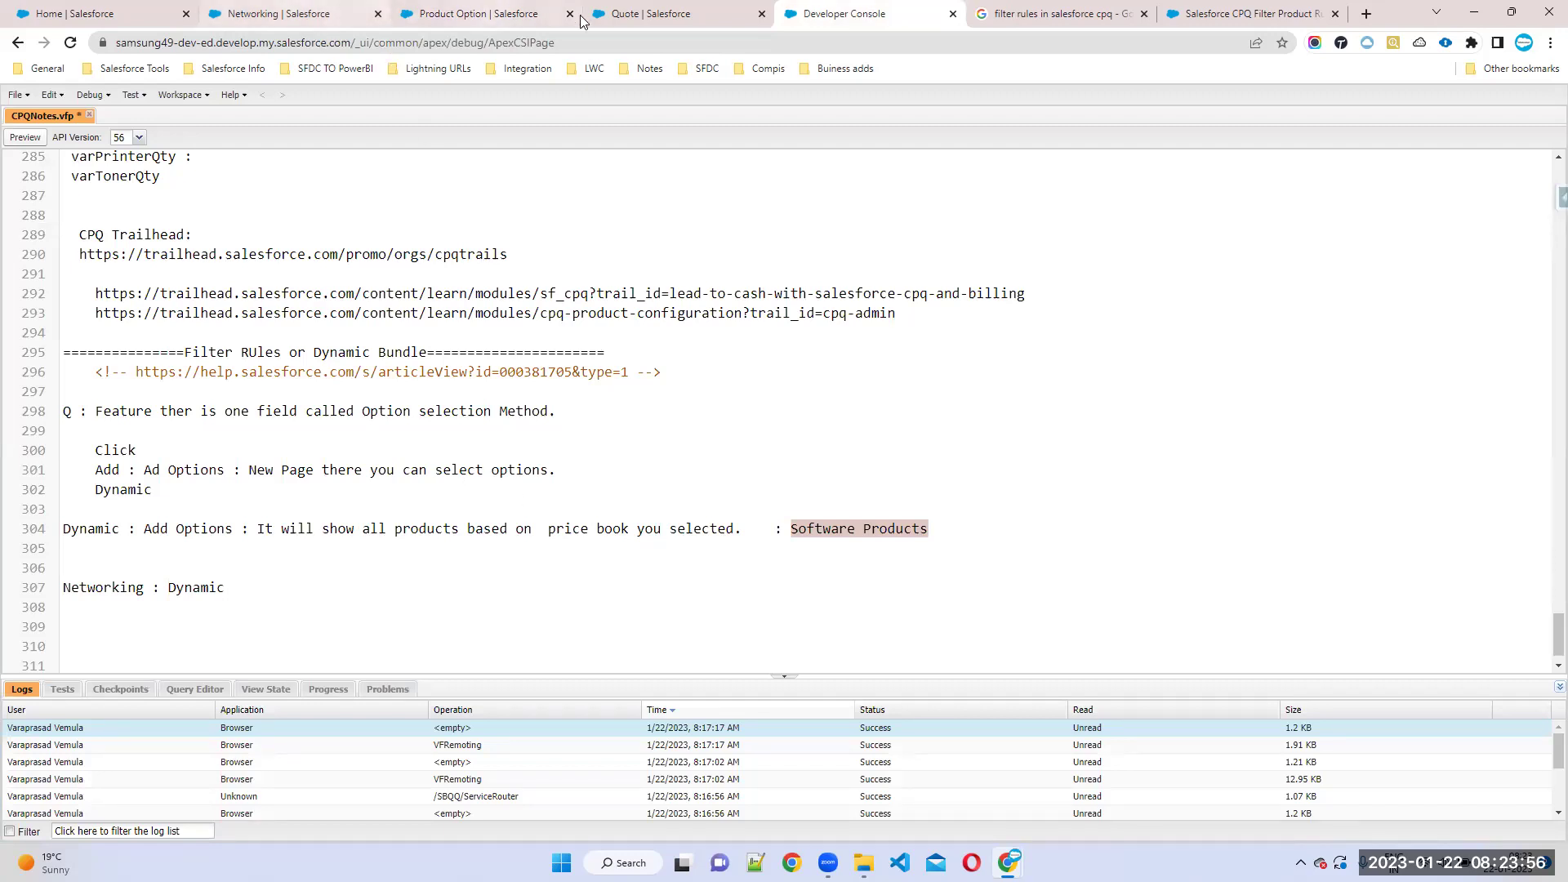
click(651, 14)
click(1408, 200)
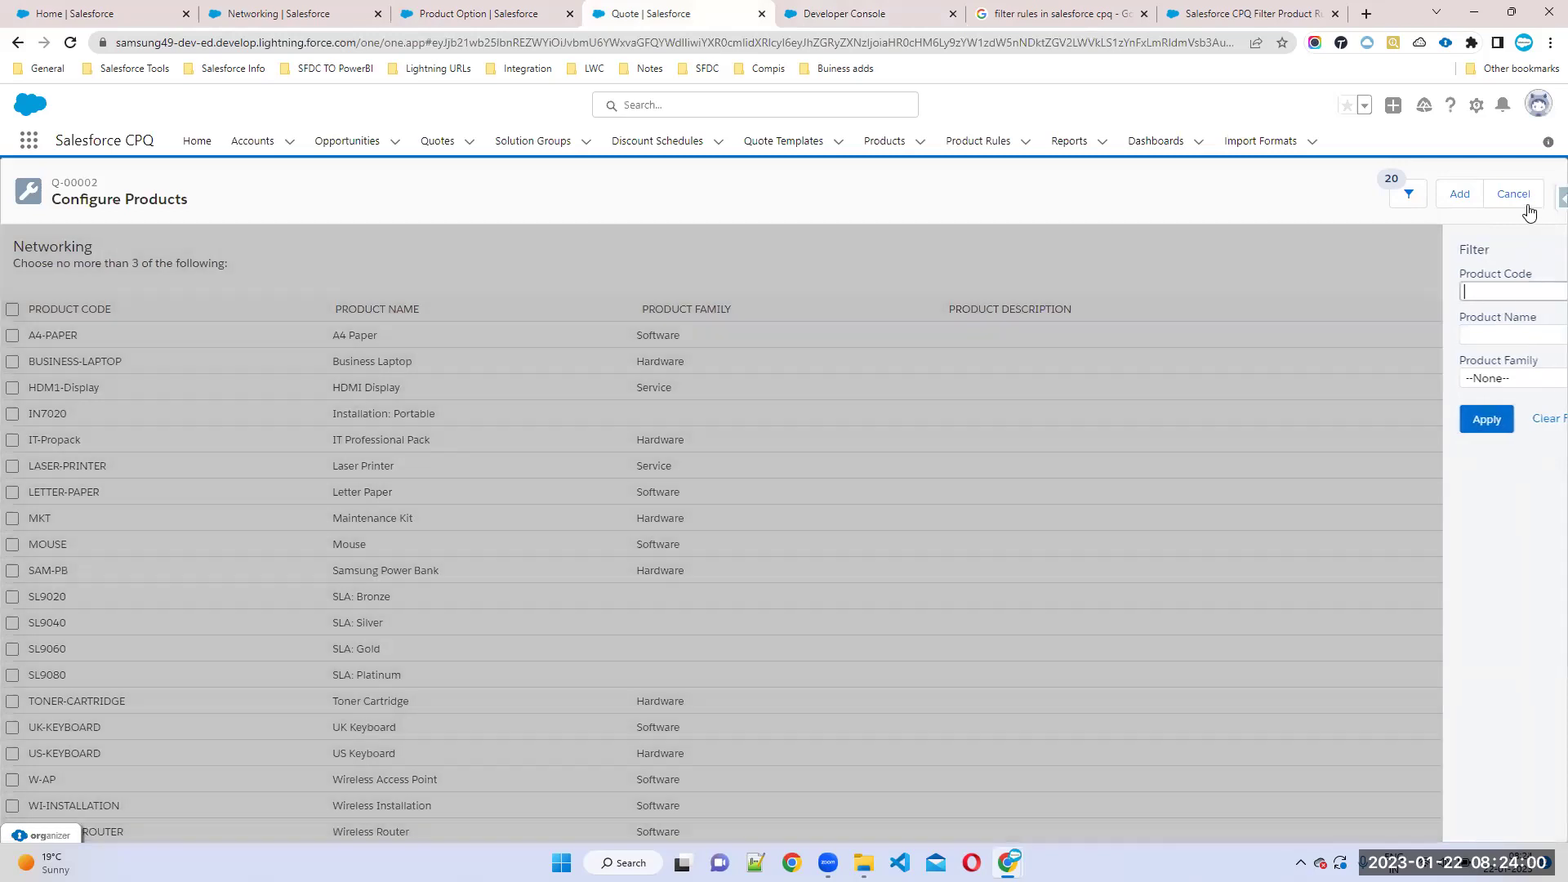
click(1527, 206)
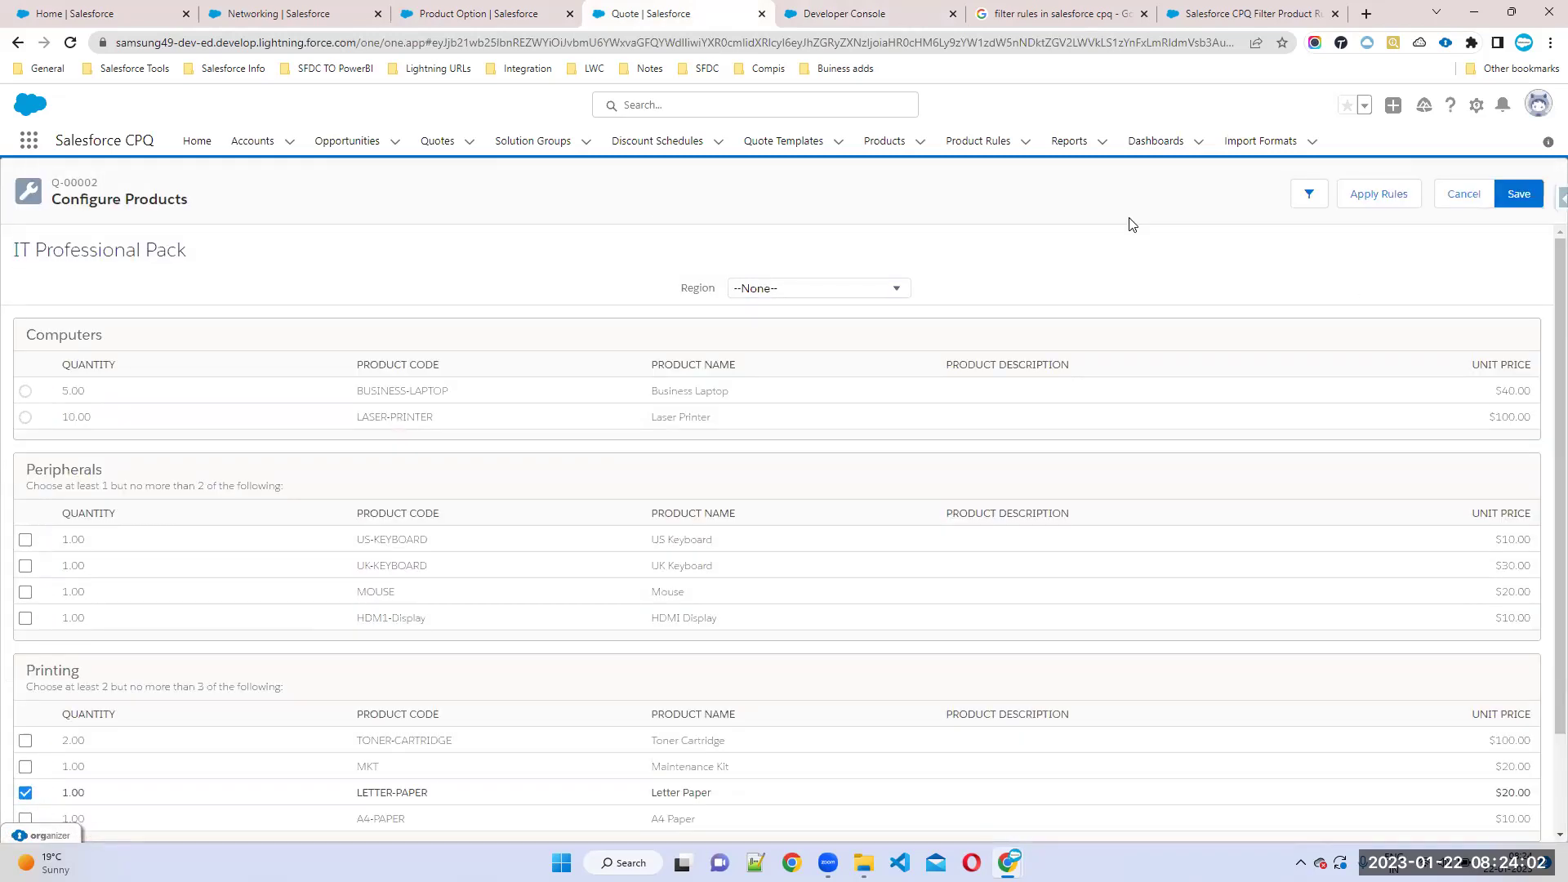
click(1455, 204)
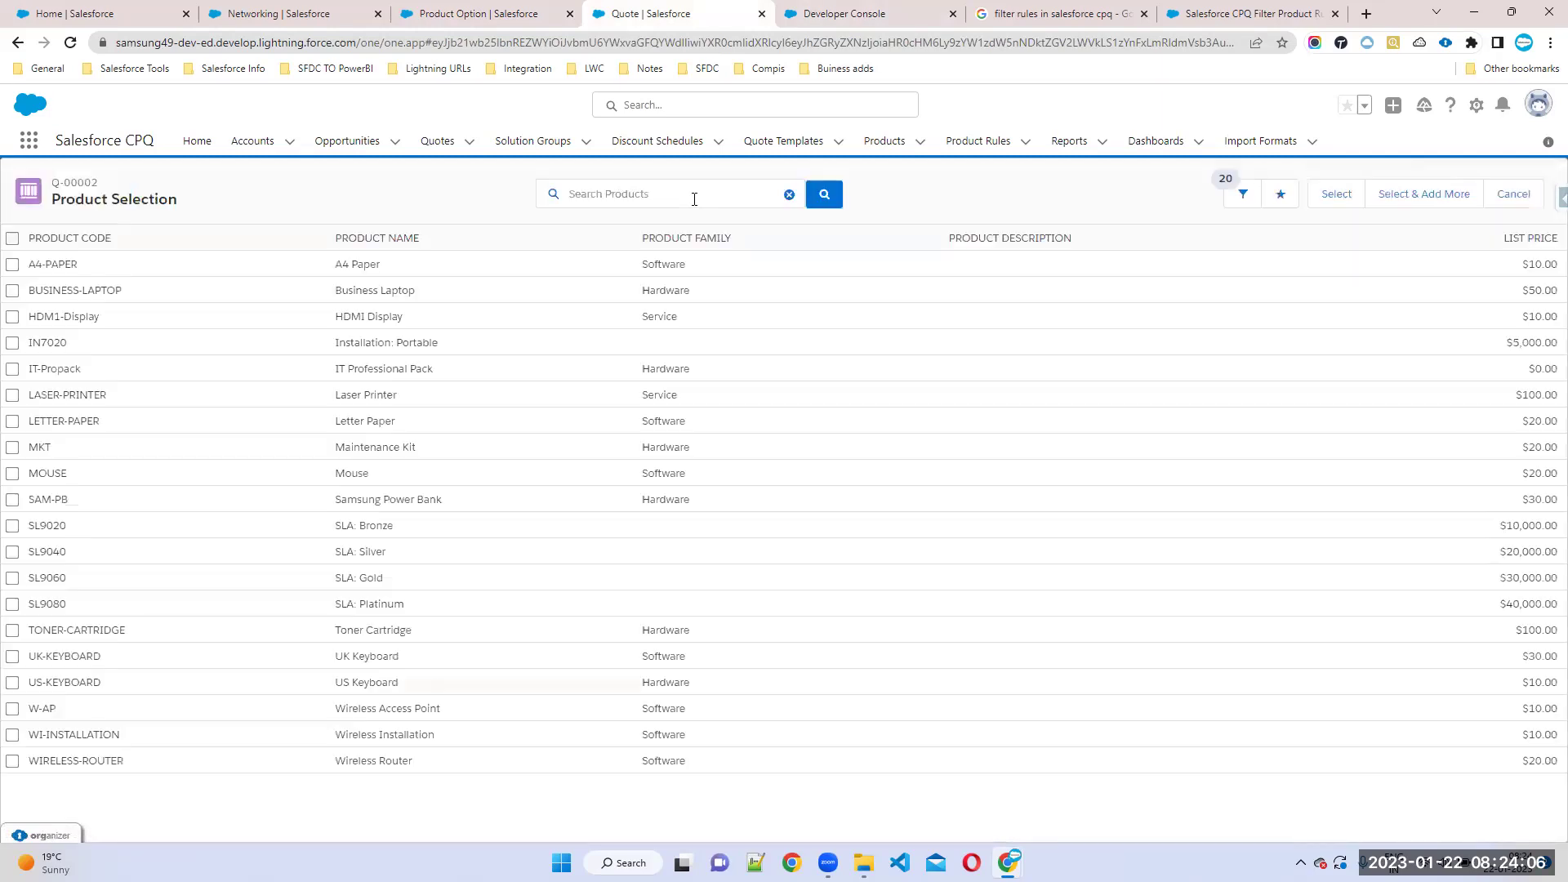
click(695, 199)
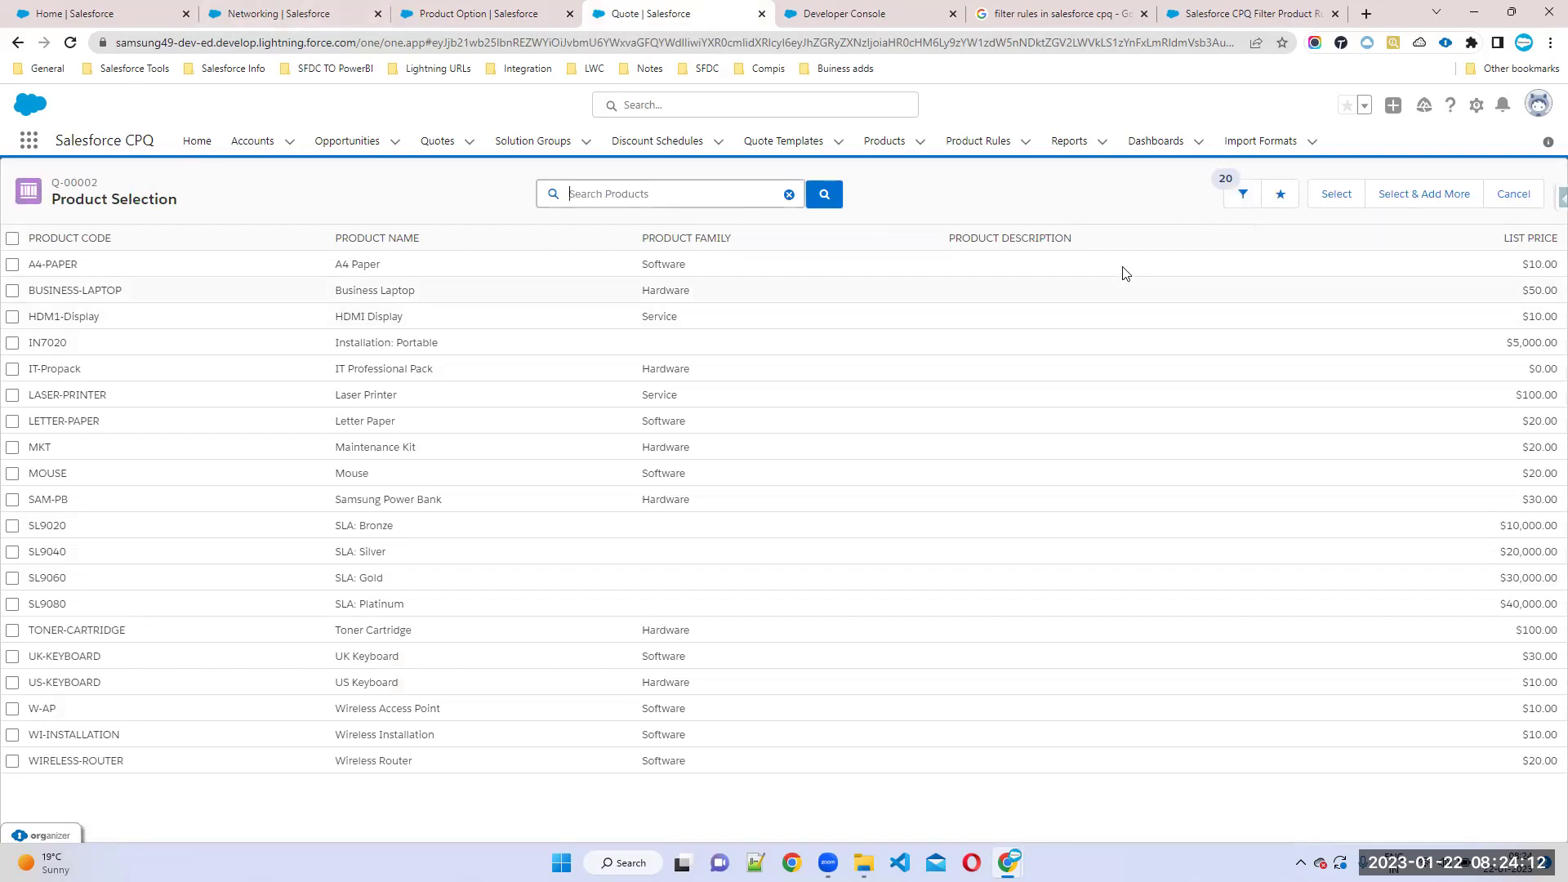
click(1519, 194)
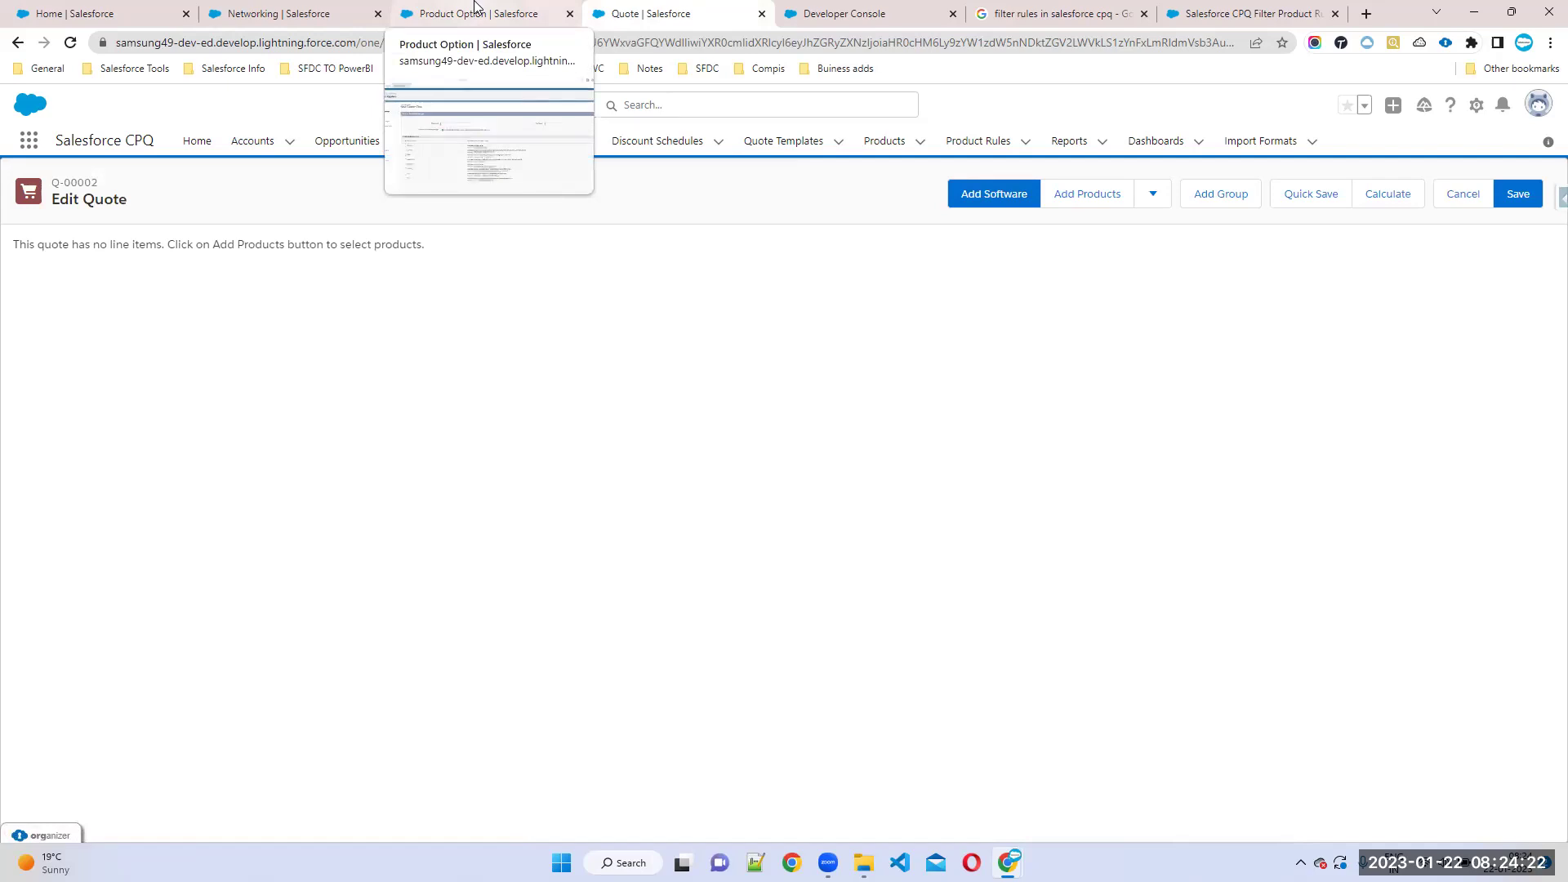
click(318, 13)
click(419, 13)
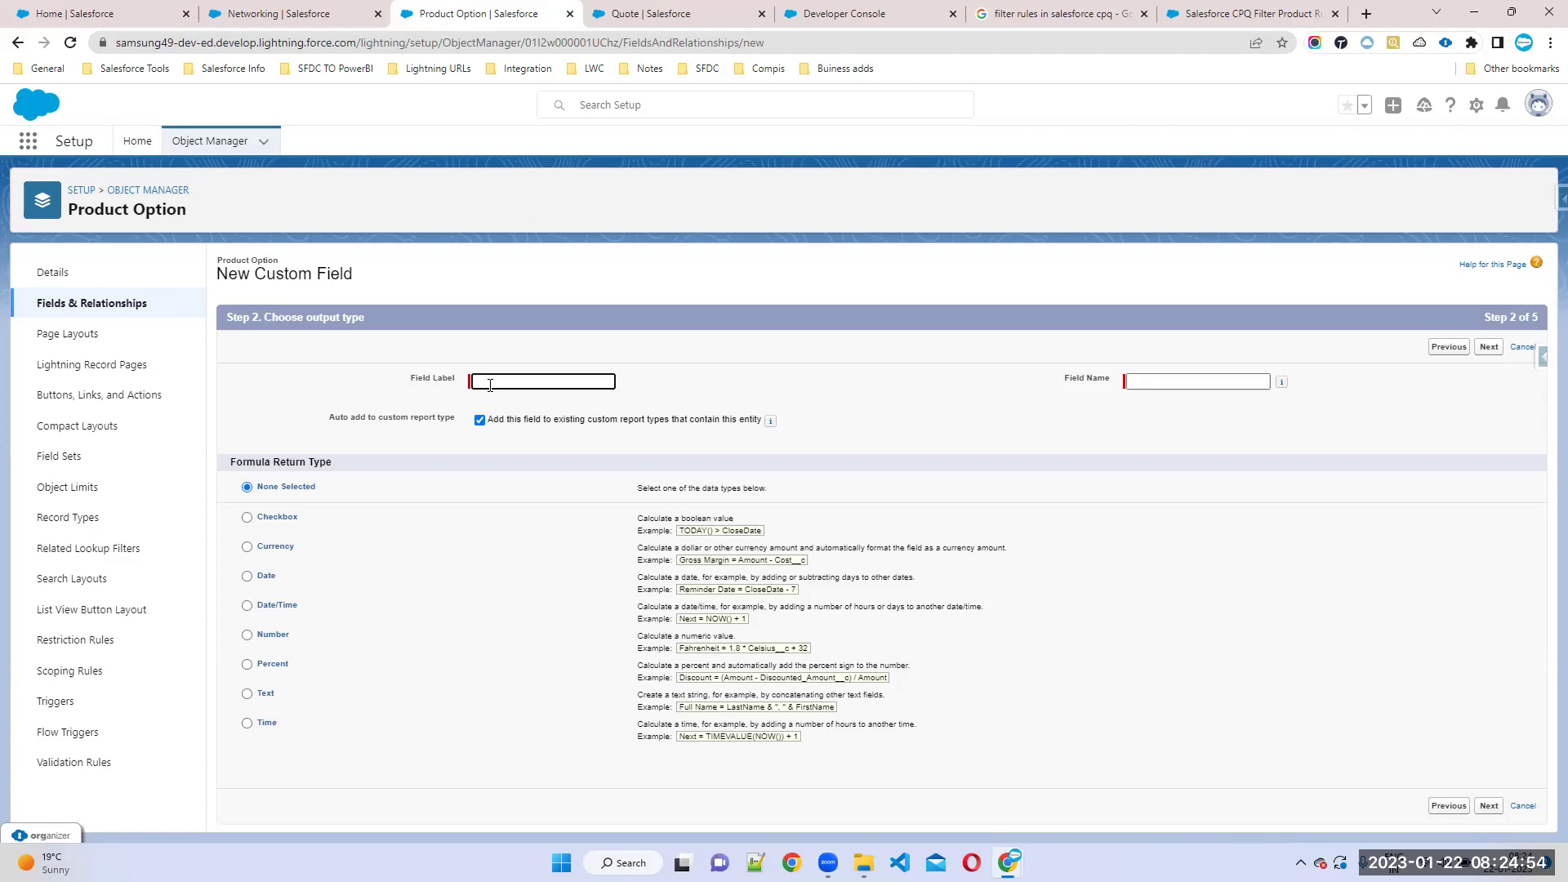
Step: Copy the example field name ProdFamily from the filter product rule help article
text(TEXT(Family))
click(890, 15)
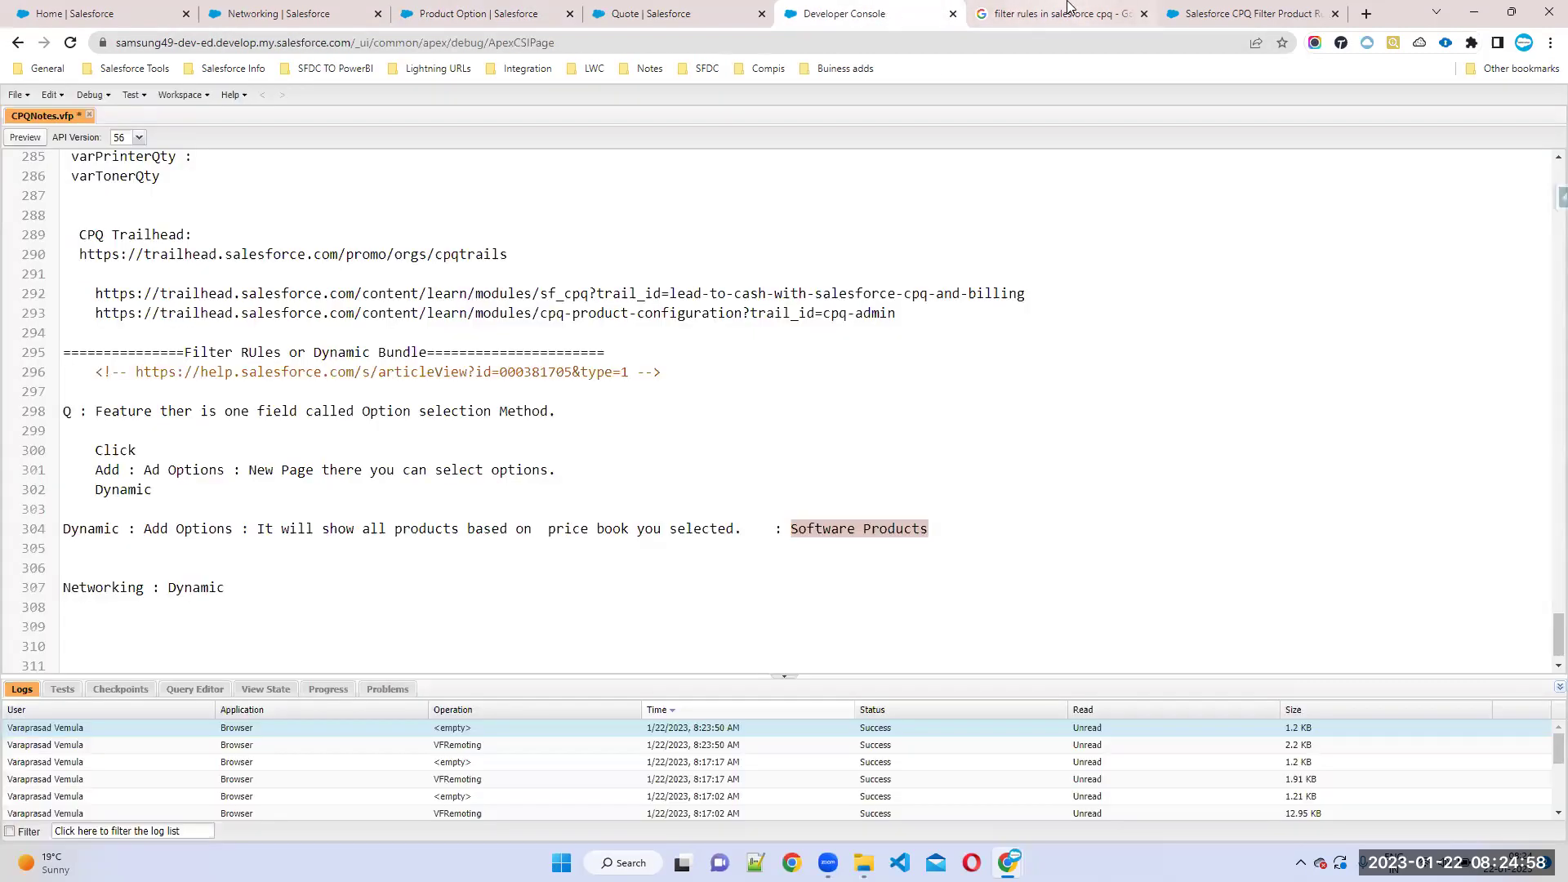
click(1224, 13)
scroll(815, 490, down, 1)
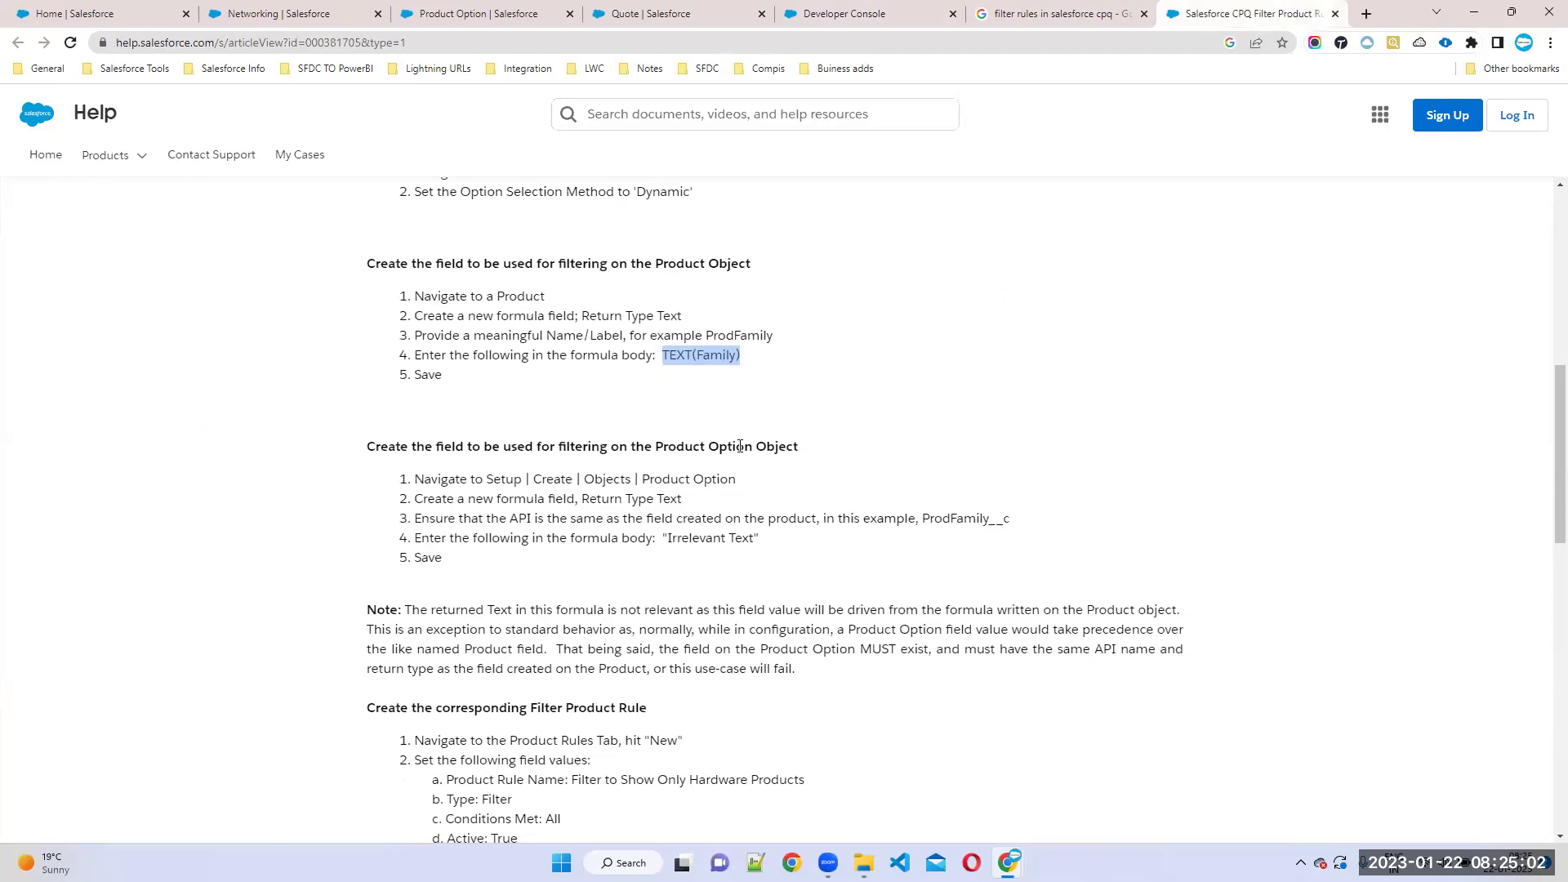
double_click(741, 333)
key(ctrl+c)
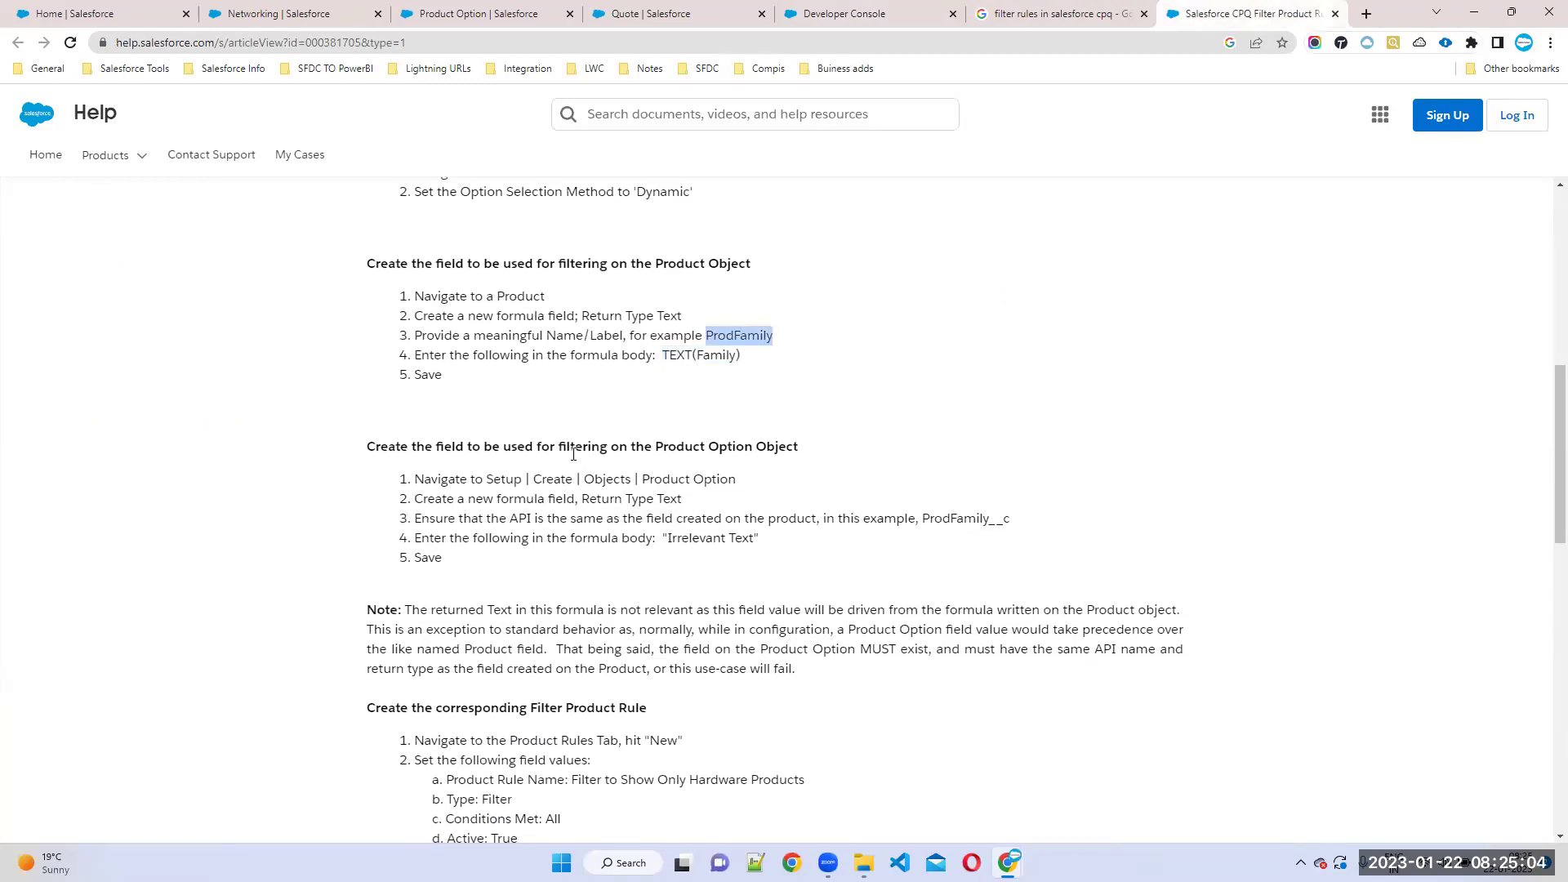
Step: Set the Product Option field's label and name to ProdFamily with return type Text, and proceed to the formula
click(326, 7)
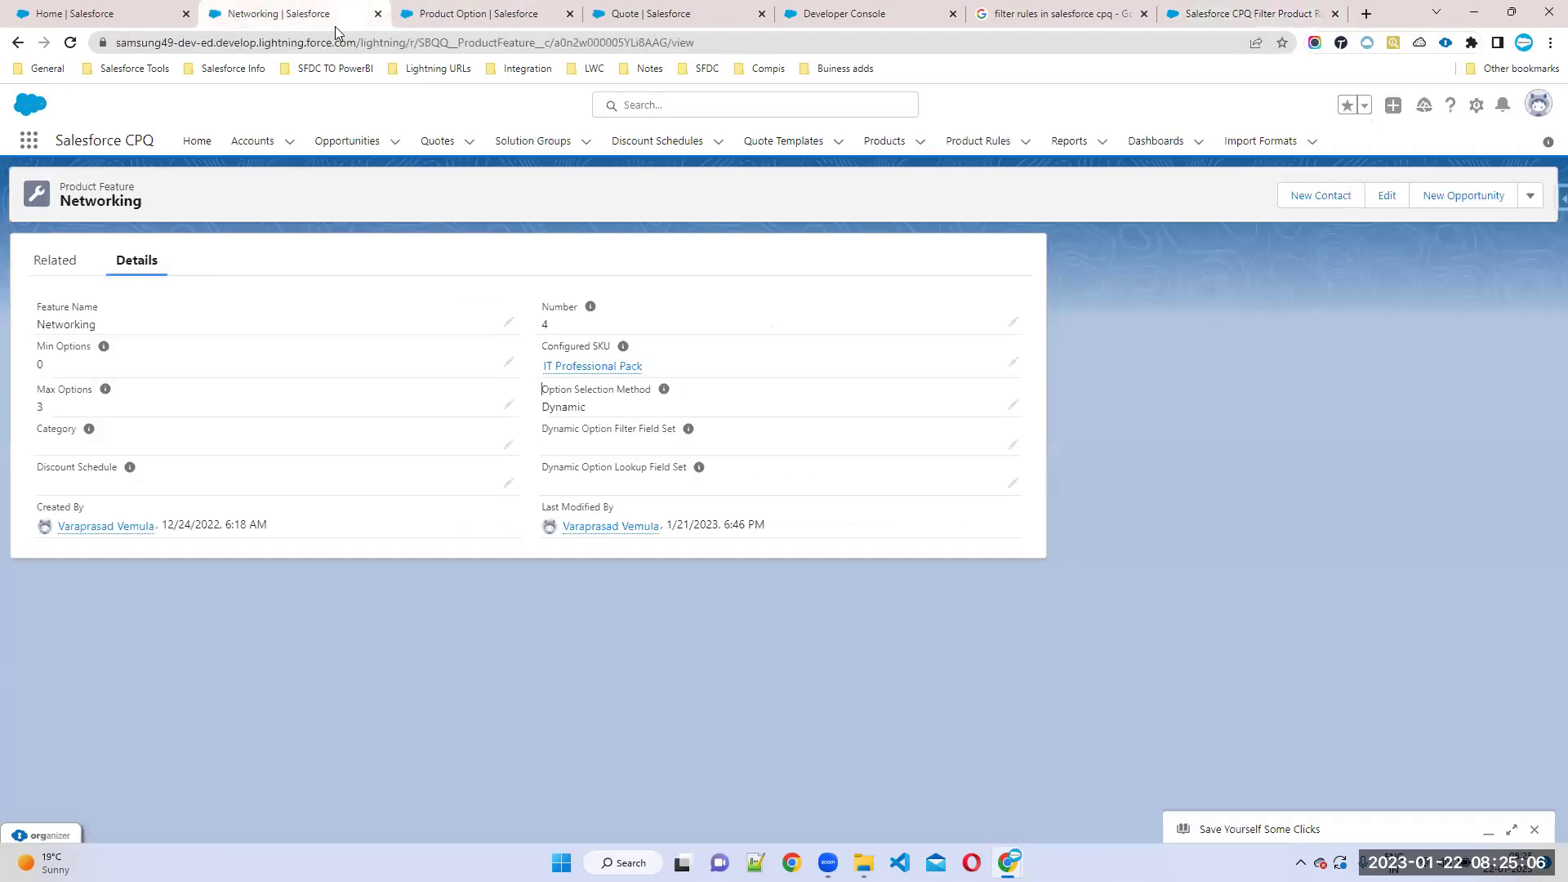
click(488, 11)
key(ctrl+v)
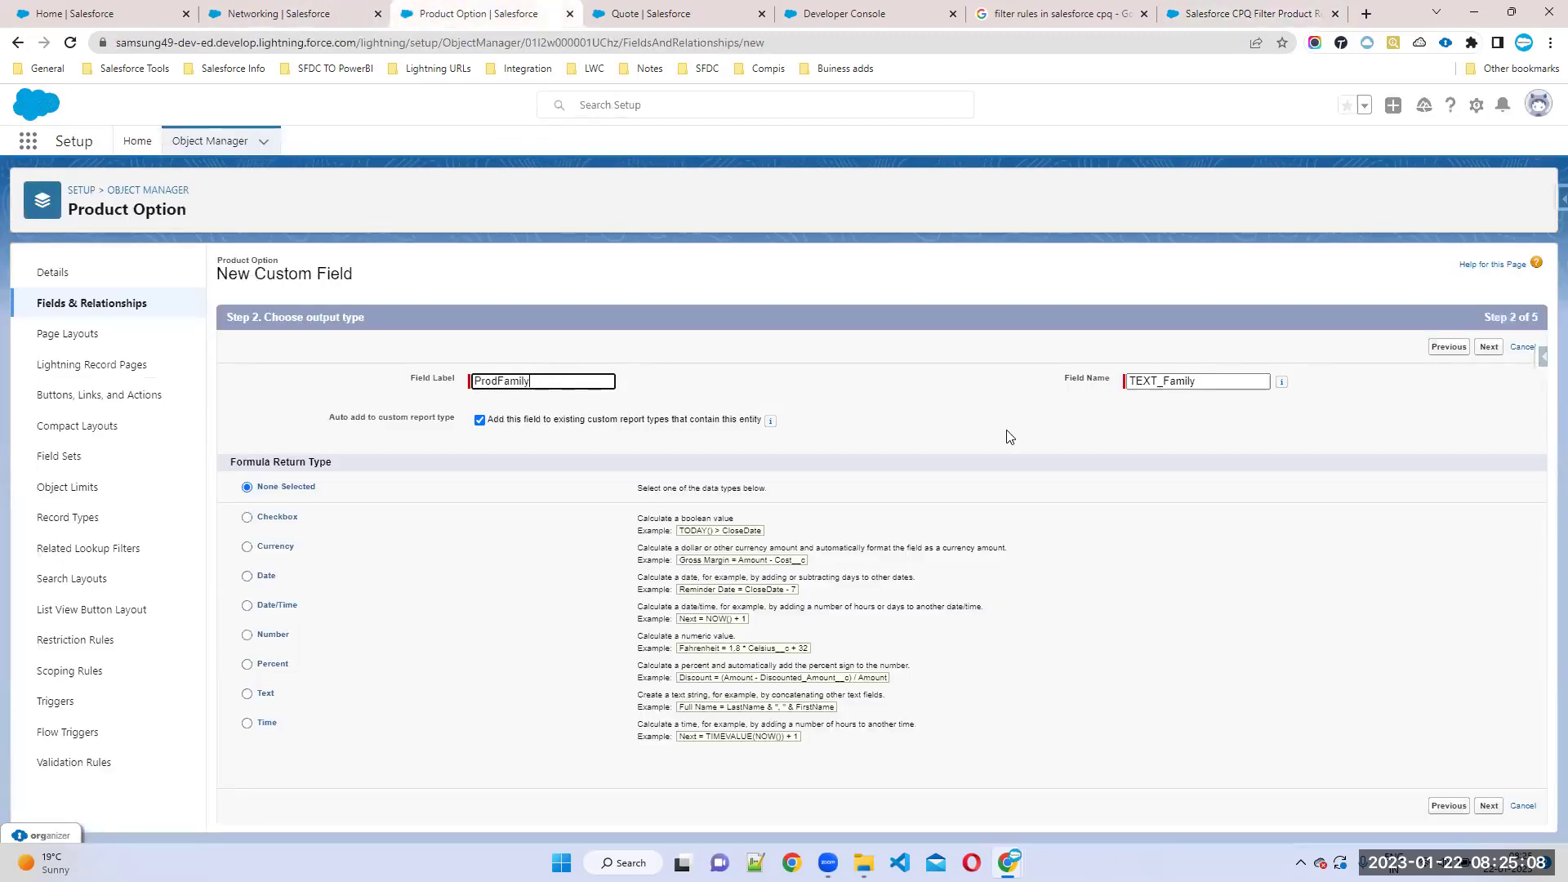
double_click(1160, 381)
key(ctrl+v)
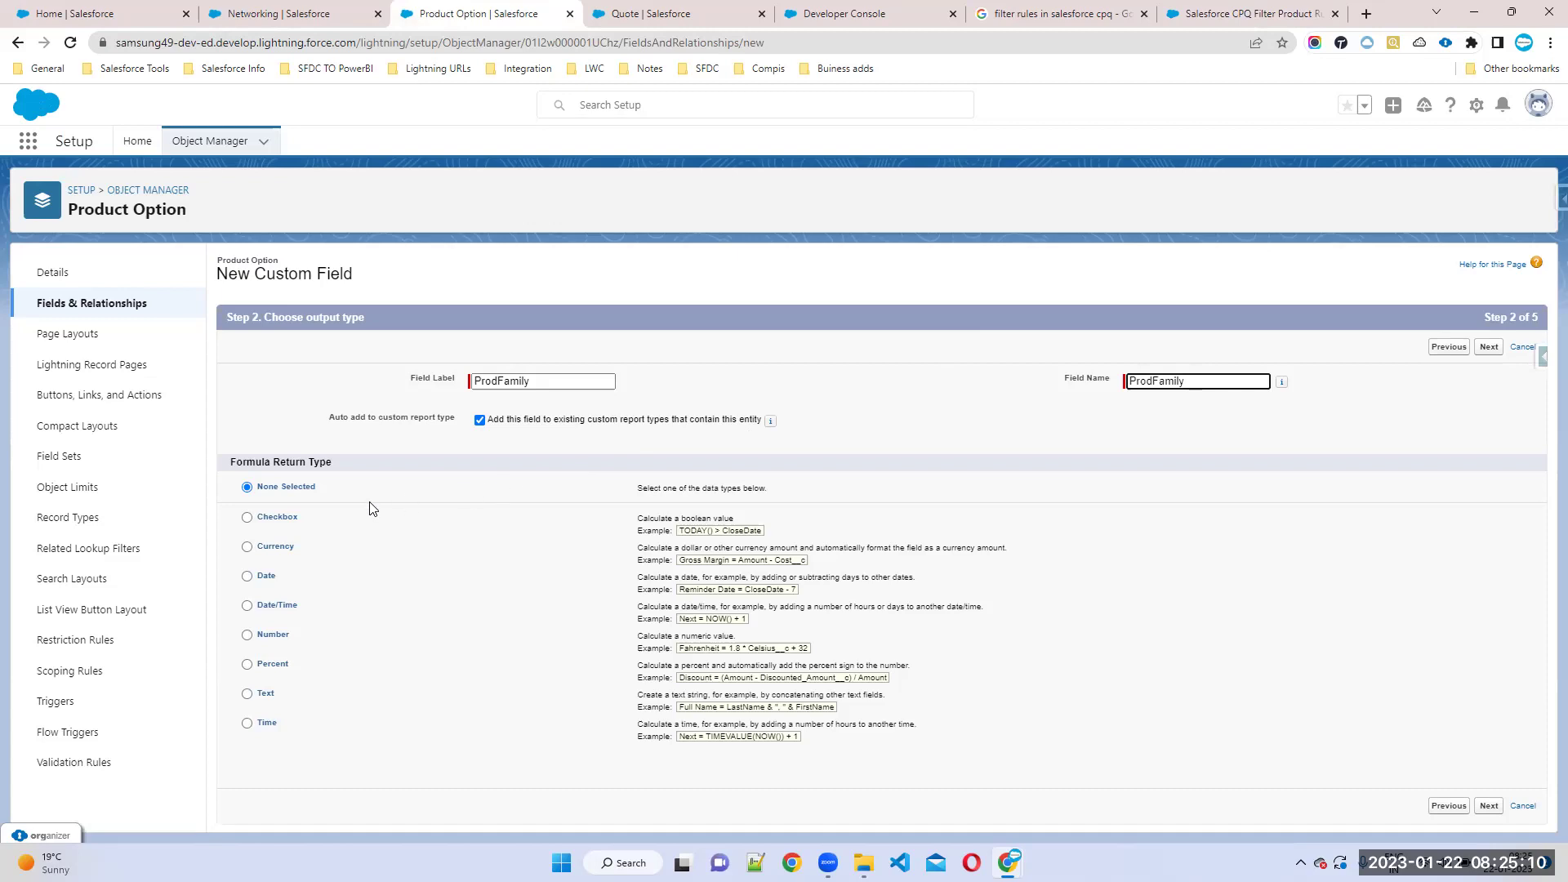
click(249, 693)
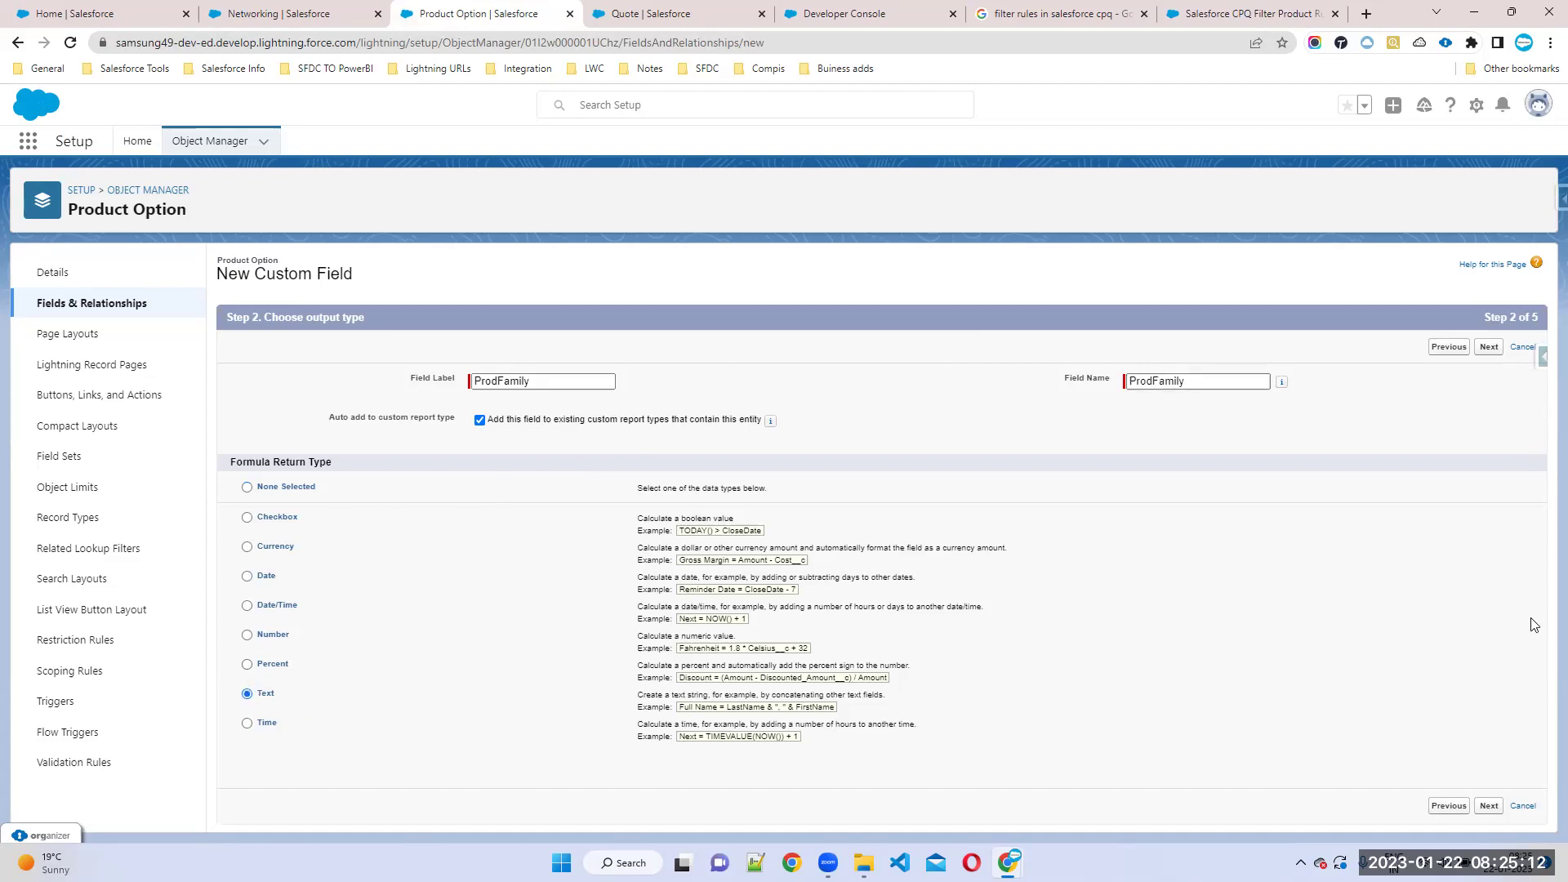
click(1491, 807)
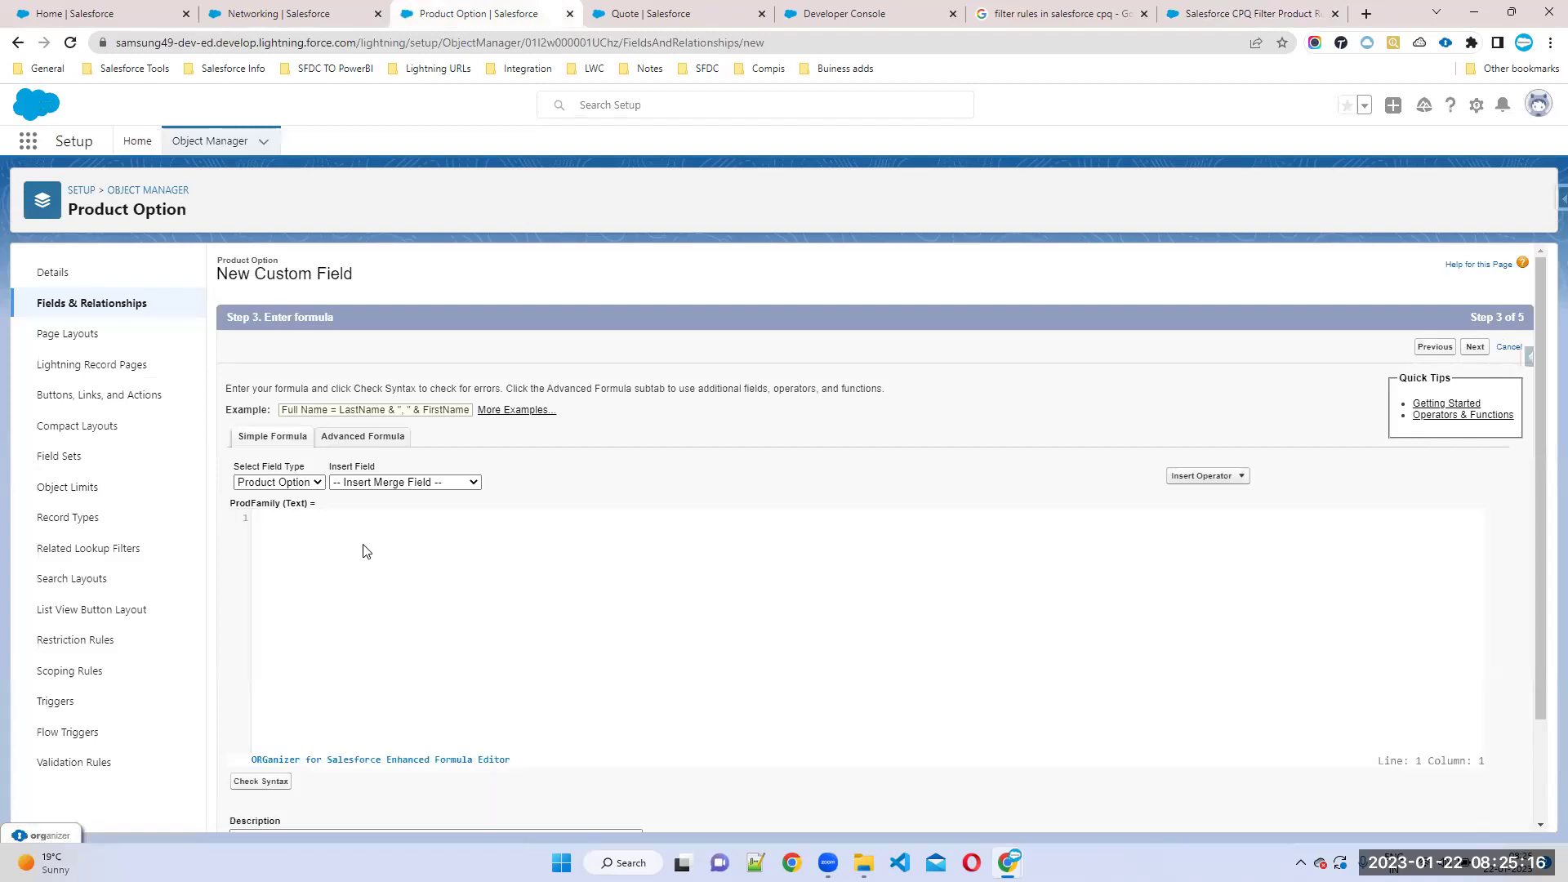
Step: Consult the help article's Product Option formula instruction, enter "Test" in quotes as the ProdFamily formula and check its syntax
click(874, 8)
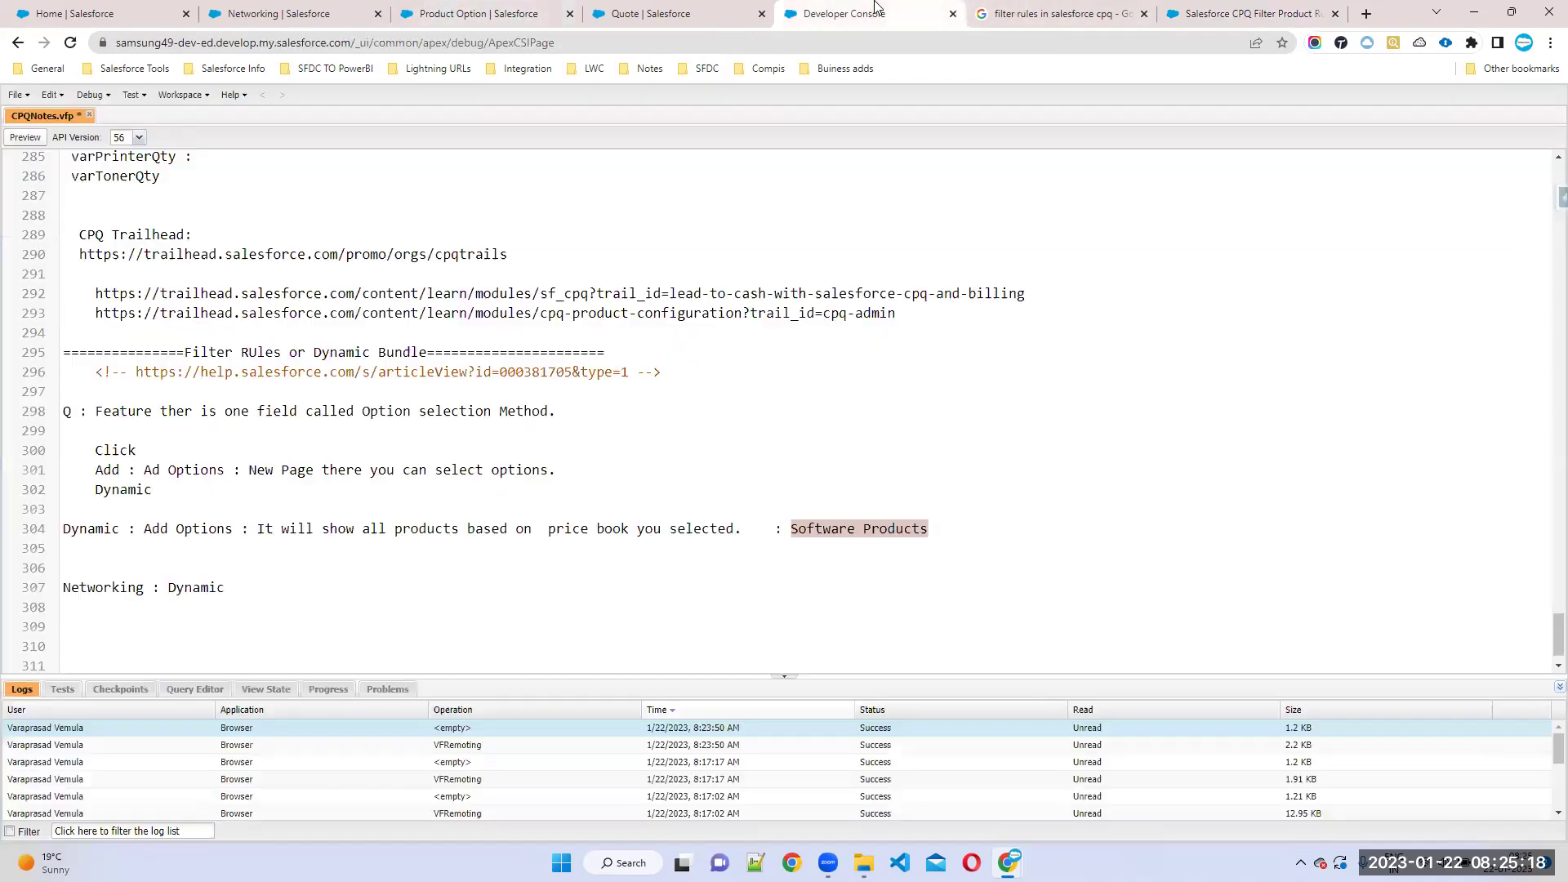
click(1250, 13)
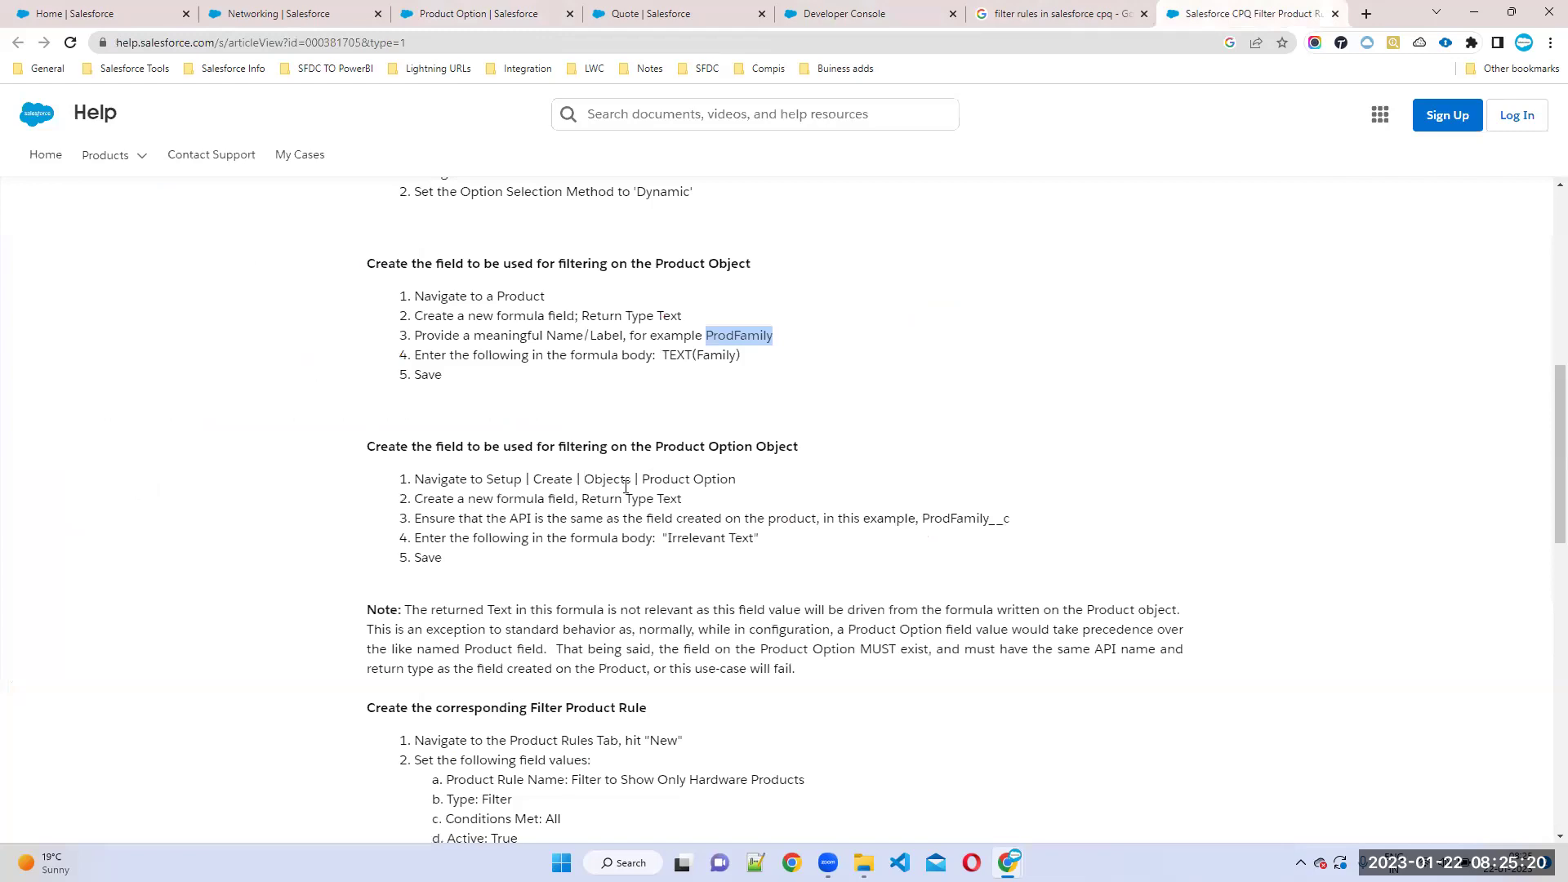
drag(667, 537, 808, 549)
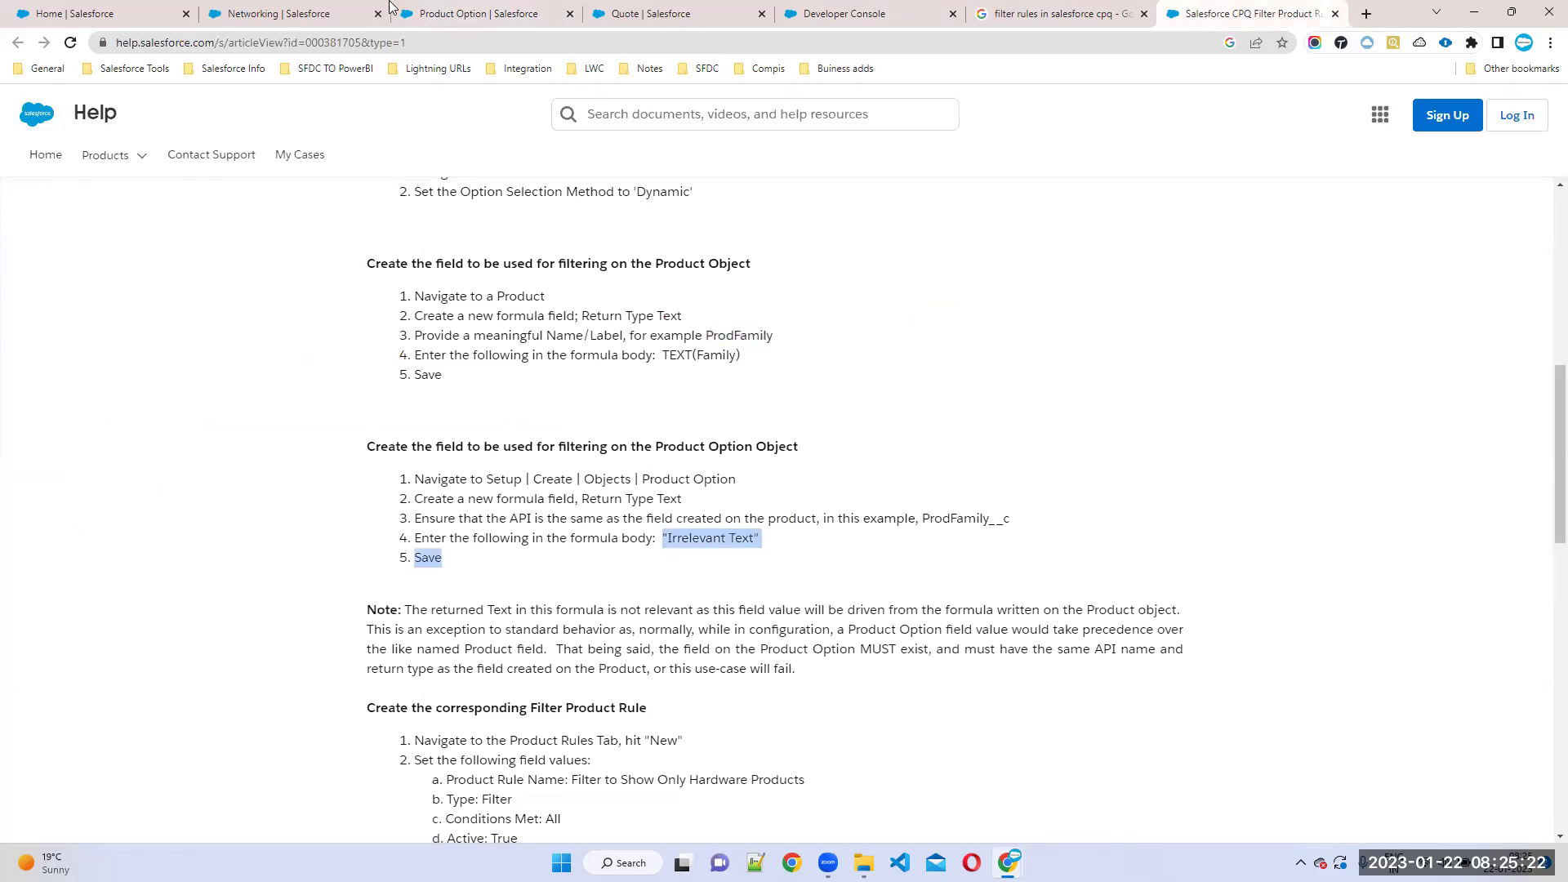
click(472, 12)
click(315, 542)
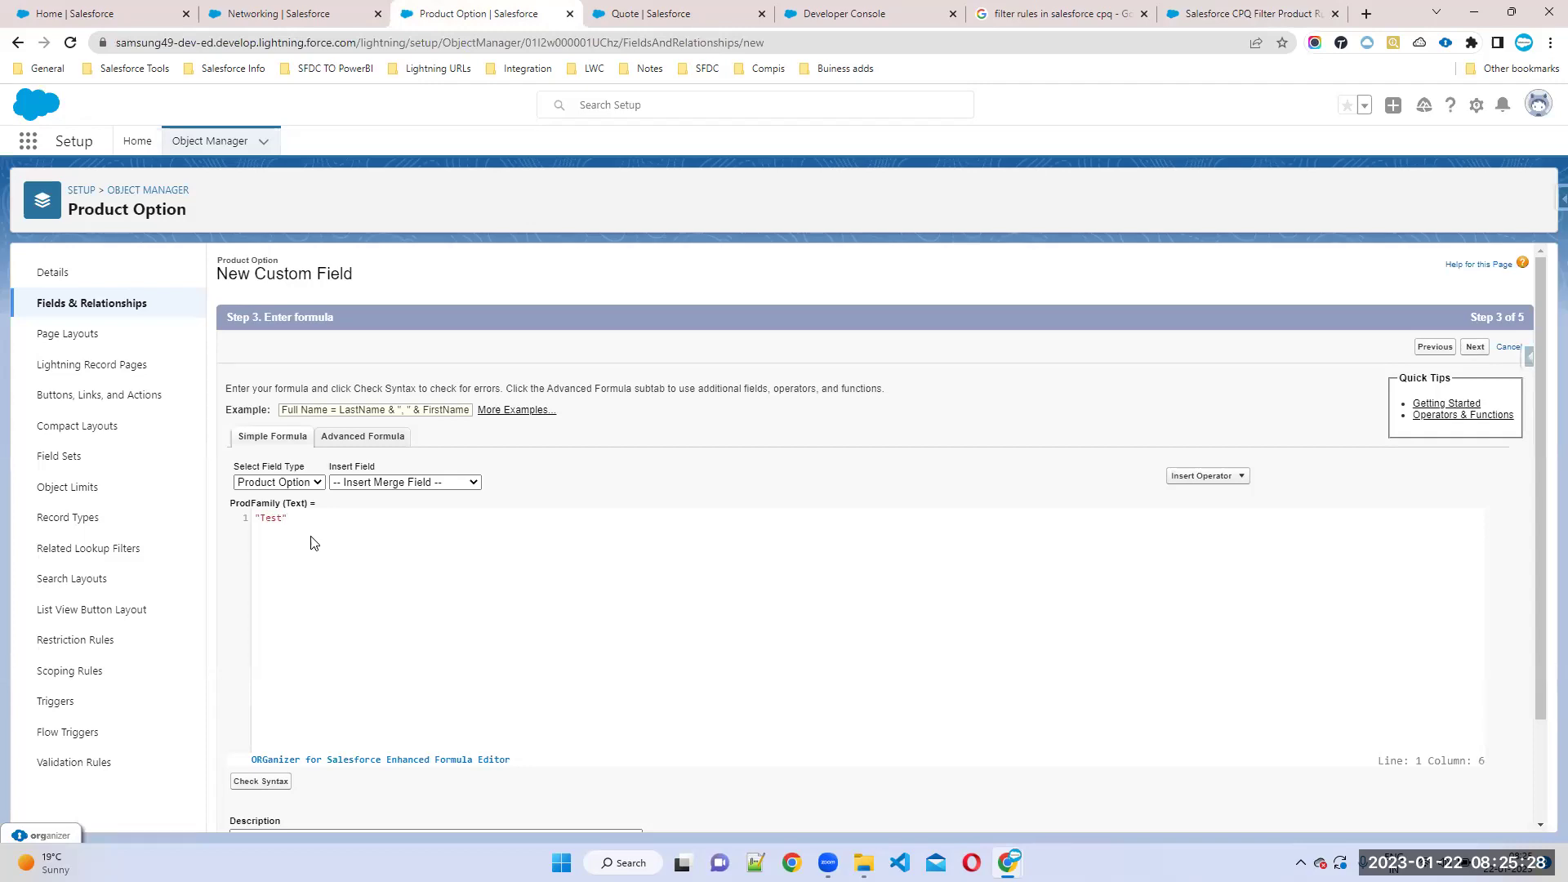
scroll(329, 599, down, 2)
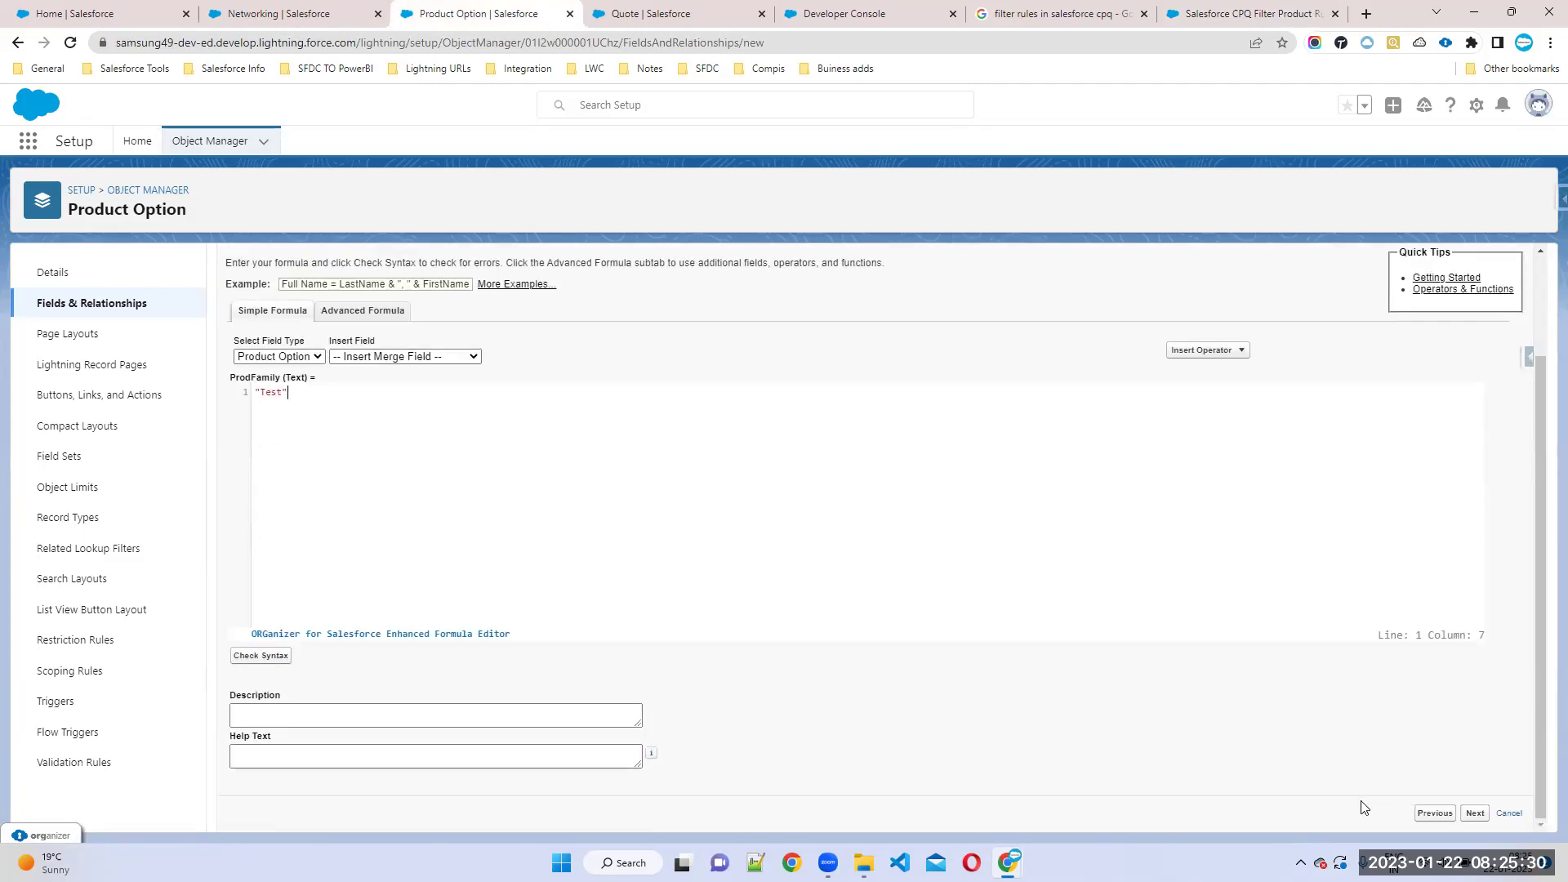
click(276, 658)
scroll(771, 637, down, 3)
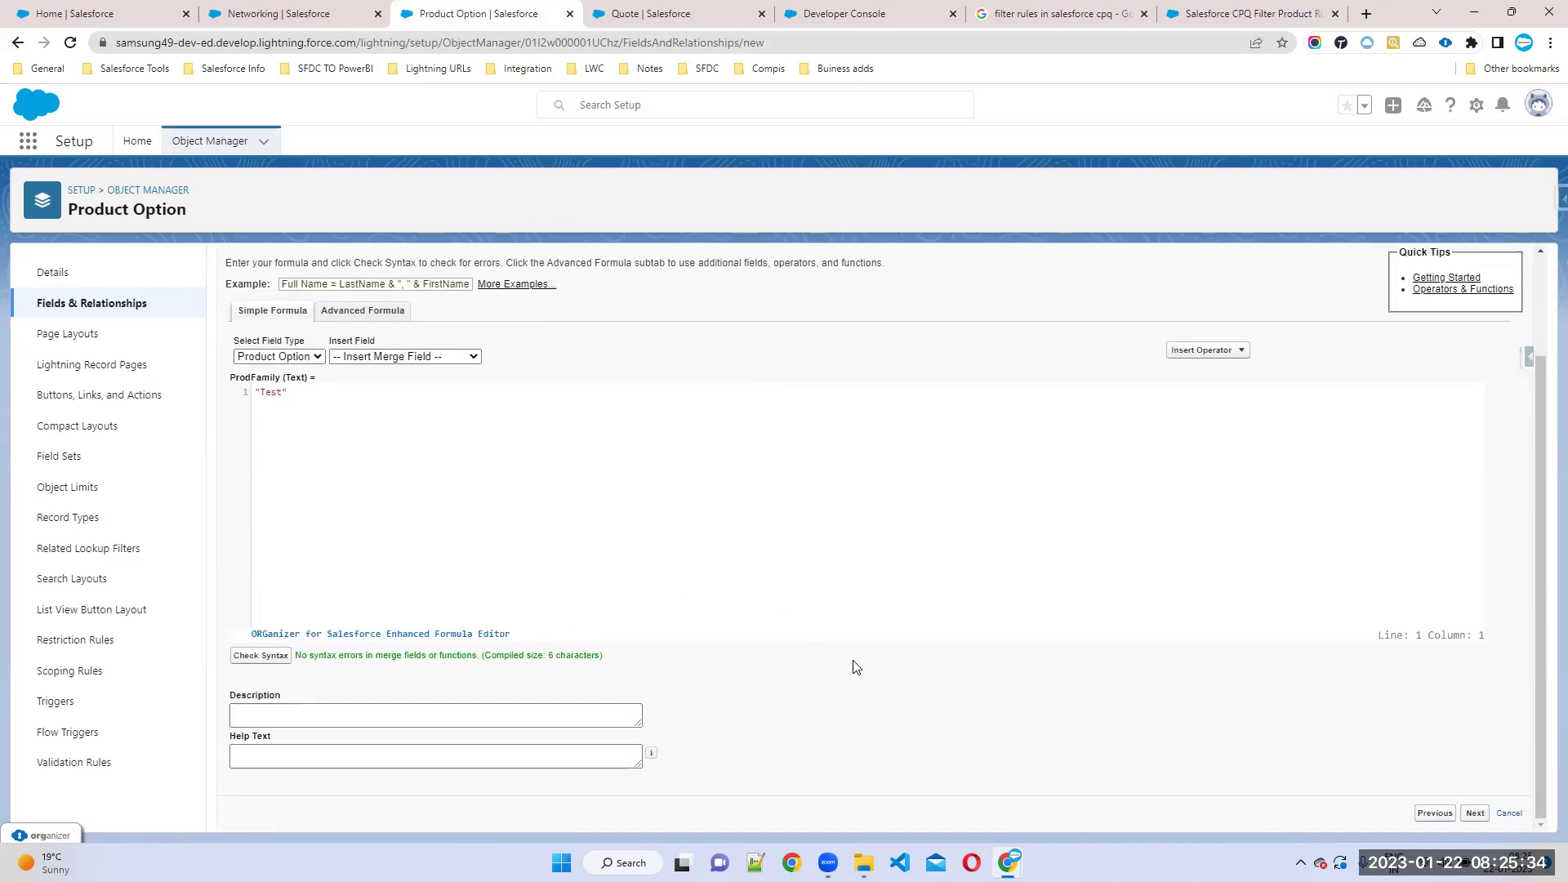
Step: Make the Product Option field ProdFamily visible to all profiles, keep it on the Product Option Layout and save it
click(1474, 813)
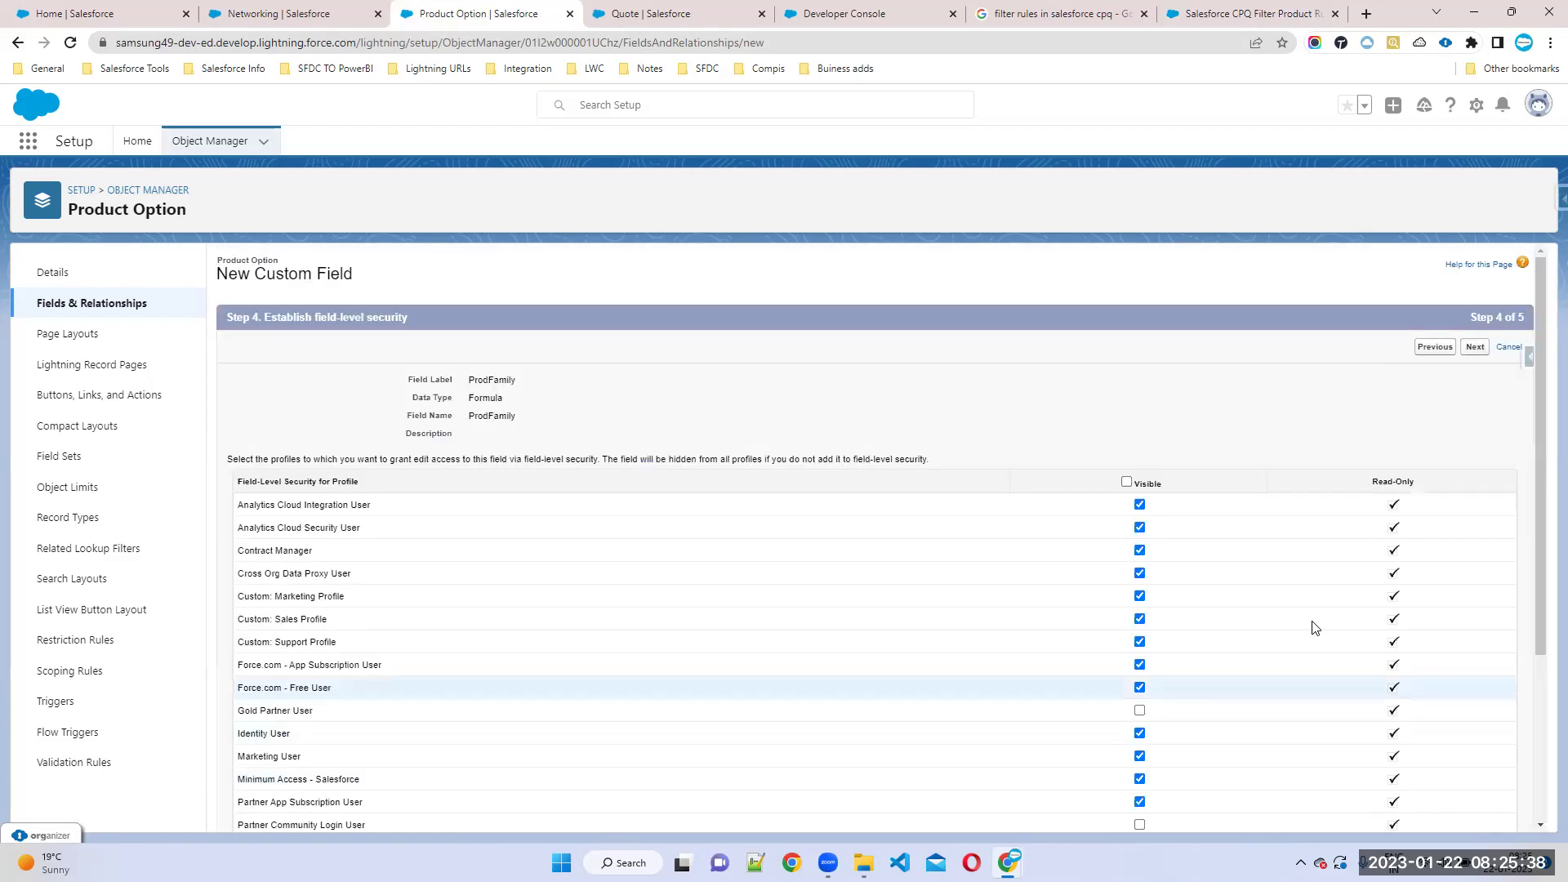
click(1127, 483)
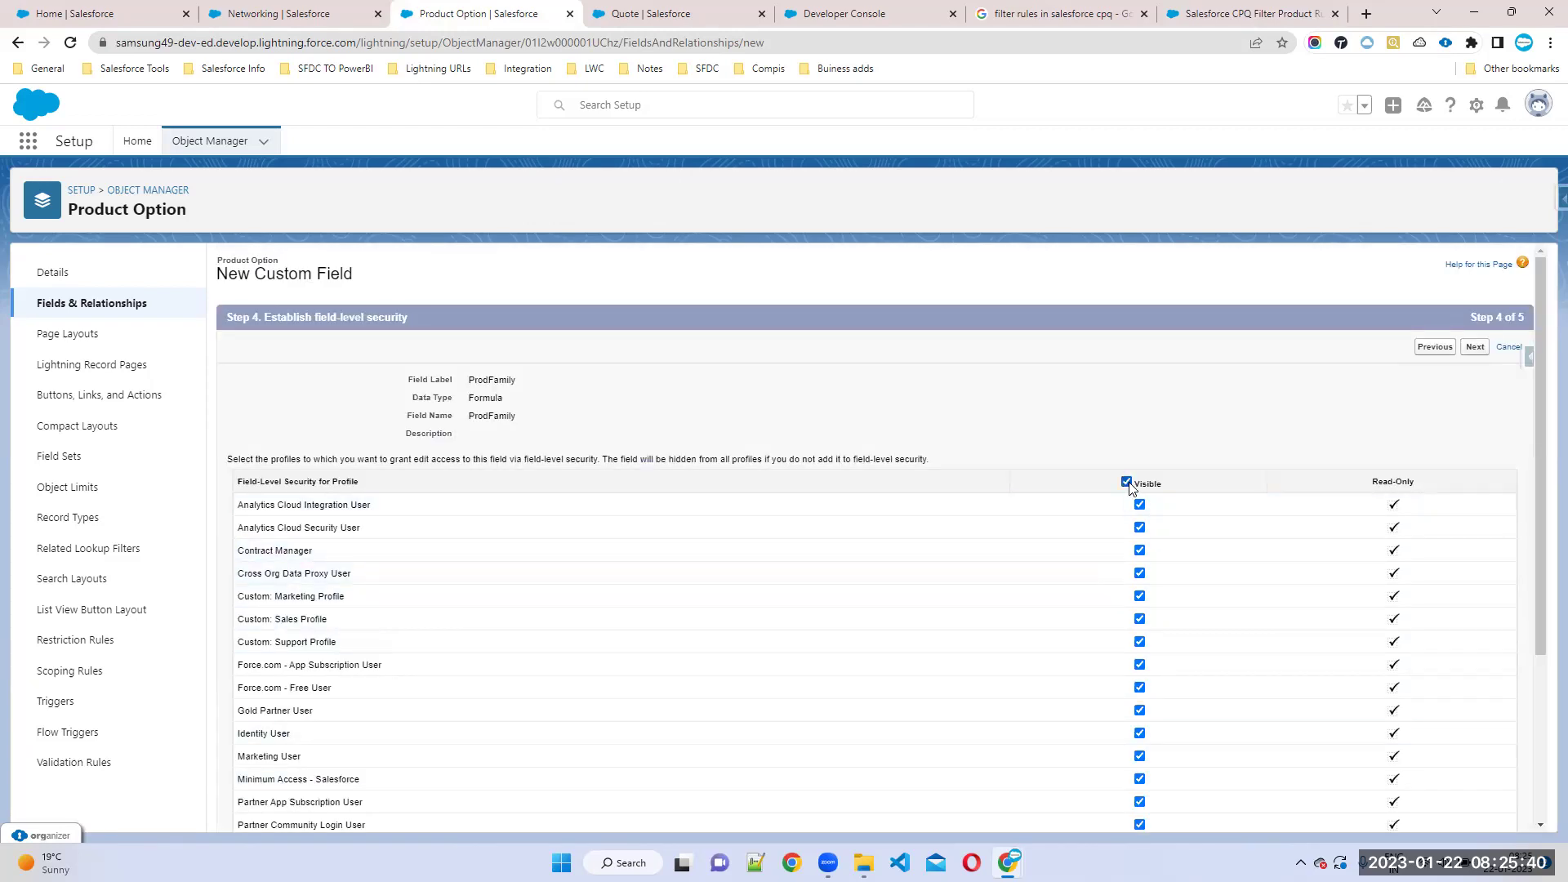
click(1474, 348)
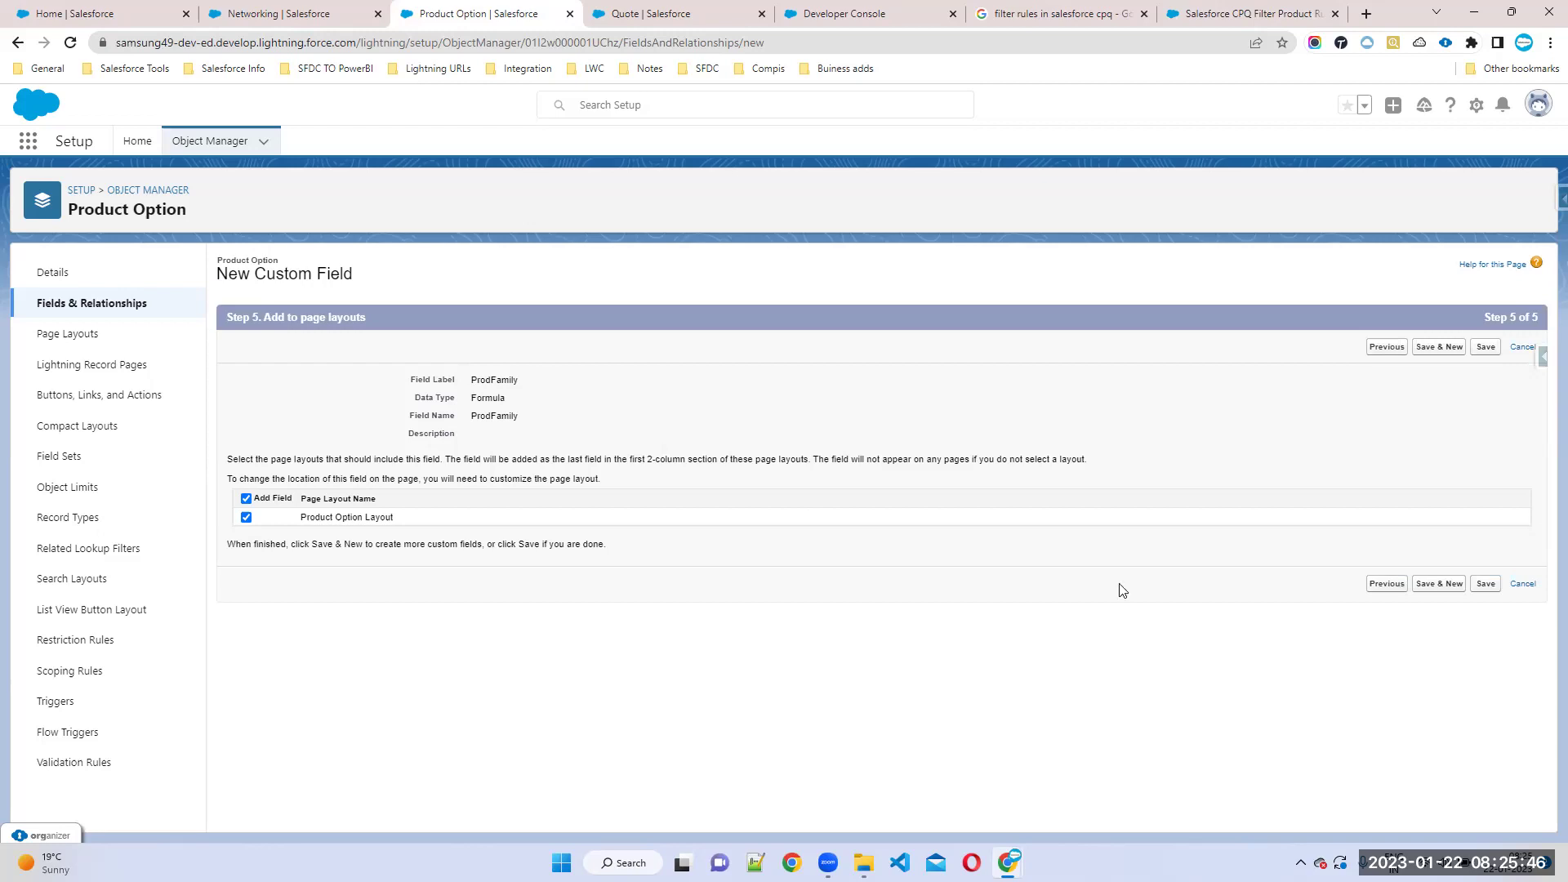
click(1485, 584)
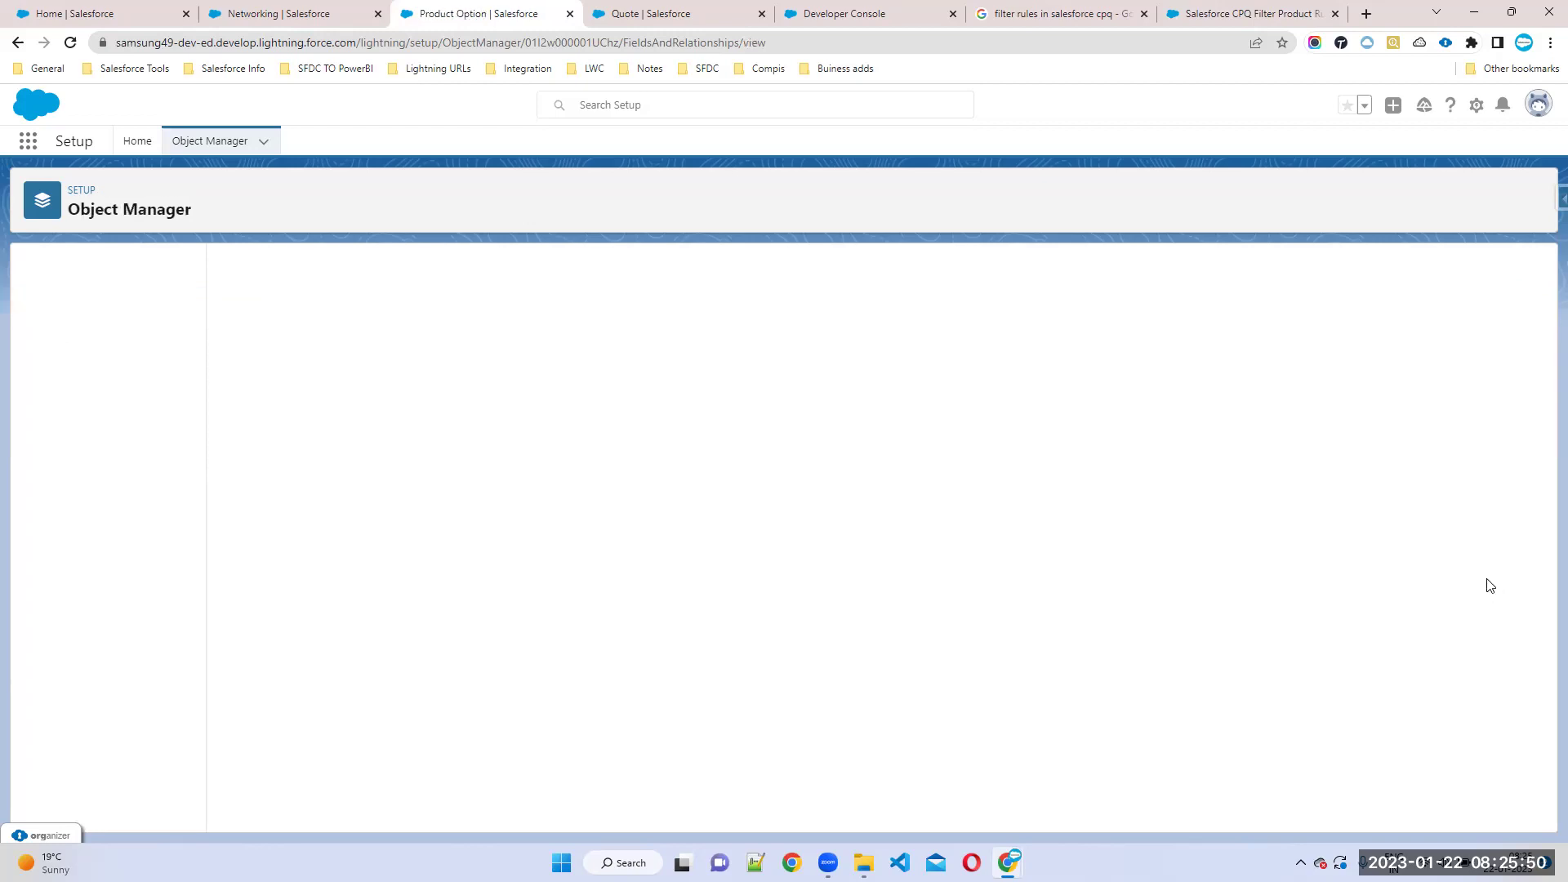
Step: Review the help article's instructions for the Product and Product Option formula fields and the corresponding filter product rule
click(860, 12)
click(1212, 14)
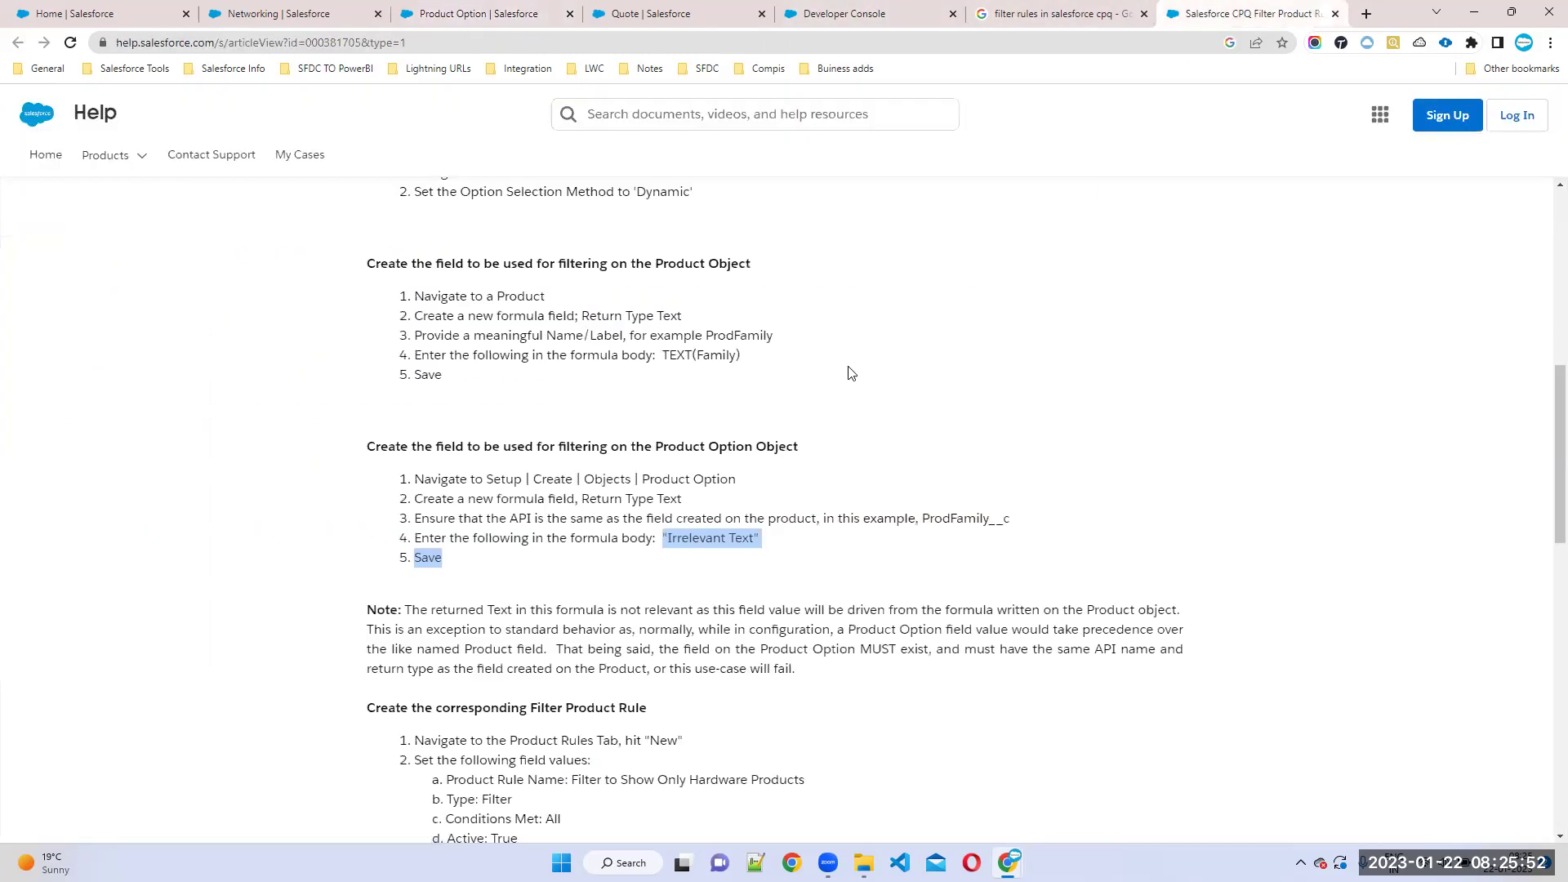
drag(386, 288, 788, 376)
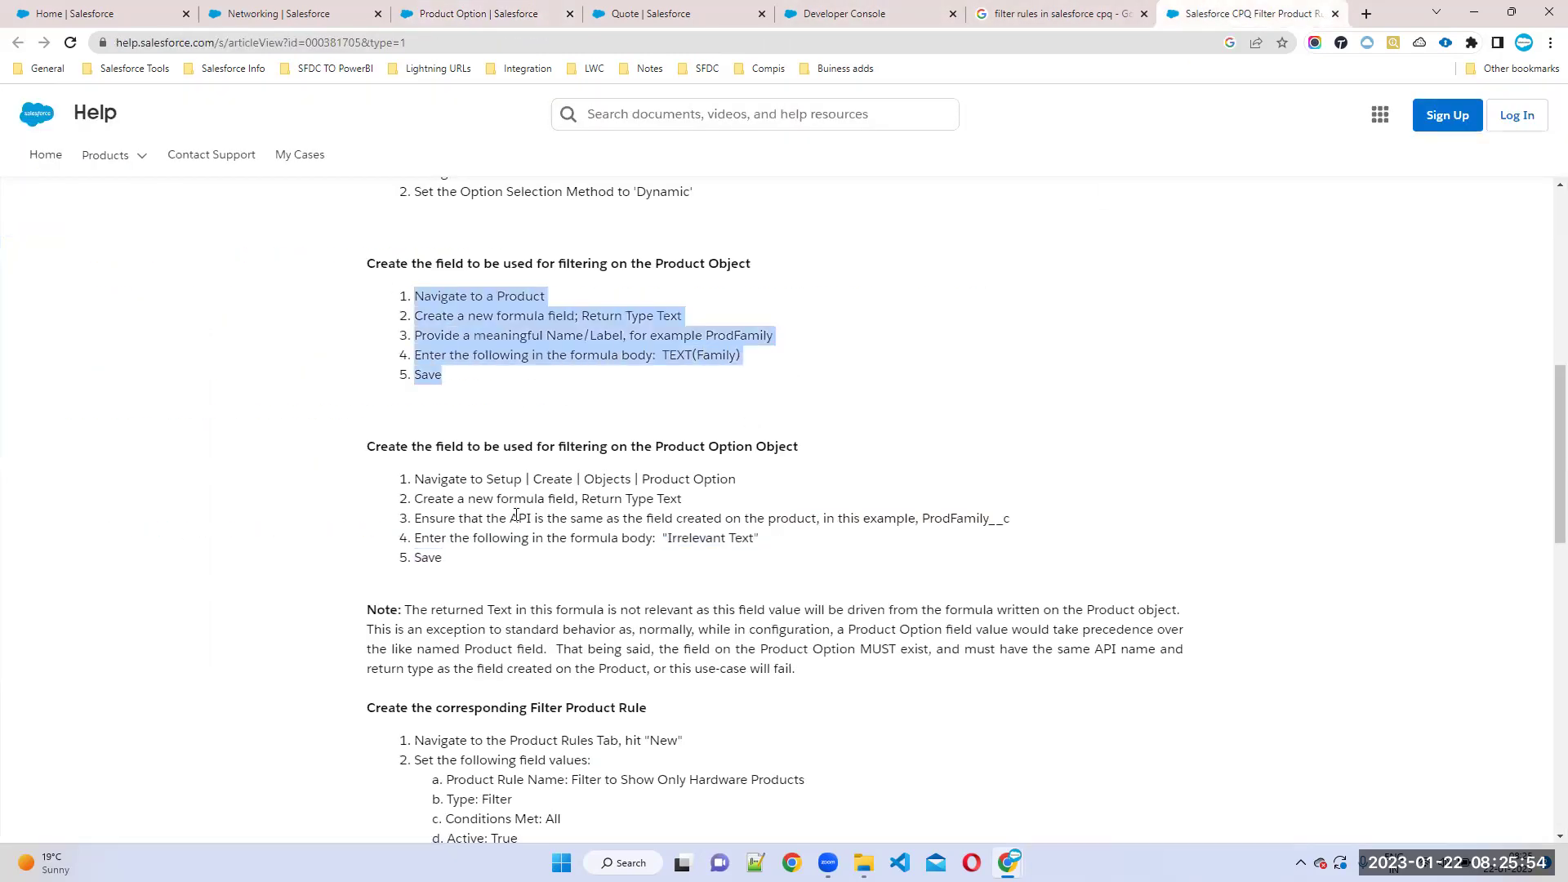
drag(392, 483, 780, 547)
double_click(717, 355)
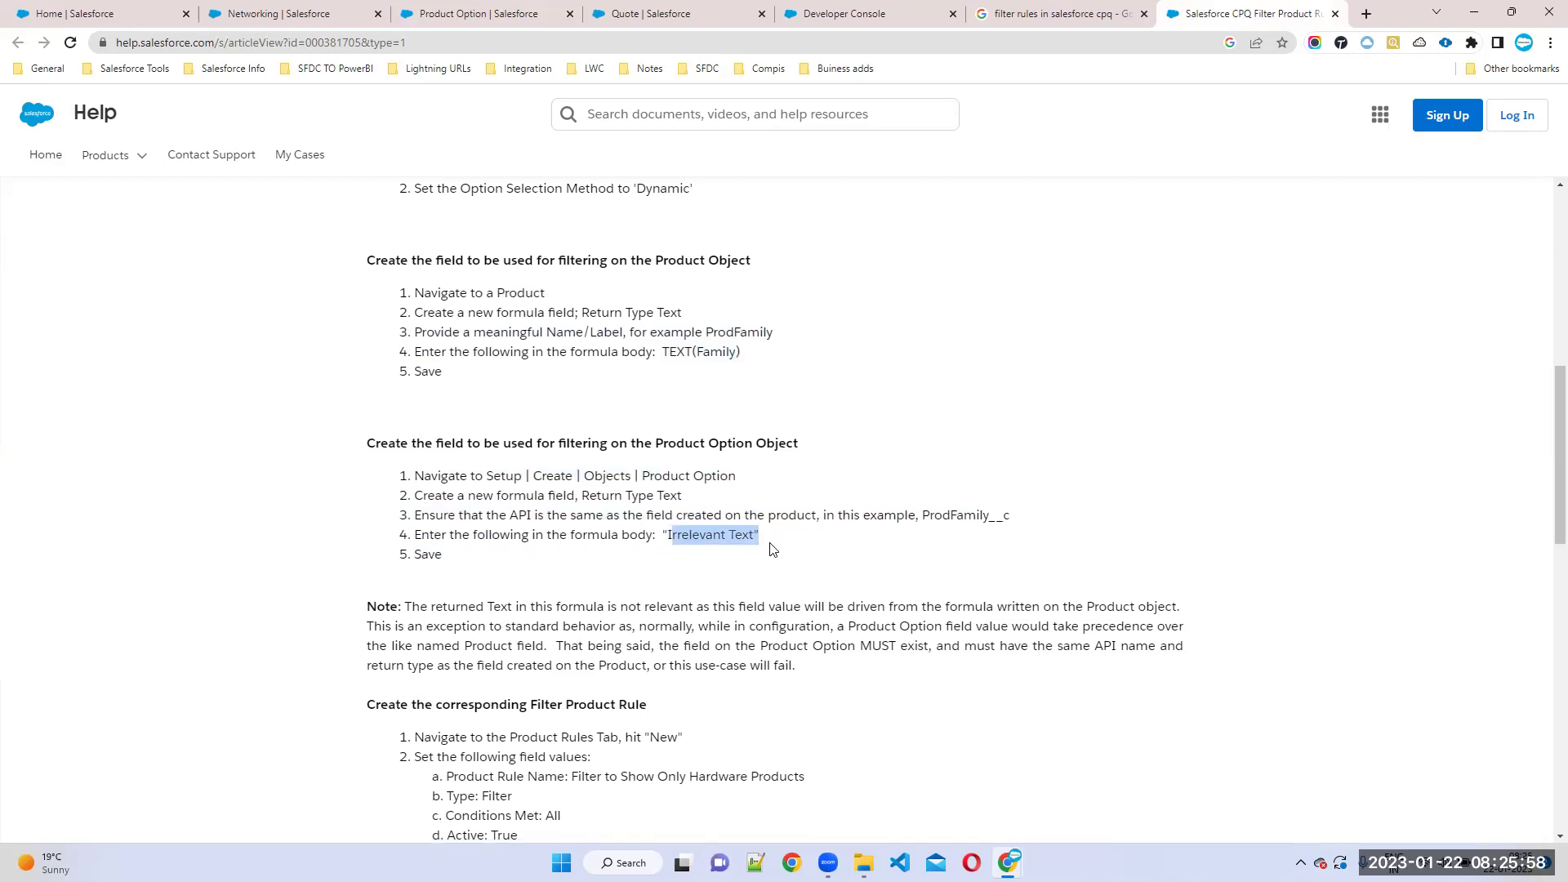
scroll(770, 549, down, 6)
drag(389, 254, 921, 713)
click(1078, 688)
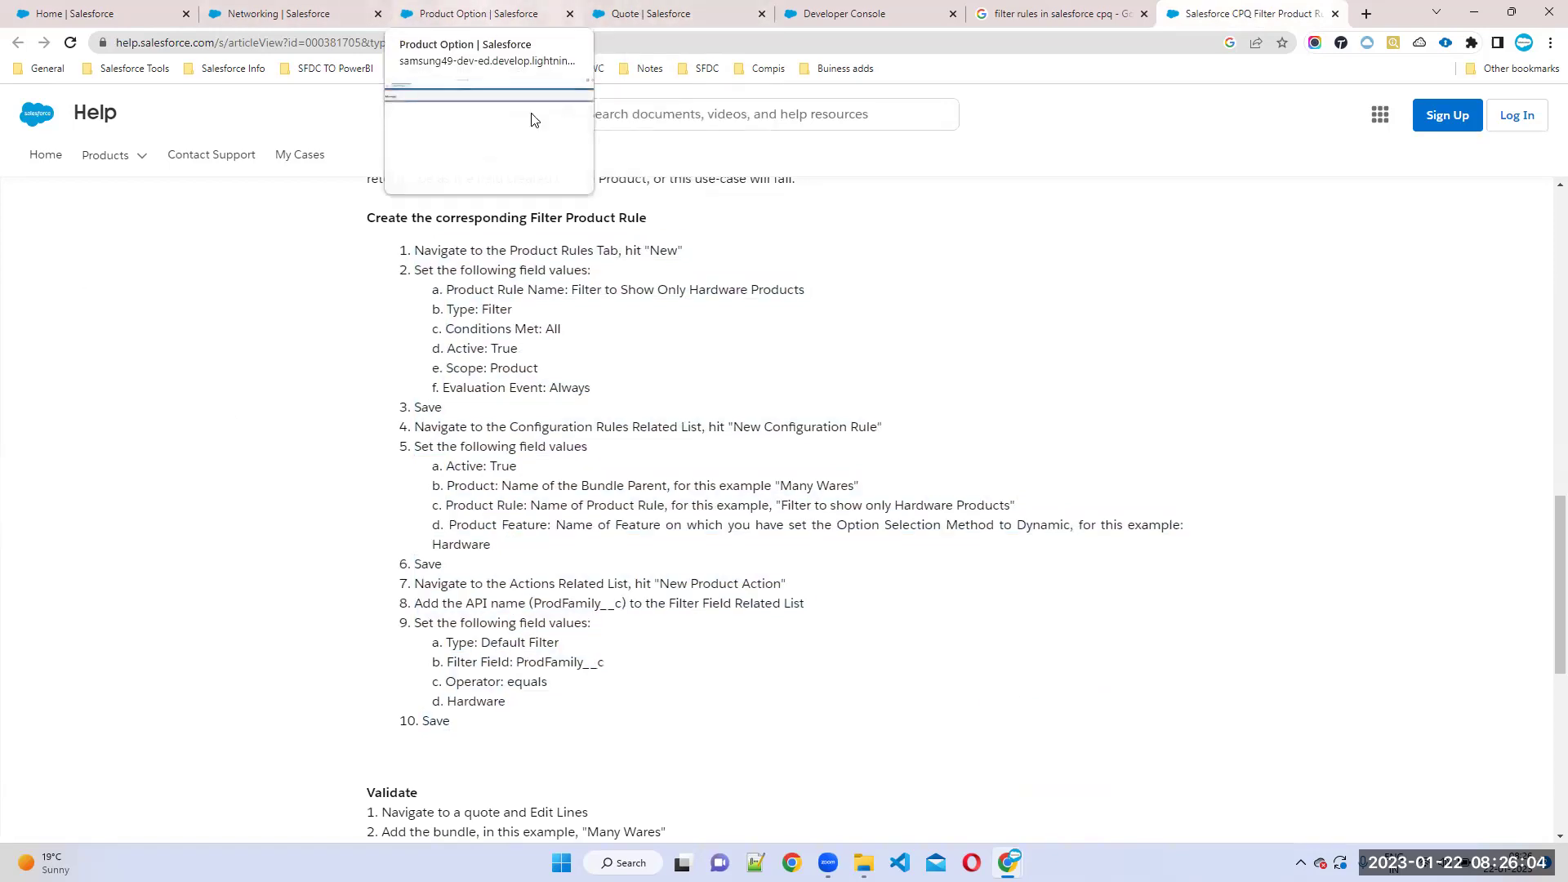
Step: Start a new product rule named "Filter Rules Demo" with type Filter, Active enabled and Conditions Met set to All
click(300, 11)
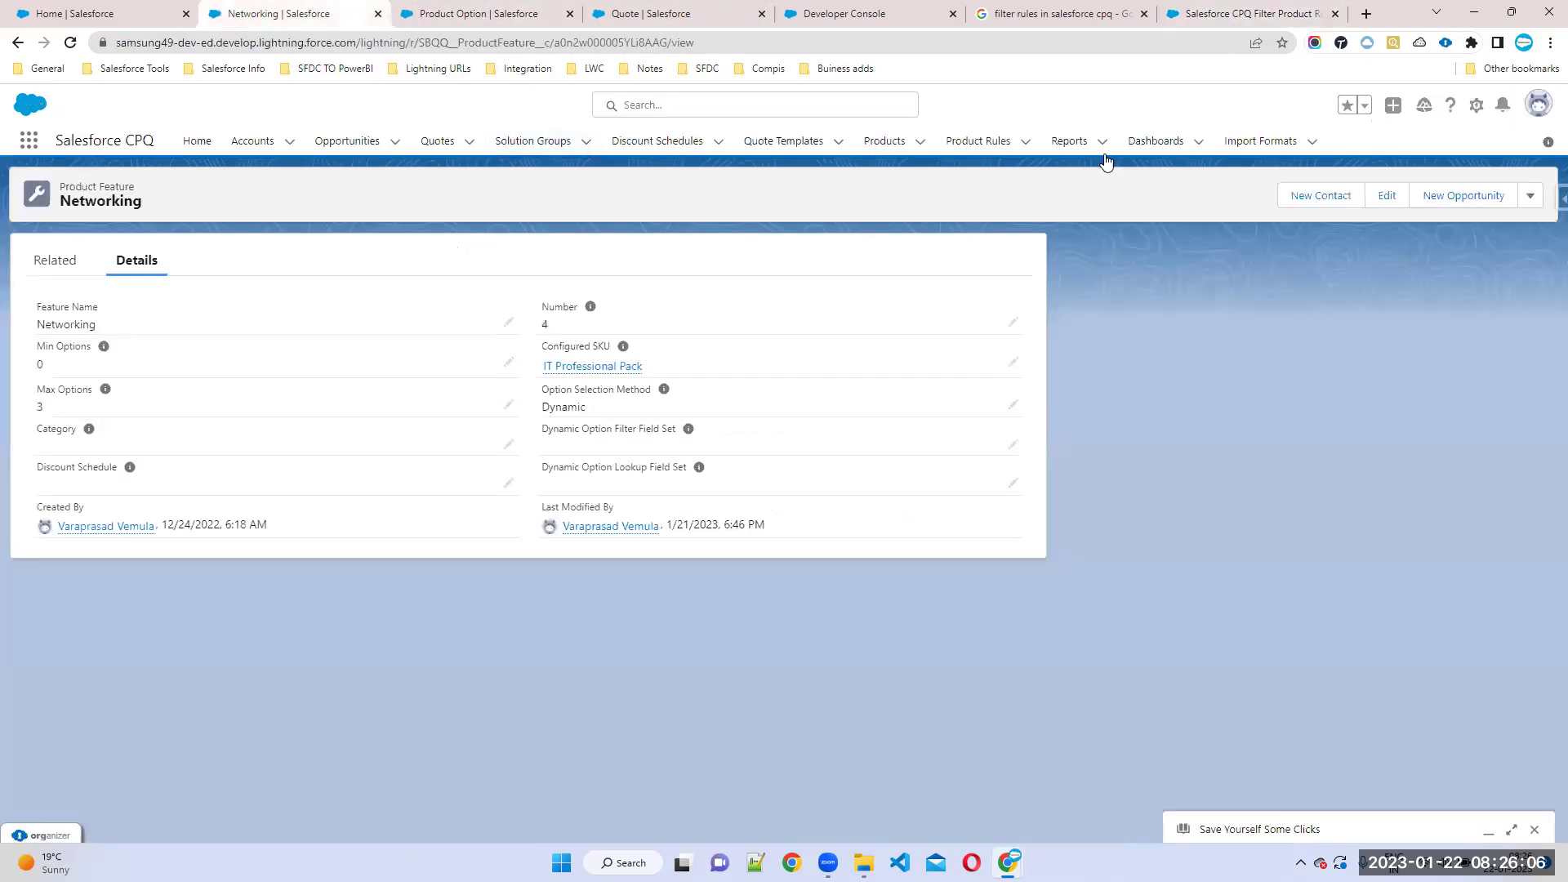
click(975, 145)
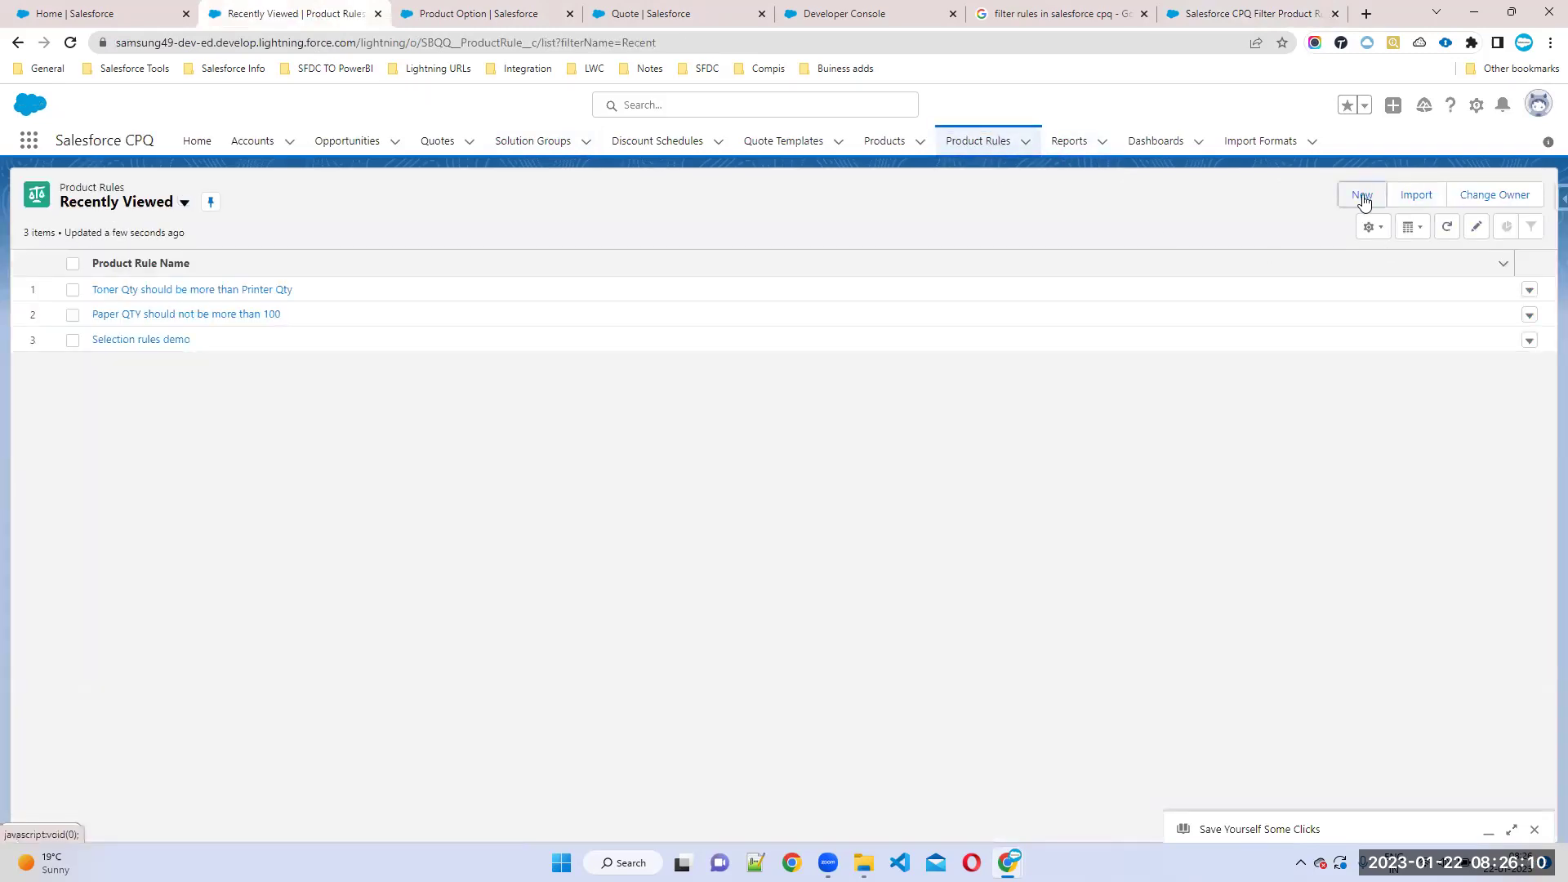
click(1362, 195)
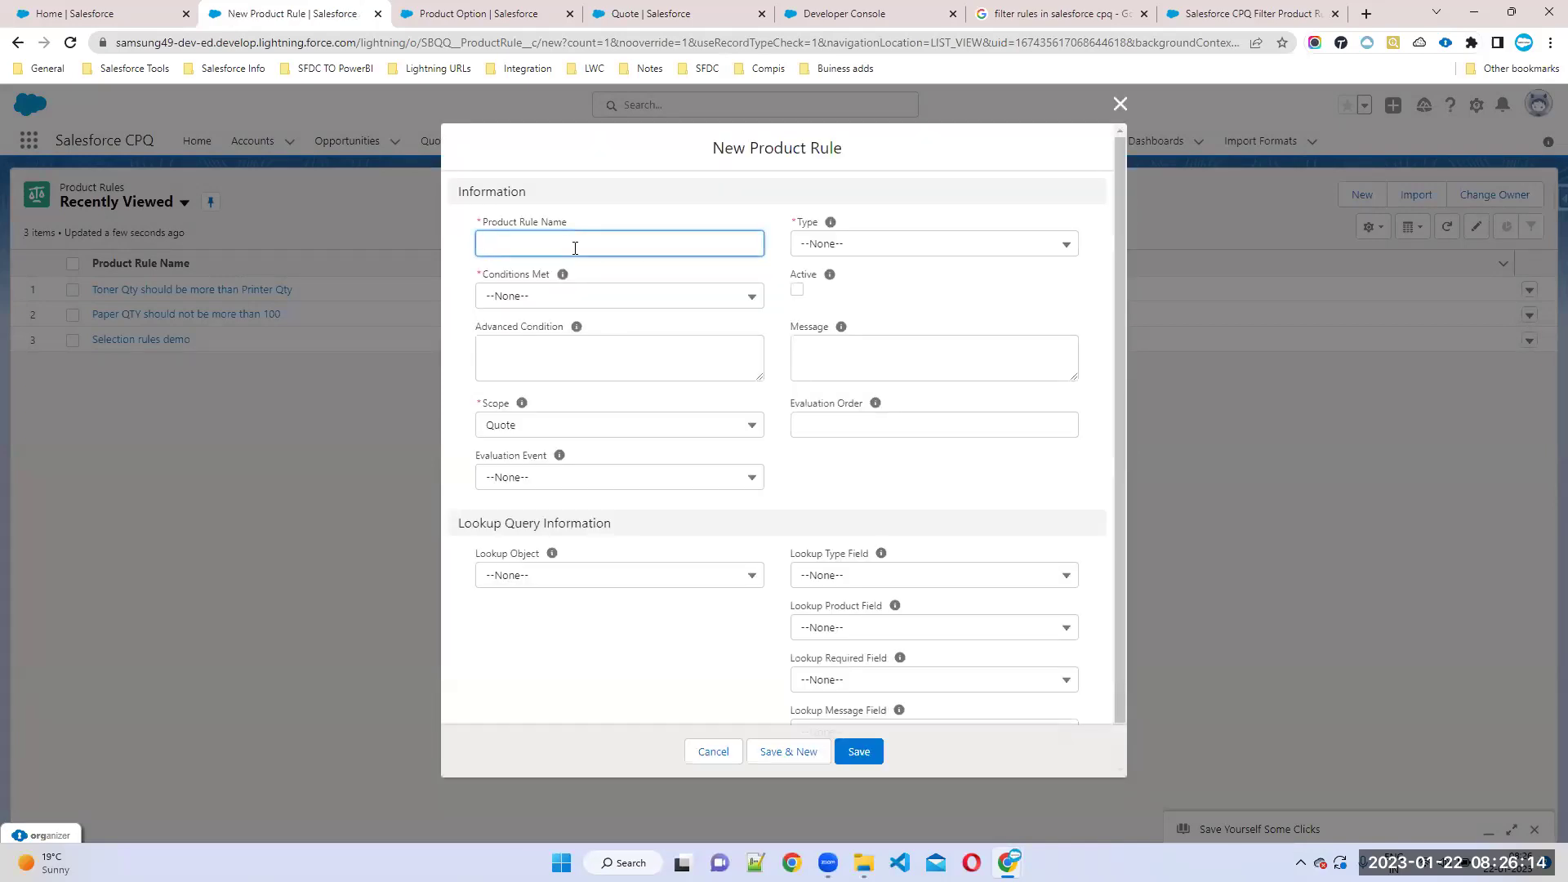
text(Filter Rules Demo)
click(826, 245)
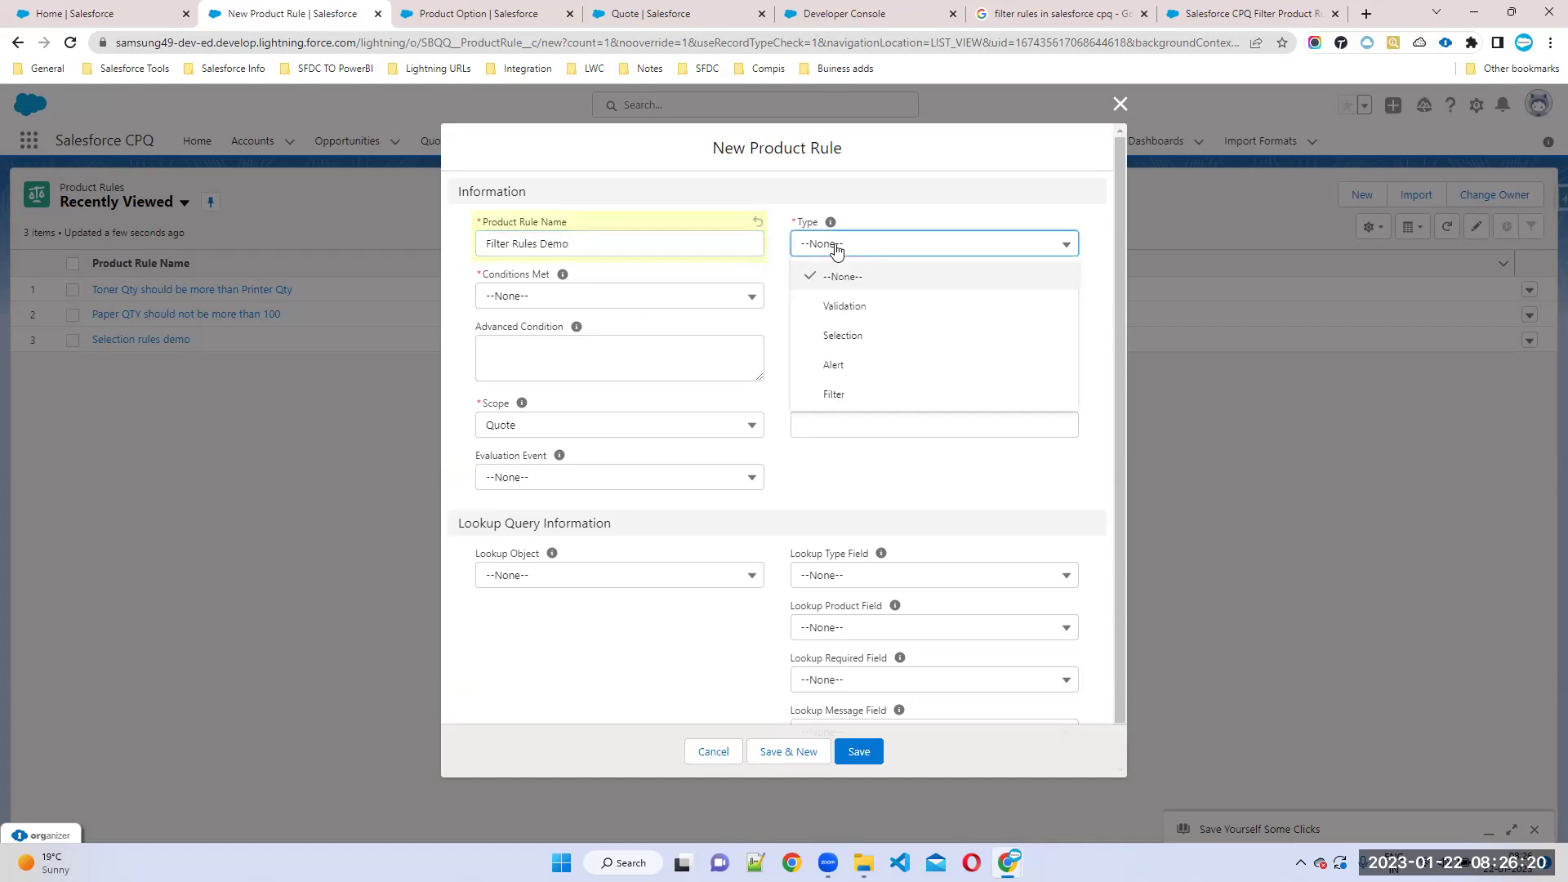
click(908, 403)
click(798, 290)
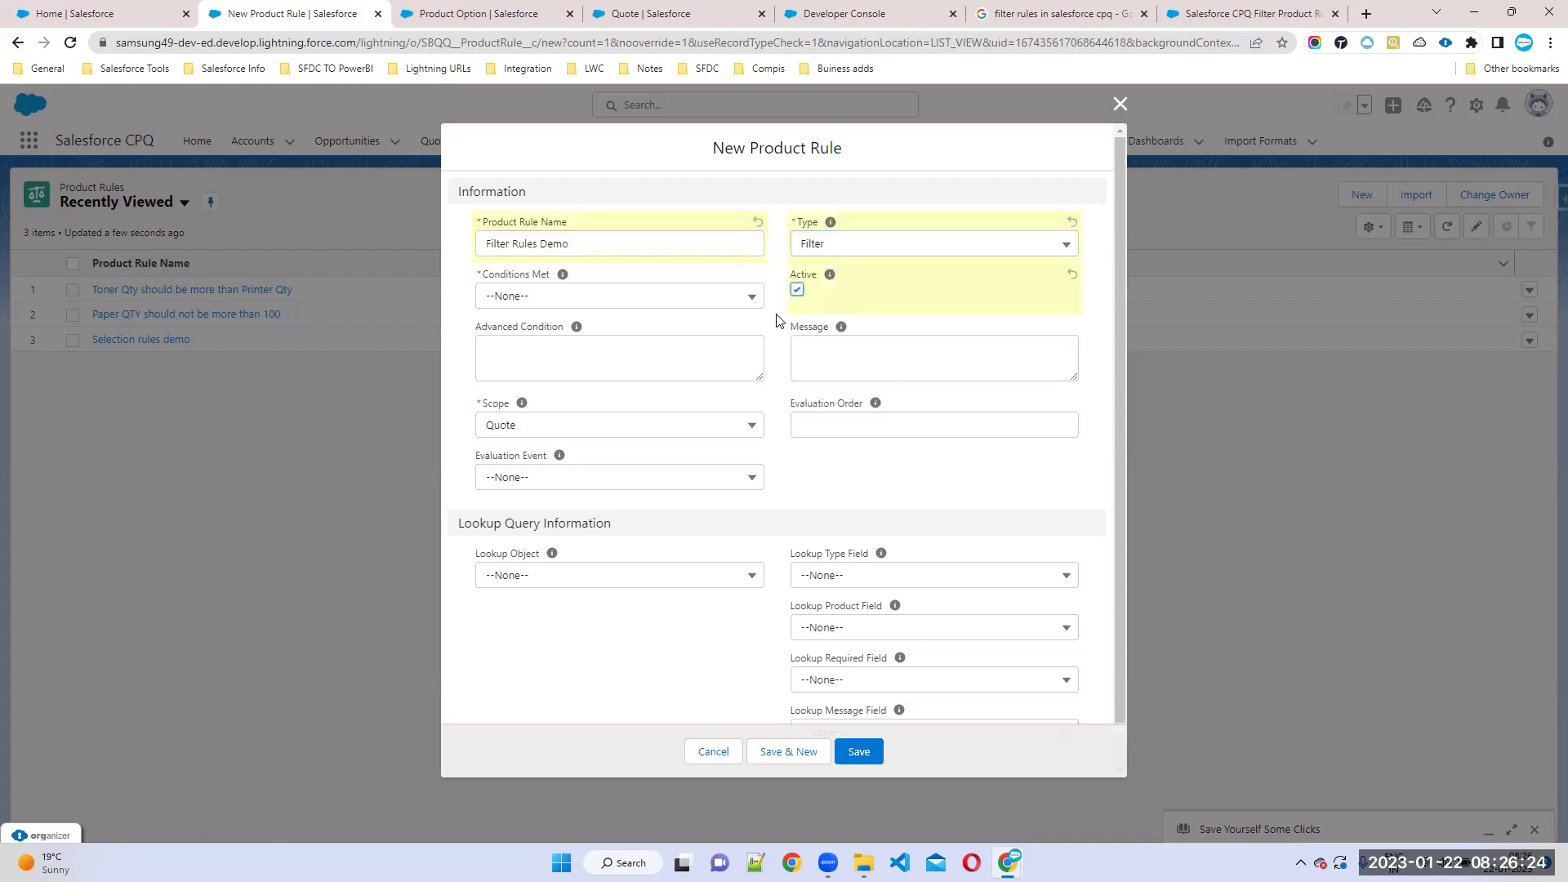
click(576, 302)
click(560, 353)
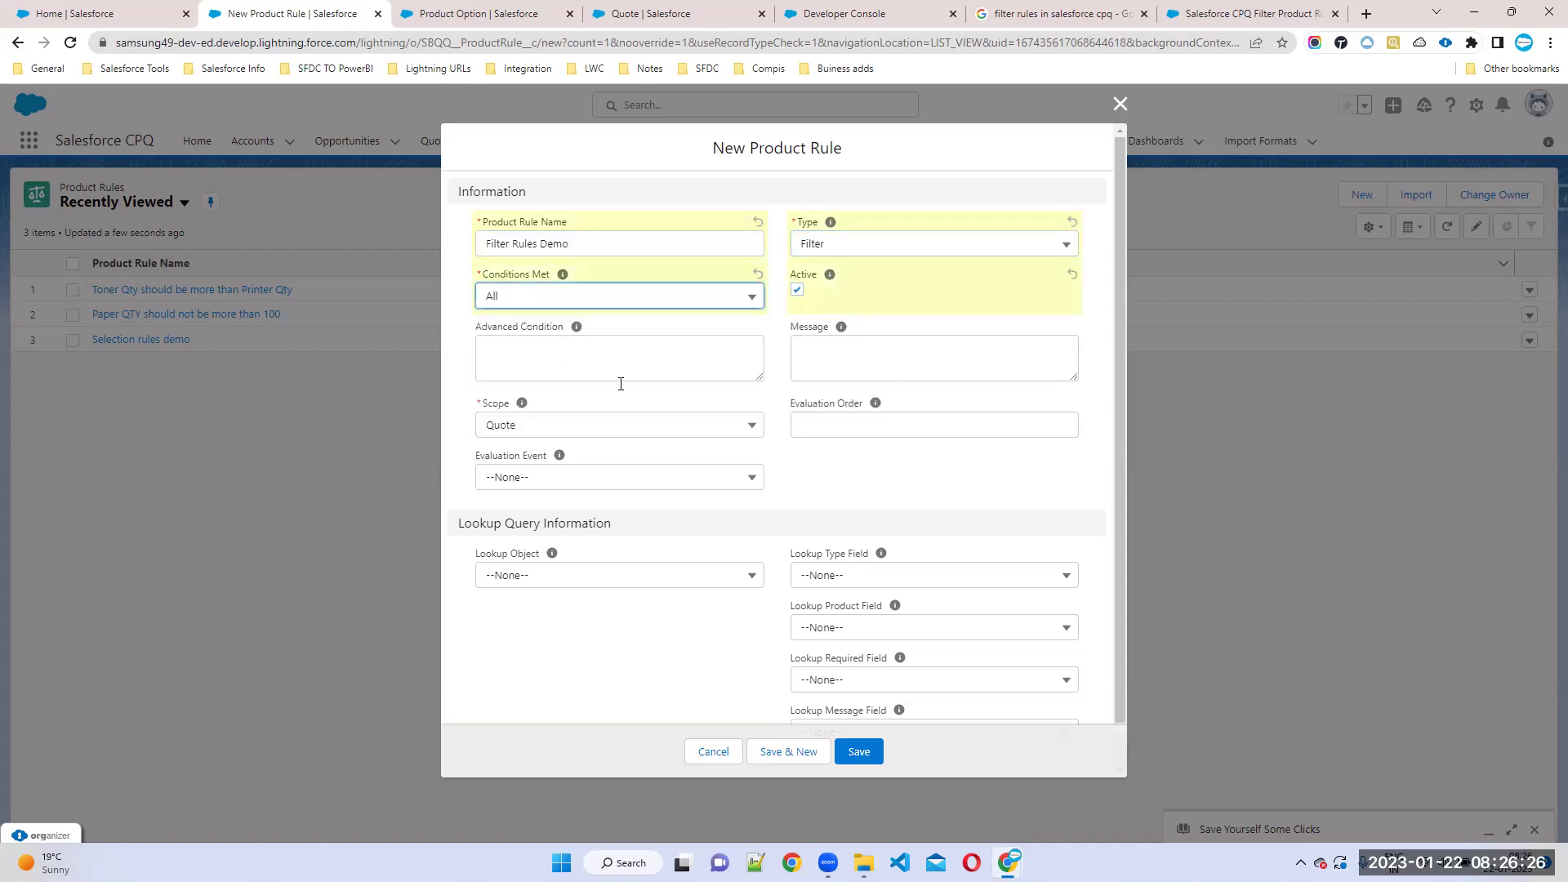
Step: Set the product rule's evaluation order to 40, scope to Product and evaluation event to Always, and save it
click(871, 362)
click(869, 434)
text(40)
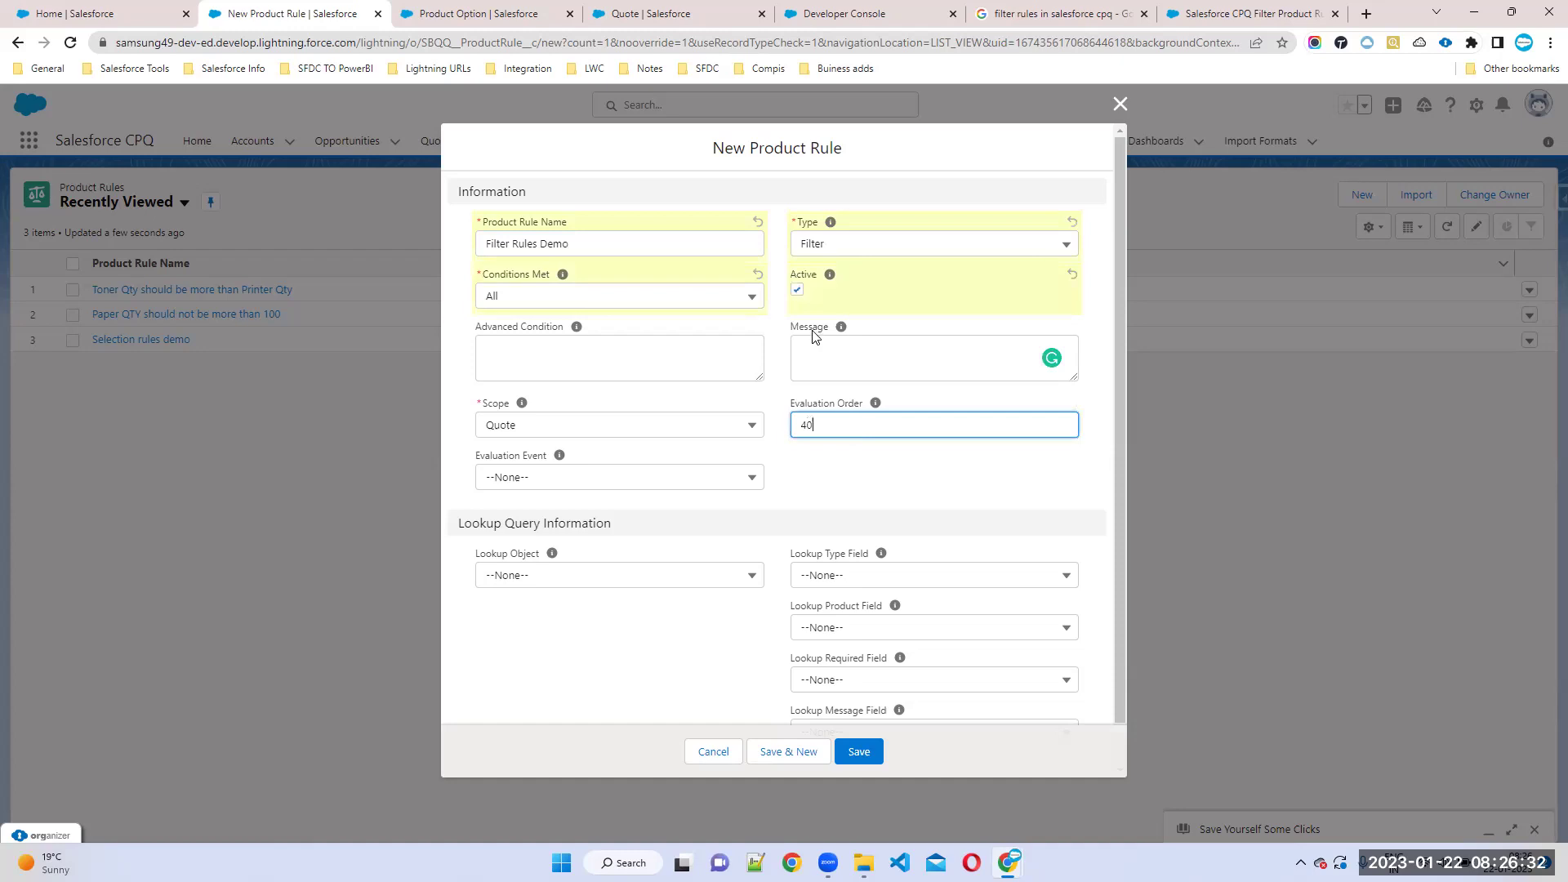
click(846, 478)
click(539, 424)
click(539, 518)
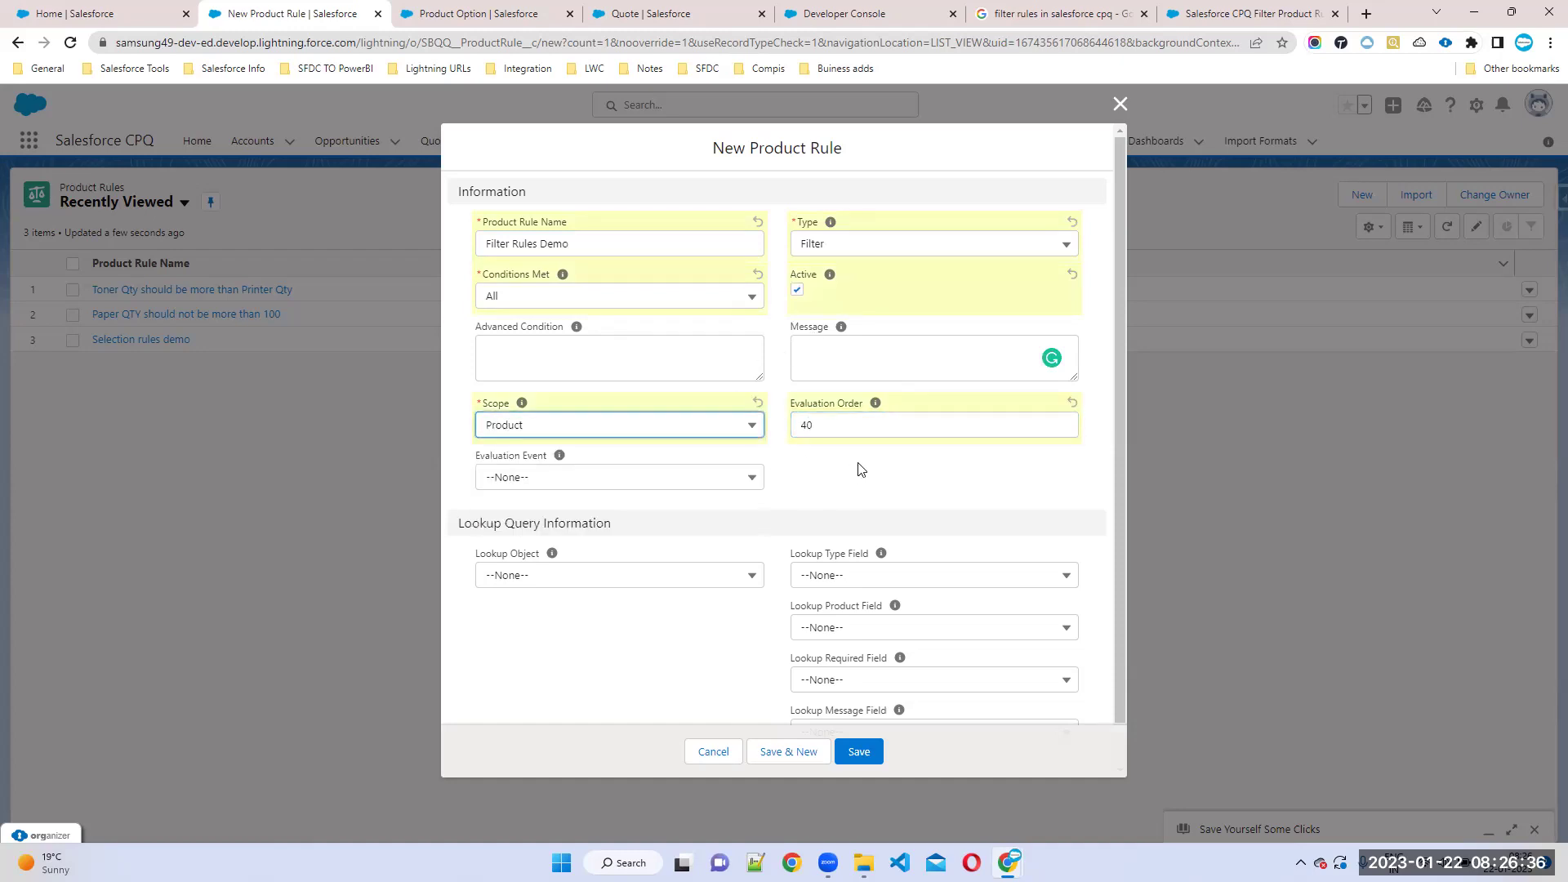
drag(480, 403, 602, 409)
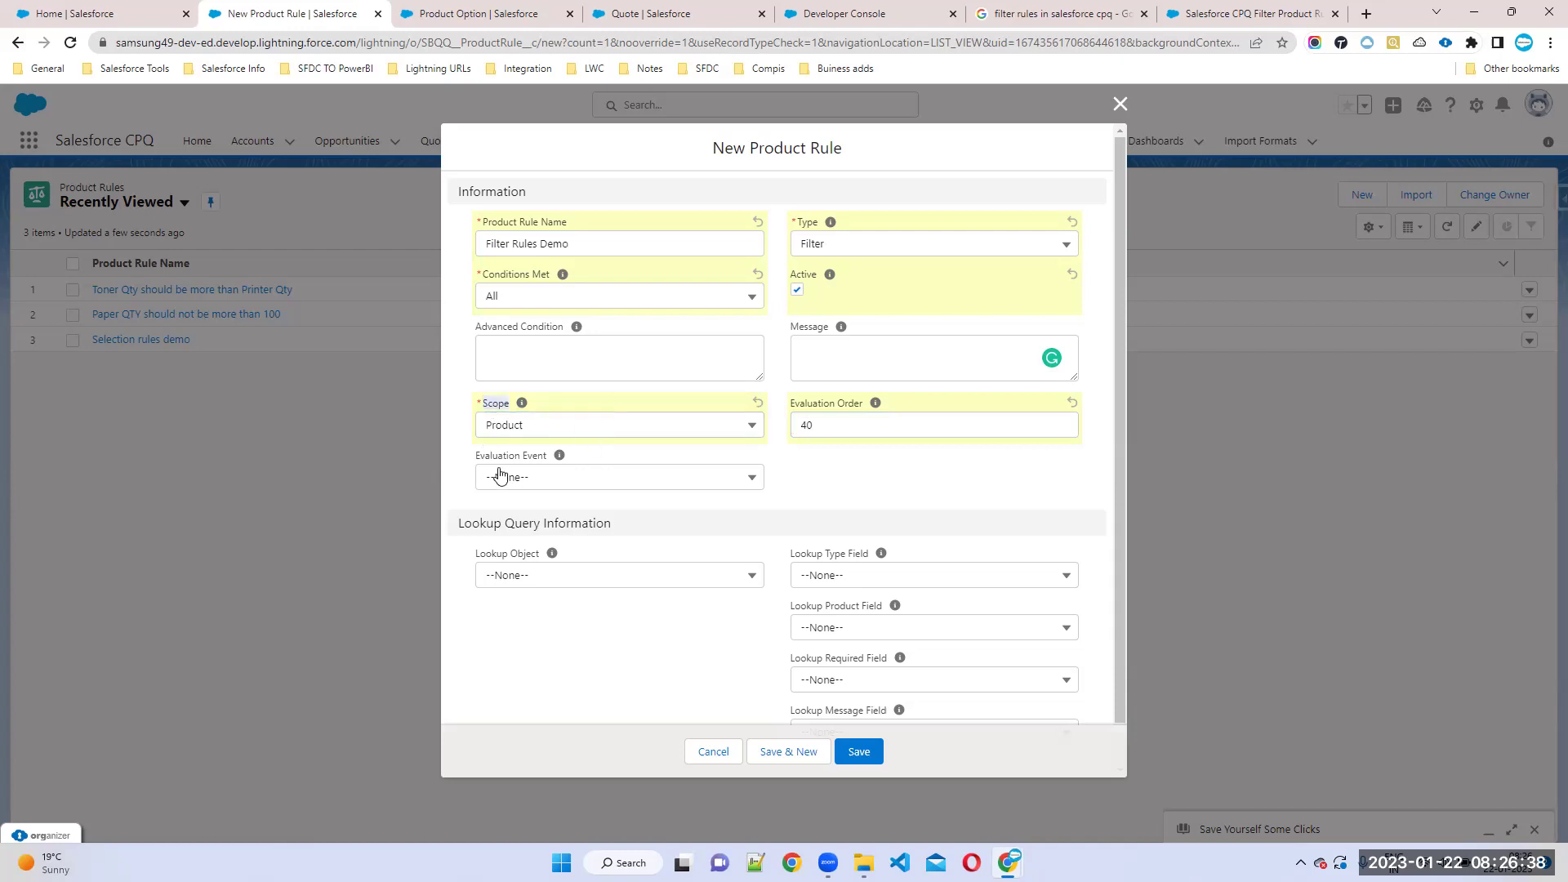
click(577, 486)
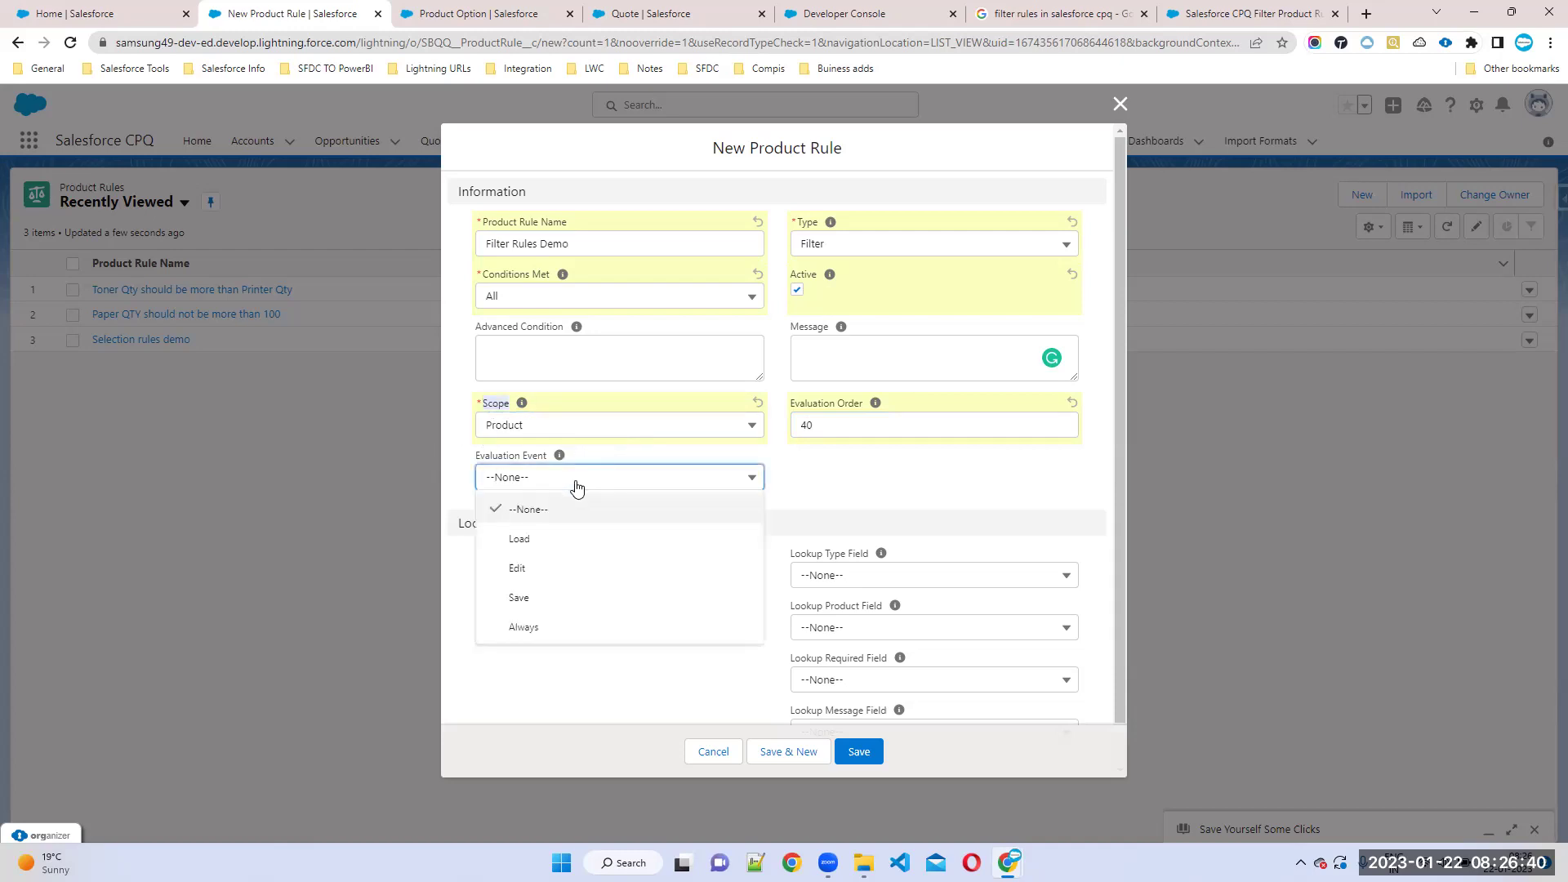
click(552, 628)
scroll(956, 637, down, 1)
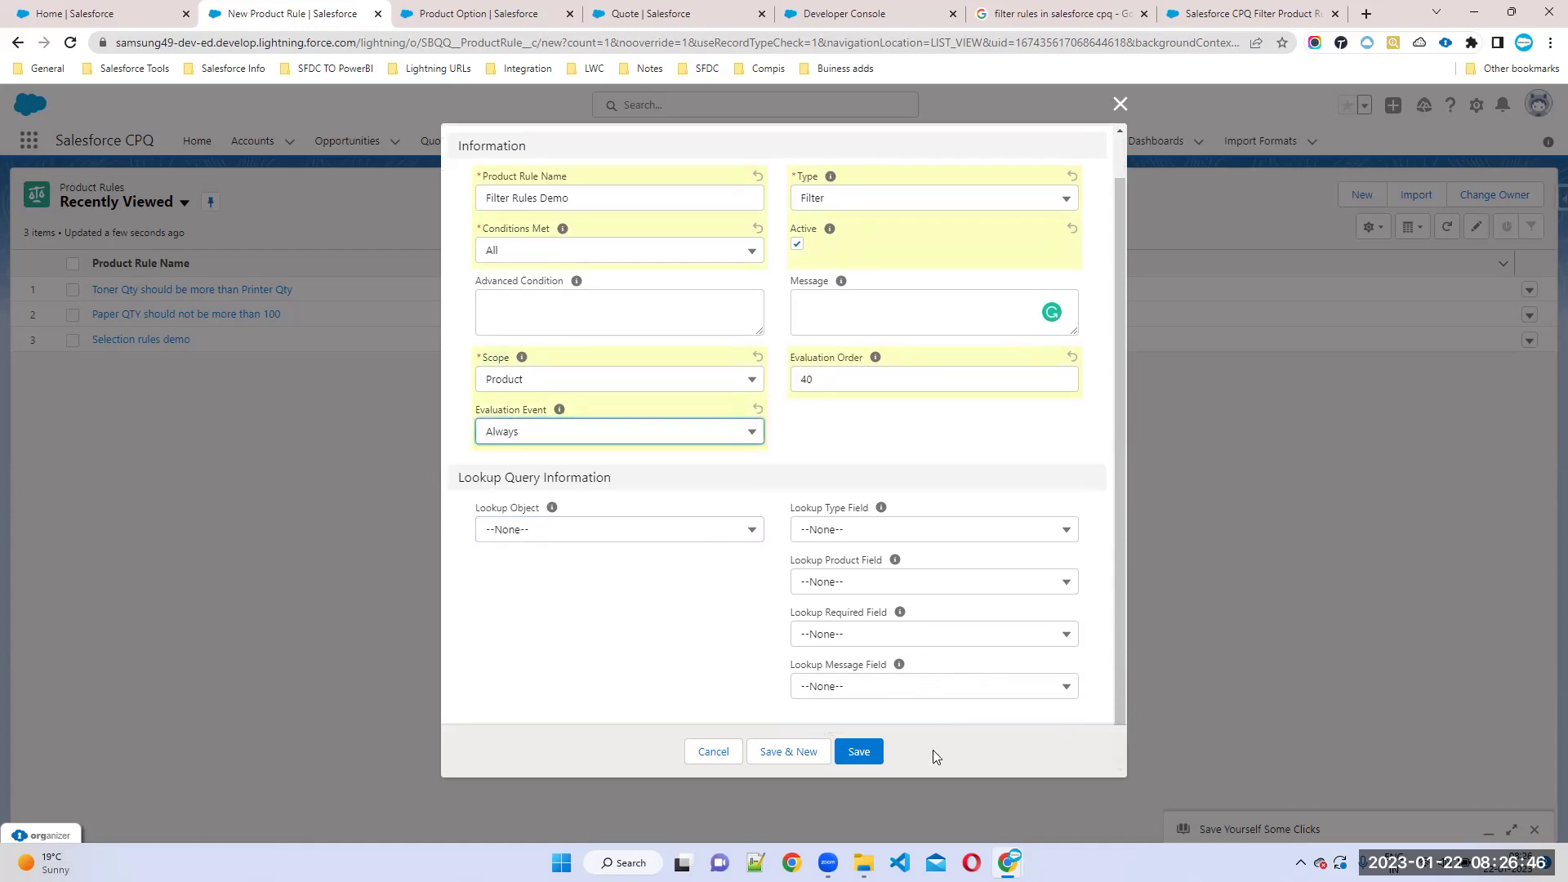
click(855, 760)
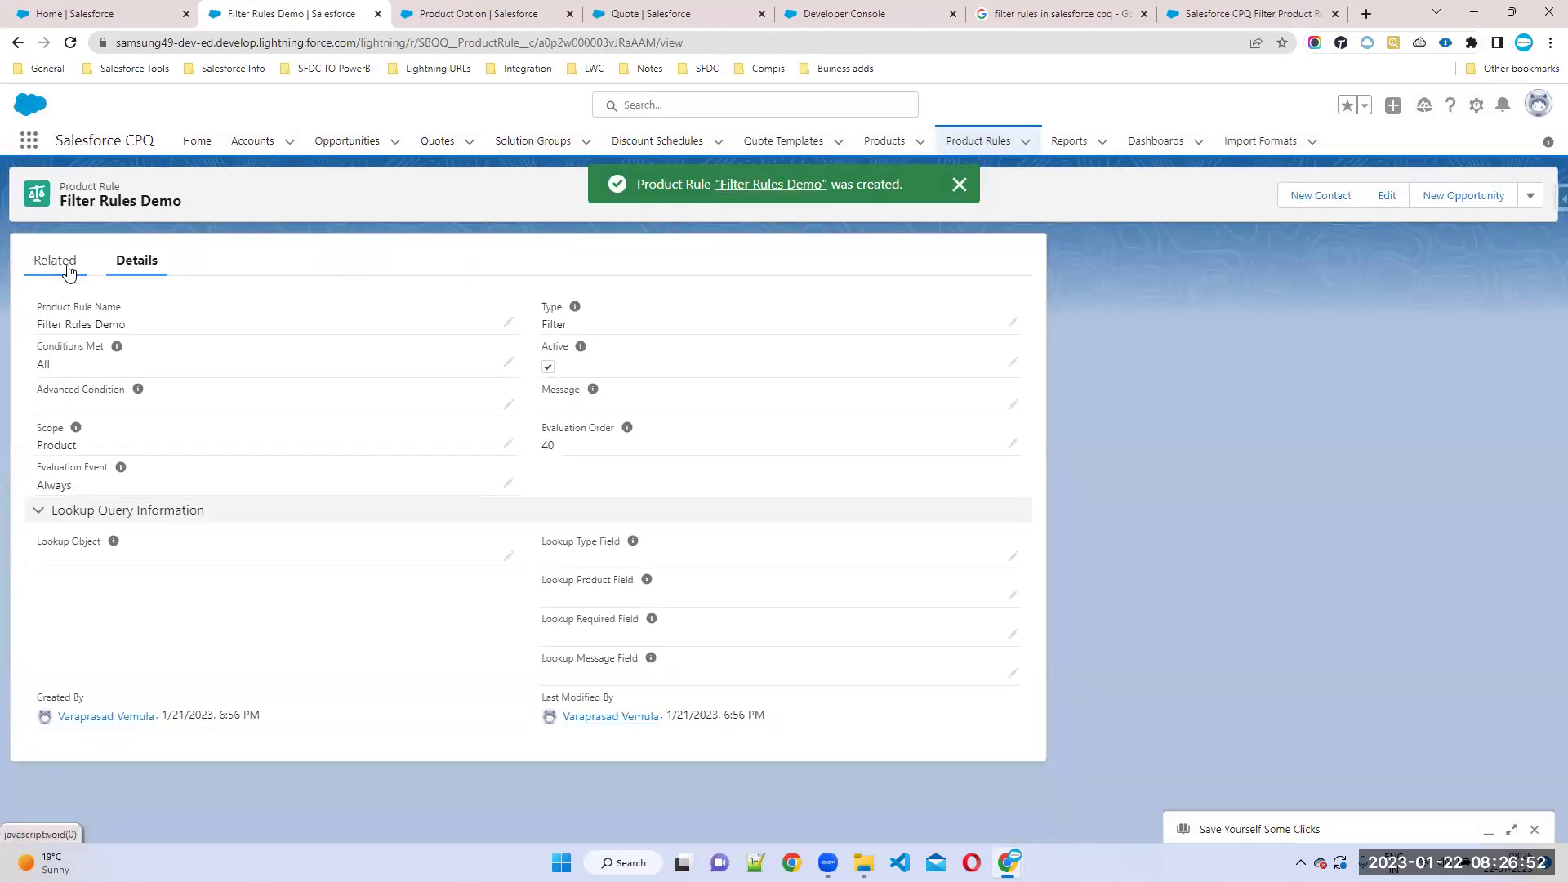
Step: Examine the new rule's related lists and compare them with the help article's rule settings and product action instructions
click(57, 262)
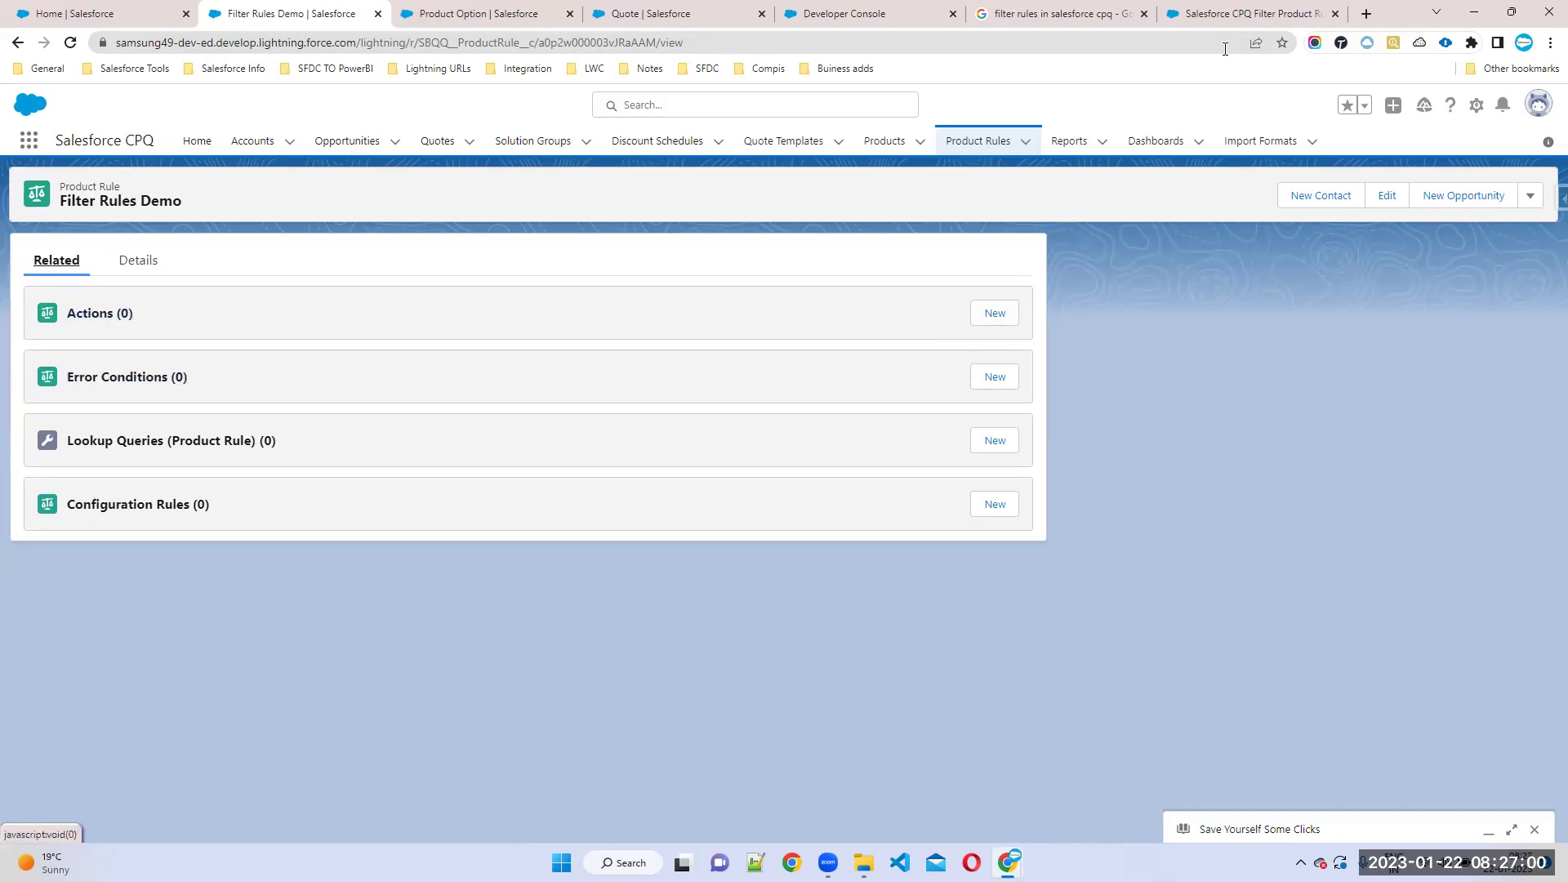
click(1229, 13)
drag(443, 290, 592, 388)
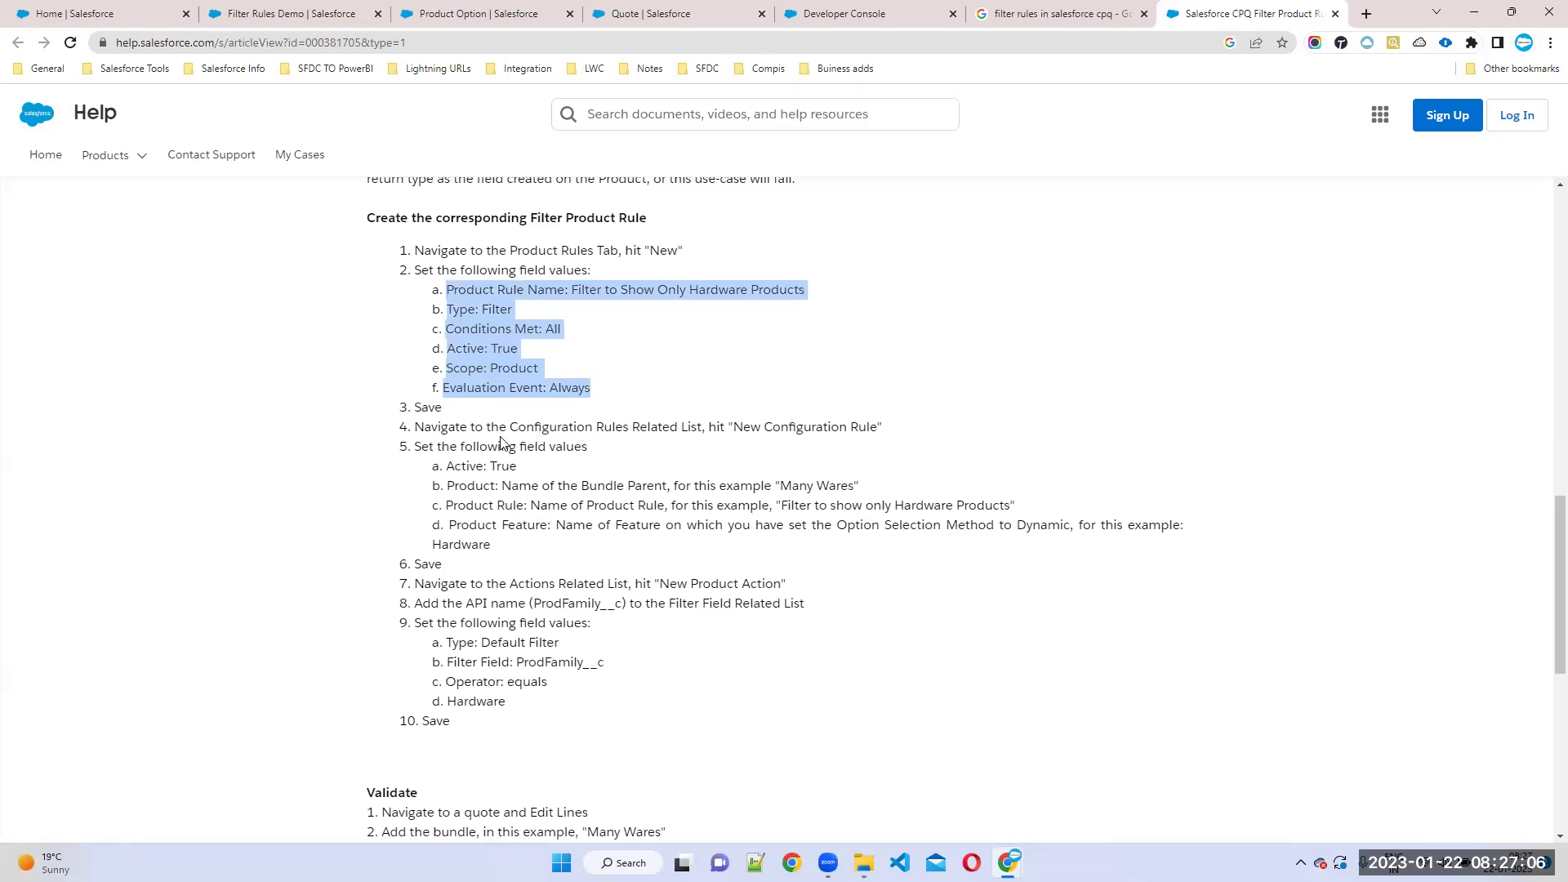
drag(427, 584, 631, 684)
double_click(568, 663)
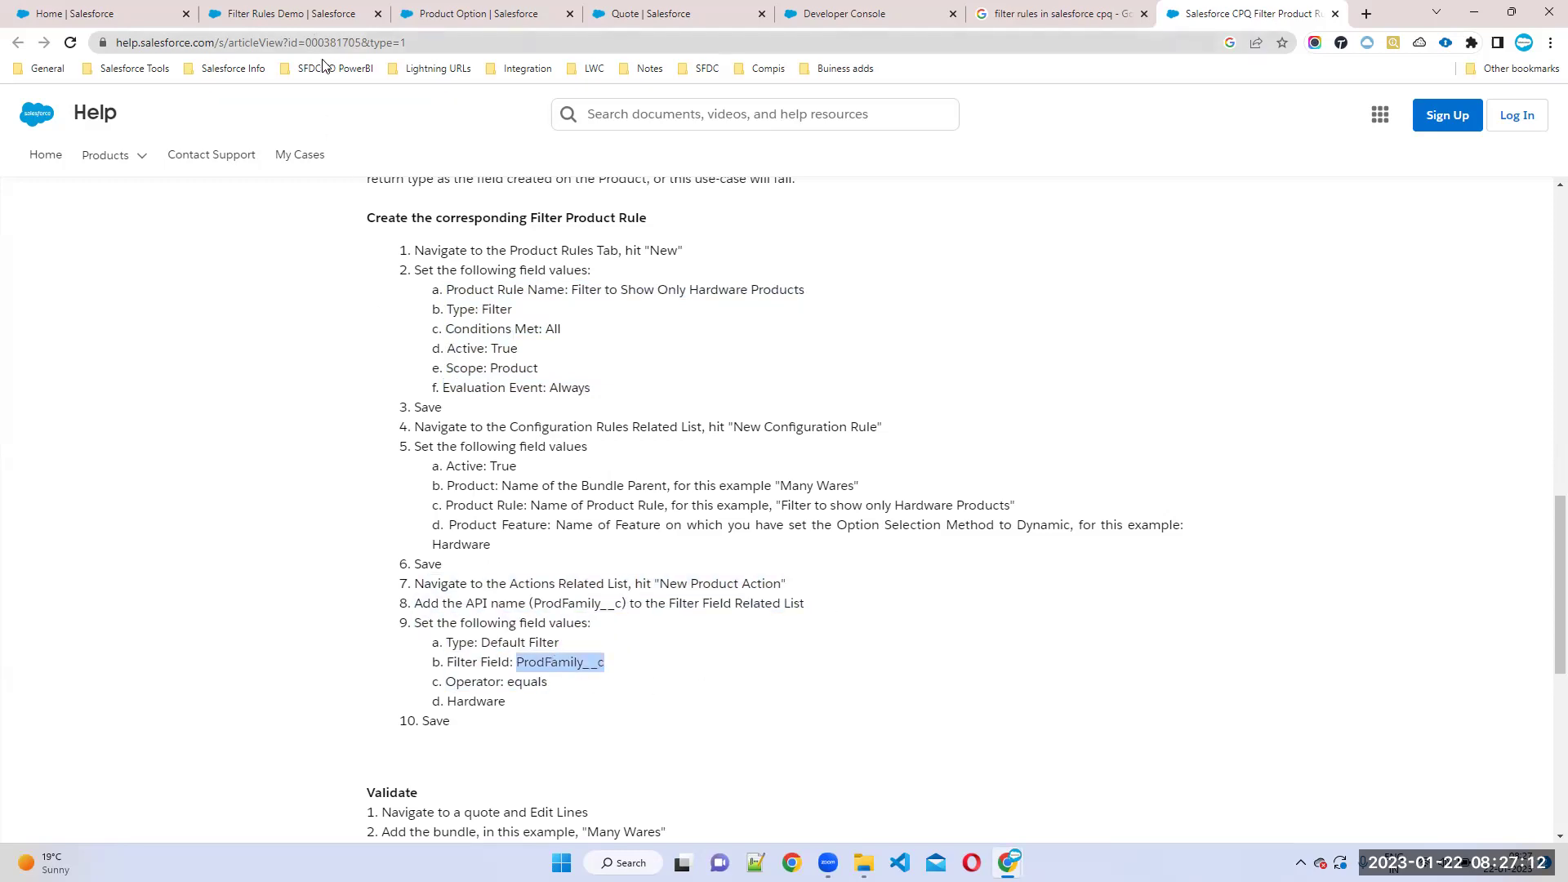
click(303, 11)
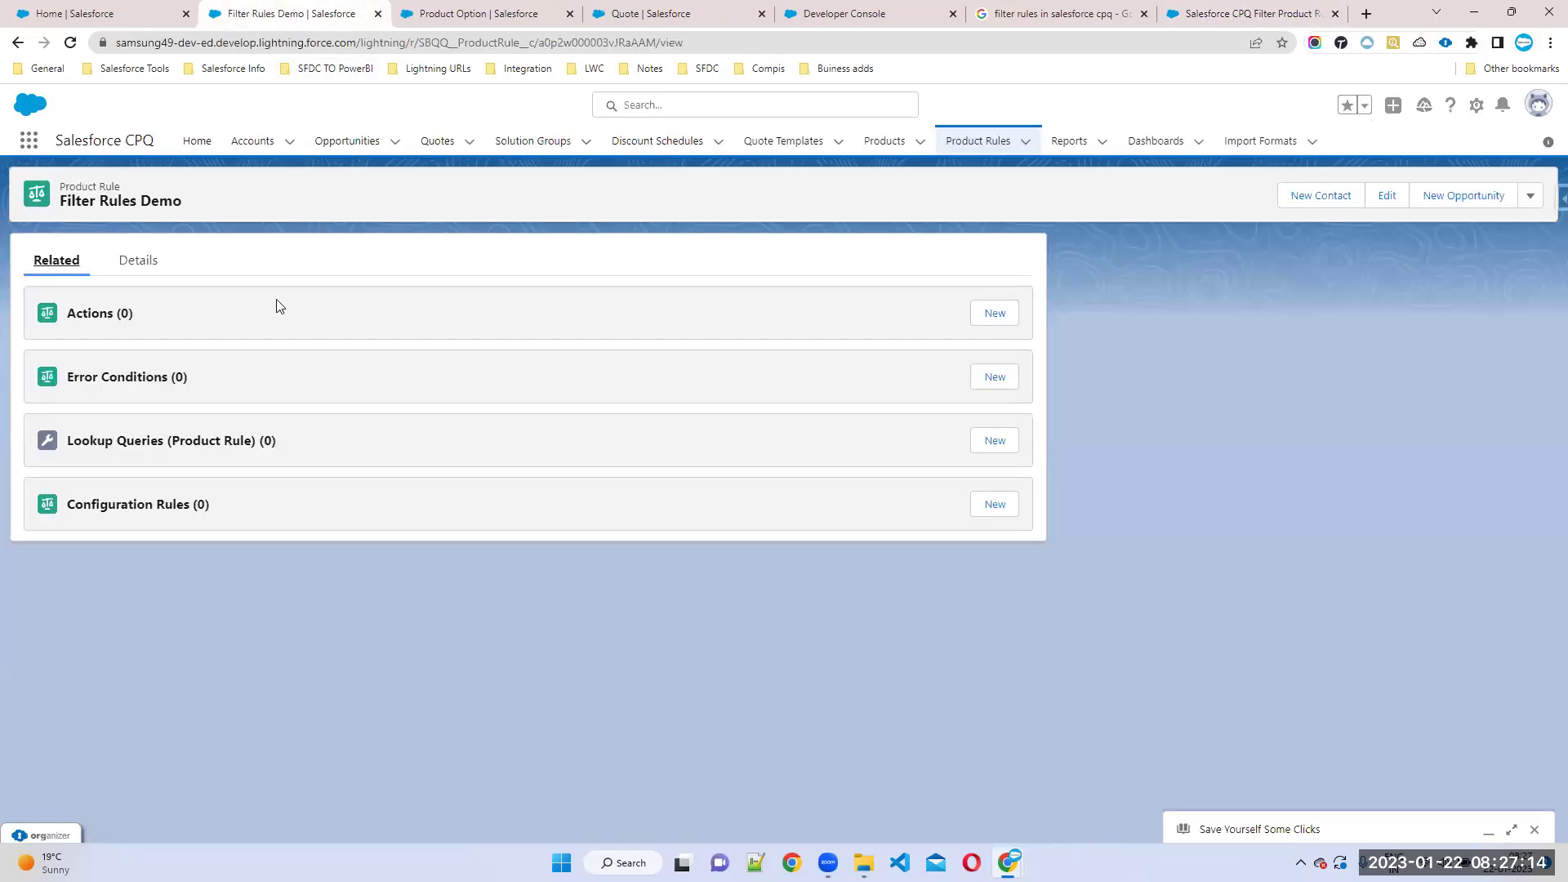
Step: Start a new product action for the Filter Rules Demo rule and set its type to Default Filter
click(982, 330)
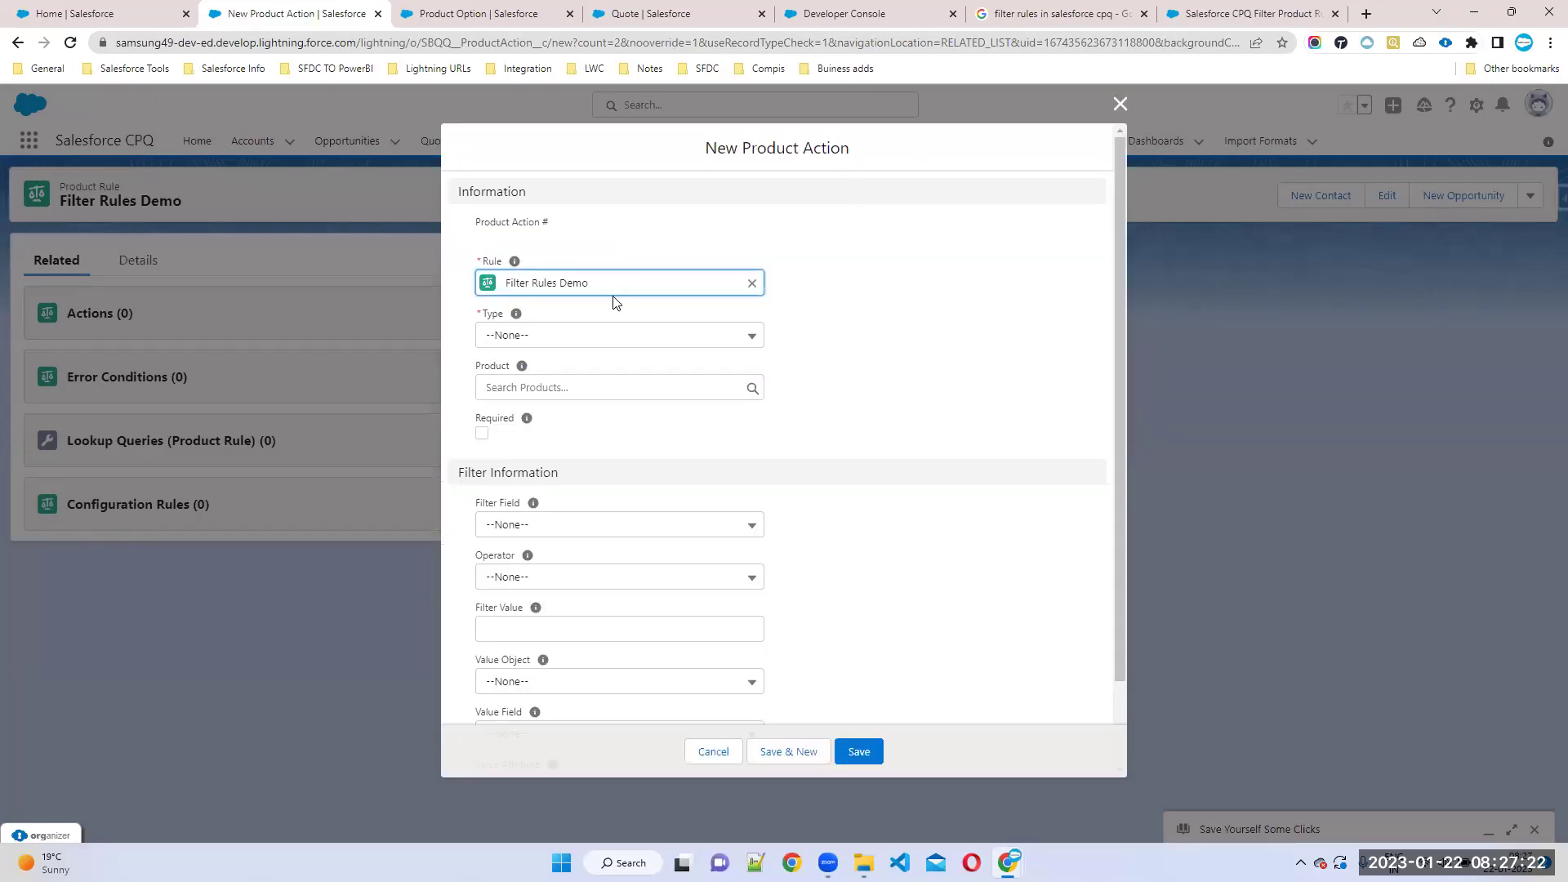
click(574, 340)
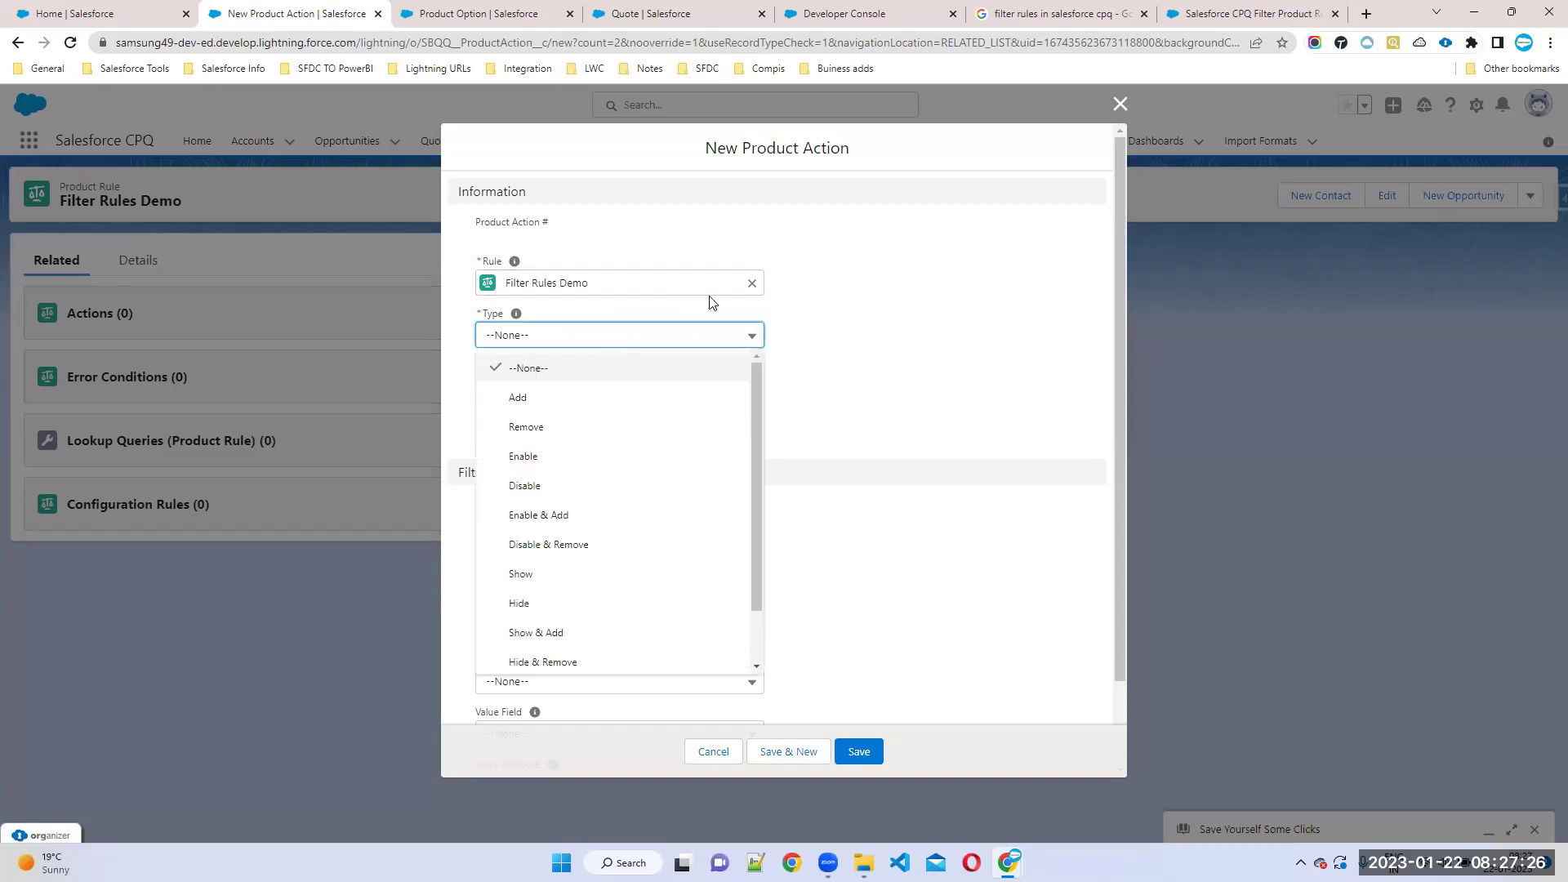
scroll(651, 537, down, 1)
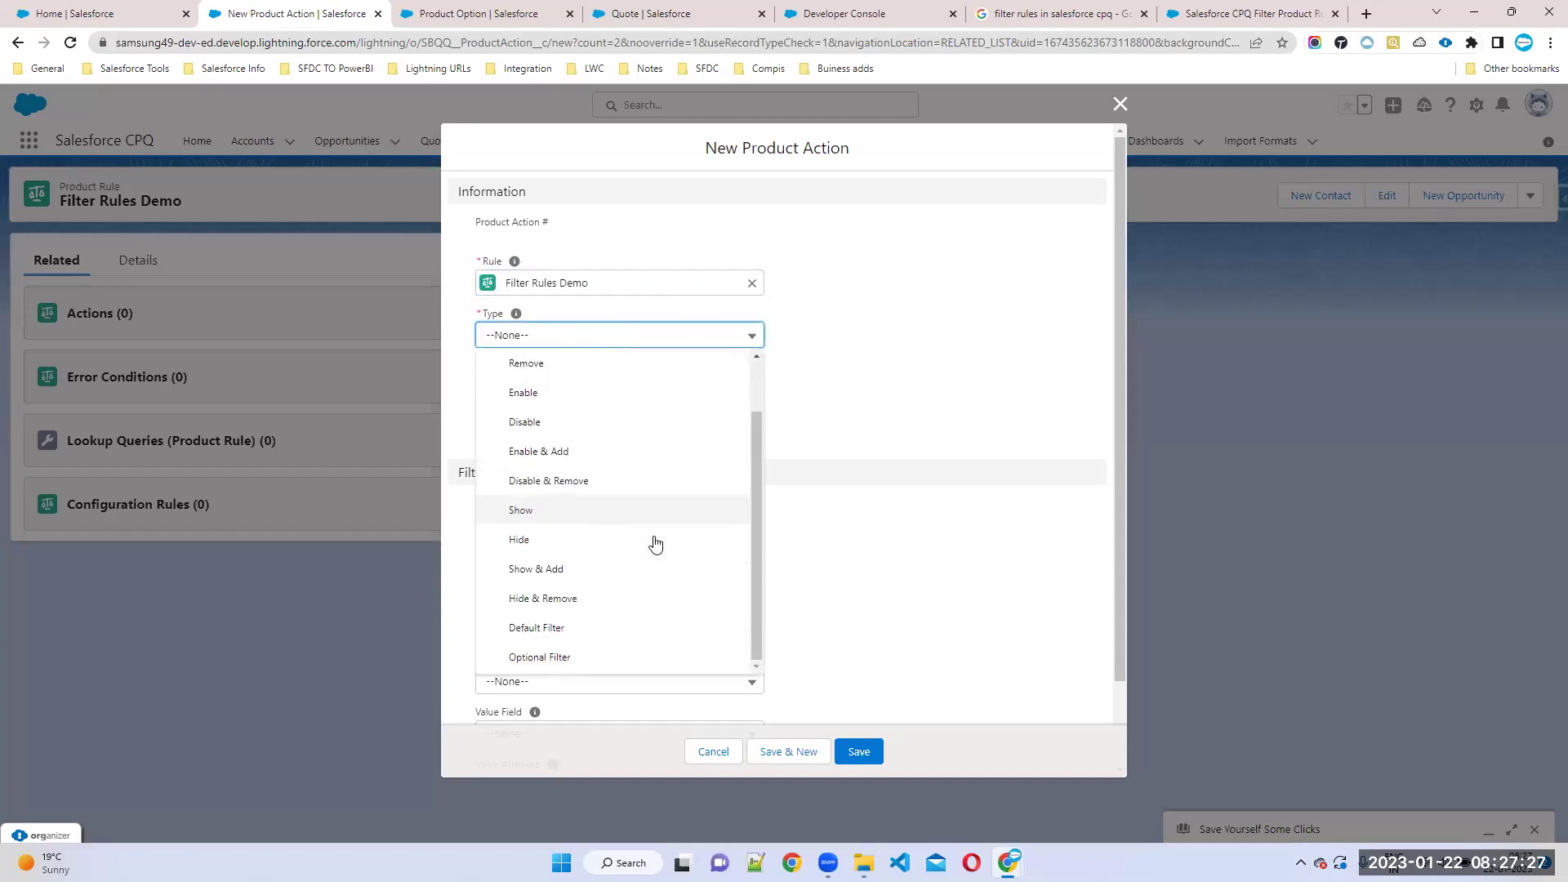
click(570, 627)
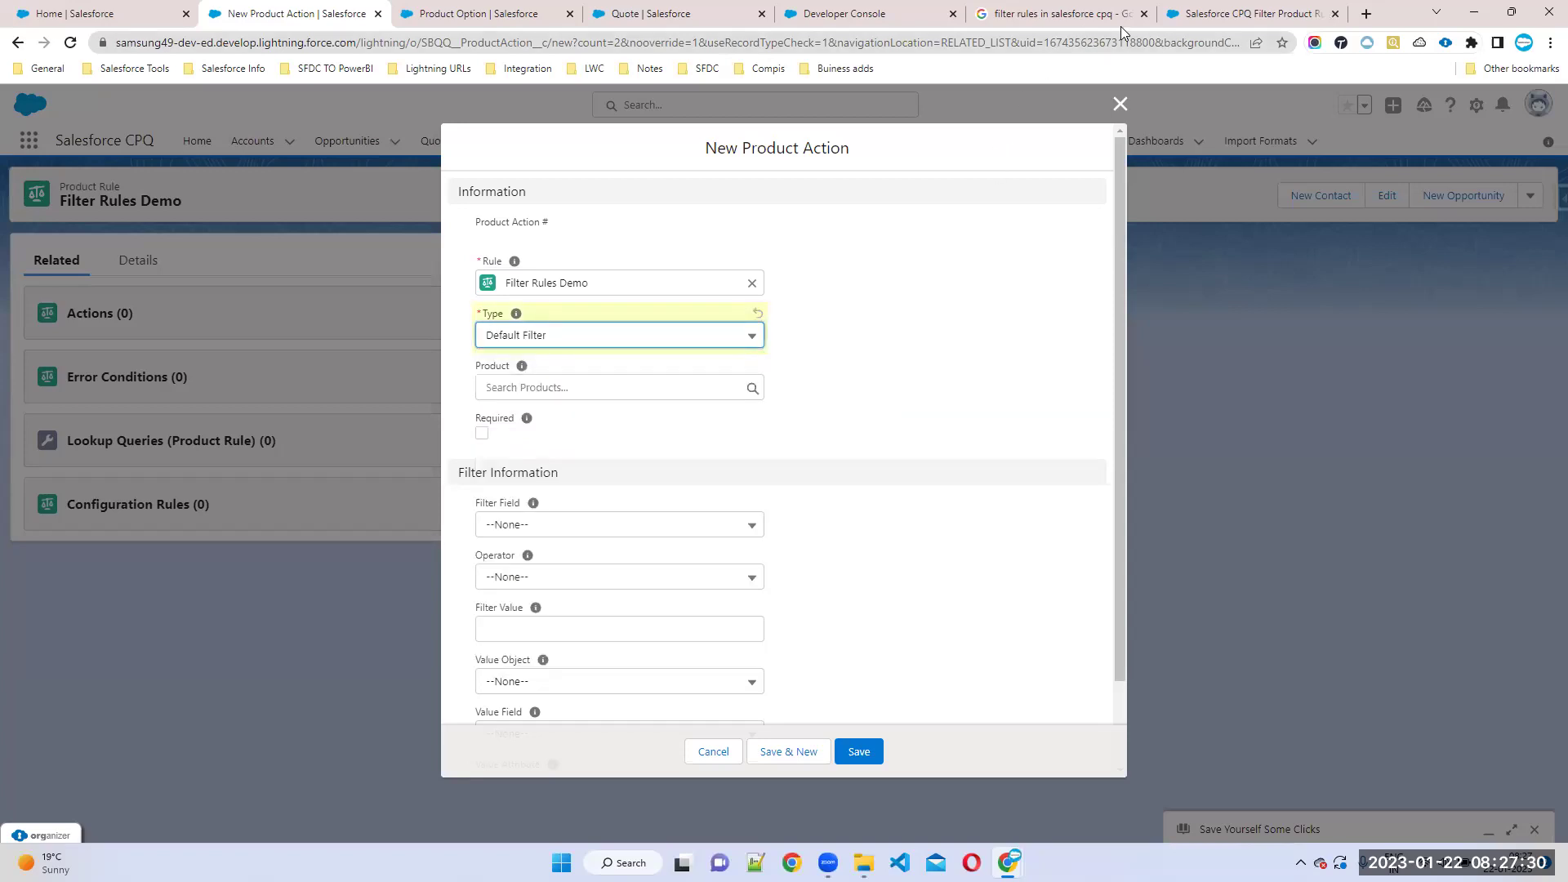
Step: Examine the help article's instructions on adding the ProdFamily__c API name to the product action's Filter Field
click(1217, 14)
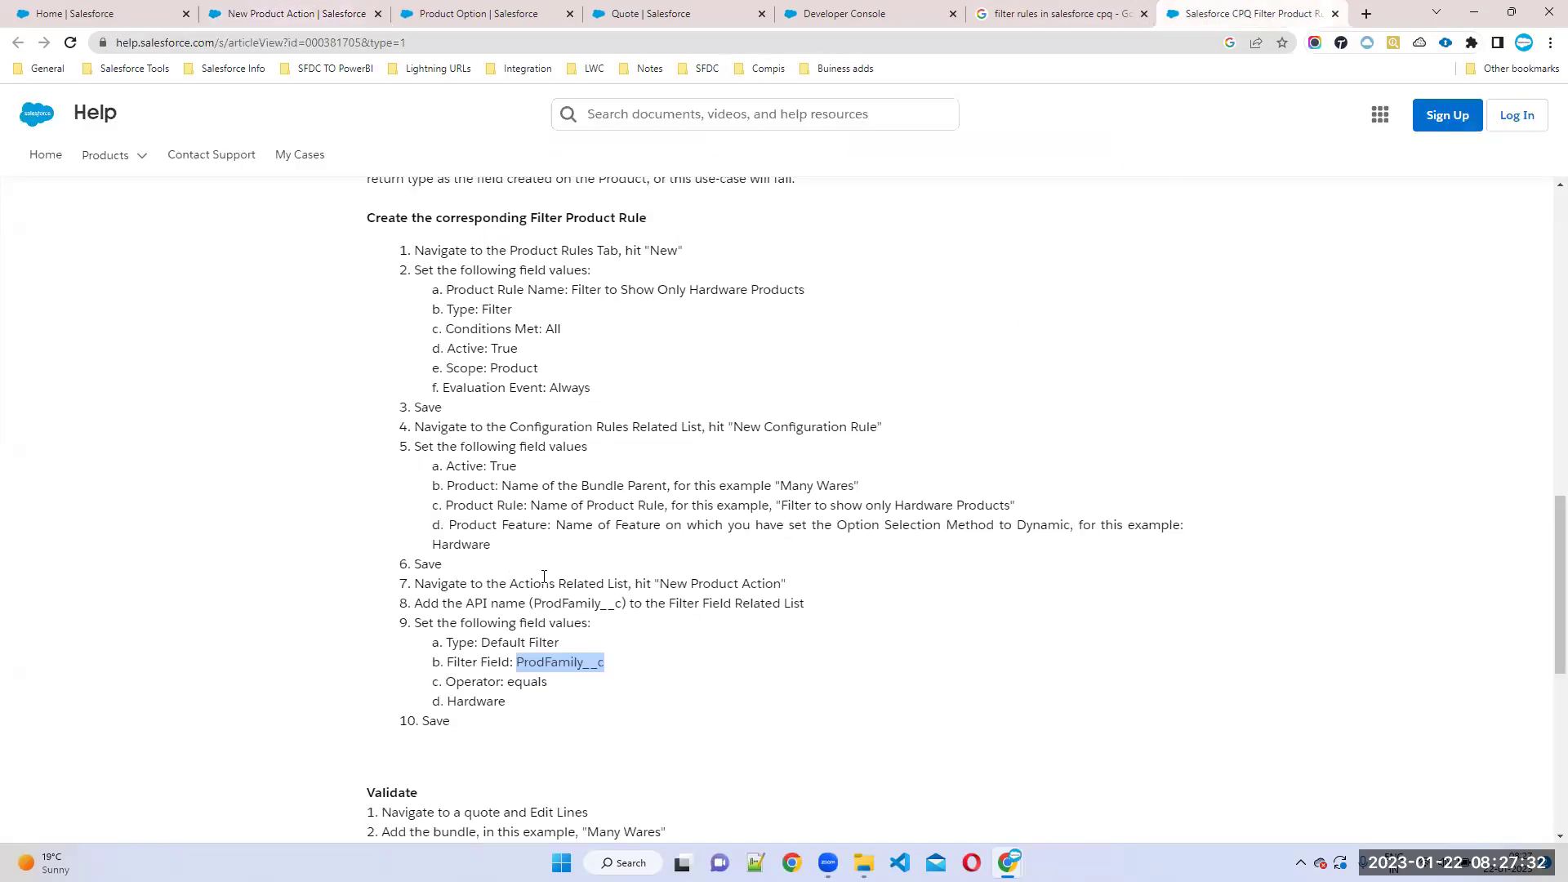
click(493, 10)
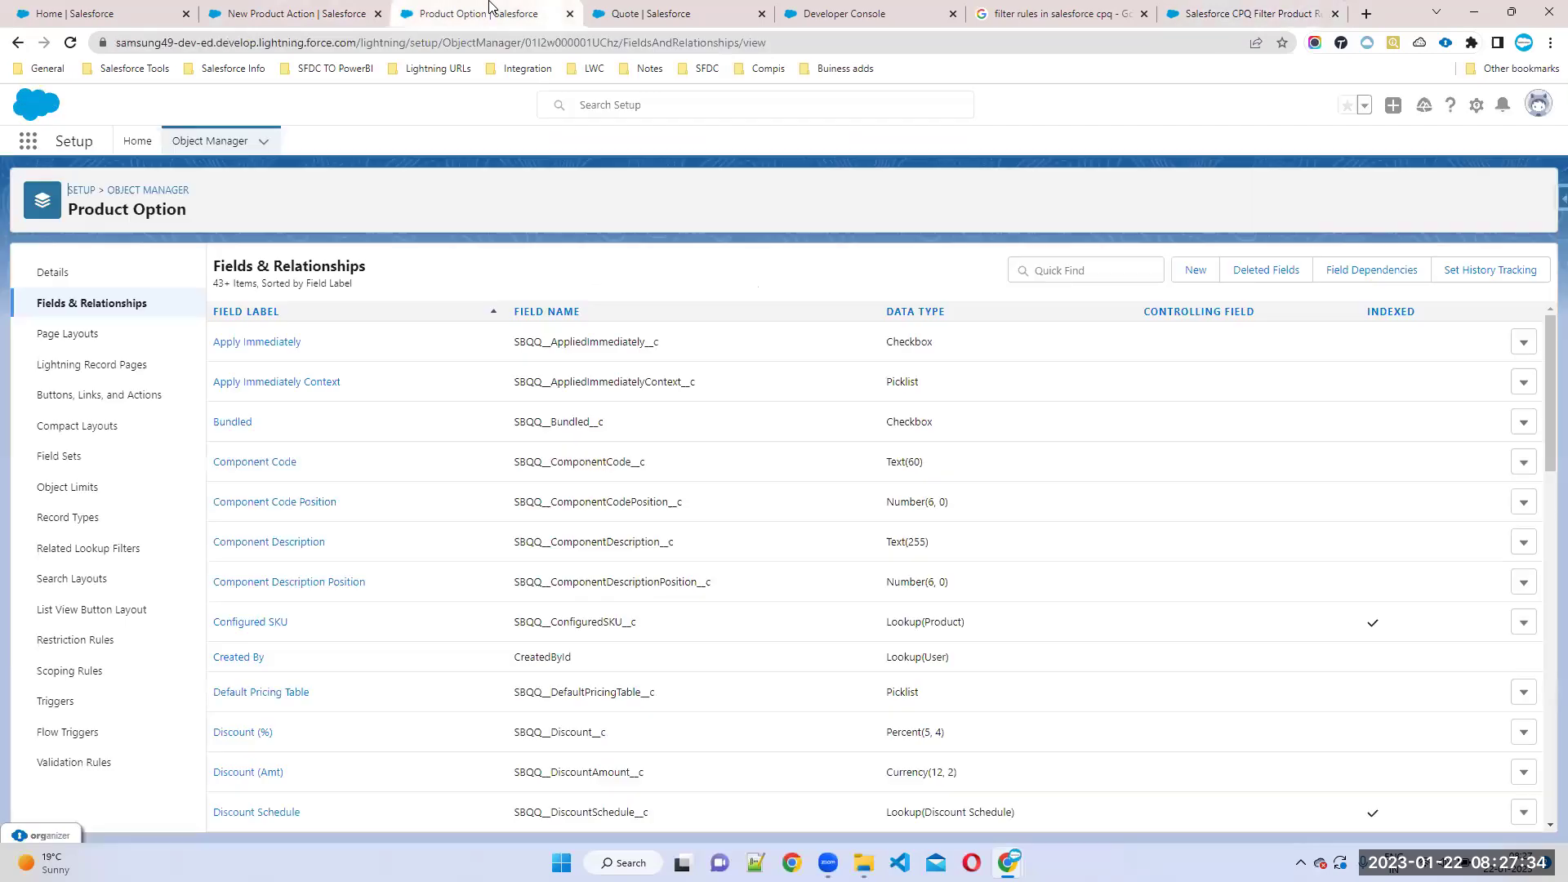
click(289, 10)
drag(743, 149, 974, 157)
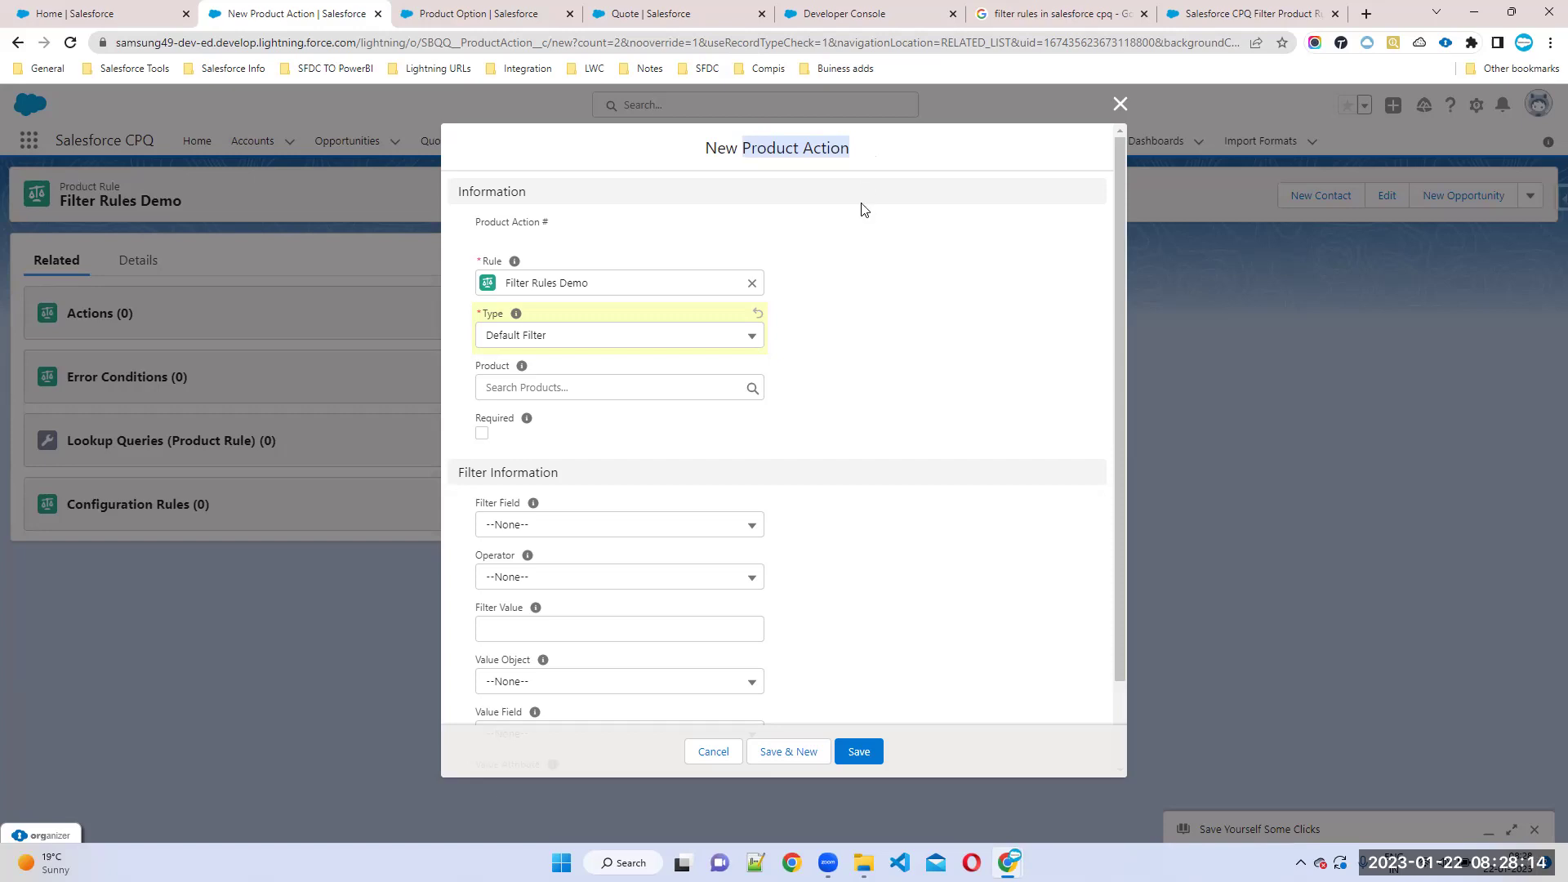
click(1242, 13)
drag(429, 602, 649, 605)
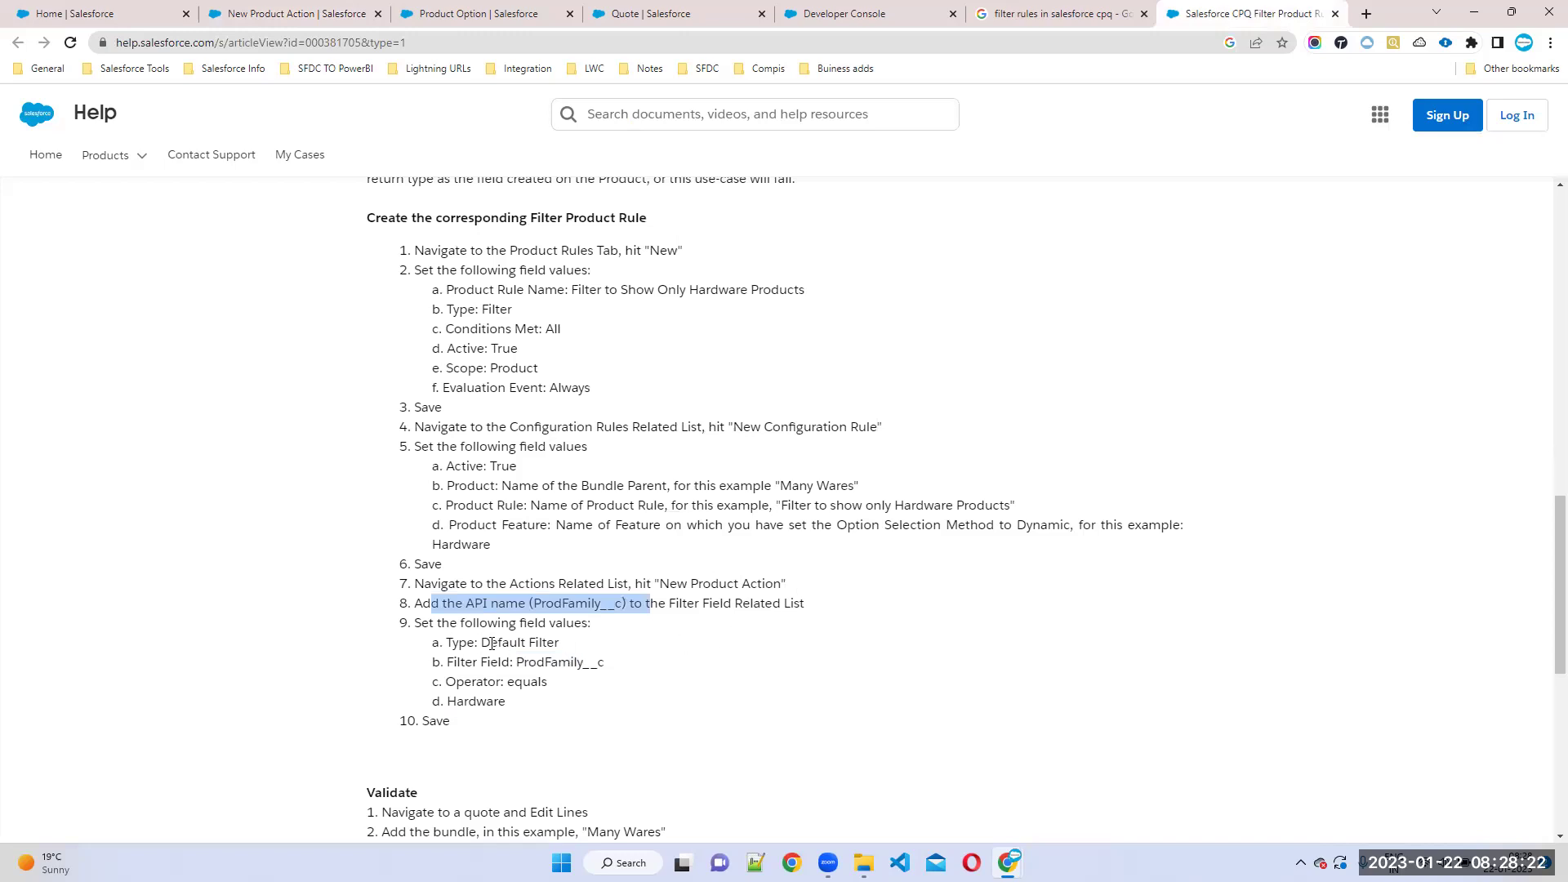
double_click(539, 661)
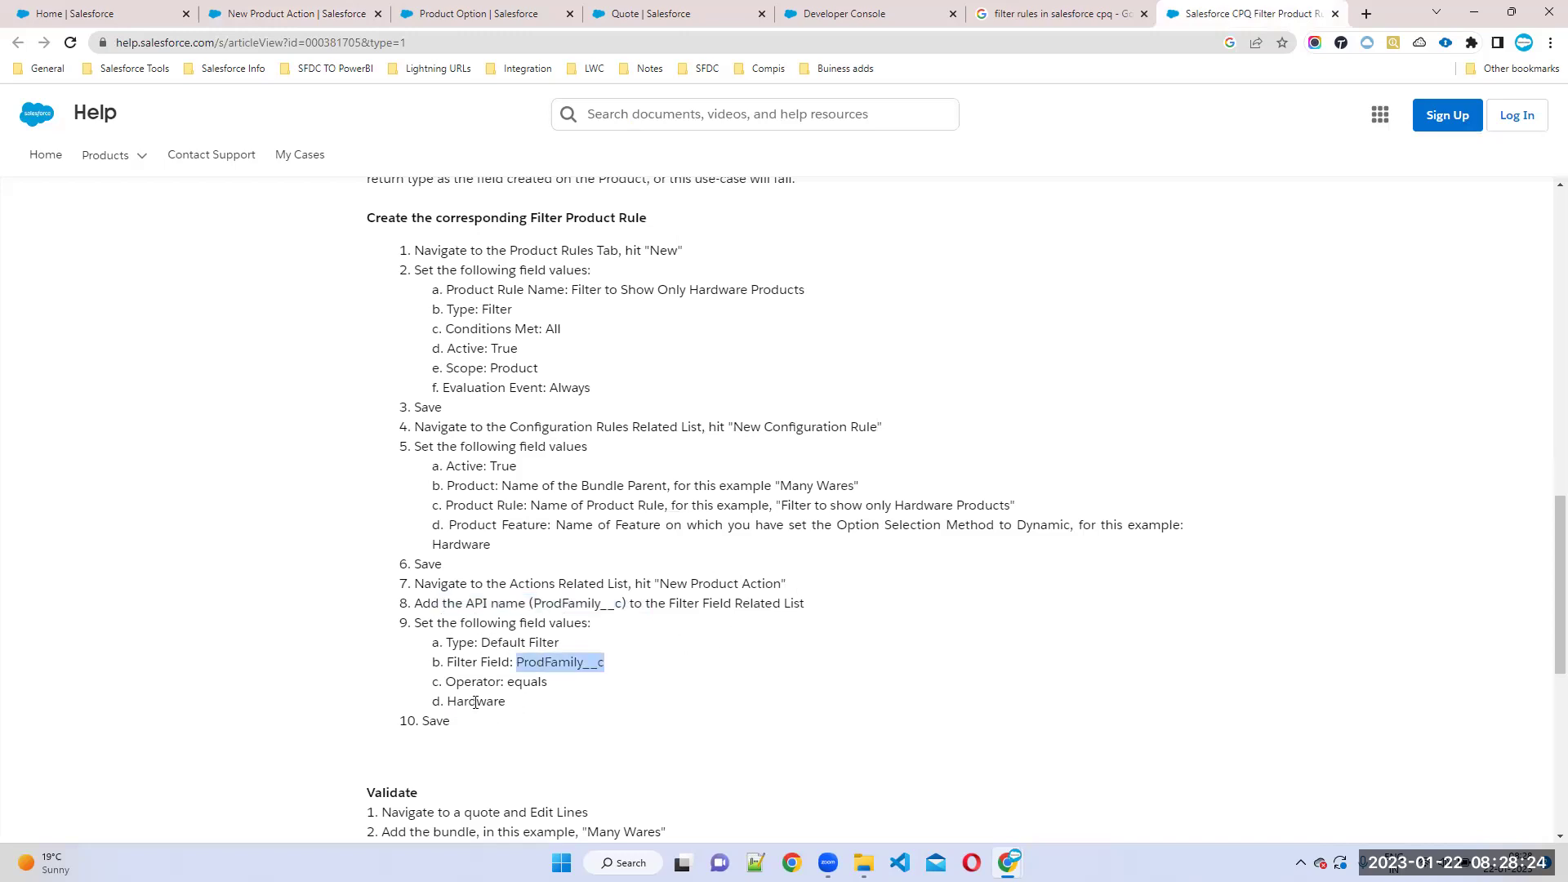
click(290, 13)
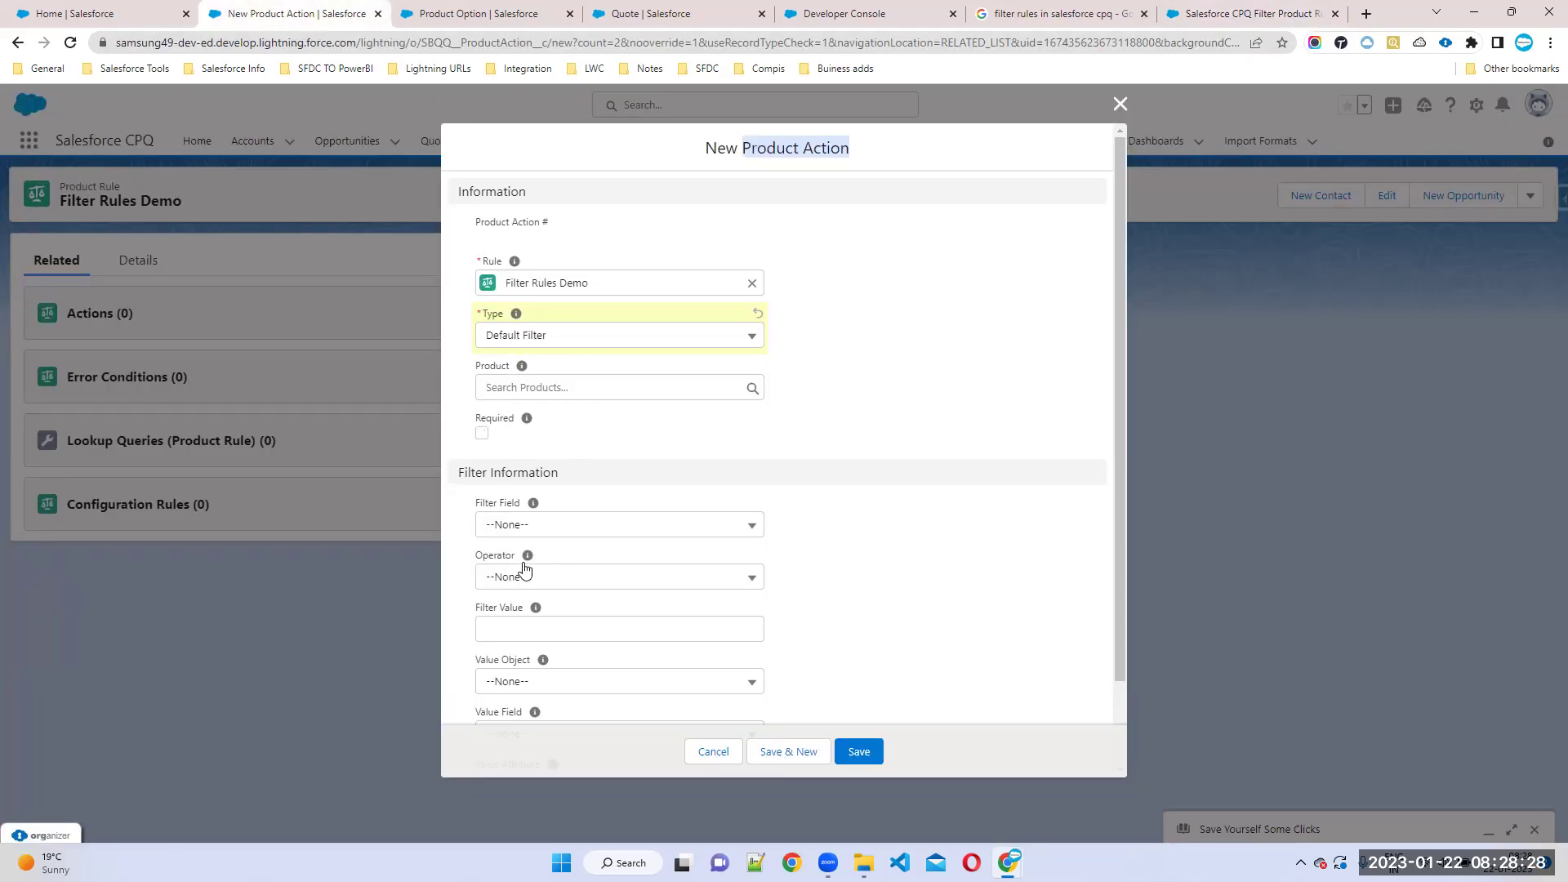
Step: Check the filter types and Filter Field options available for the new product action
click(542, 338)
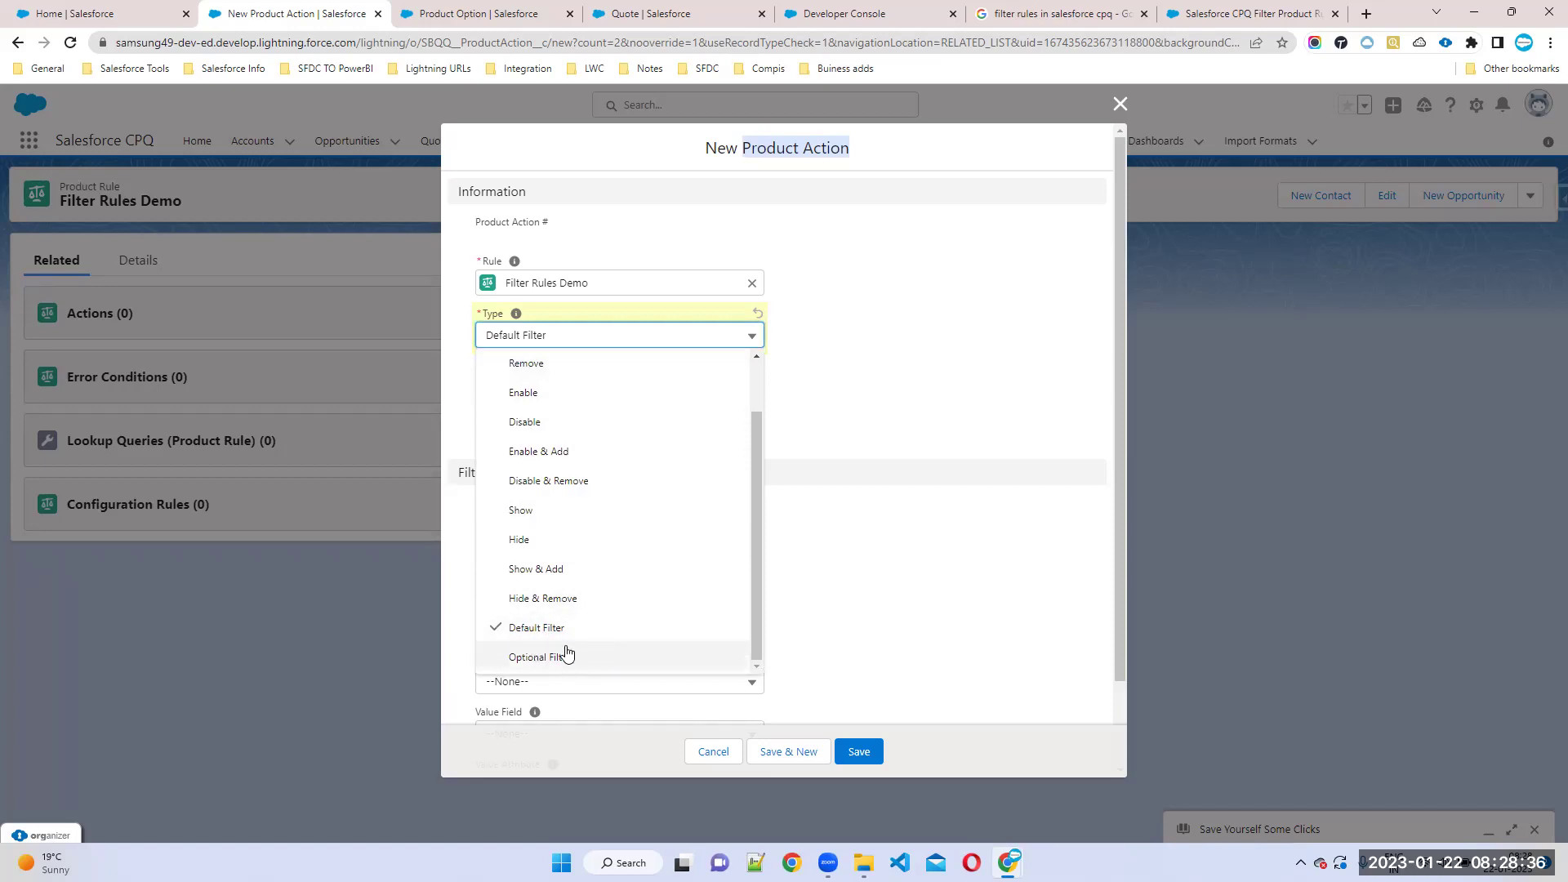
click(894, 577)
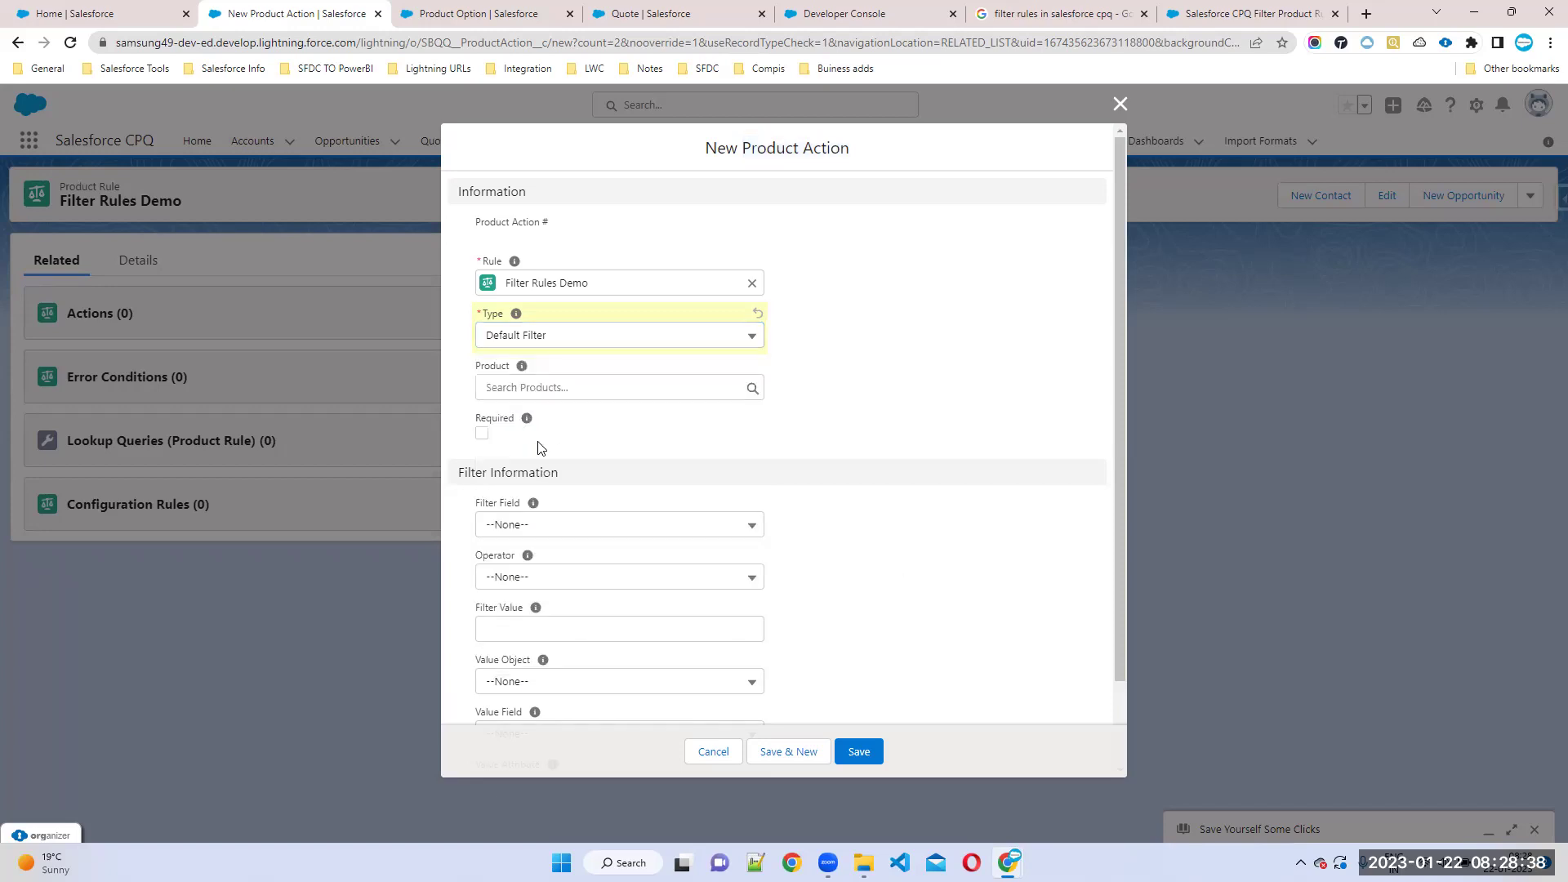
click(503, 526)
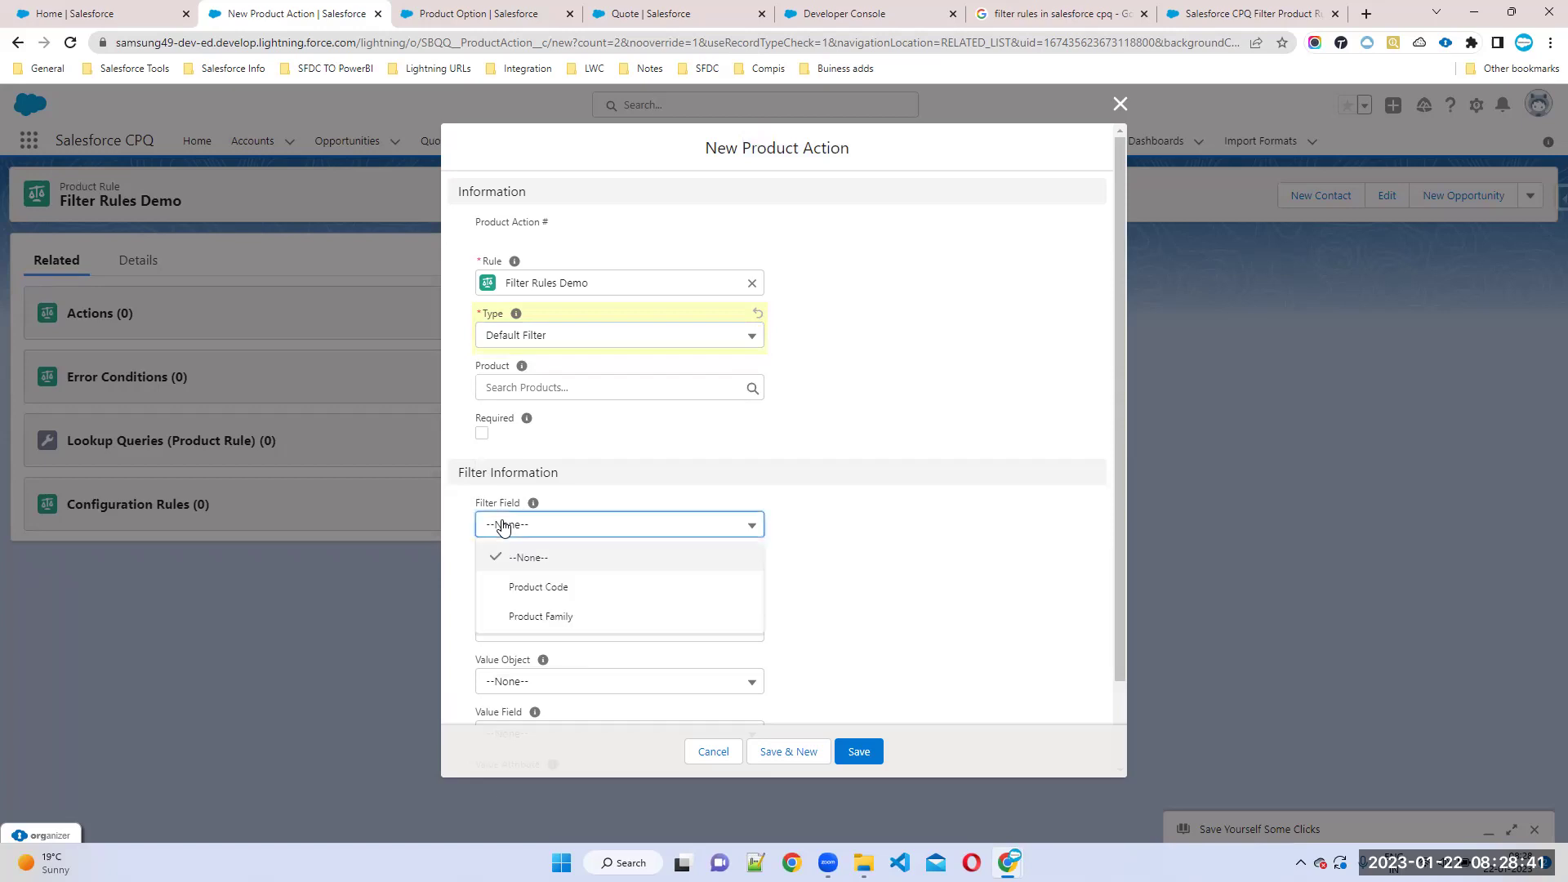
Step: Compare the new product action's Filter Field options with the field name given in the help article
click(1217, 12)
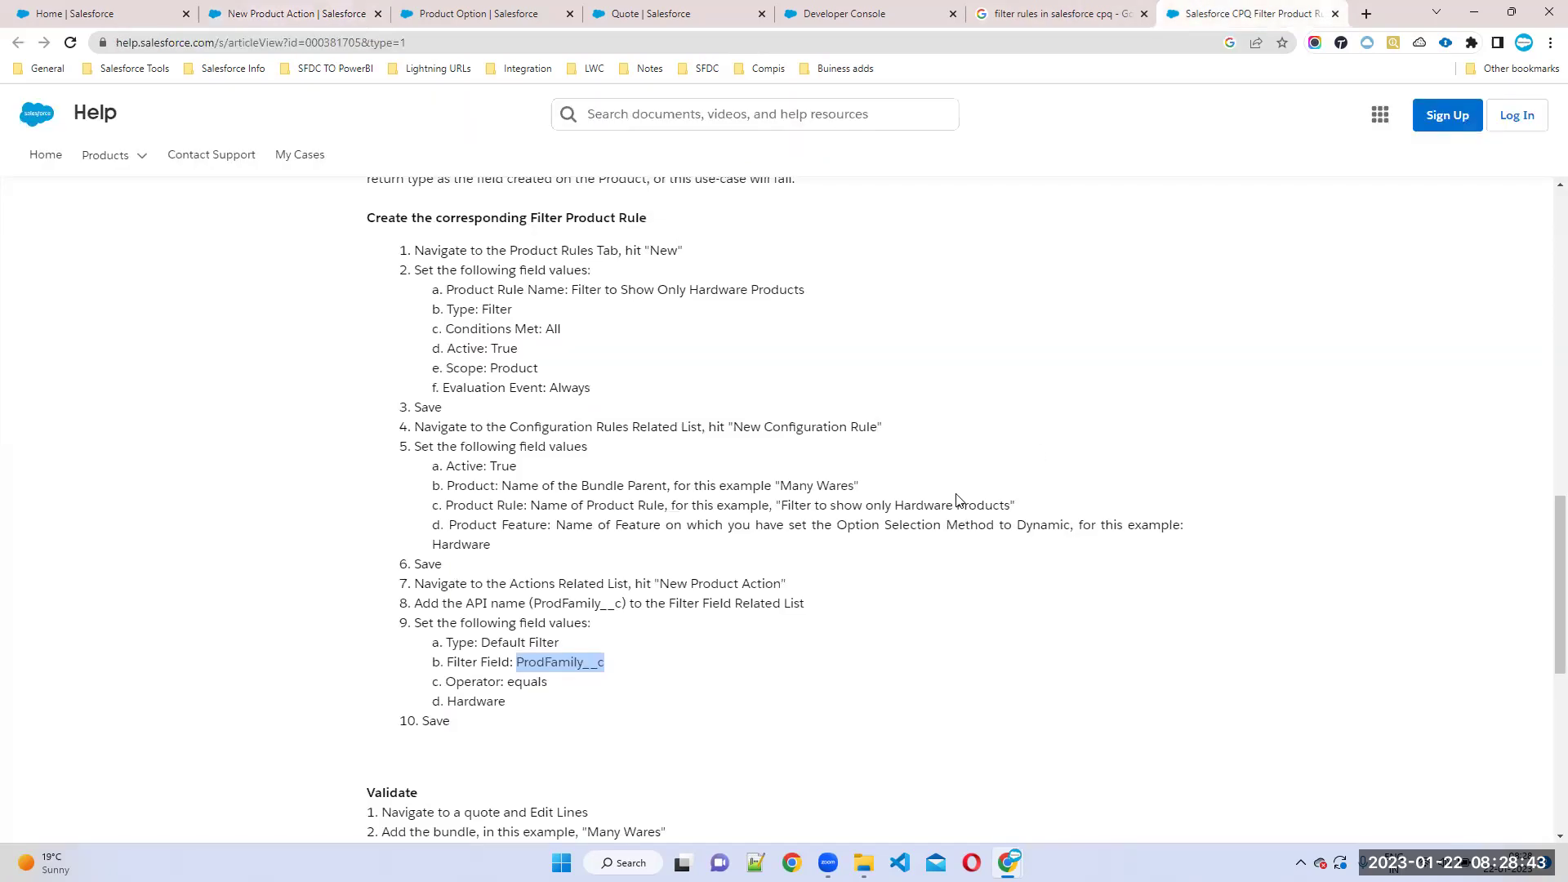
click(419, 10)
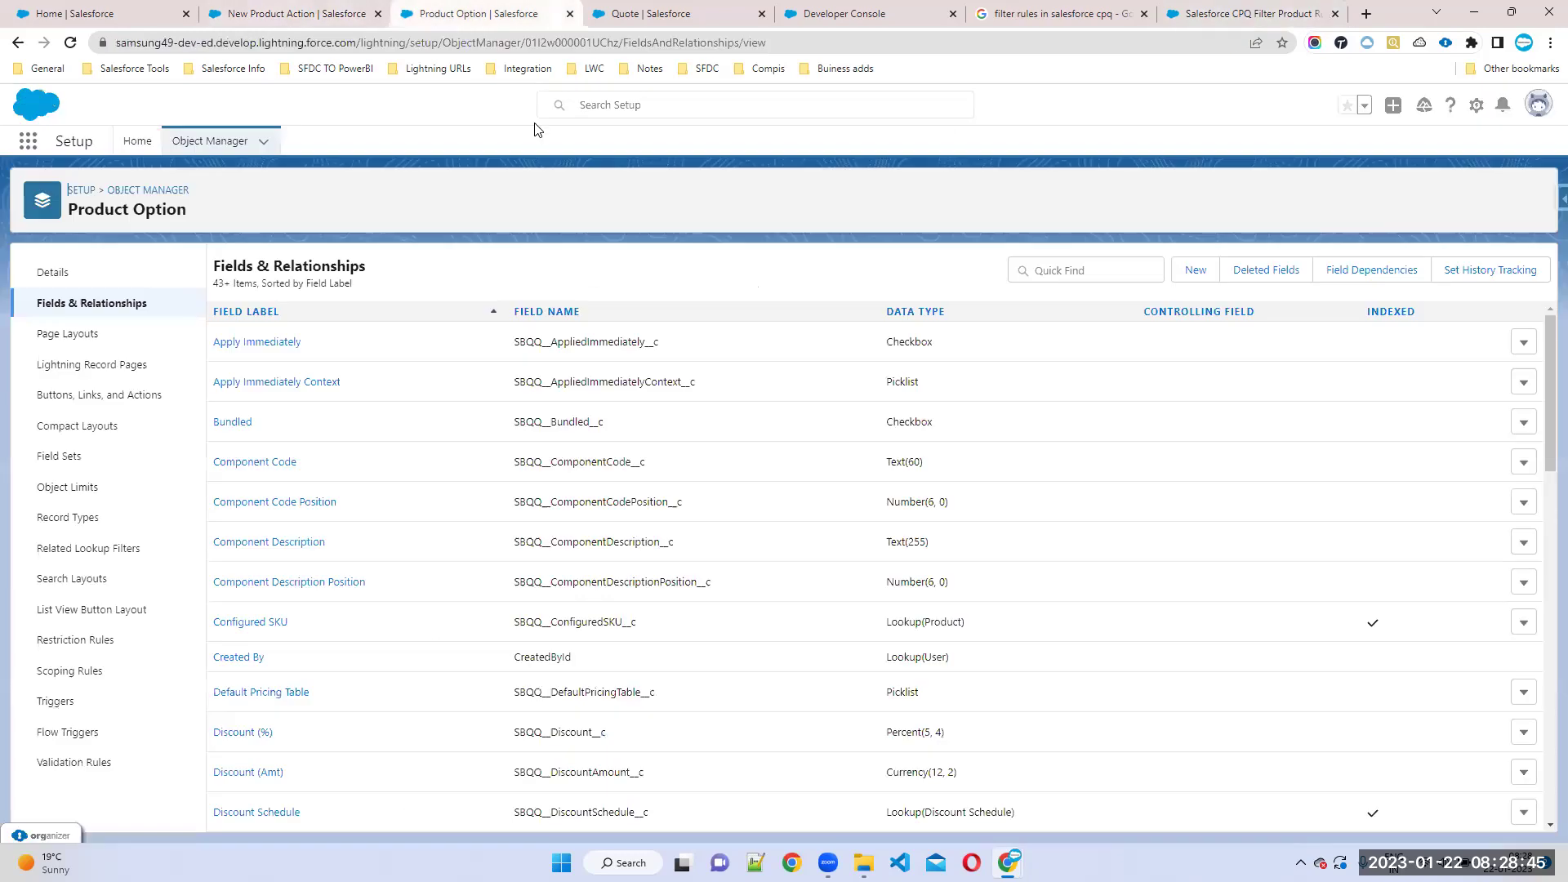
click(658, 15)
click(298, 15)
click(549, 524)
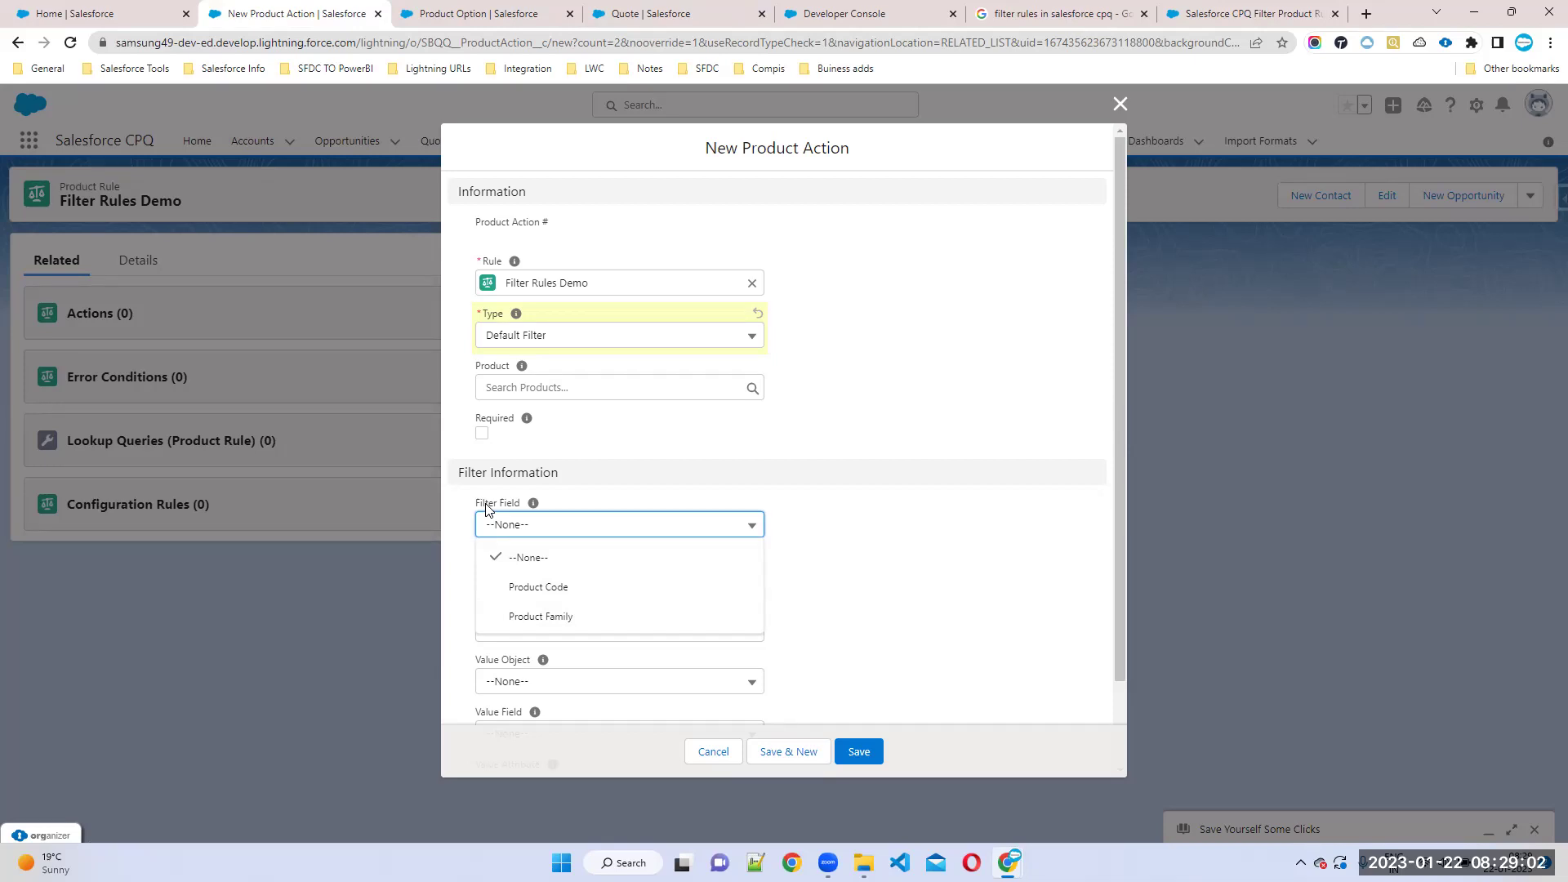
drag(478, 504, 628, 507)
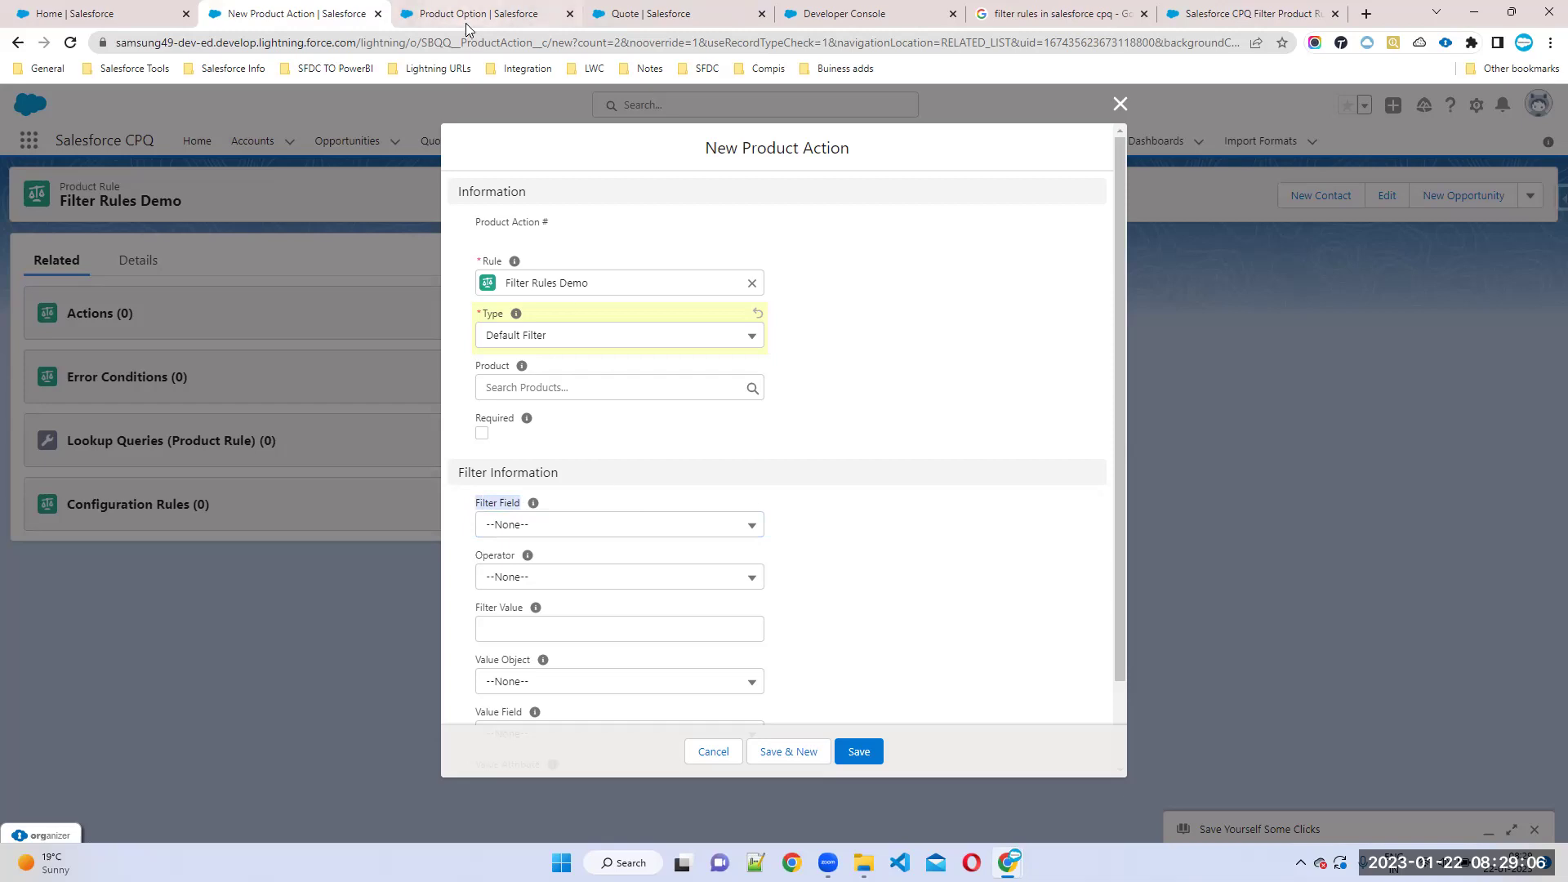
click(553, 525)
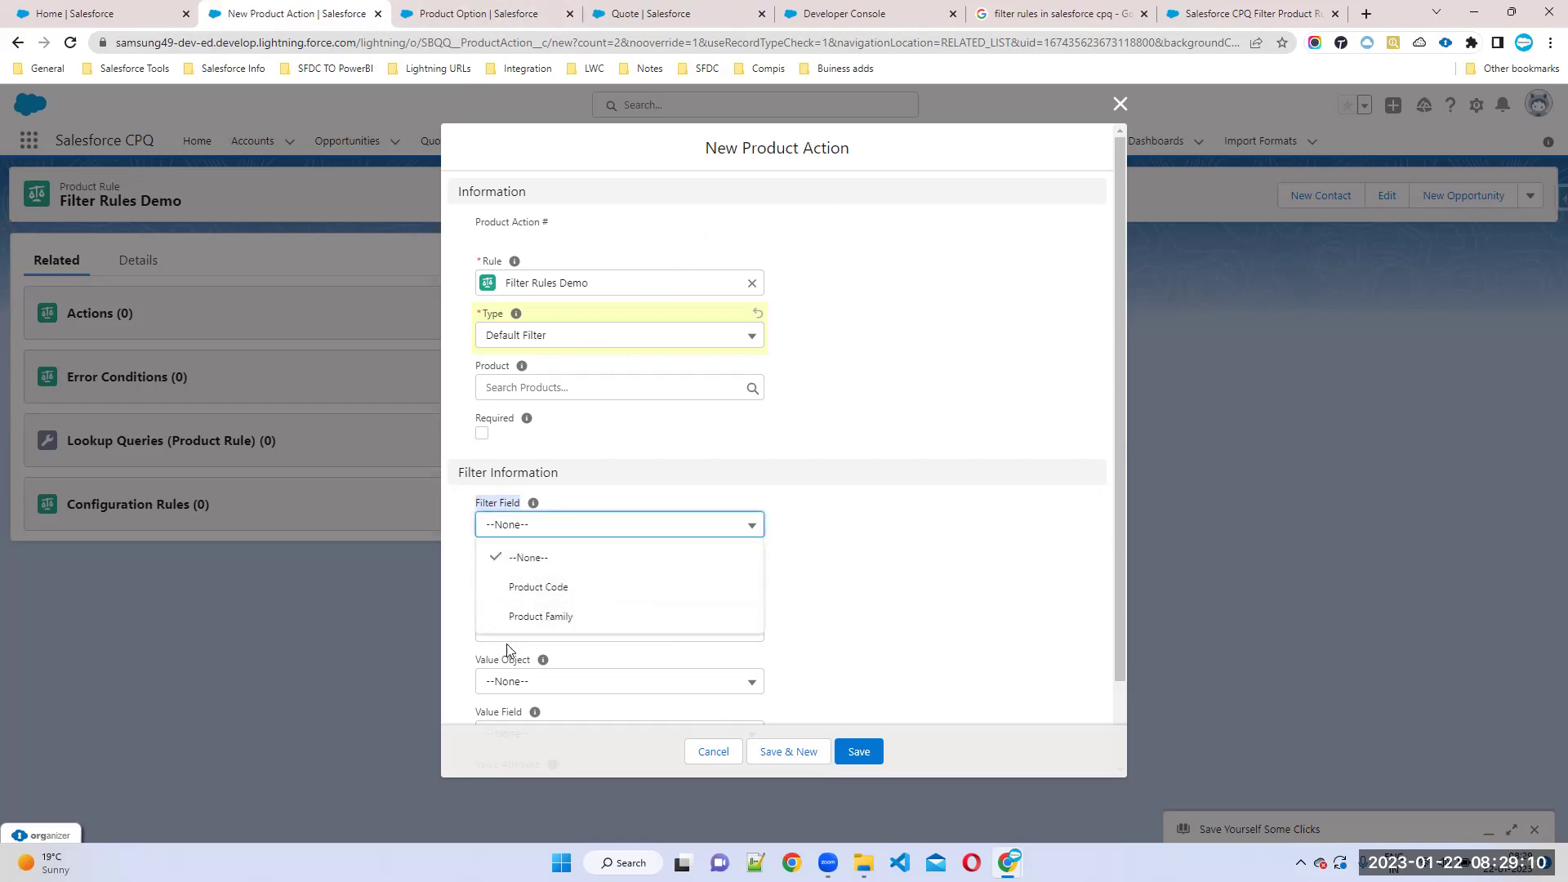
click(462, 506)
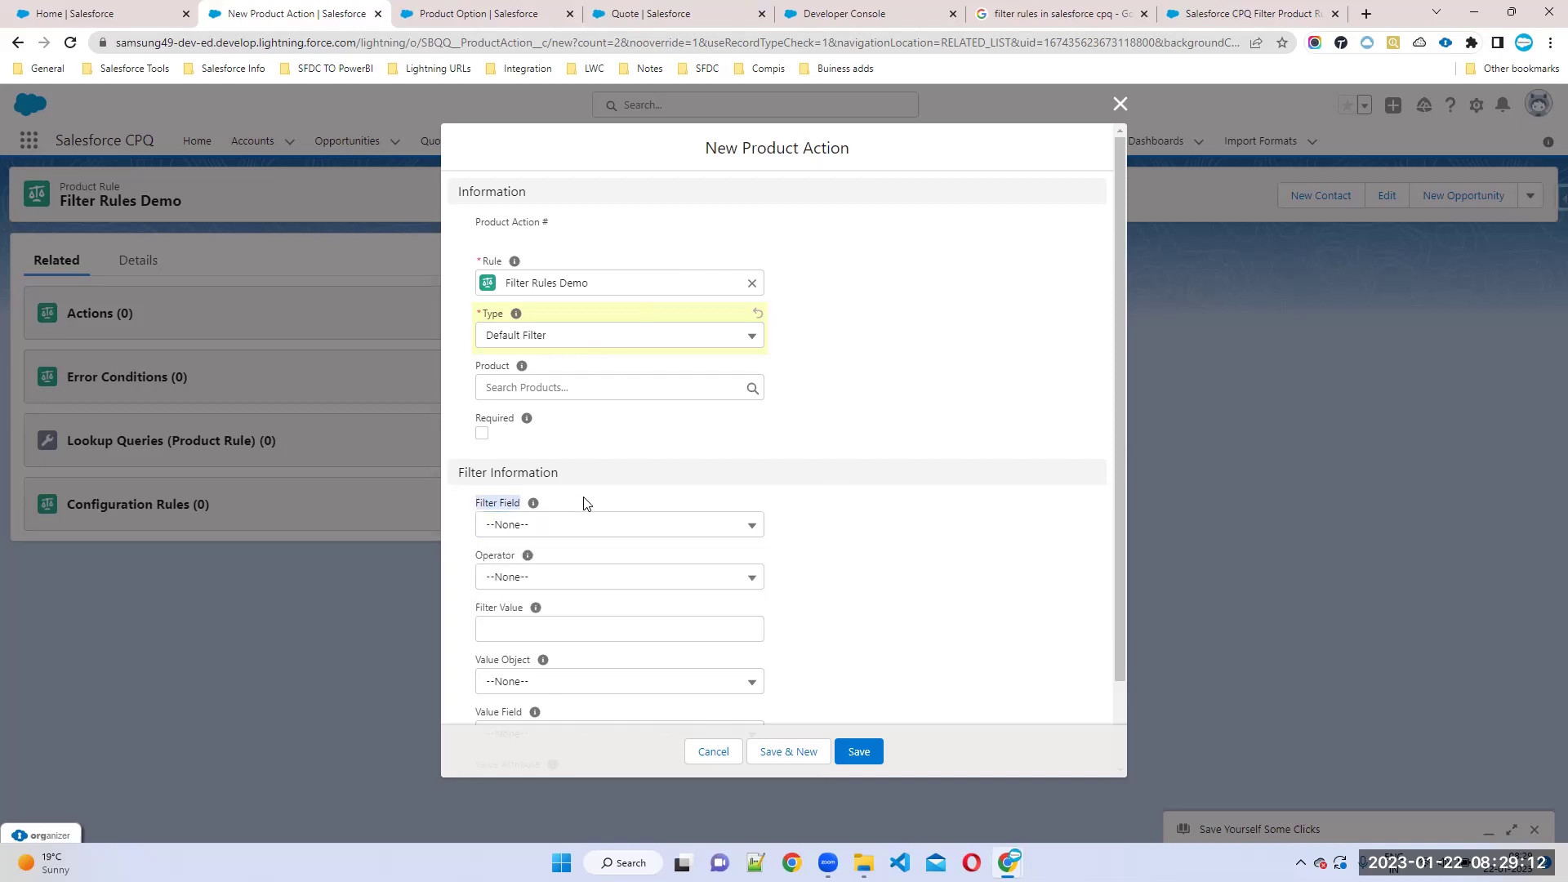
click(560, 529)
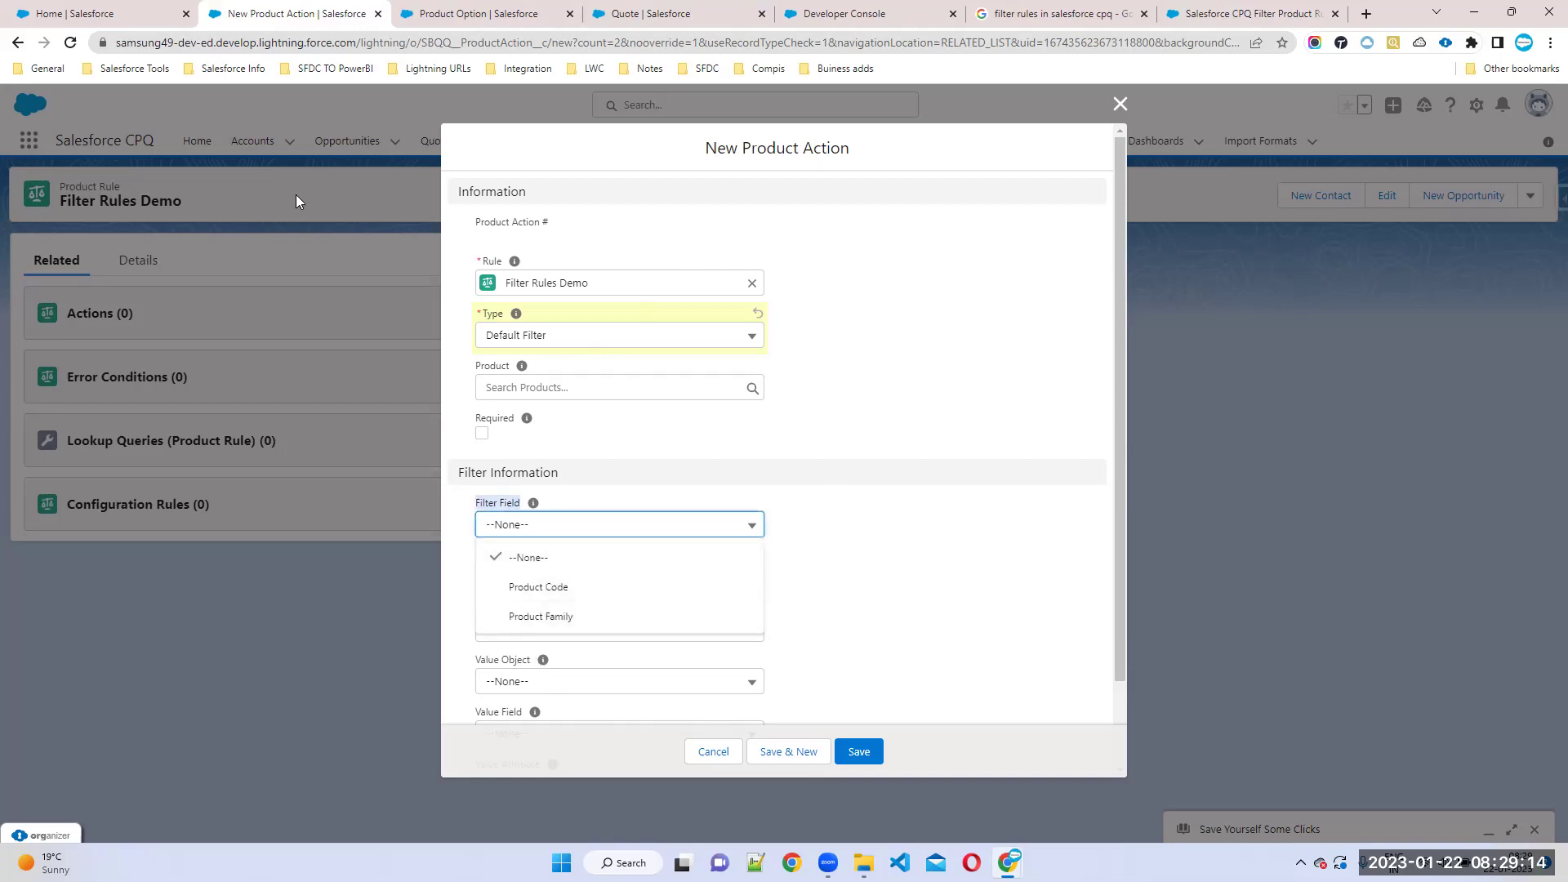
Step: Search the Object Manager for "actio" and open the Product Action object's setup
click(417, 11)
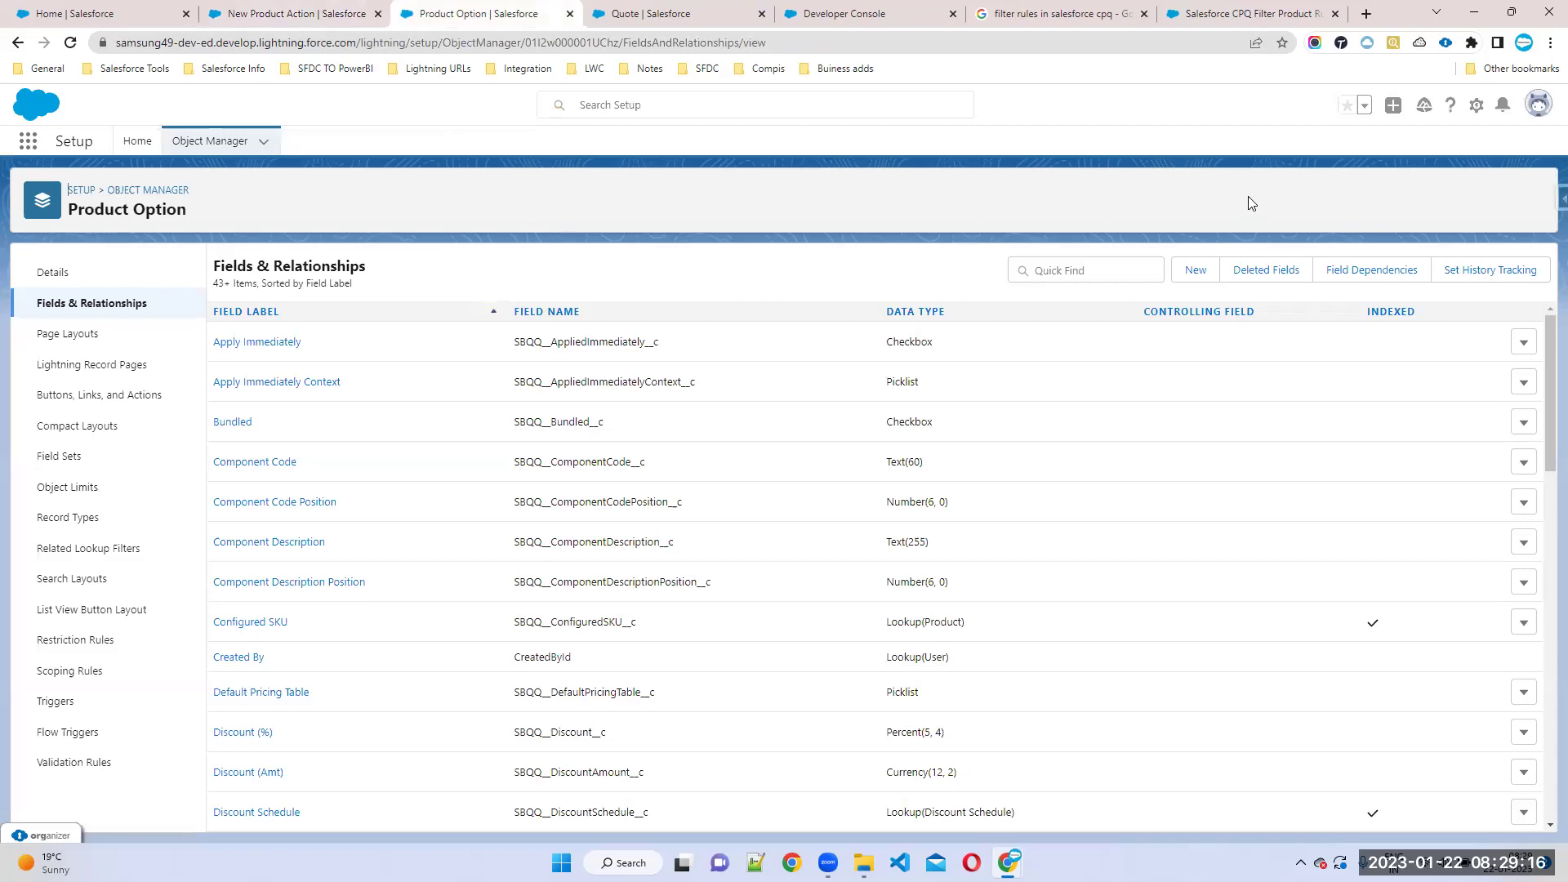
click(176, 192)
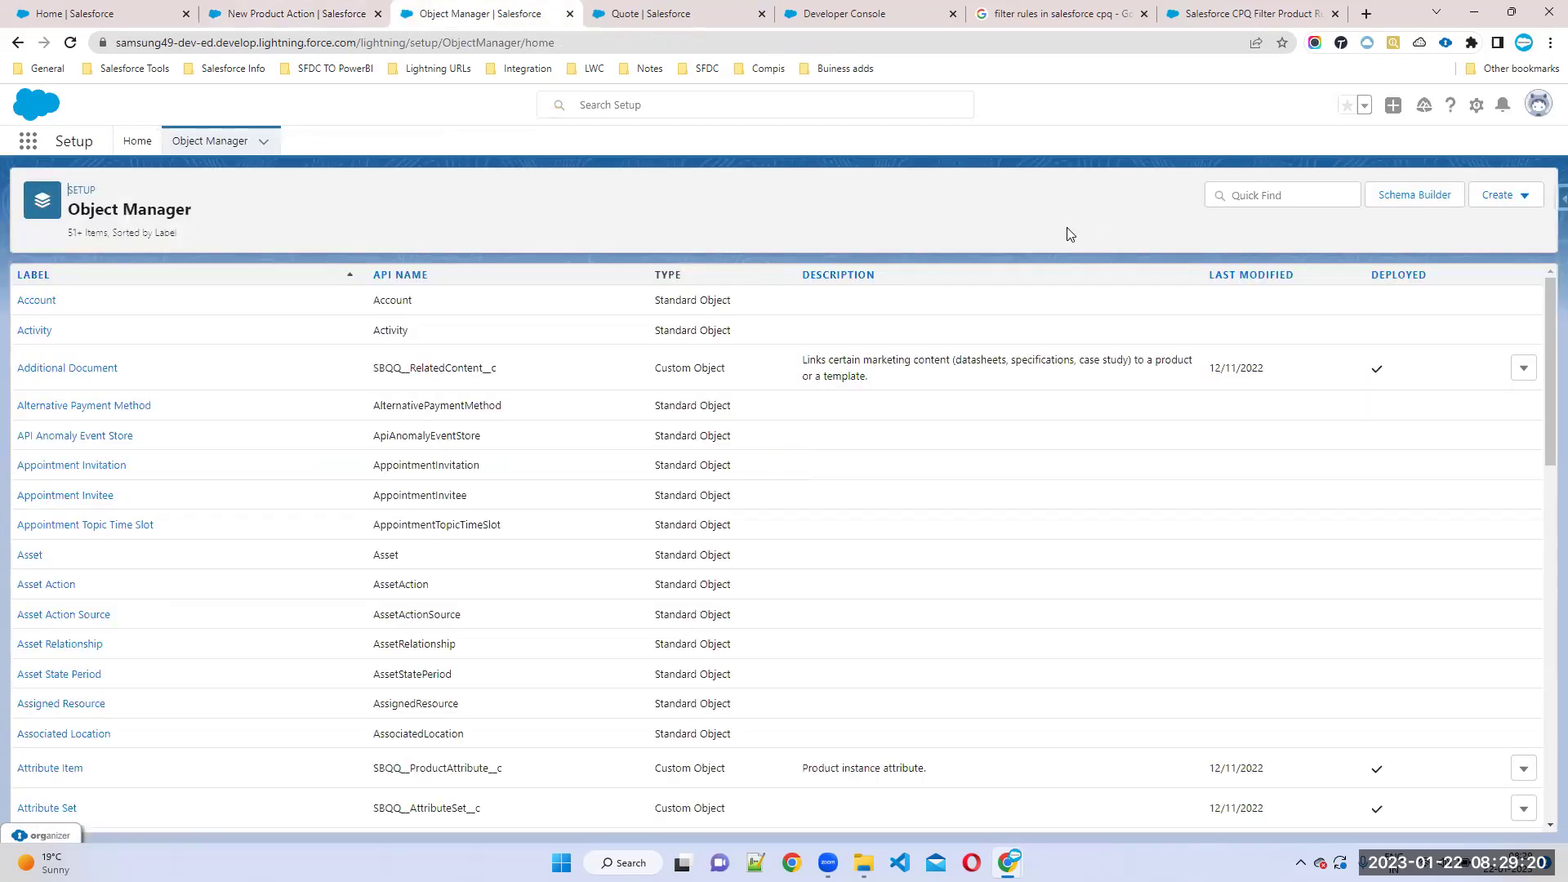
click(269, 13)
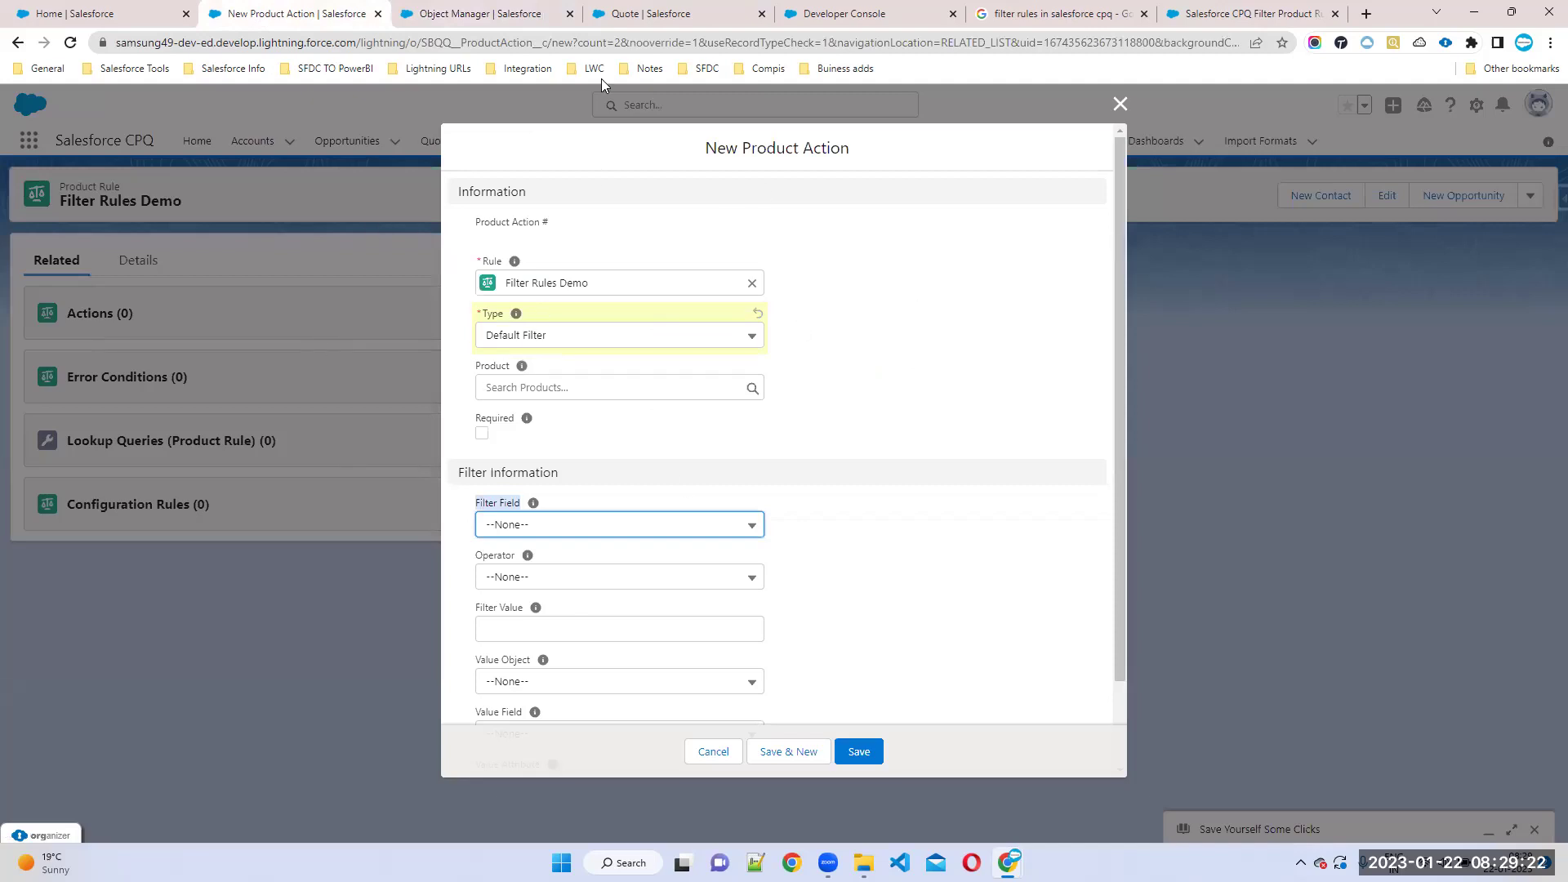
click(441, 14)
click(1296, 196)
text(a)
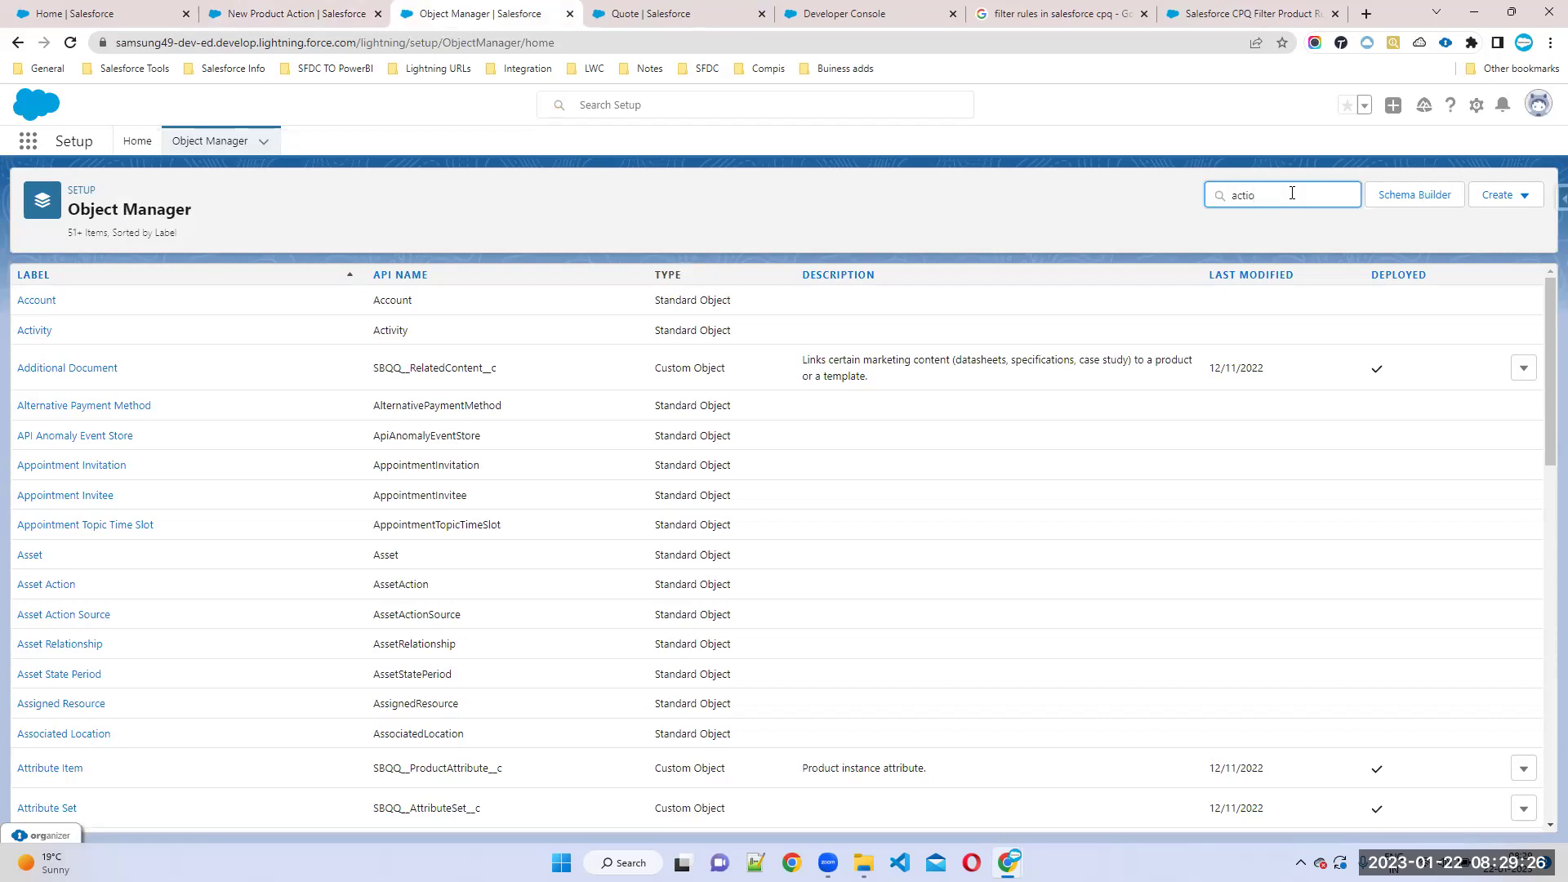
text(ctio)
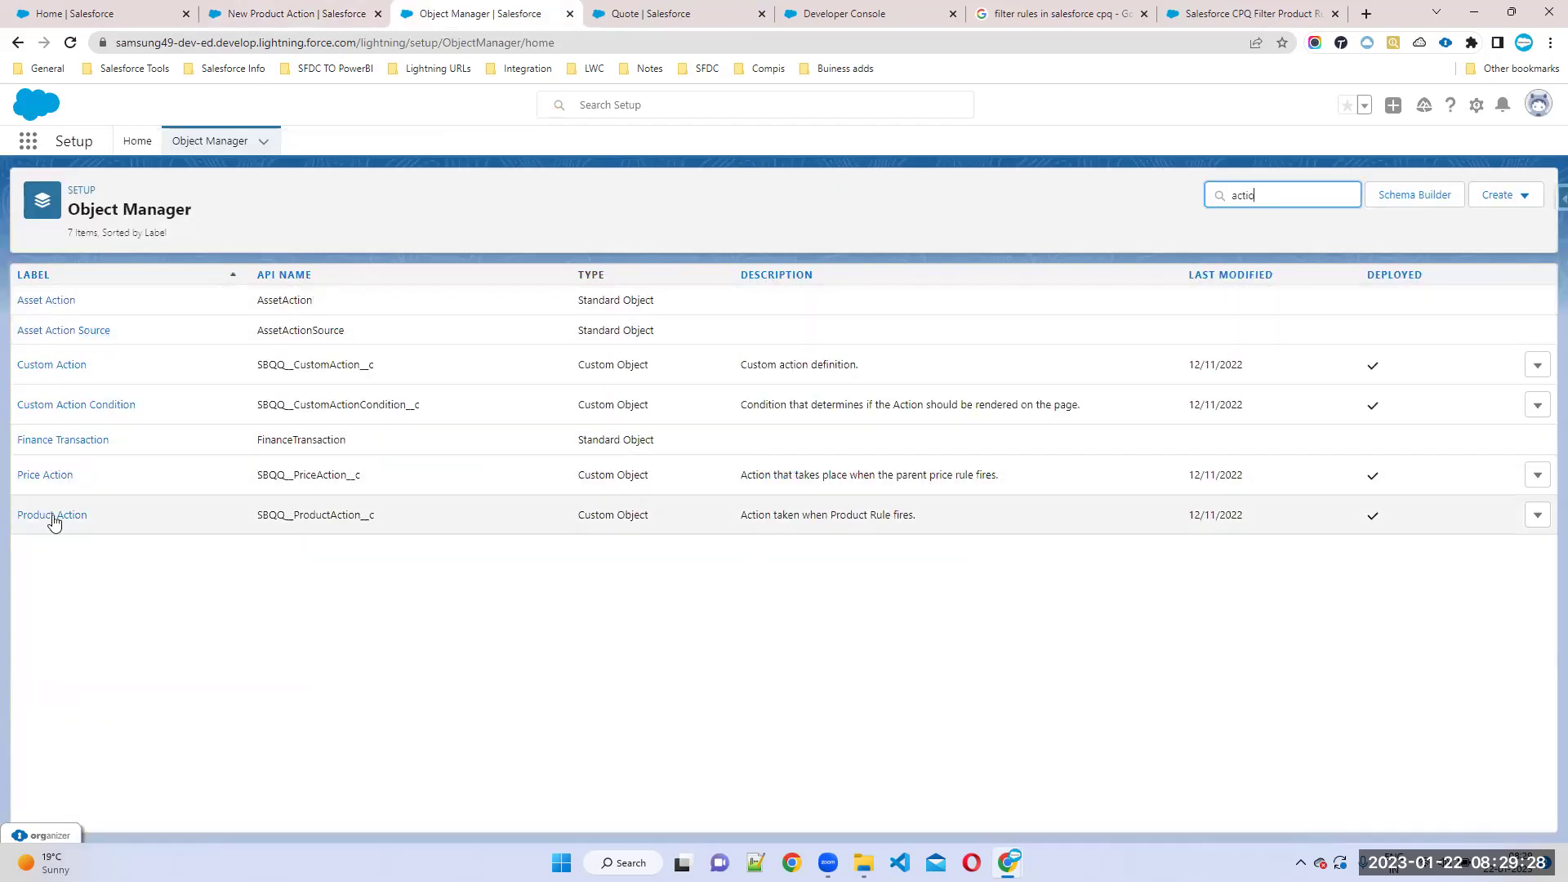
click(54, 519)
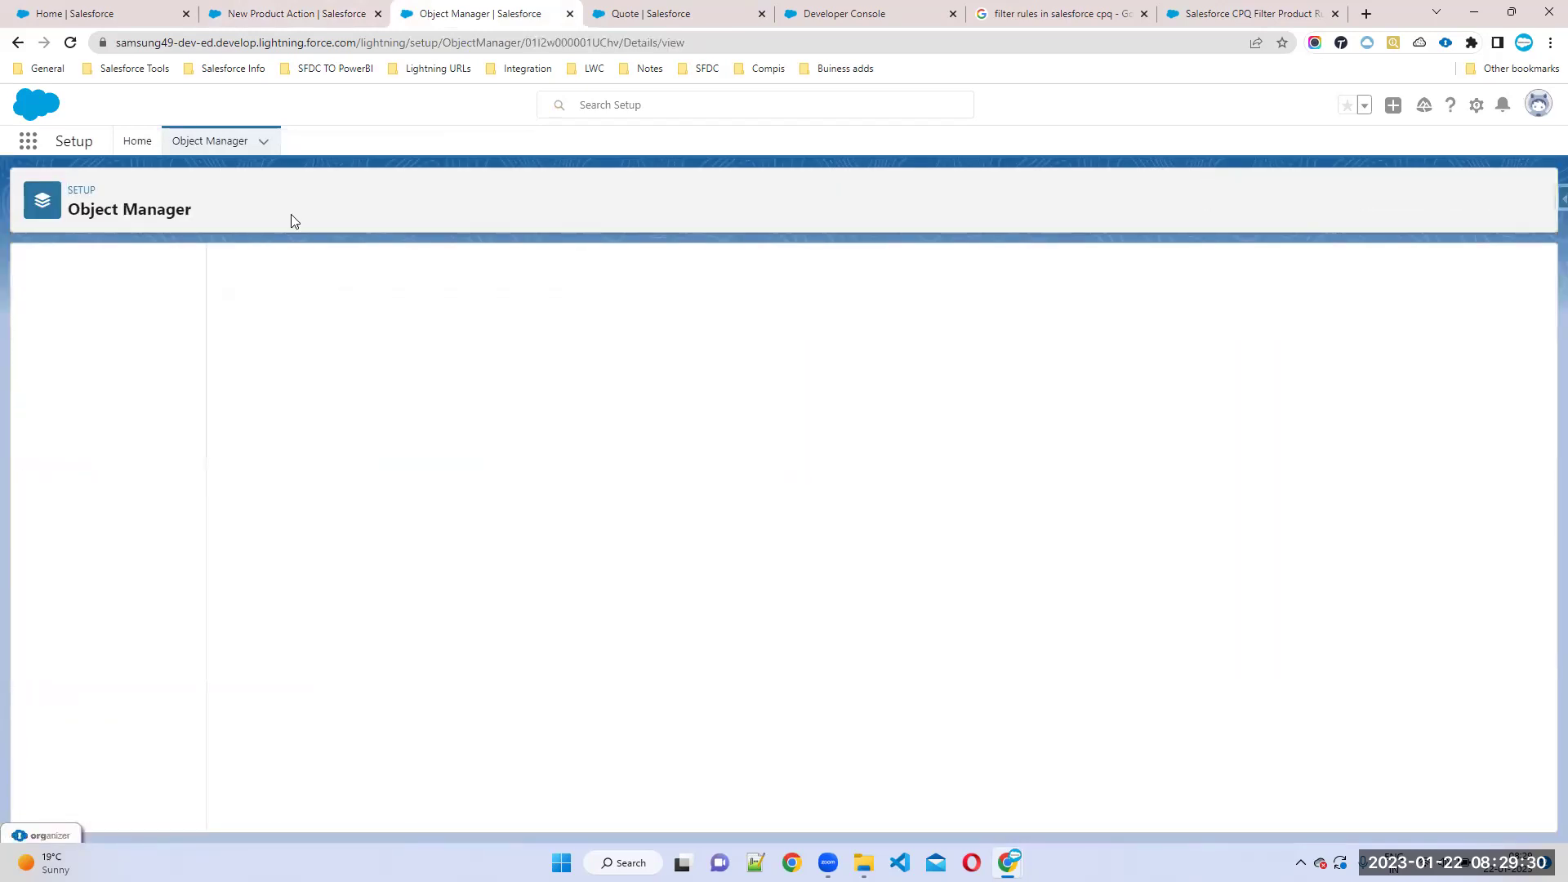
click(326, 13)
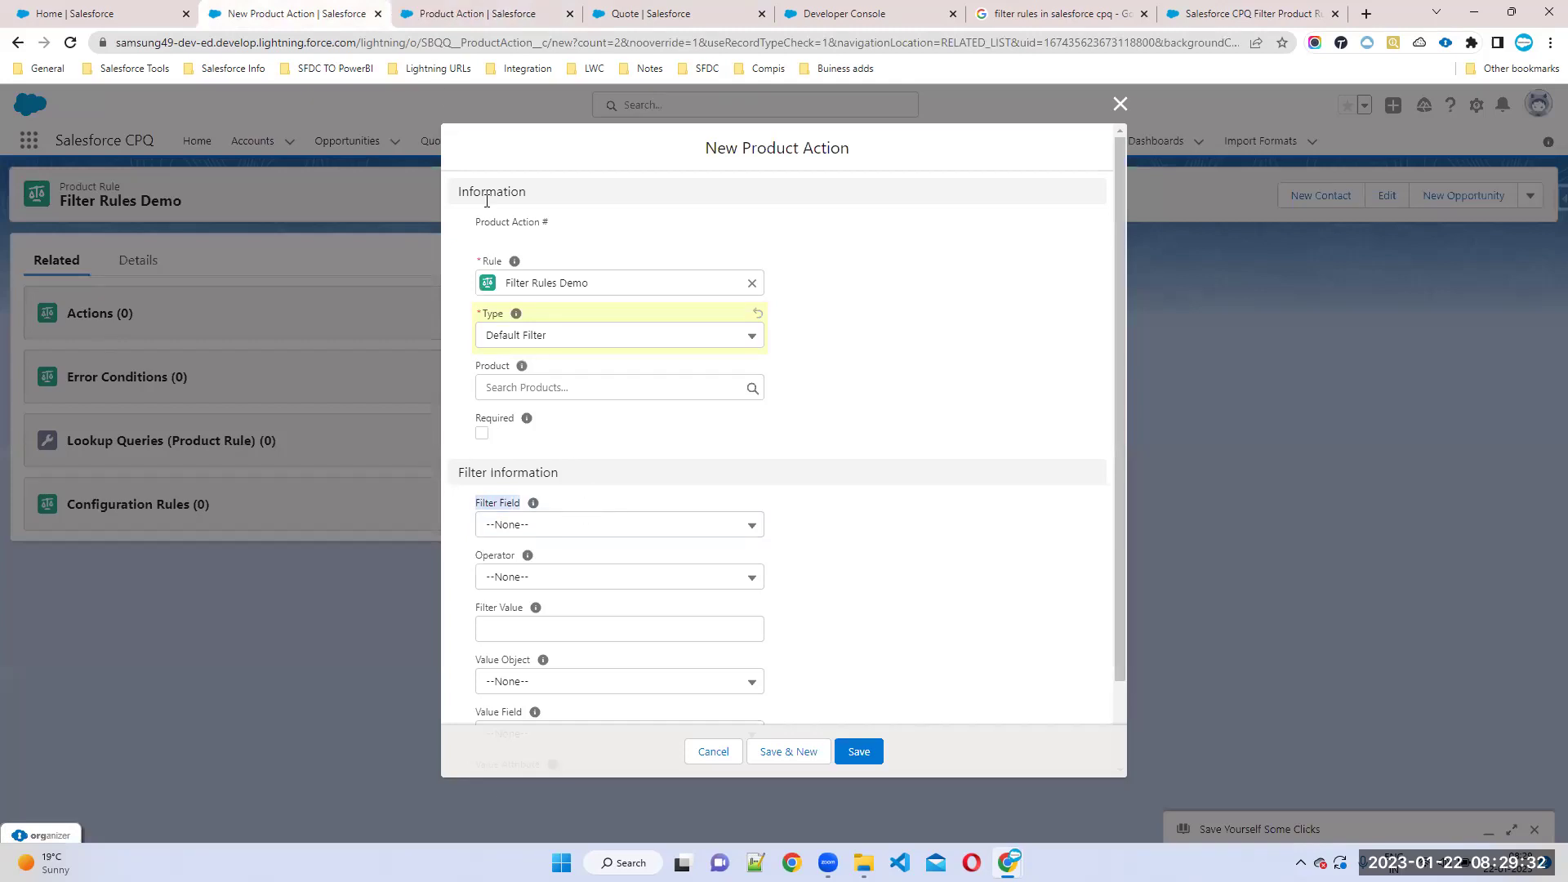
click(451, 13)
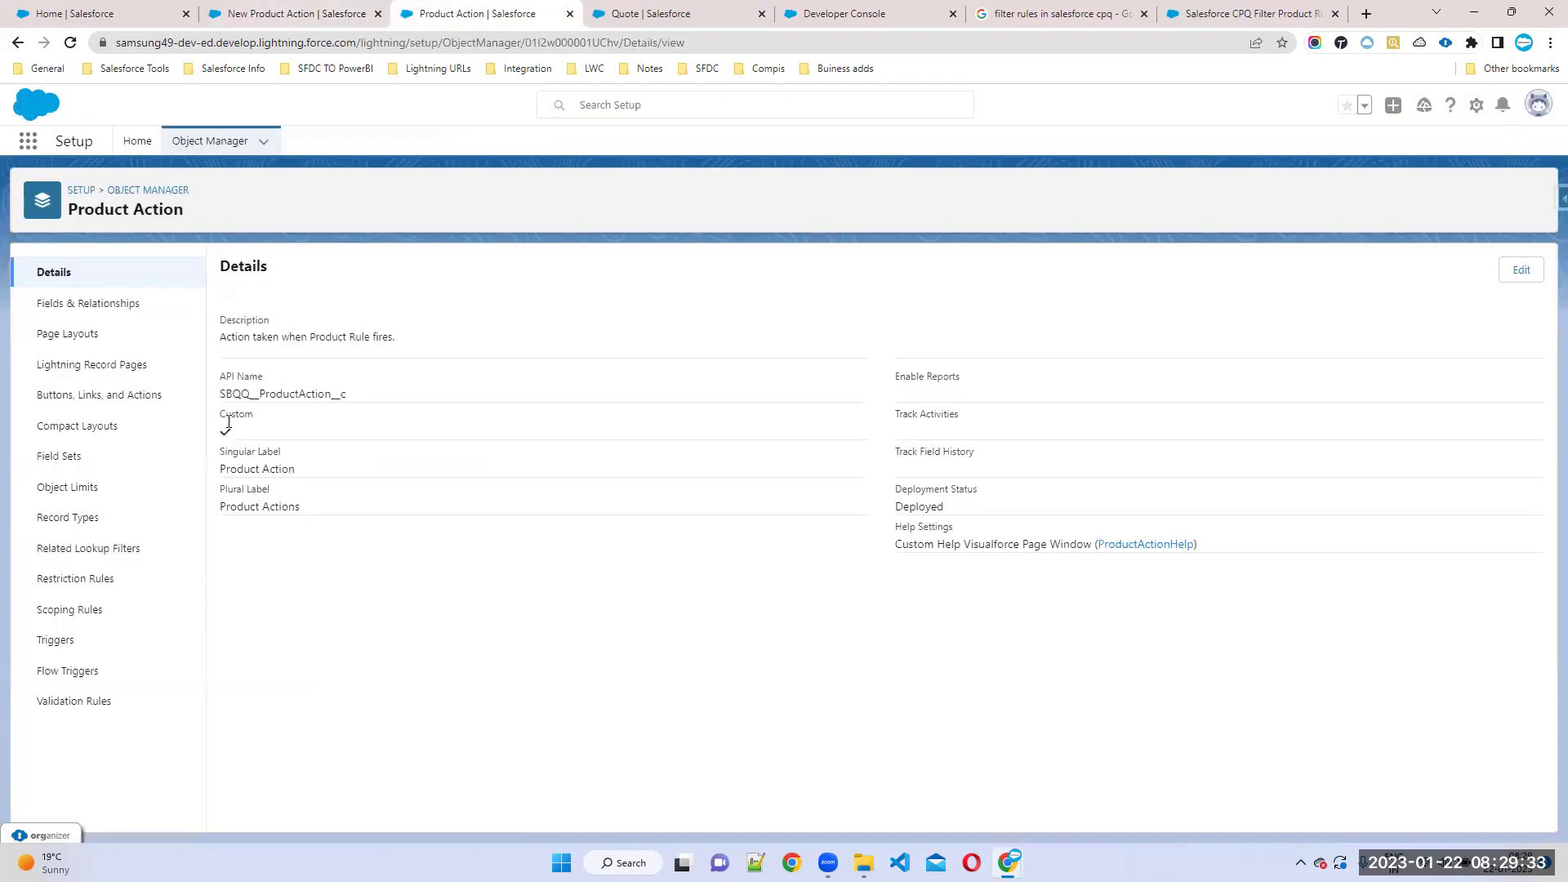
Step: Search the Product Action object's fields for "filte" and open the Filter Field definition at its picklist values
click(78, 306)
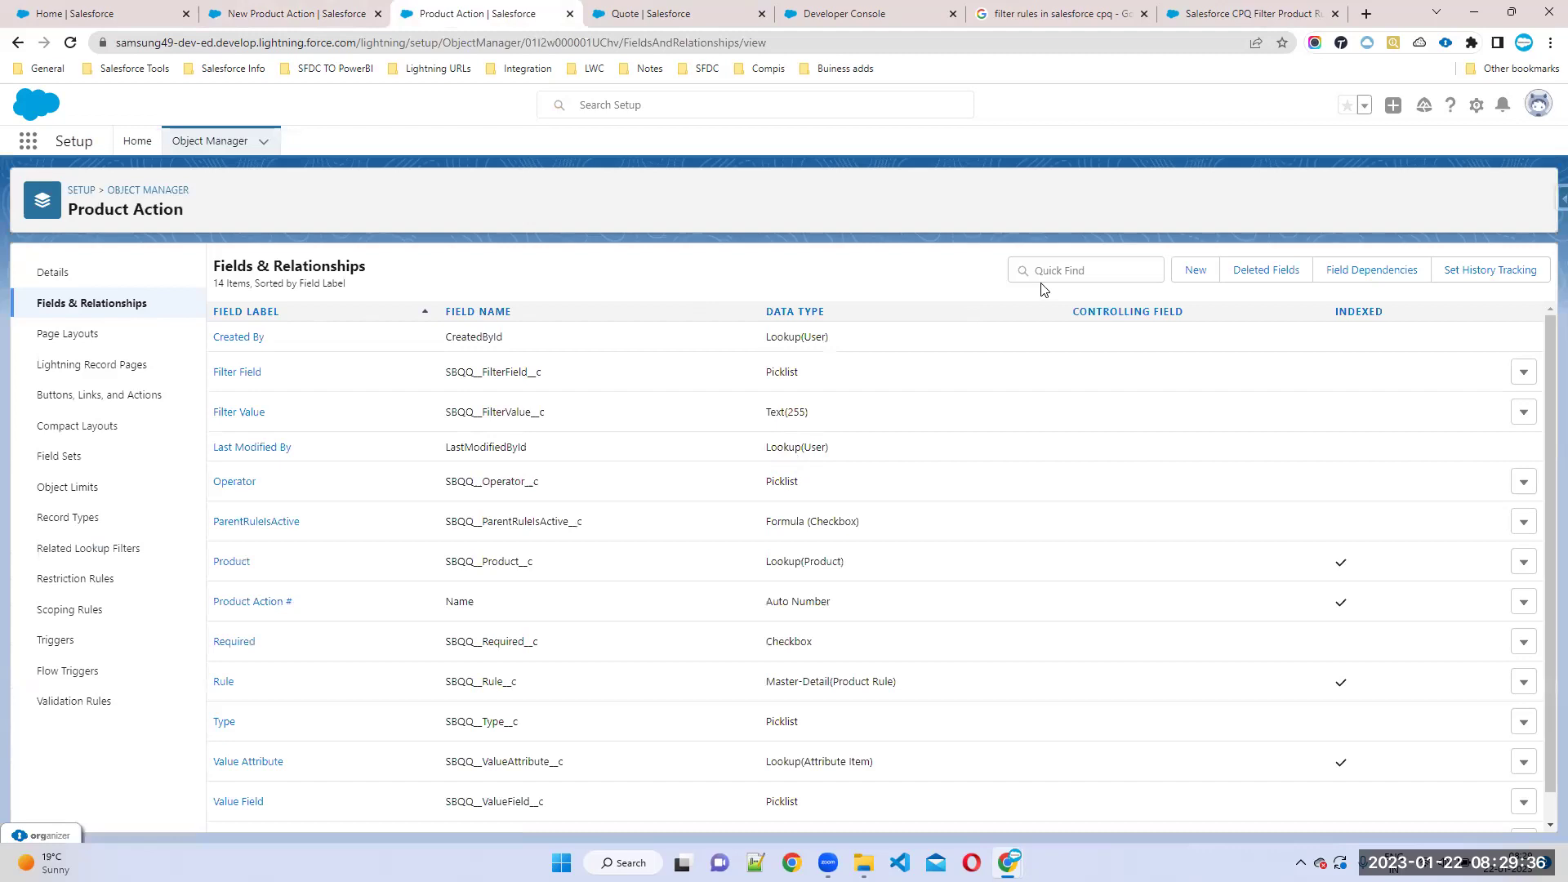
click(1040, 270)
text(filte)
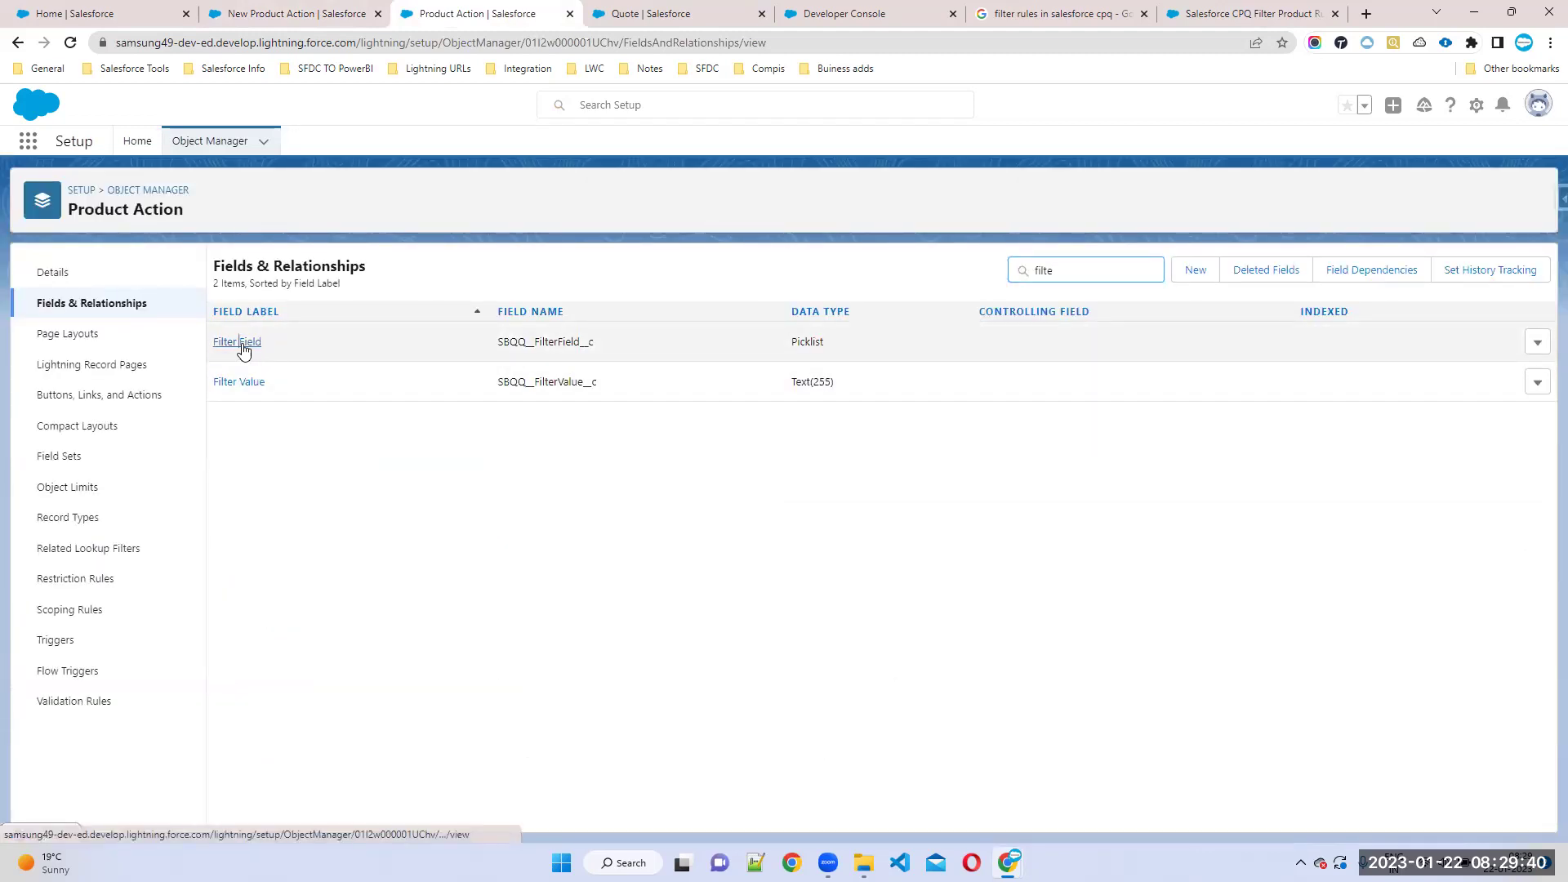
click(241, 345)
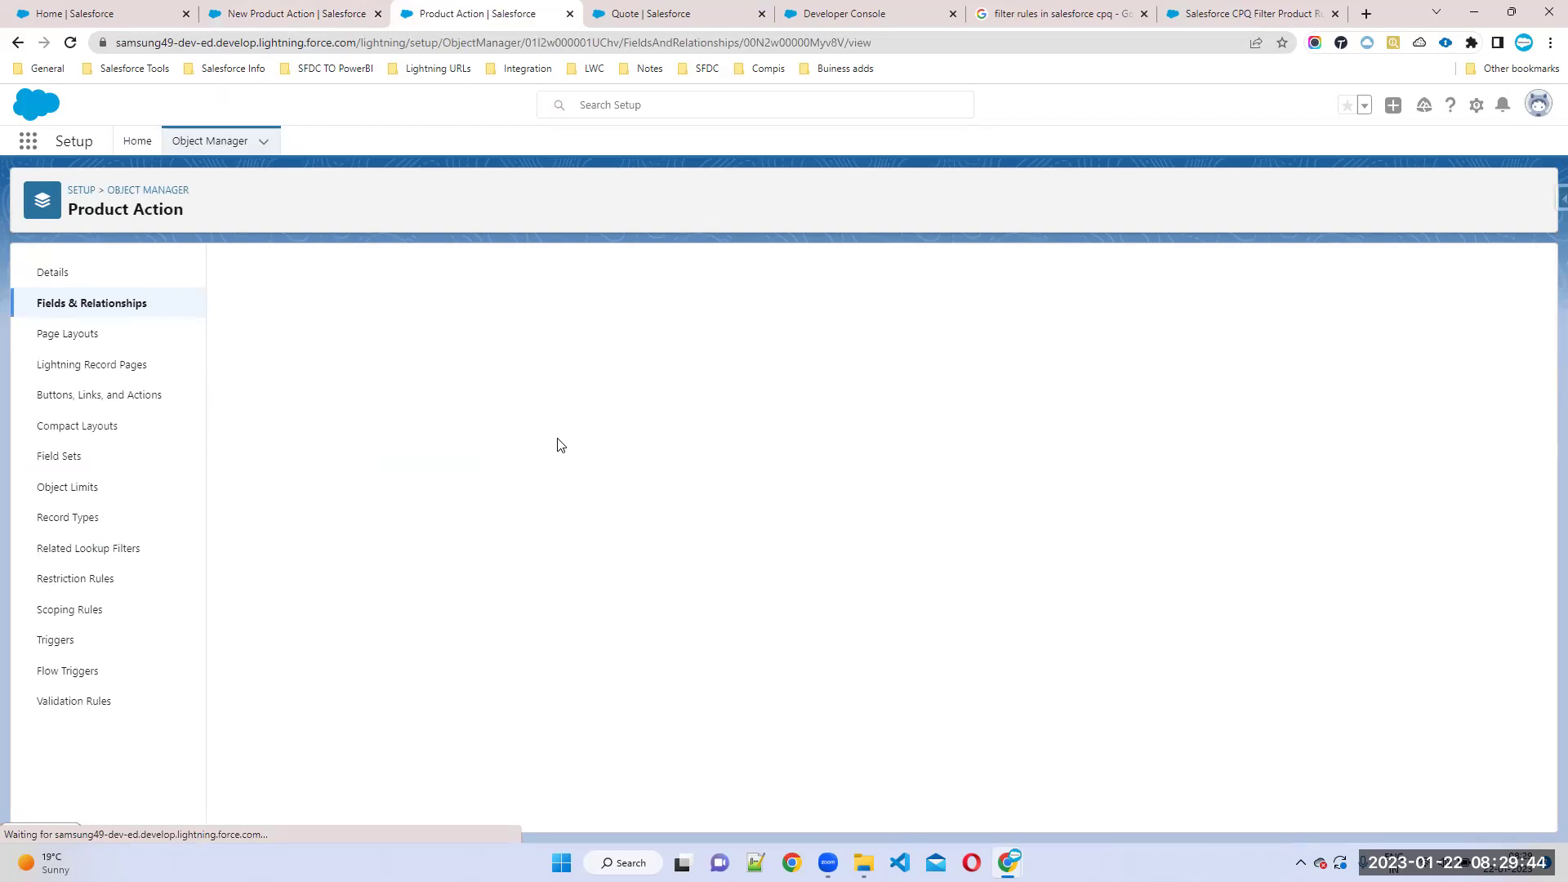
scroll(559, 445, down, 5)
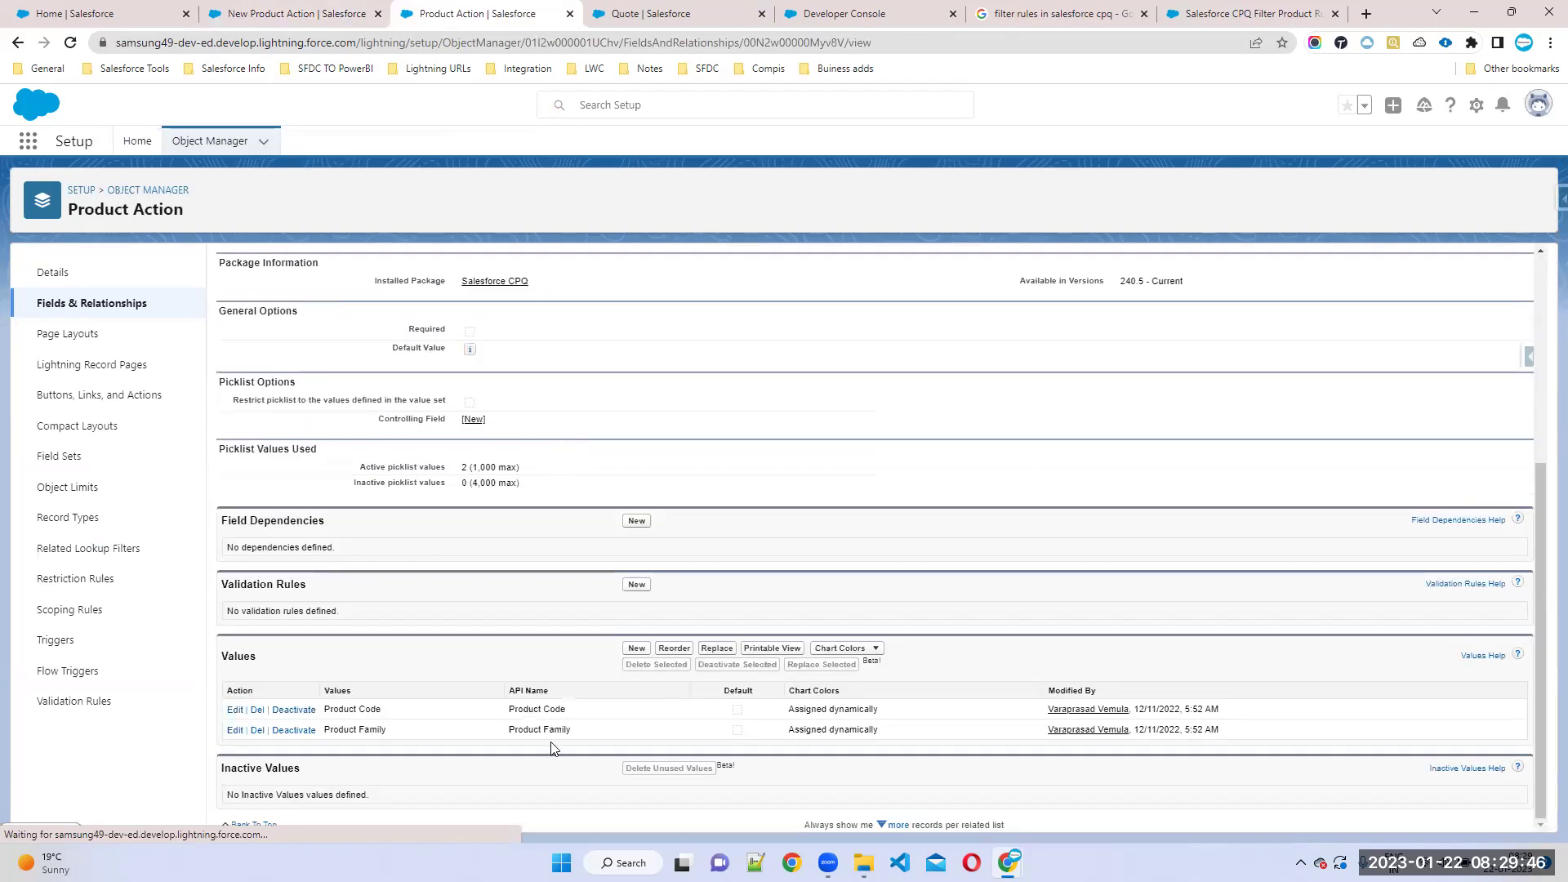
Step: Add the help article's ProdFamily__c as a new picklist value of Filter Field and save it
click(635, 650)
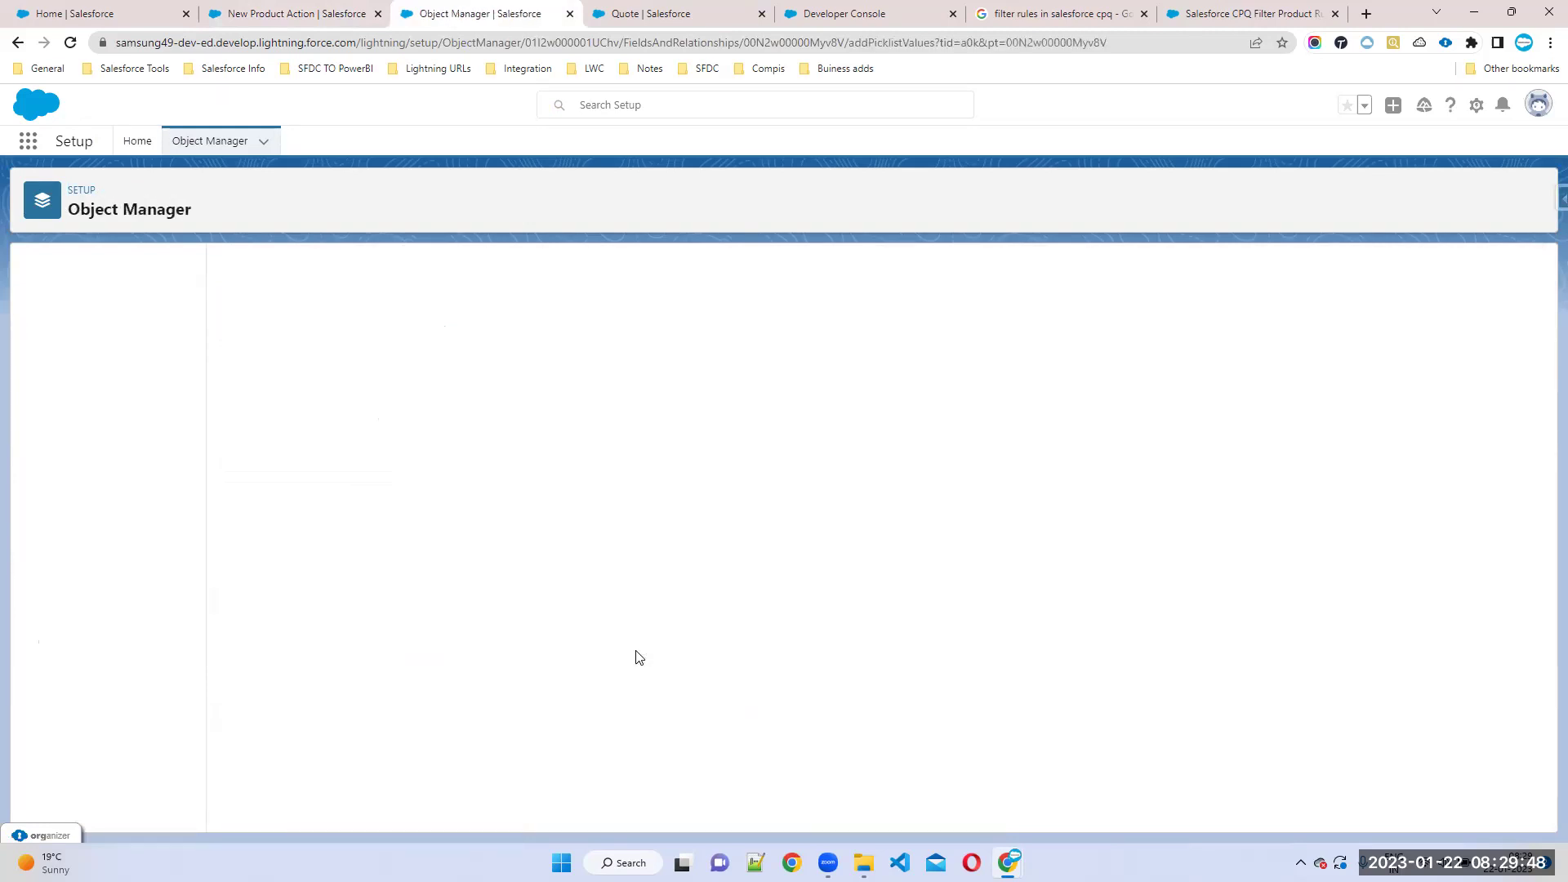
click(1245, 12)
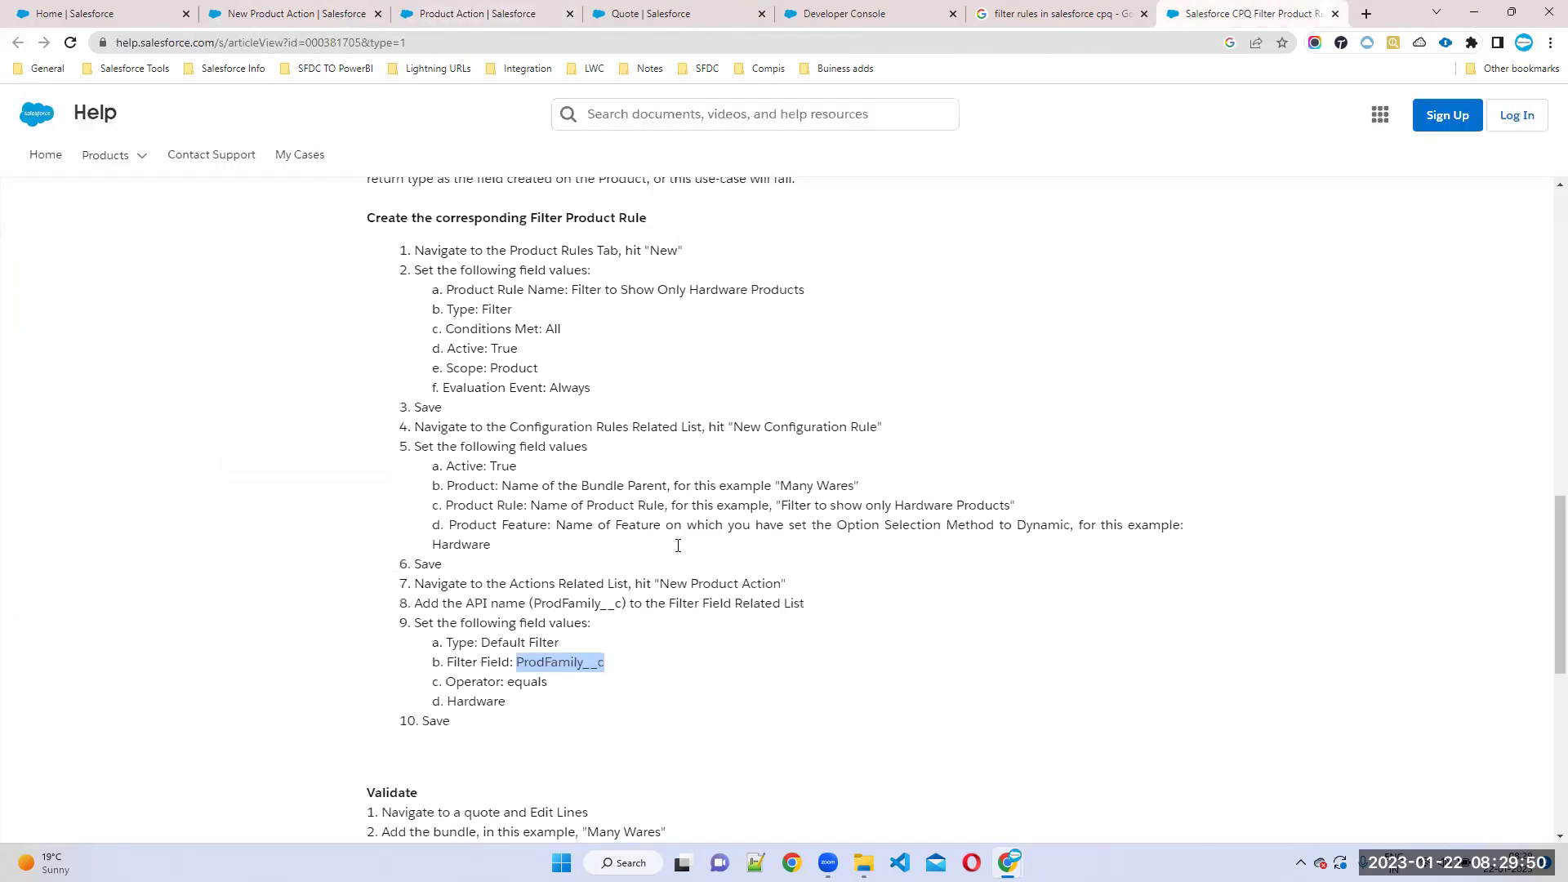
double_click(554, 666)
key(ctrl+c)
click(334, 10)
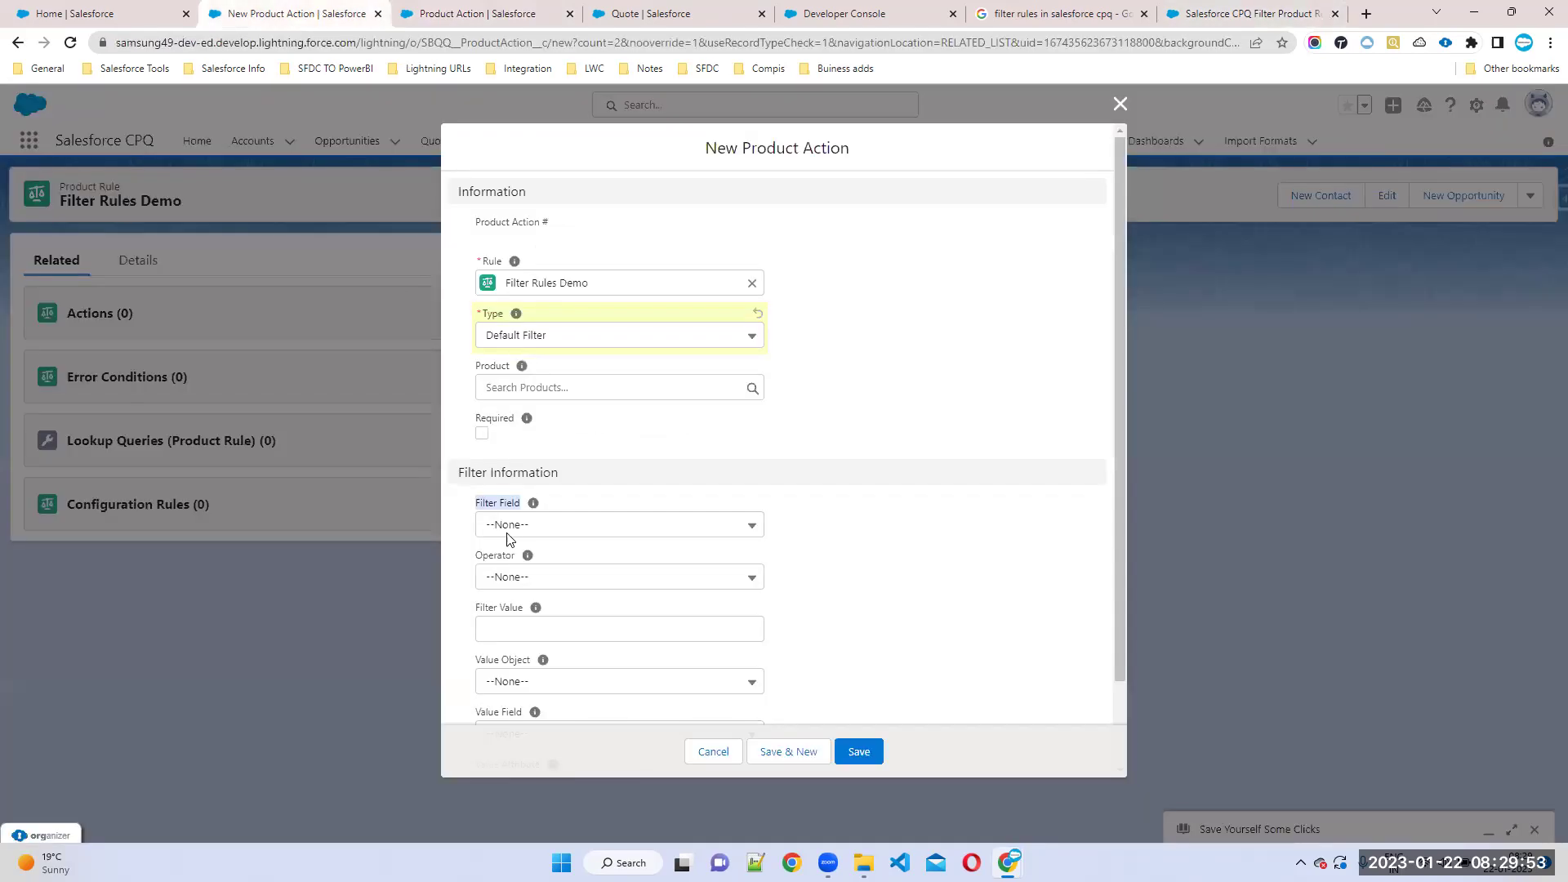
click(471, 11)
key(ctrl+v)
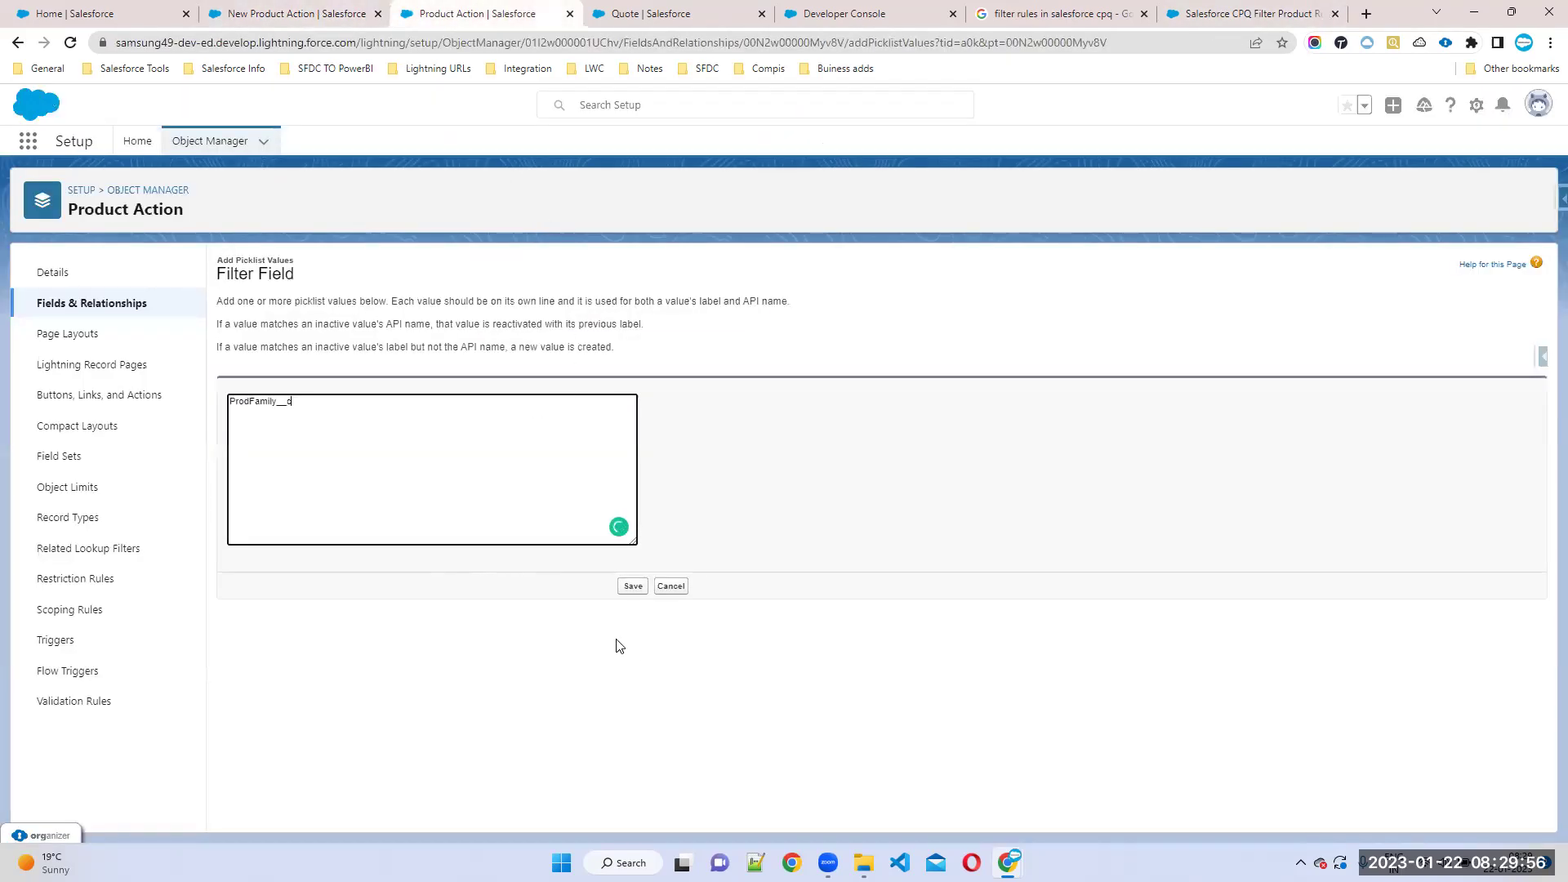
click(632, 586)
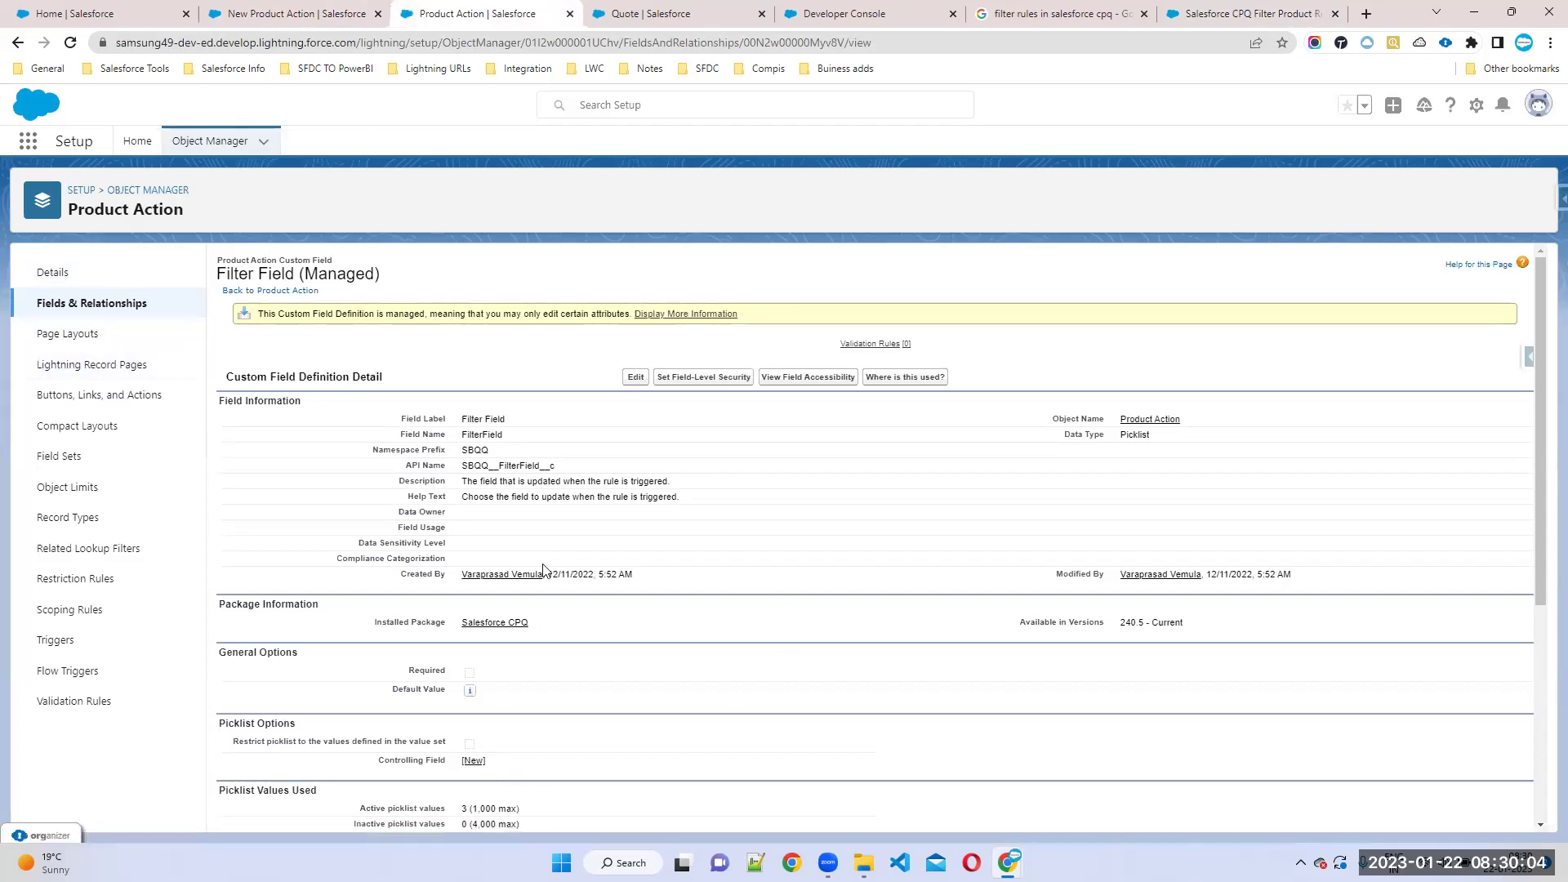
scroll(531, 569, down, 4)
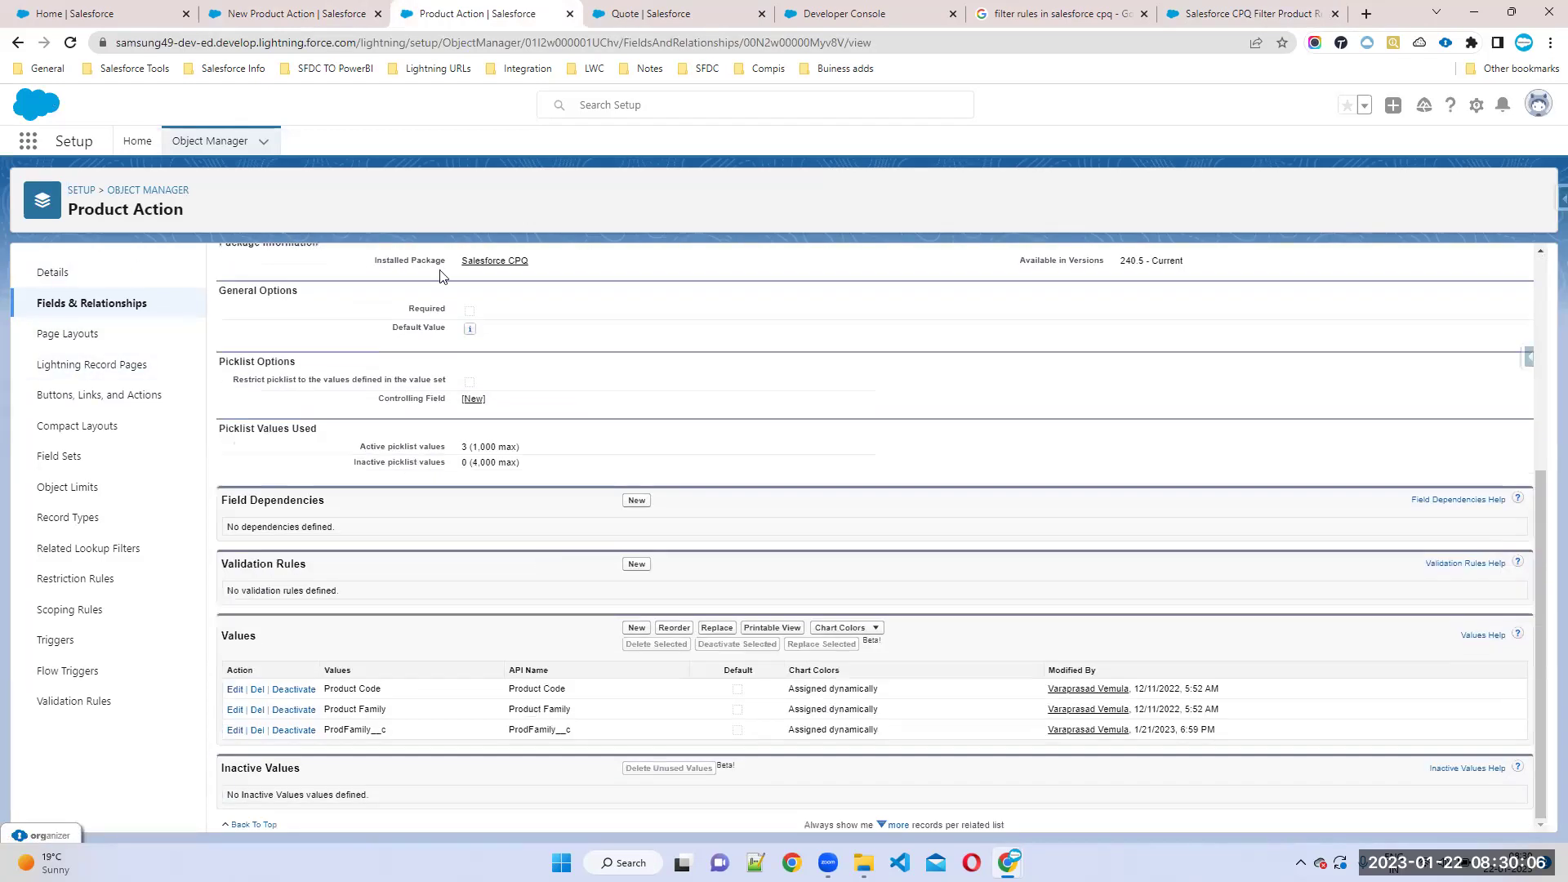
Step: Reload the new product action form to refresh its Filter Field options, discarding the unsaved entries
click(327, 15)
click(501, 527)
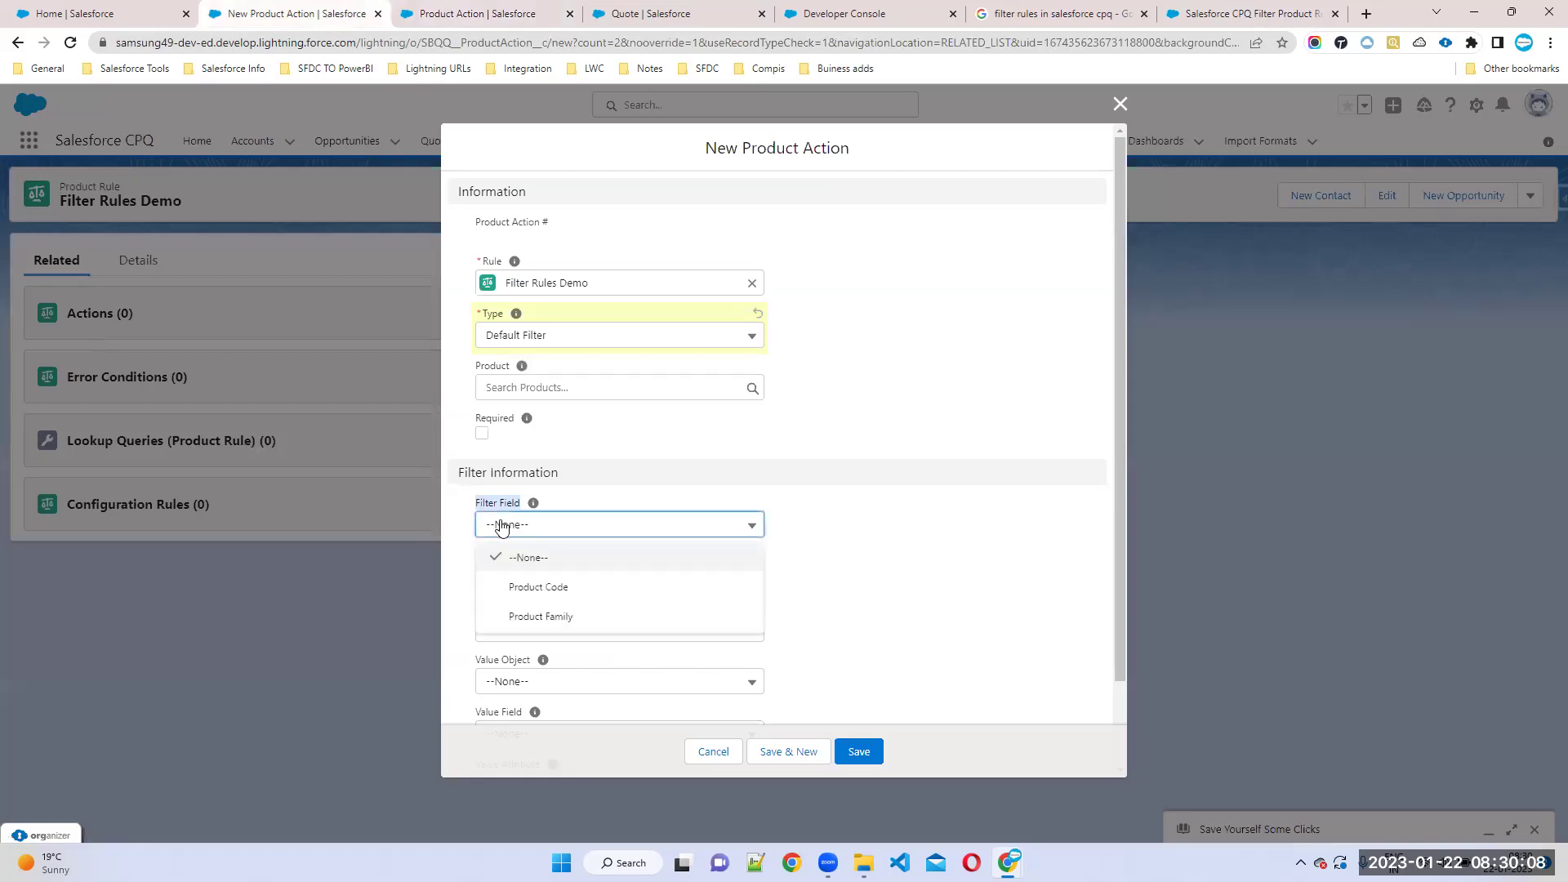
click(72, 51)
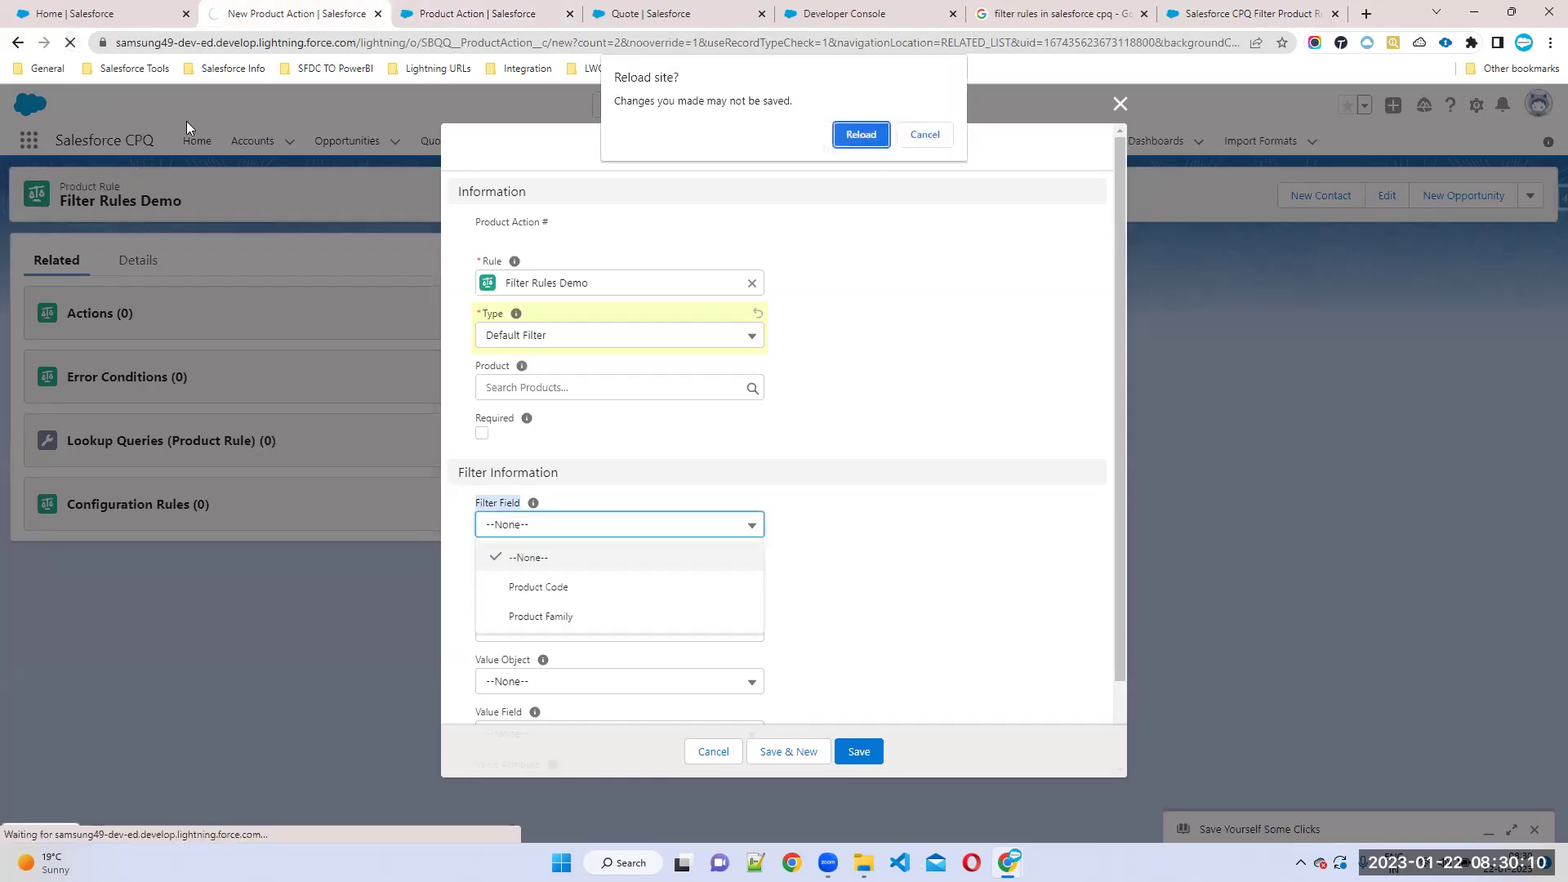
click(857, 132)
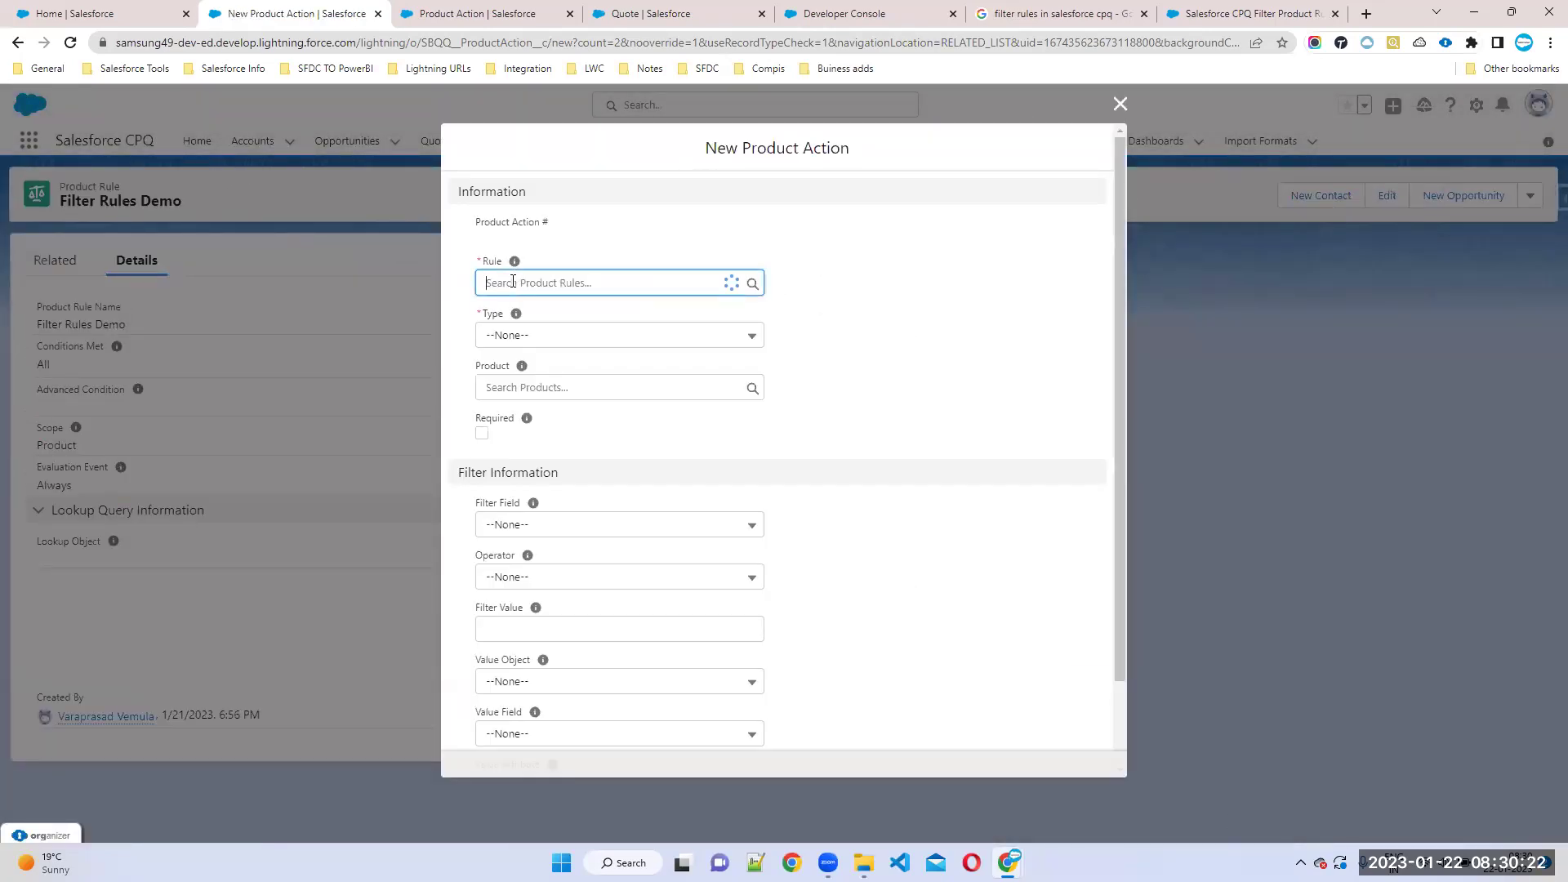
Step: Set the new product action's rule to Filter Rules Demo and its type to Default Filter
click(512, 282)
click(520, 283)
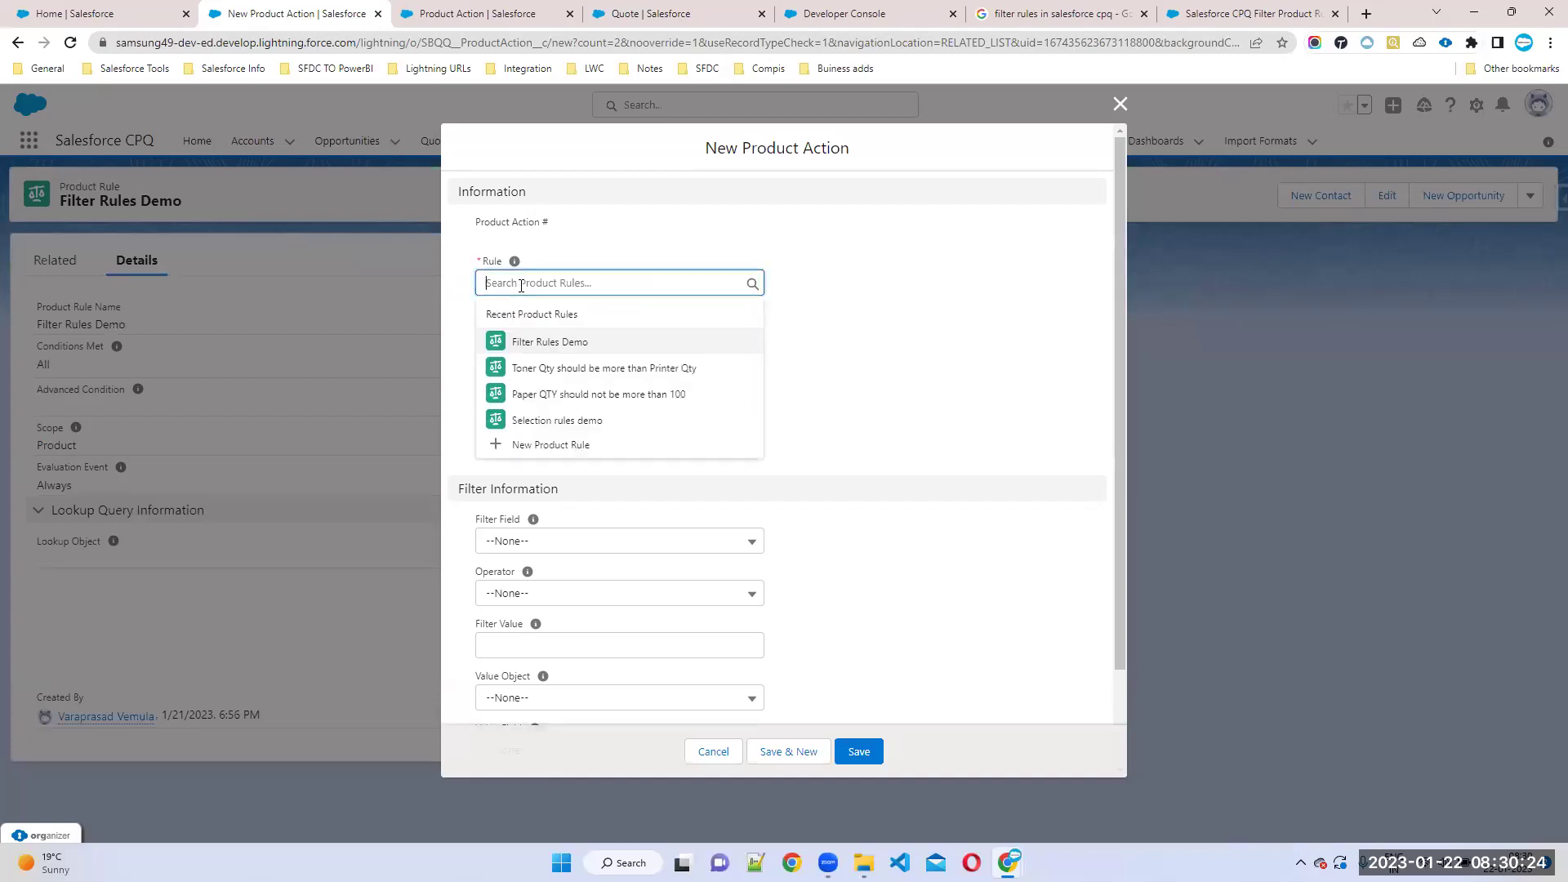
click(547, 341)
click(544, 336)
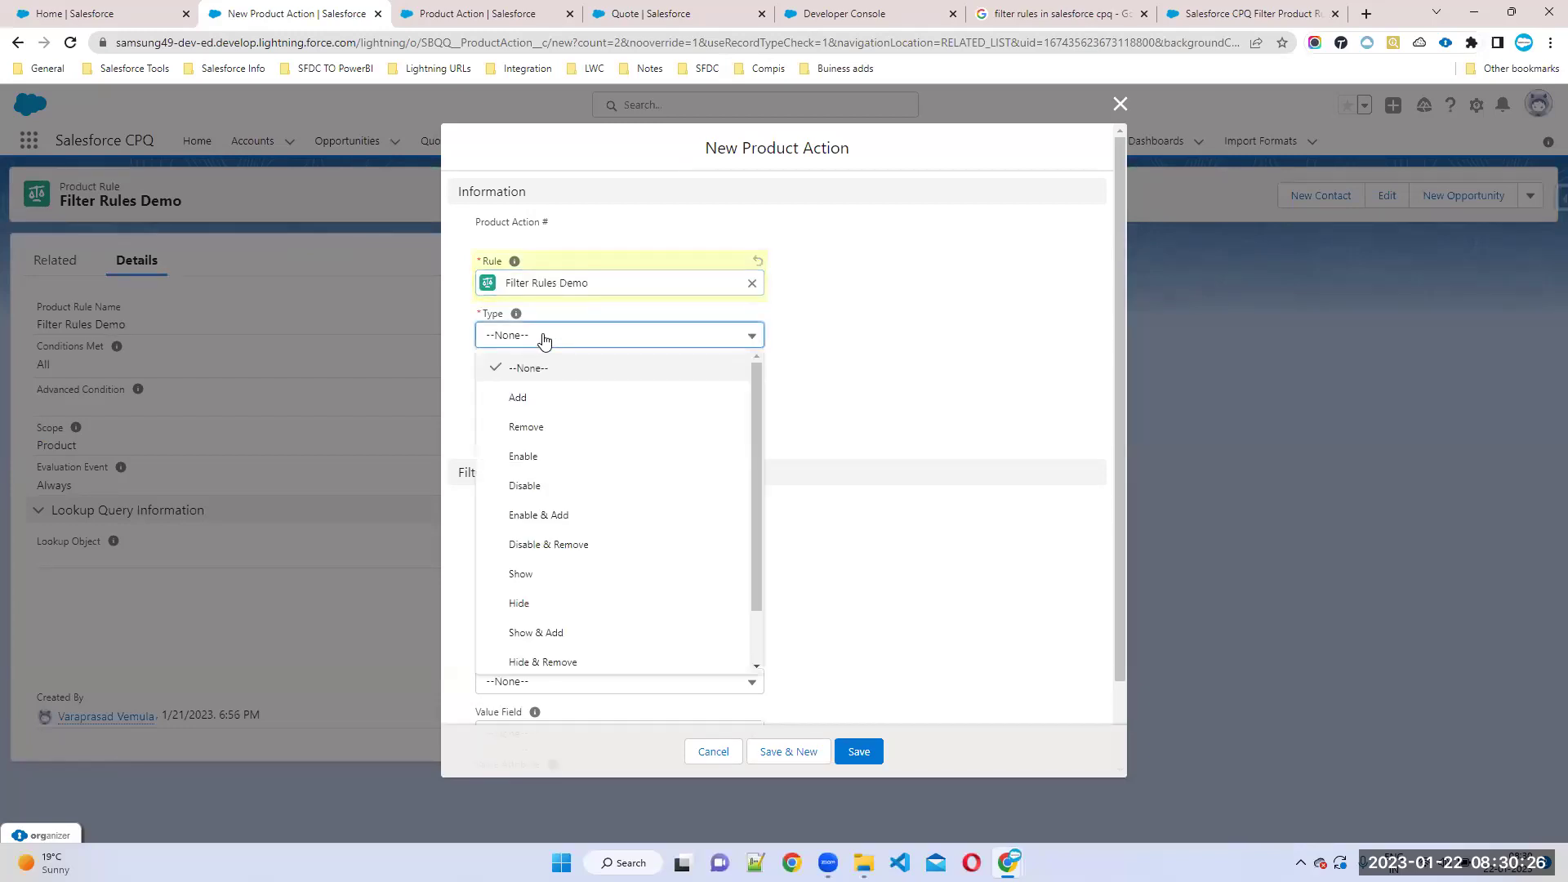
scroll(584, 553, down, 2)
click(531, 635)
Step: Set the product action's filter to ProdFamily__c equals Service, save it, and show the rule's related lists
scroll(623, 490, down, 2)
click(523, 429)
click(574, 551)
click(519, 480)
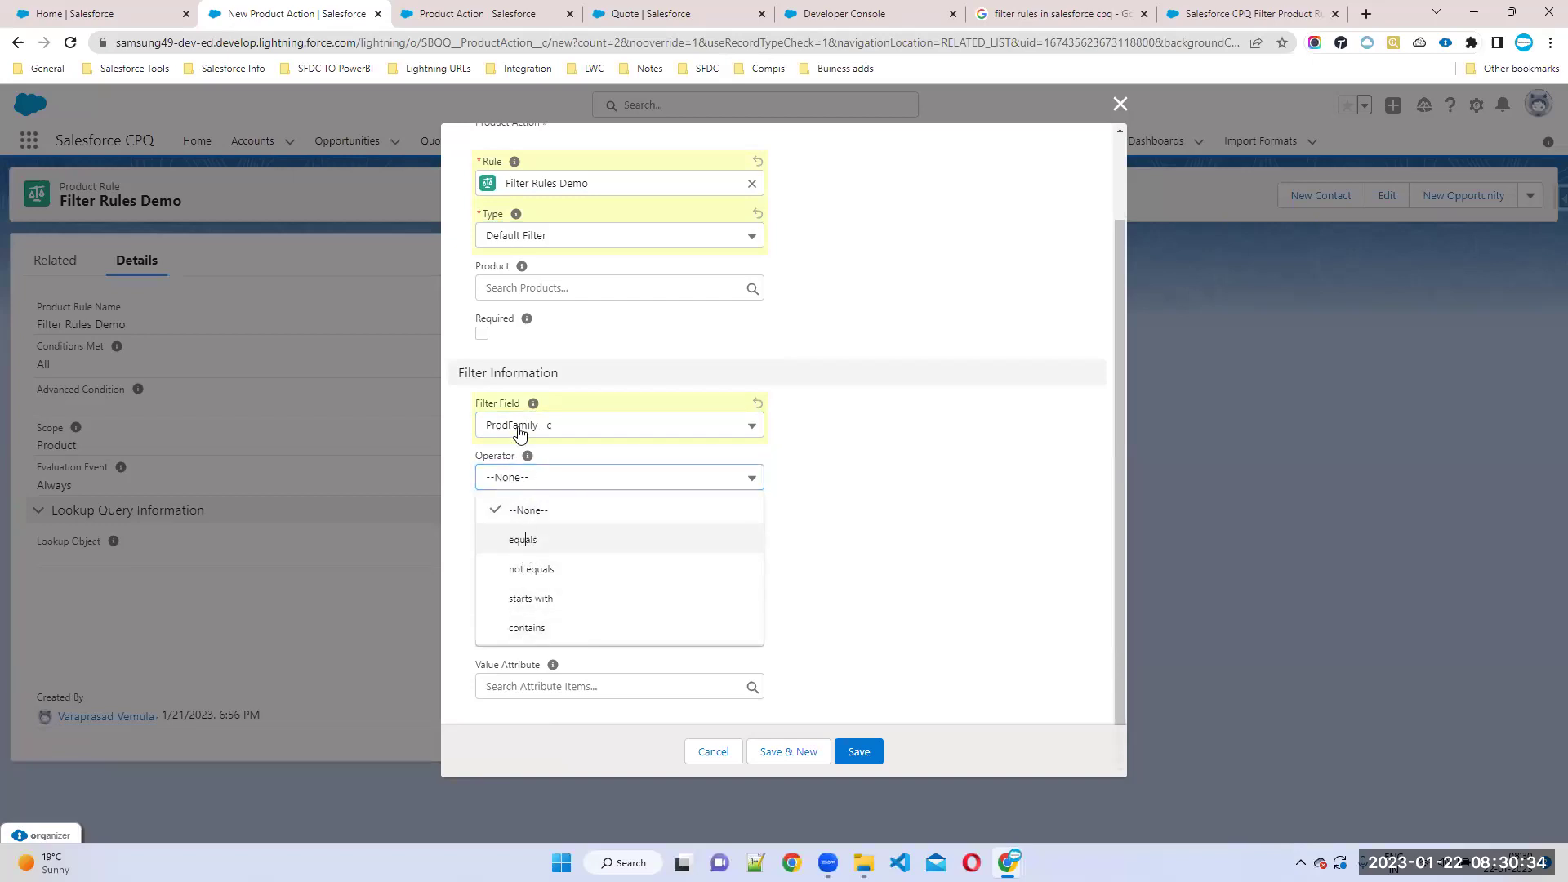
key(Return)
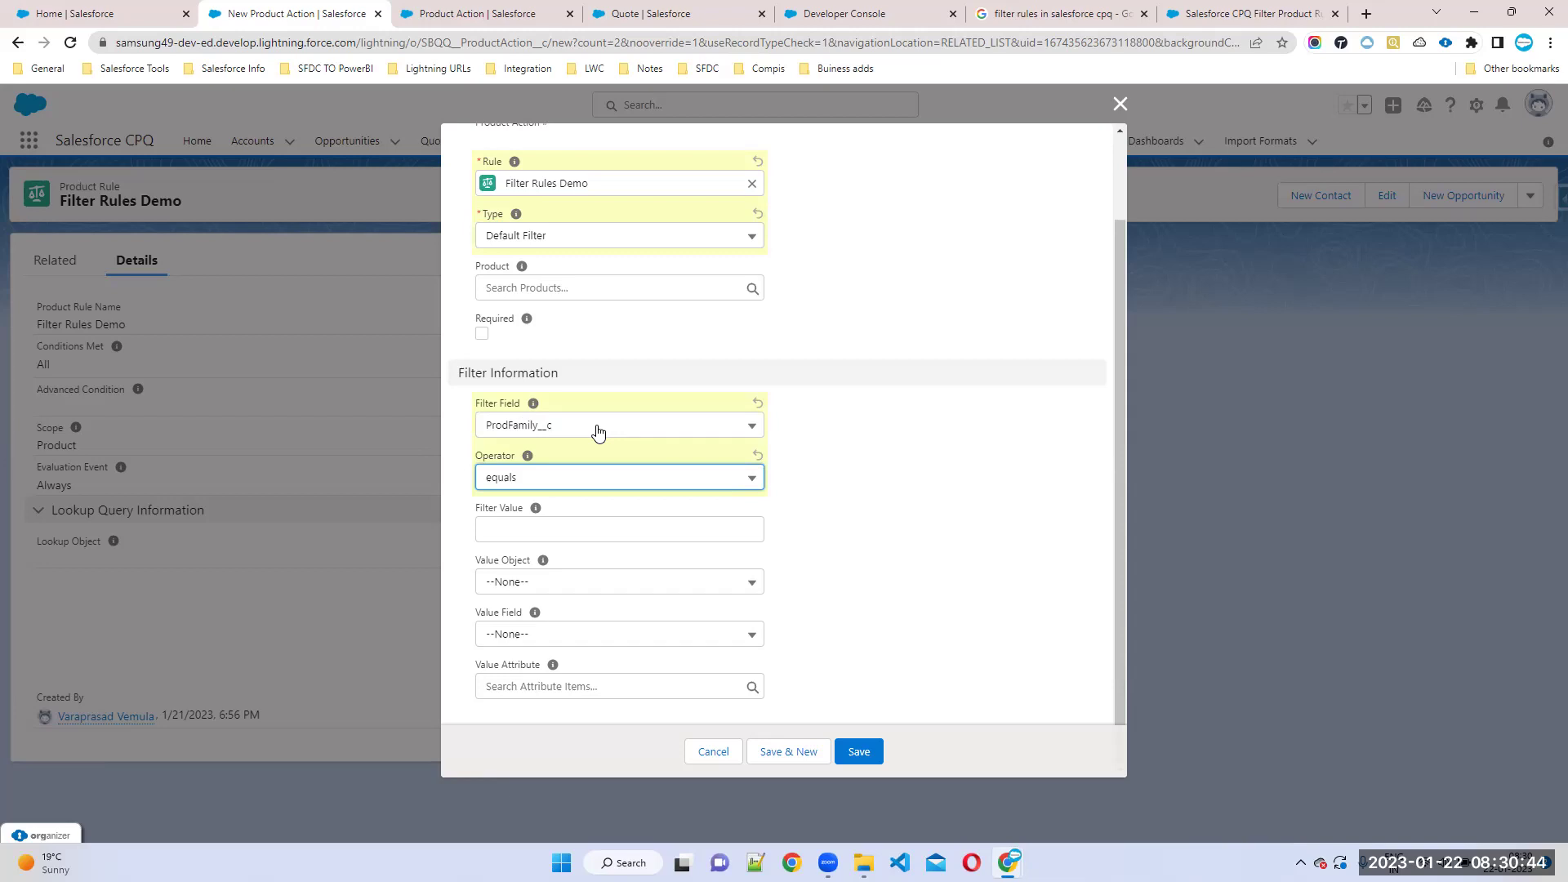
click(495, 539)
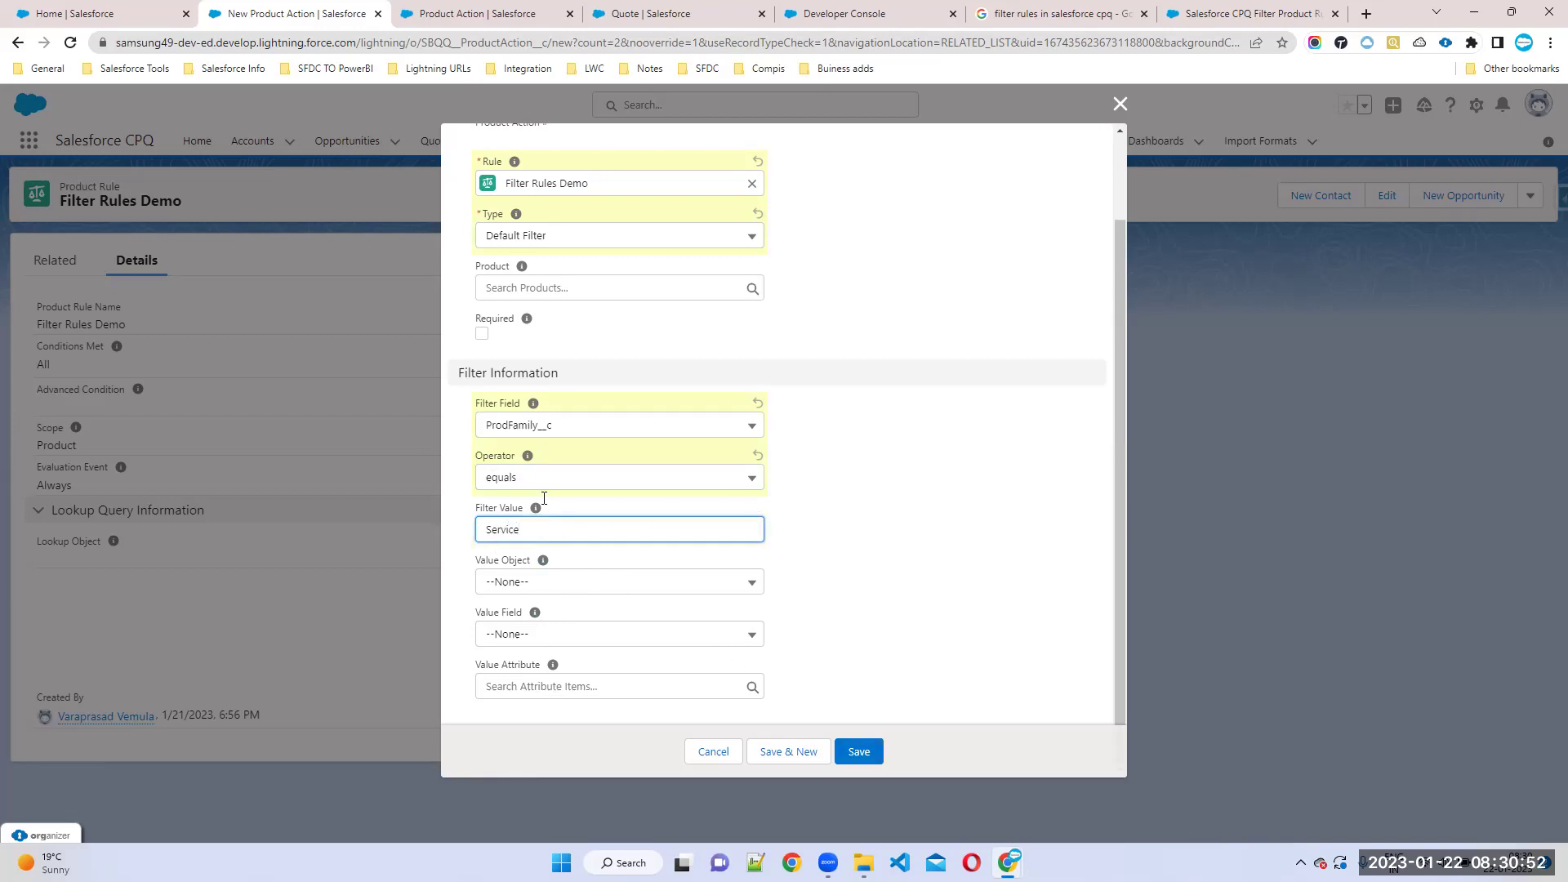
click(864, 748)
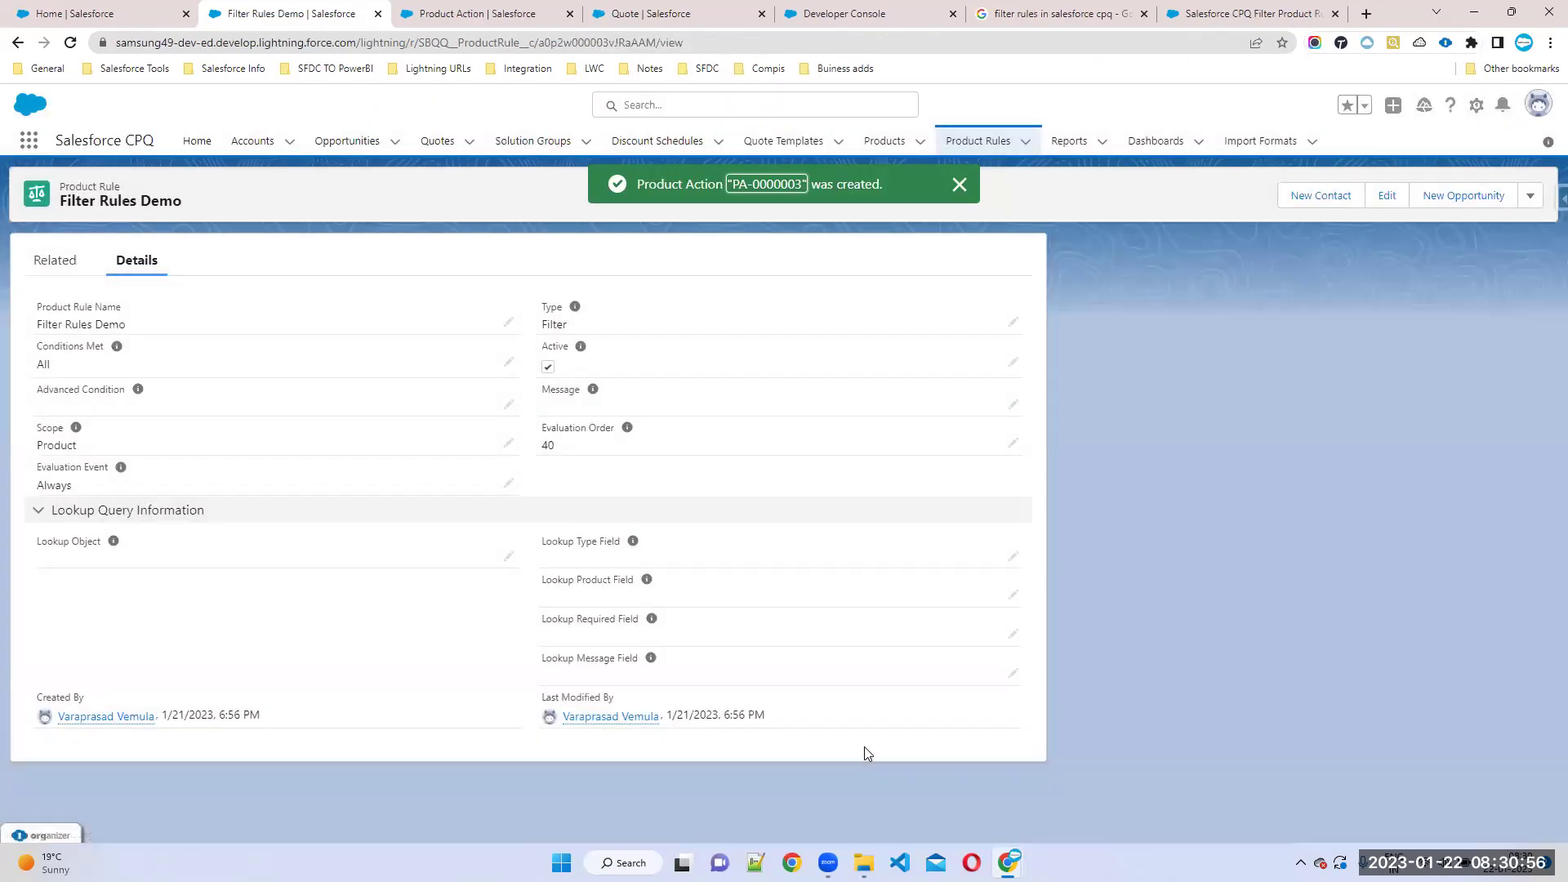
click(53, 259)
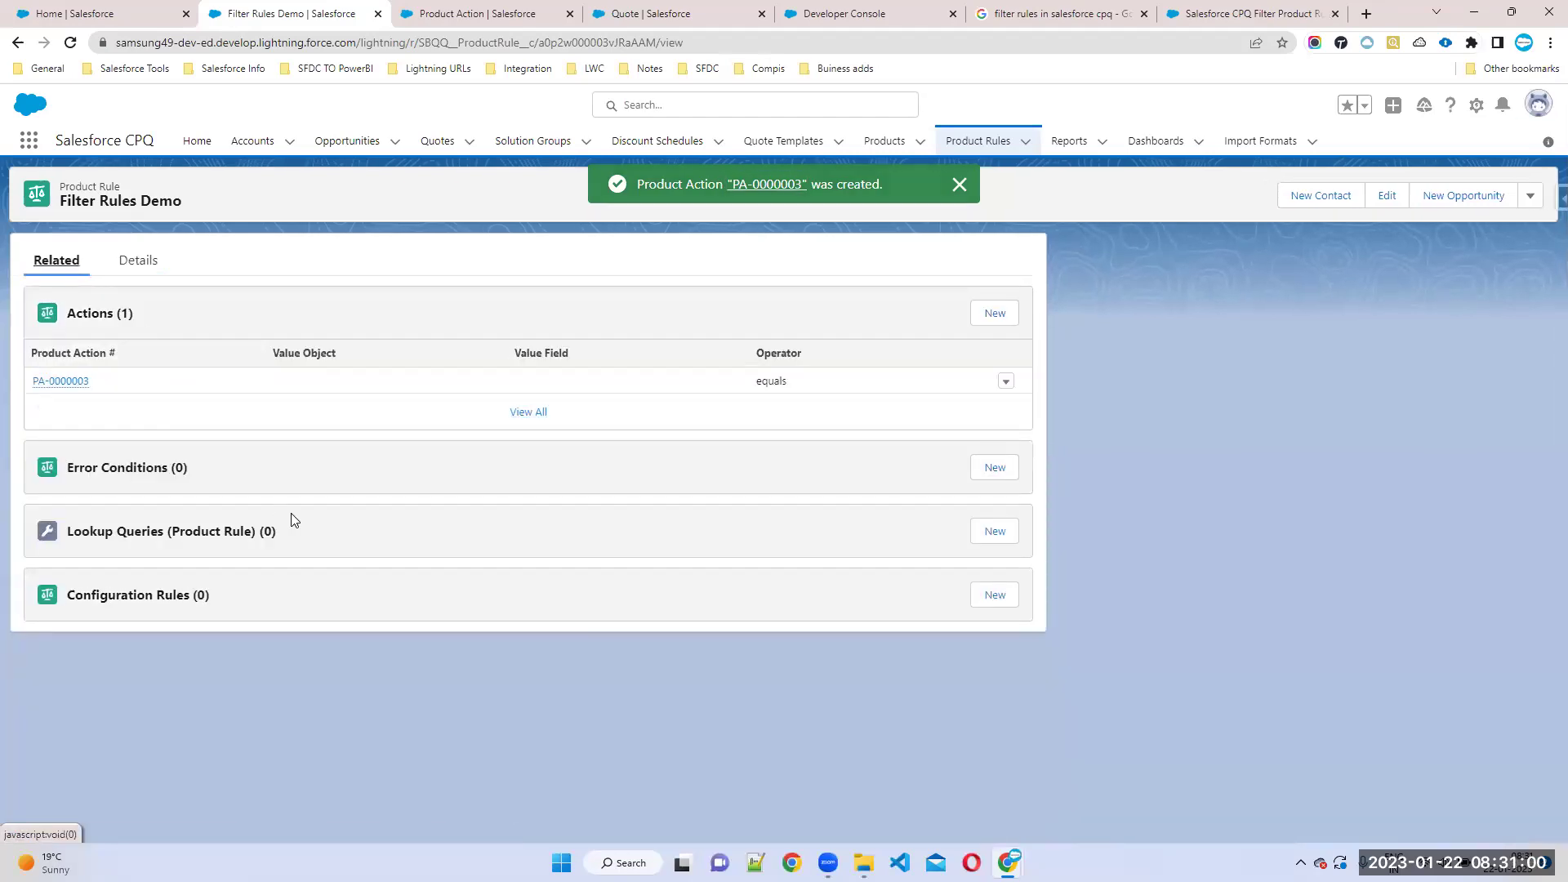
Step: Create an active configuration rule for Filter Rules Demo with product IT Professional Pack and product feature Networking, and save it
click(986, 596)
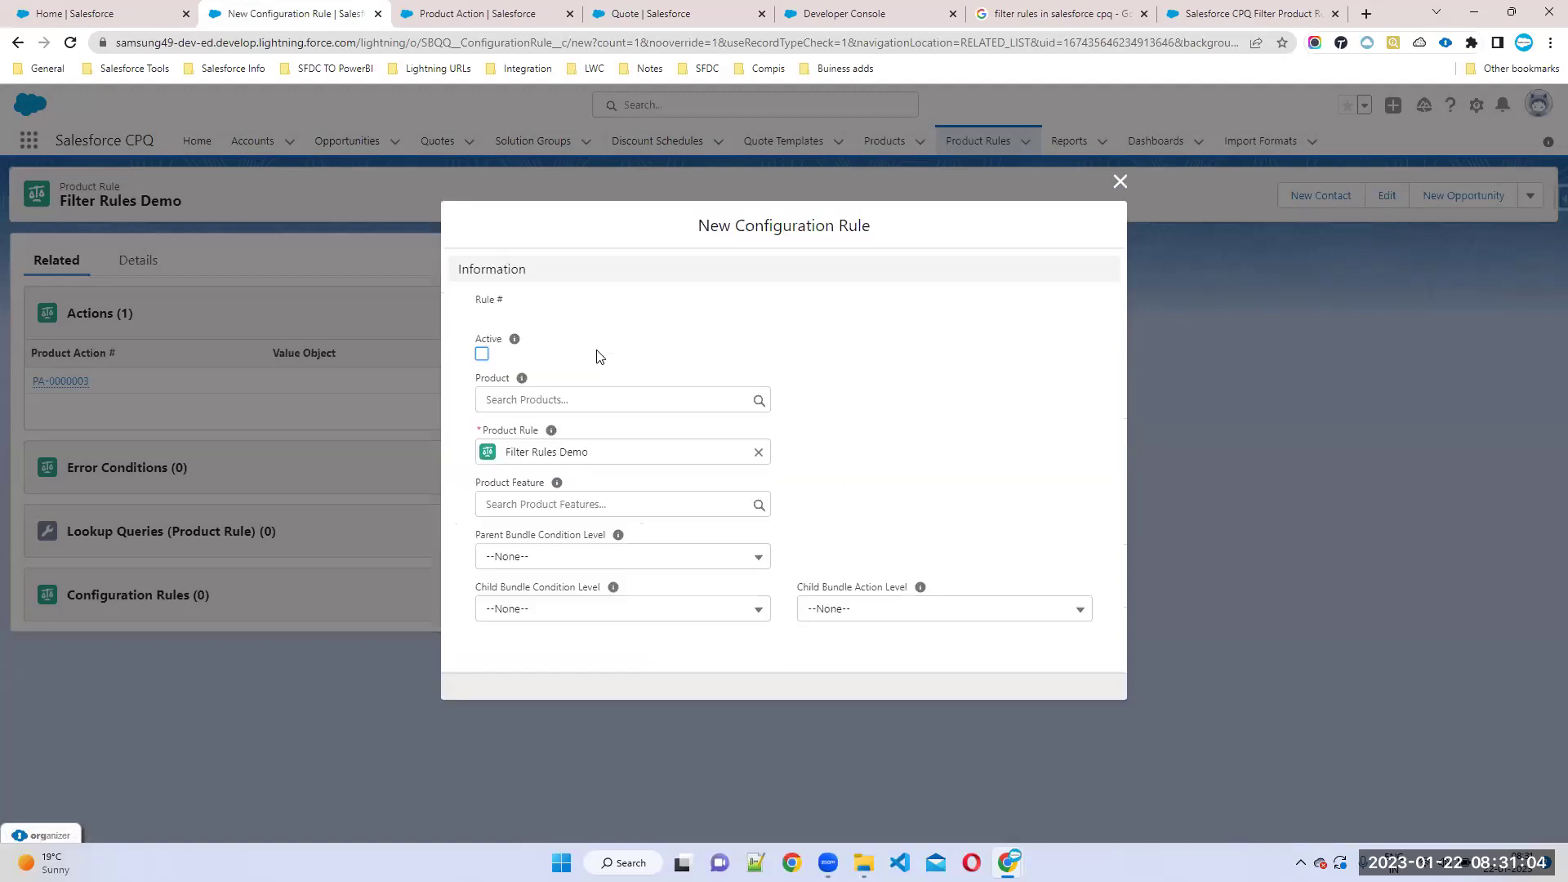
click(482, 355)
click(516, 400)
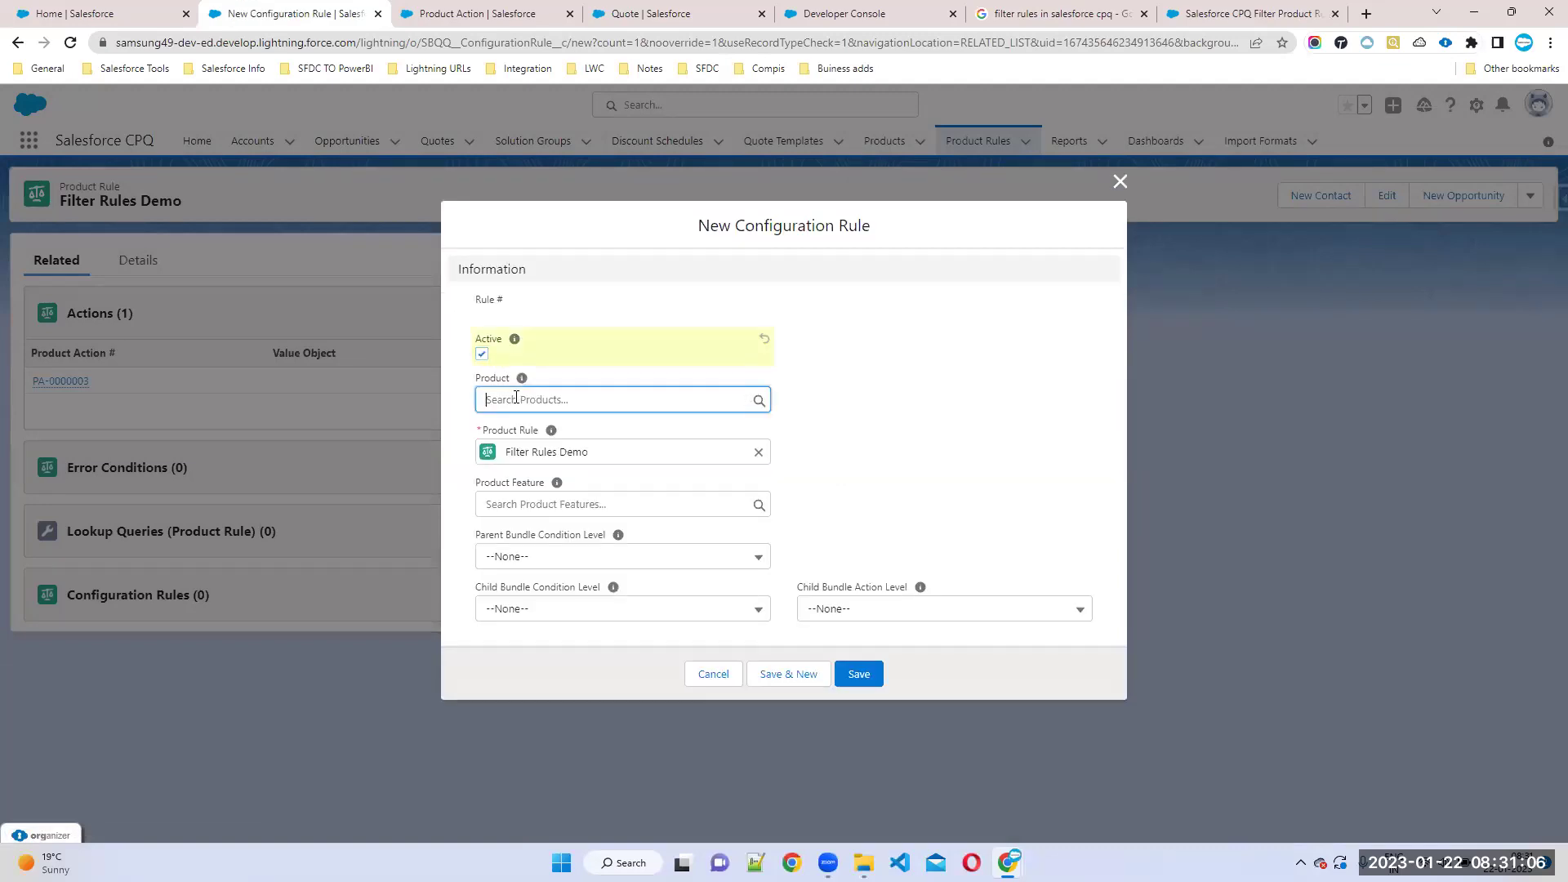
text(it)
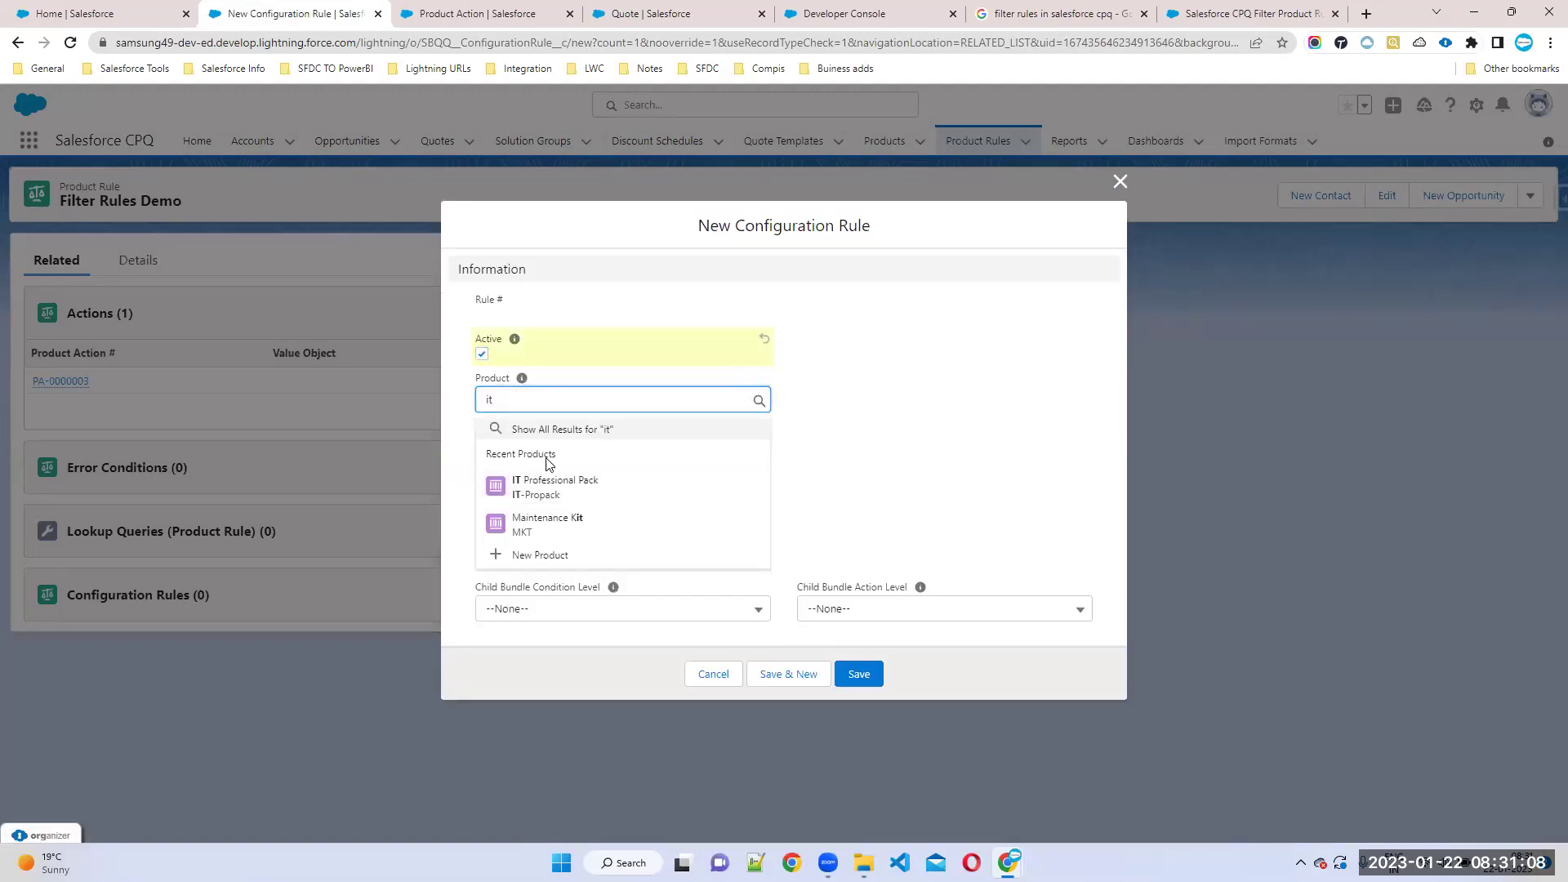
click(555, 486)
click(620, 493)
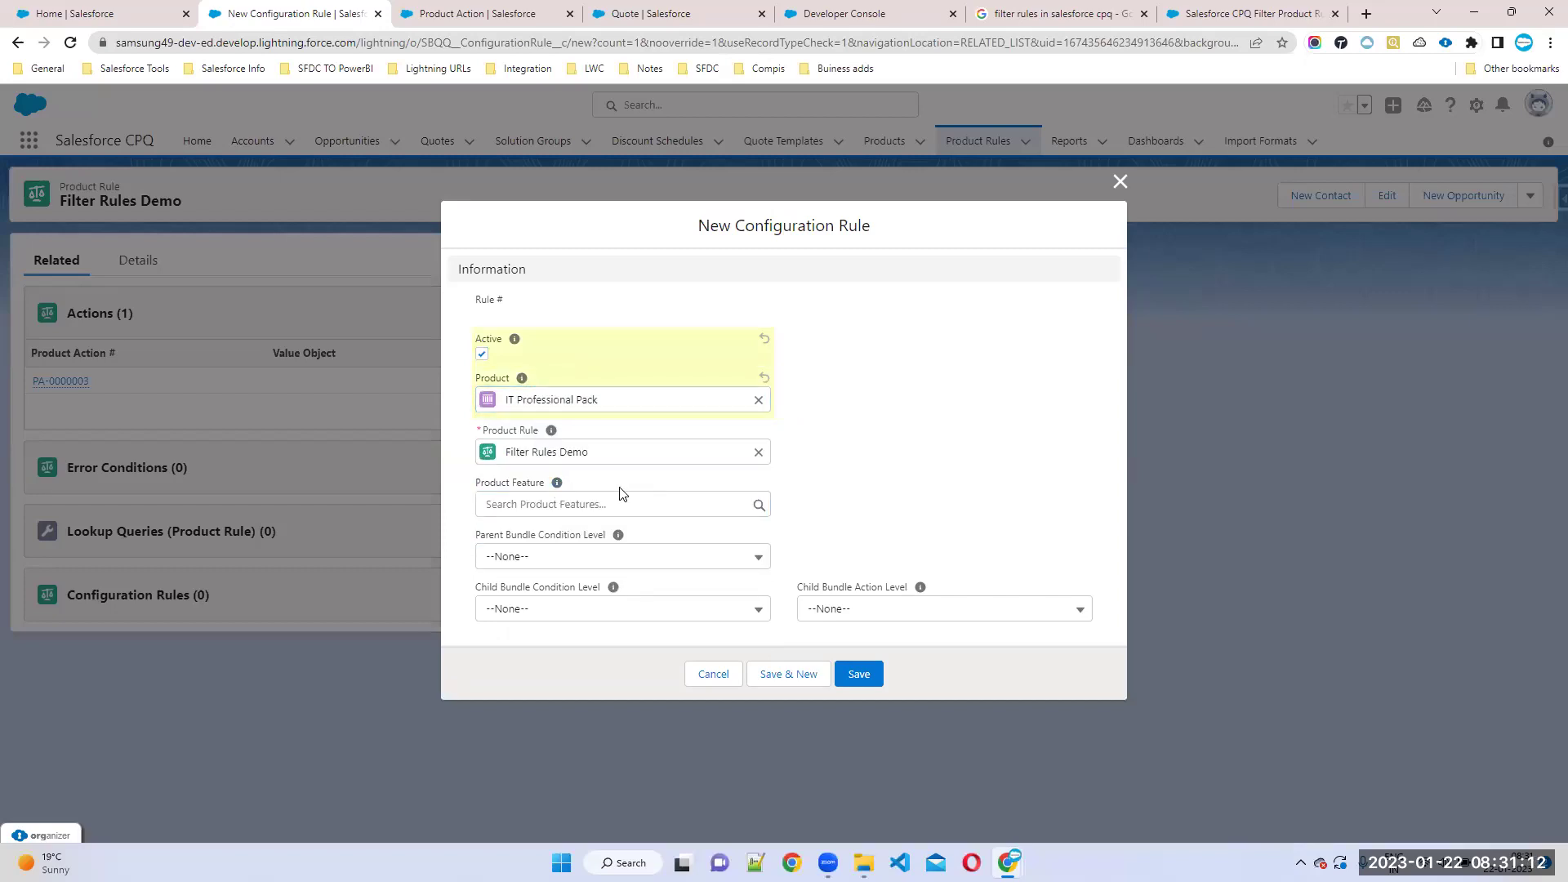
click(627, 507)
text(net)
click(620, 560)
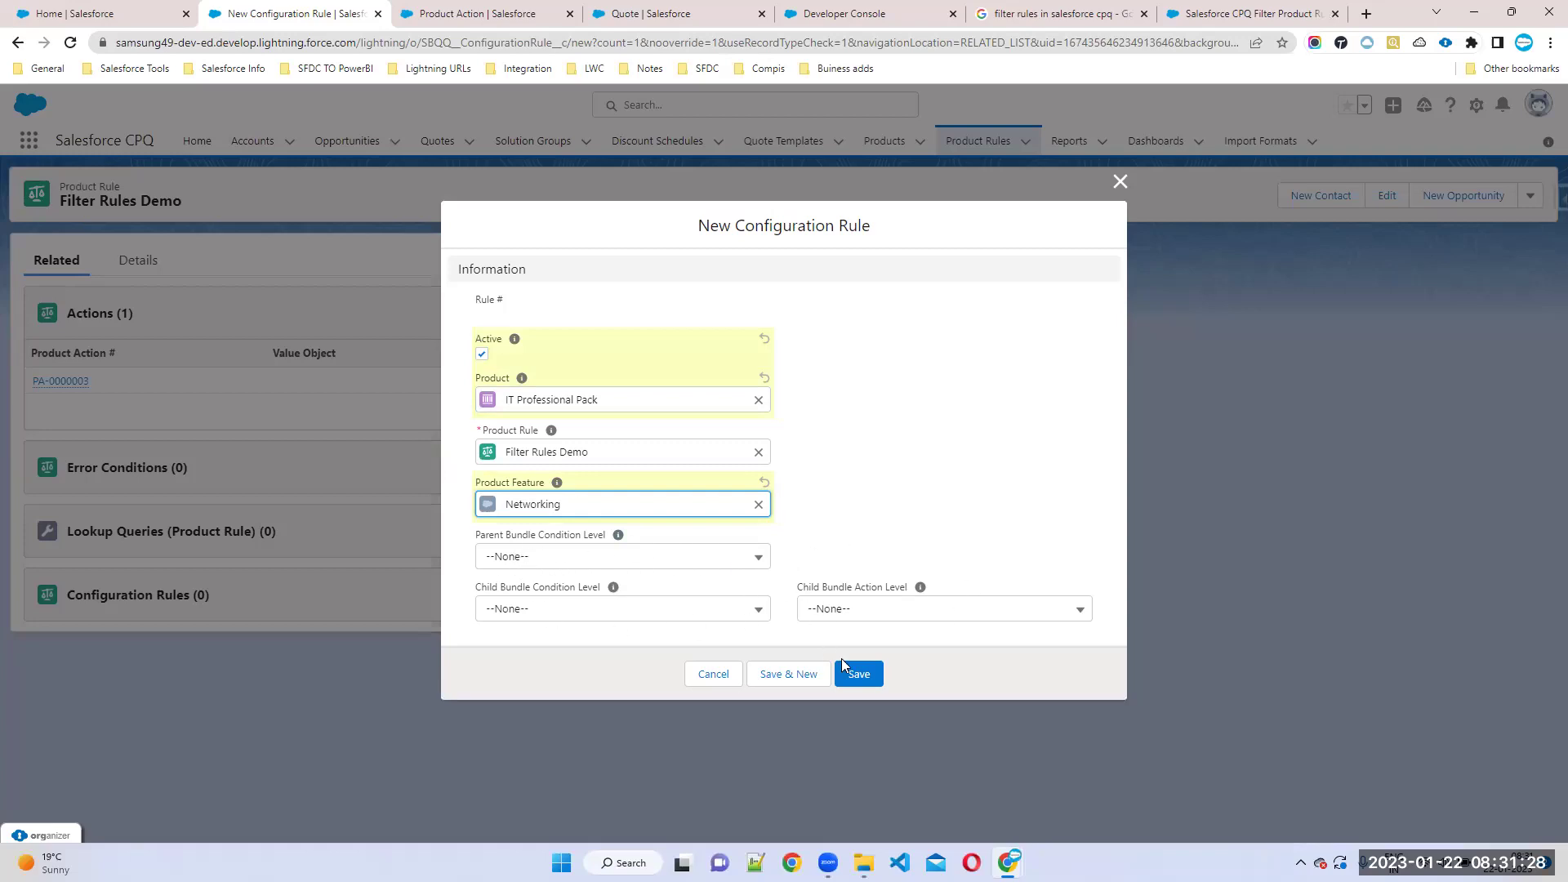
click(858, 673)
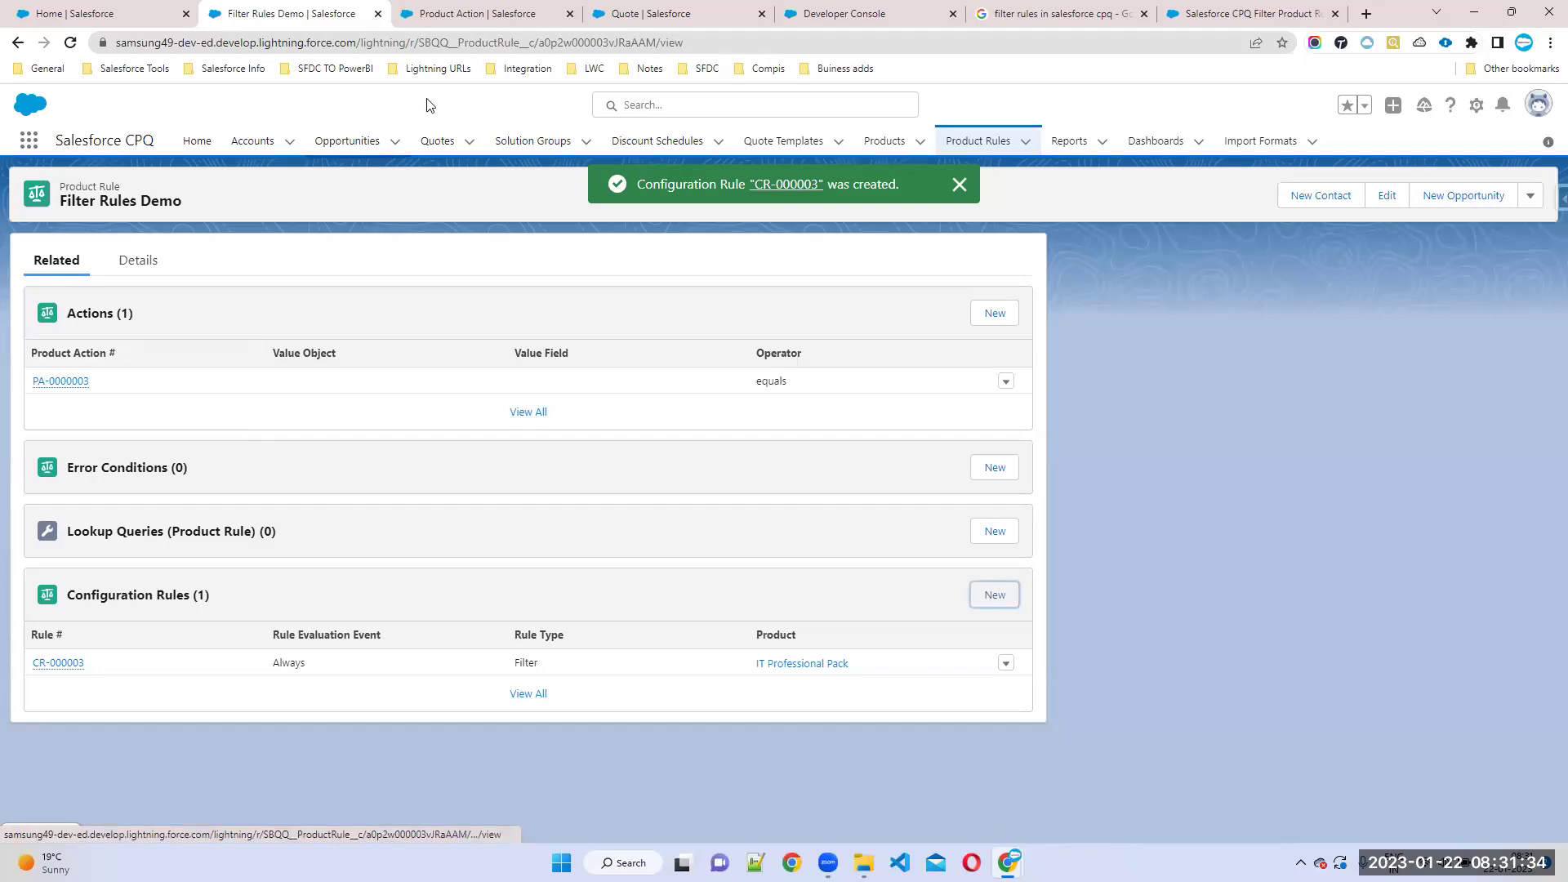
Step: Reload the quote's line editor and select IT Professional Pack from the product selection to configure it
click(656, 11)
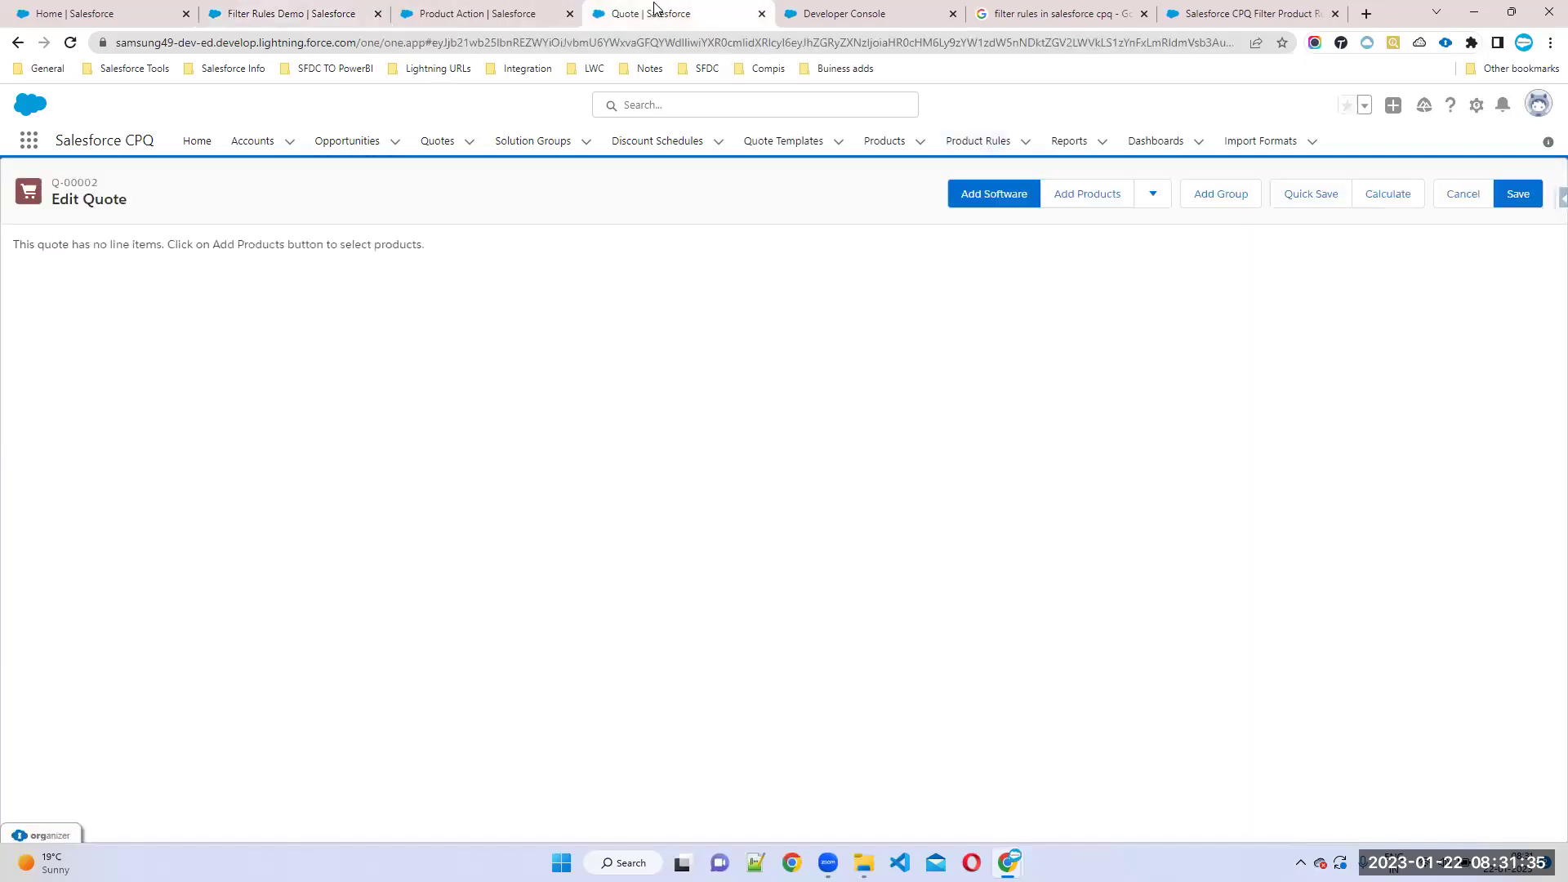
click(72, 44)
click(1087, 193)
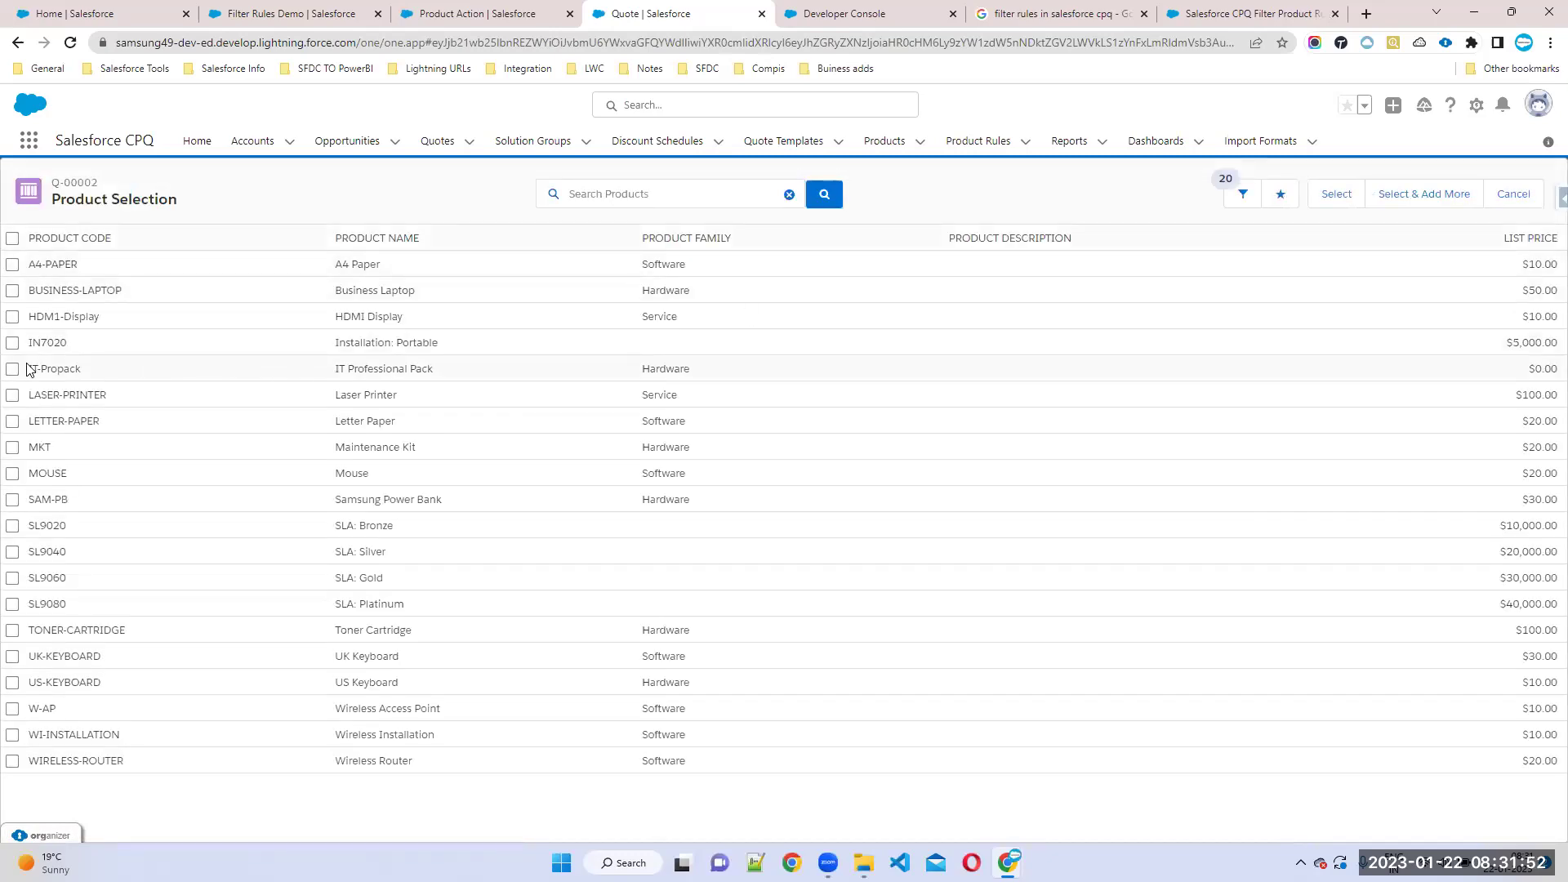
click(12, 371)
click(1331, 196)
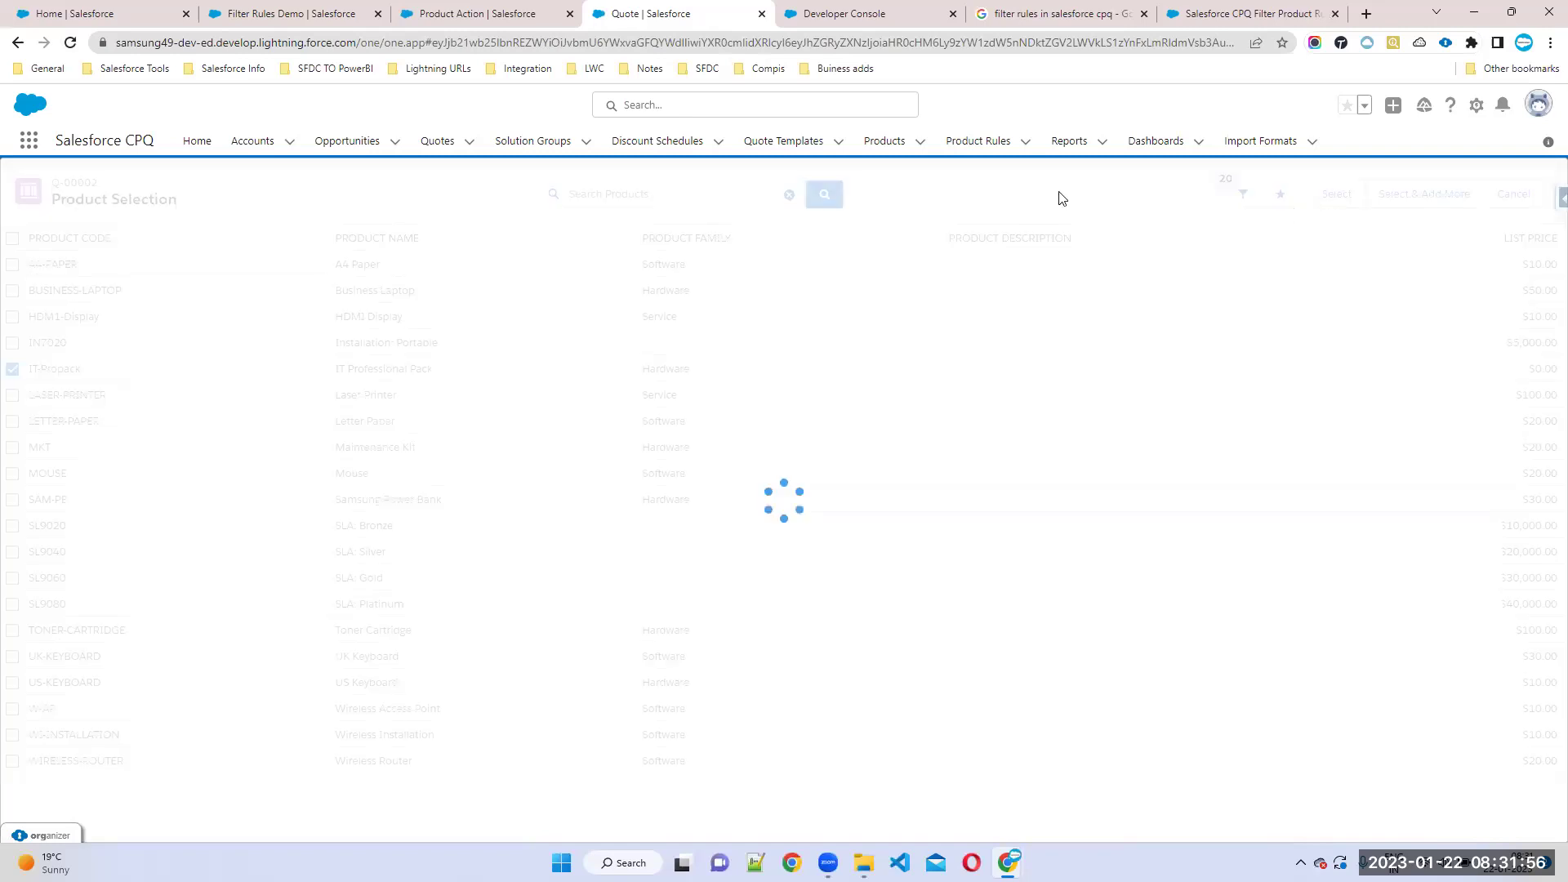
Step: Open the Filter Rules Demo rule's product action and review its filter field and filter value
click(314, 14)
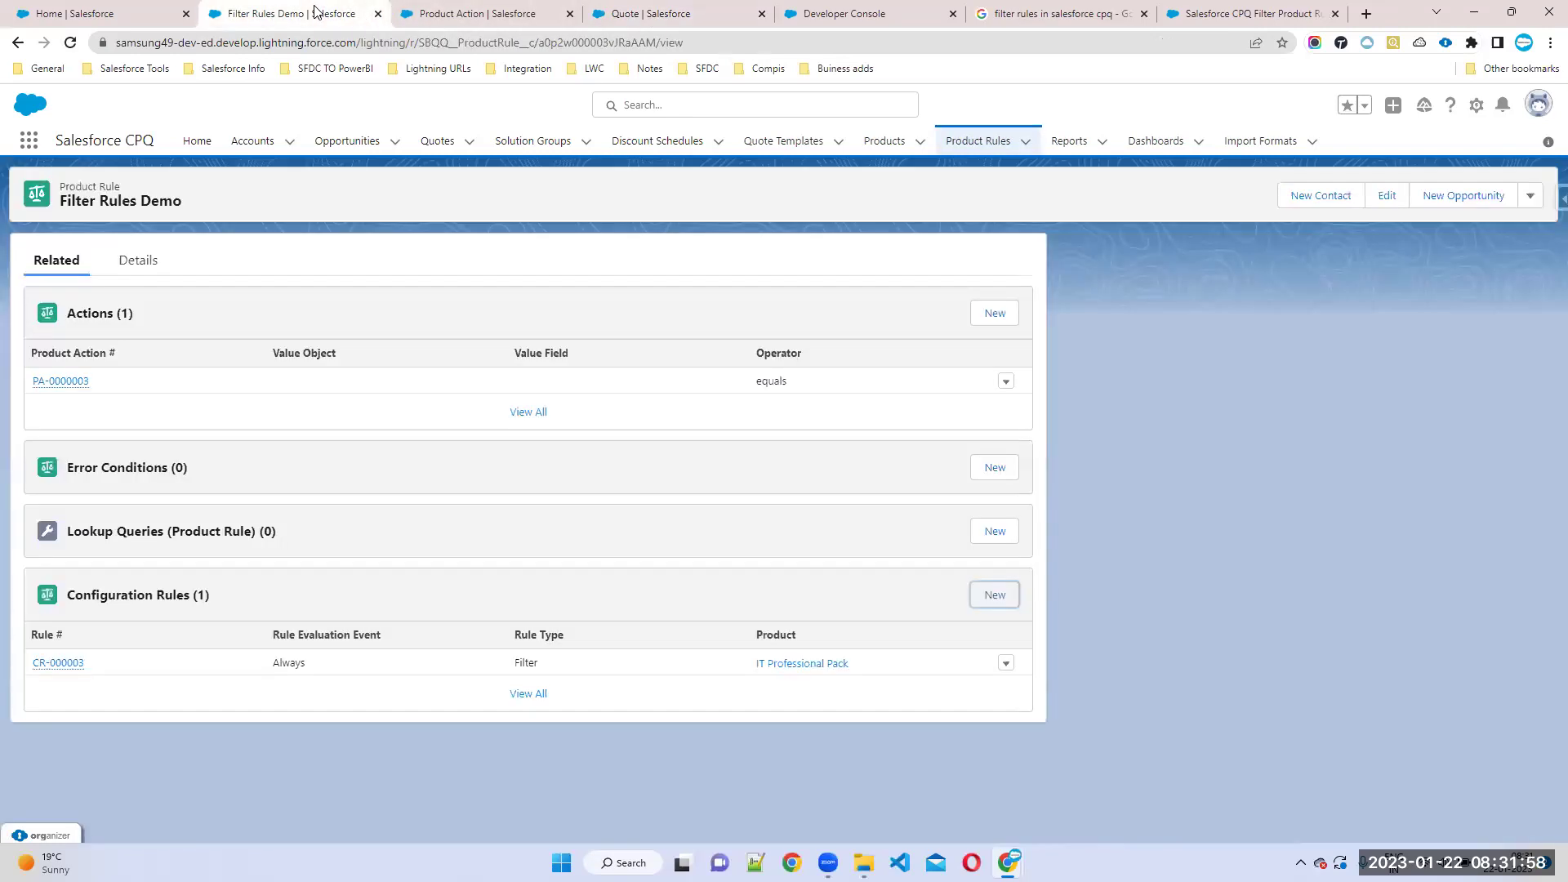
click(62, 381)
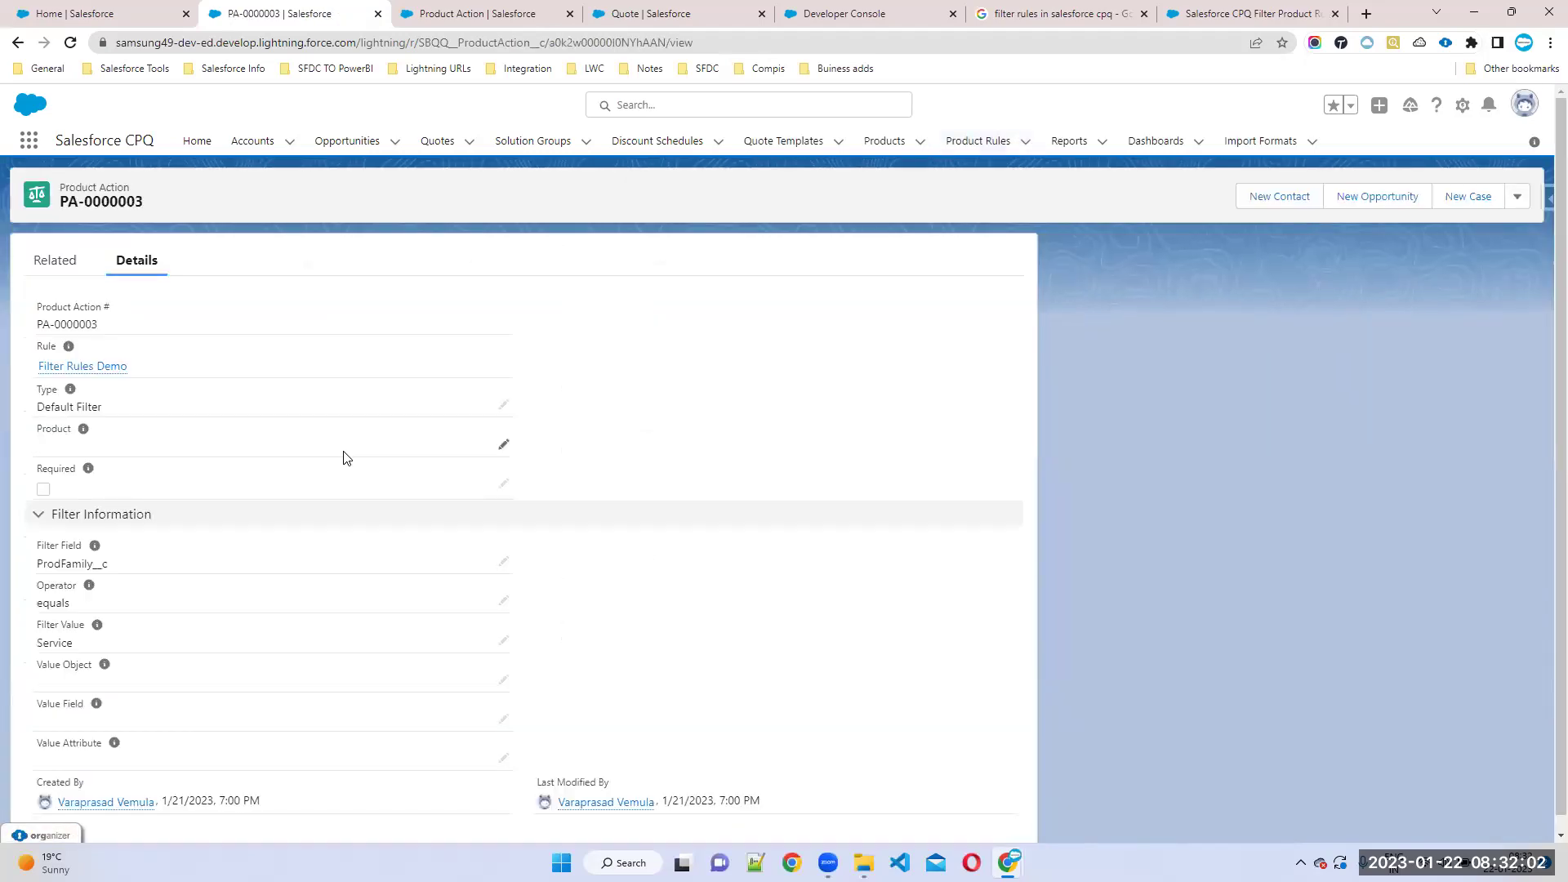
drag(32, 566, 148, 574)
drag(36, 642, 305, 650)
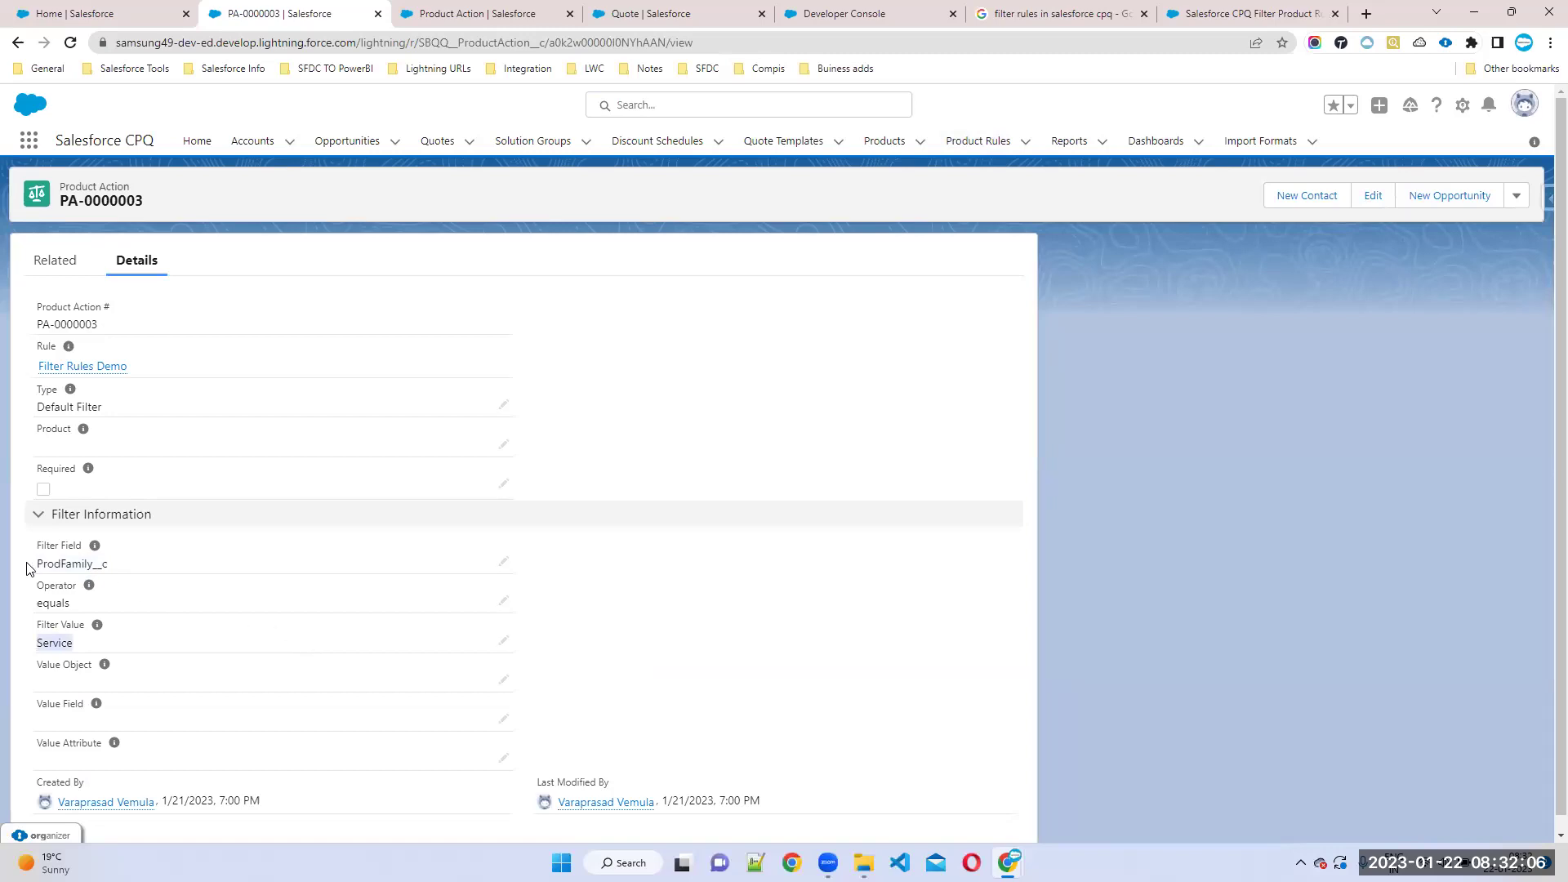
drag(27, 569, 137, 572)
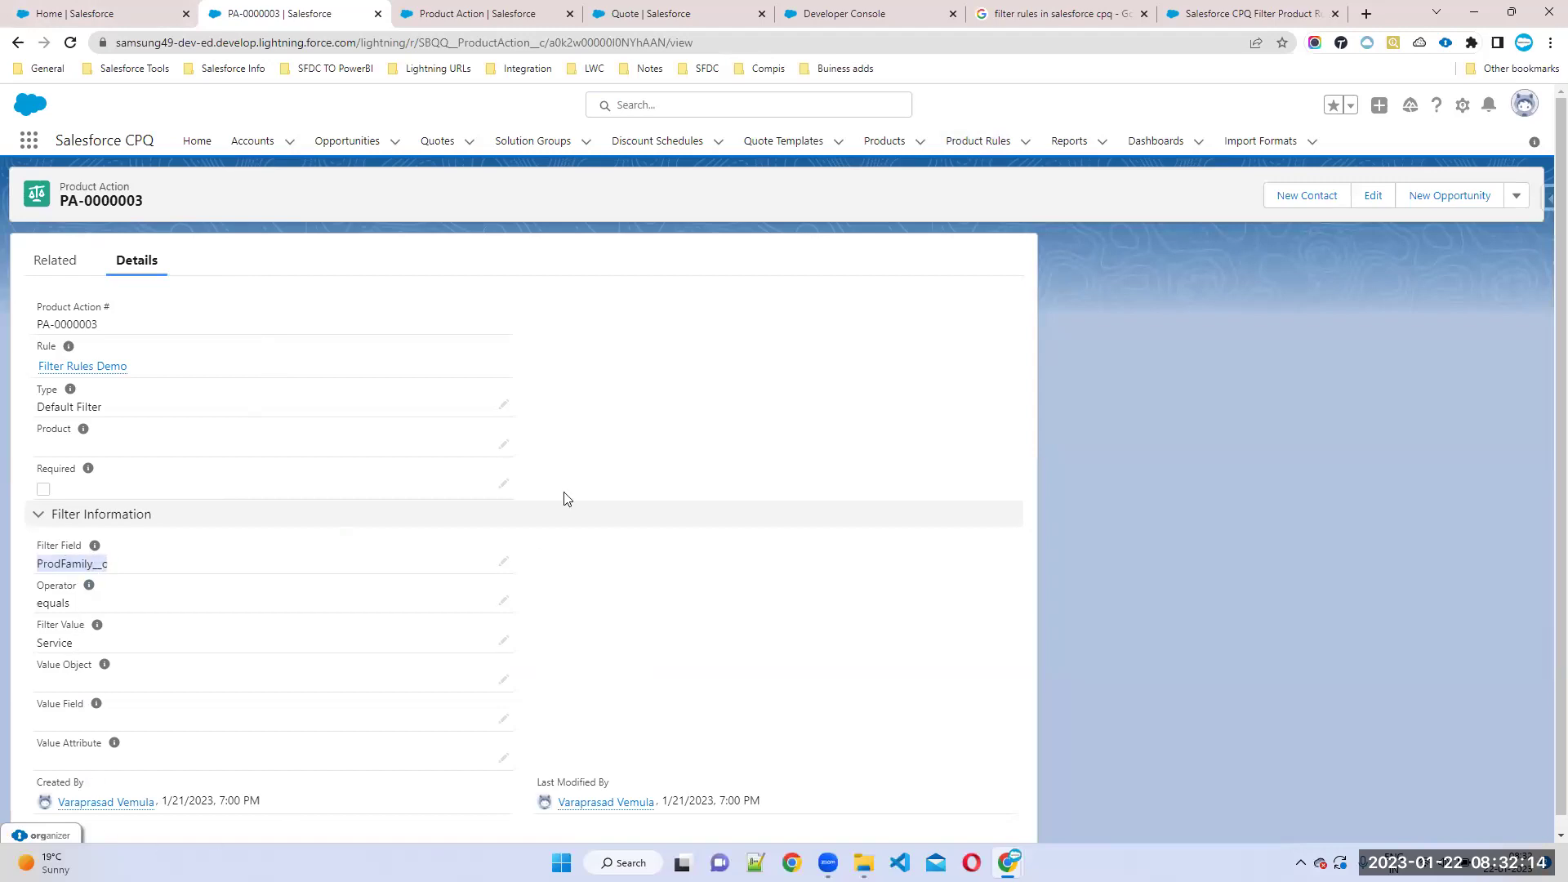
Step: Return to the quote's bundle configuration and open the option selection for the Networking feature
click(674, 12)
scroll(351, 433, down, 2)
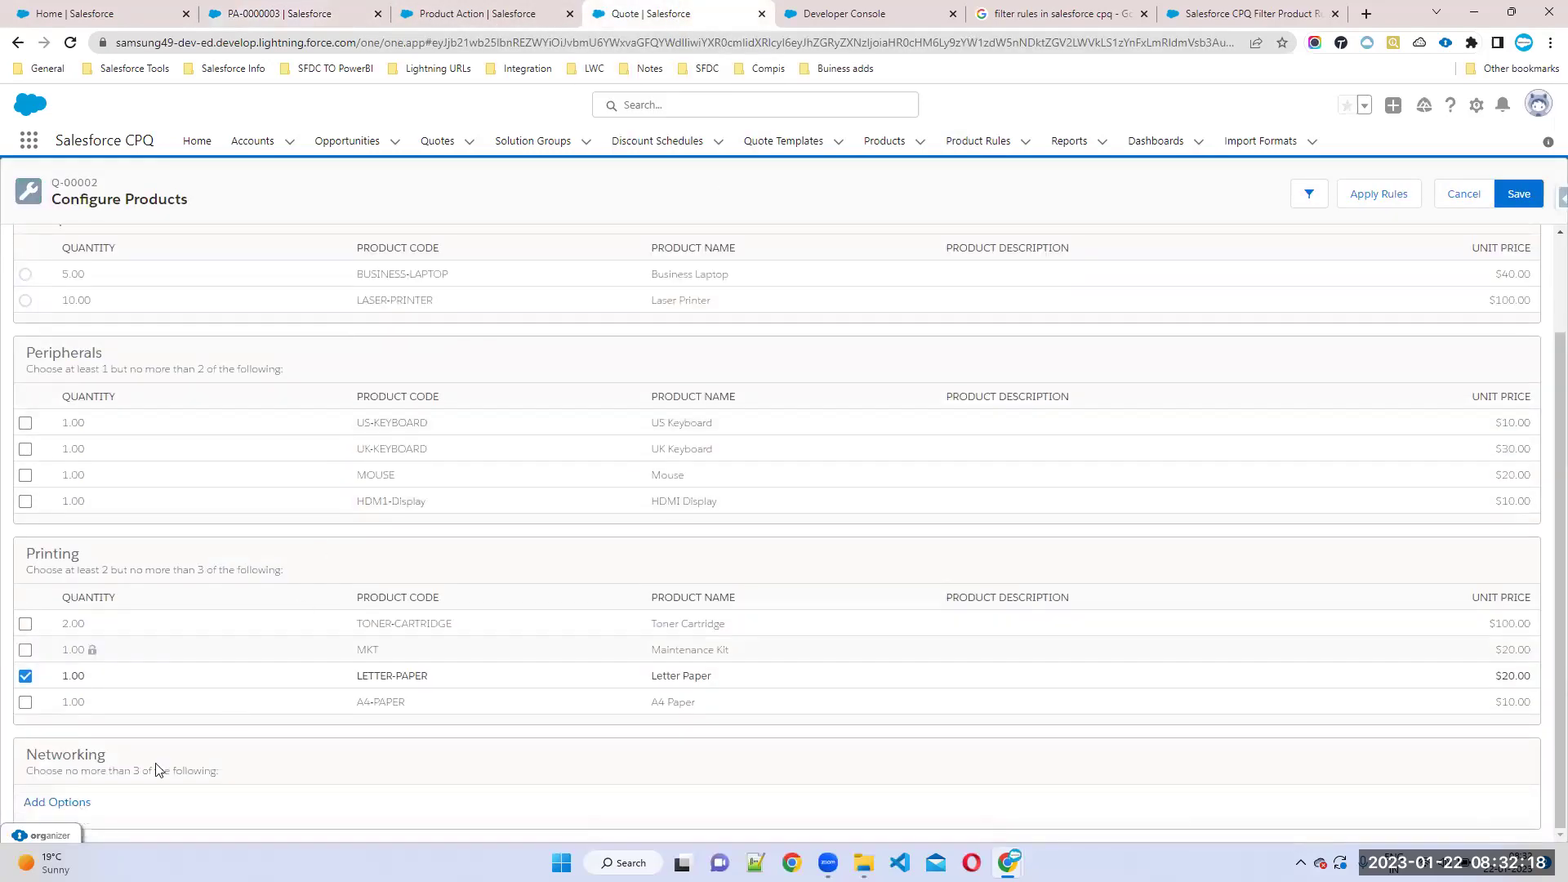
click(62, 804)
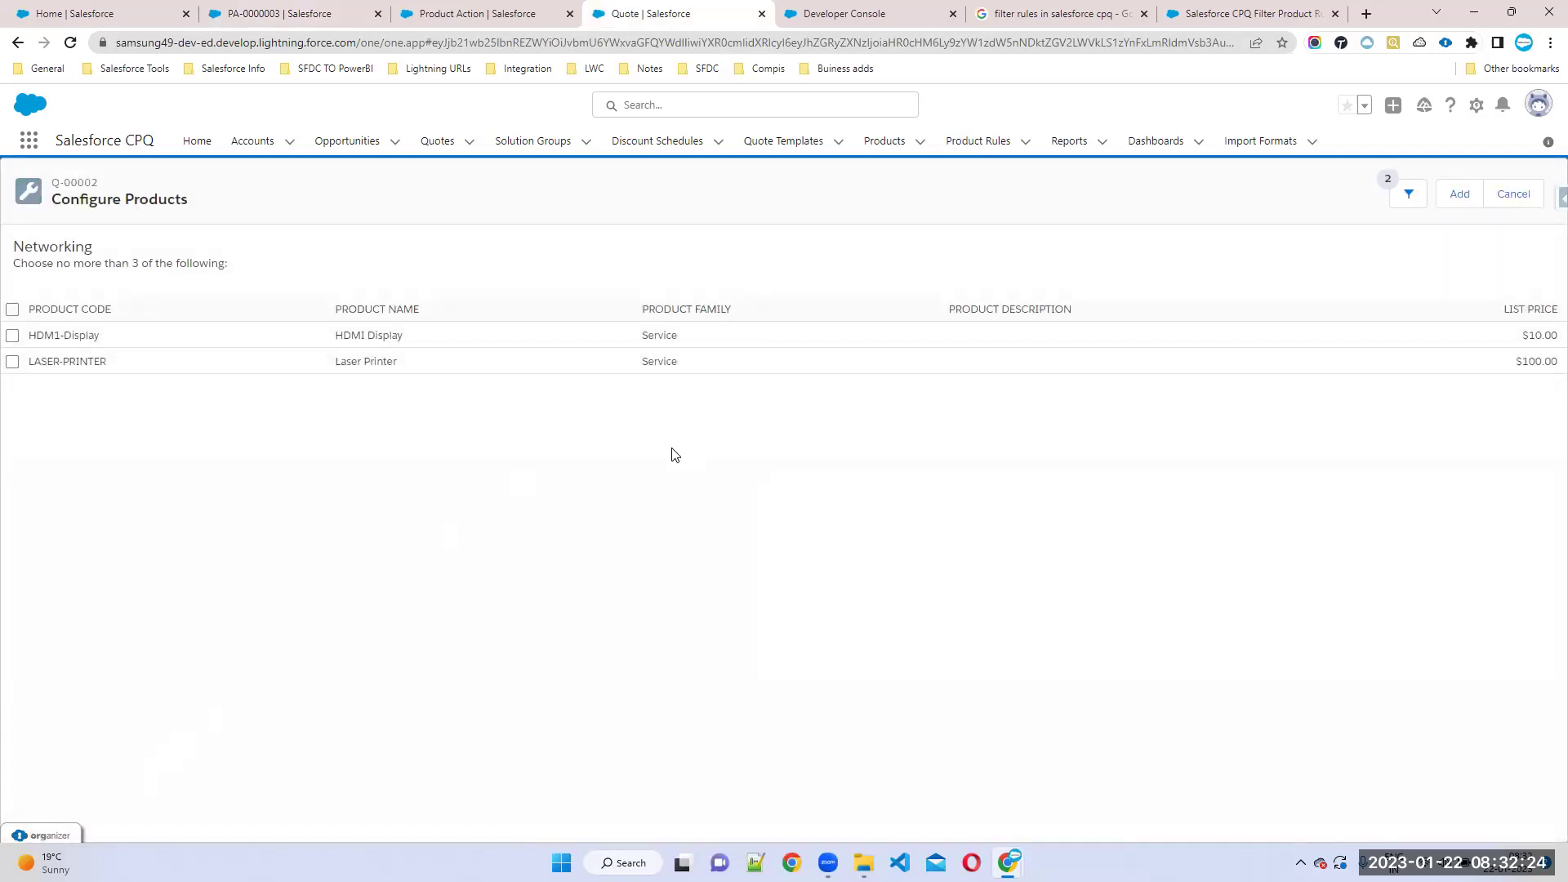
Step: Examine the products offered for Networking, their product families, and the filter fields available for the list
drag(672, 449, 644, 254)
drag(722, 481, 684, 267)
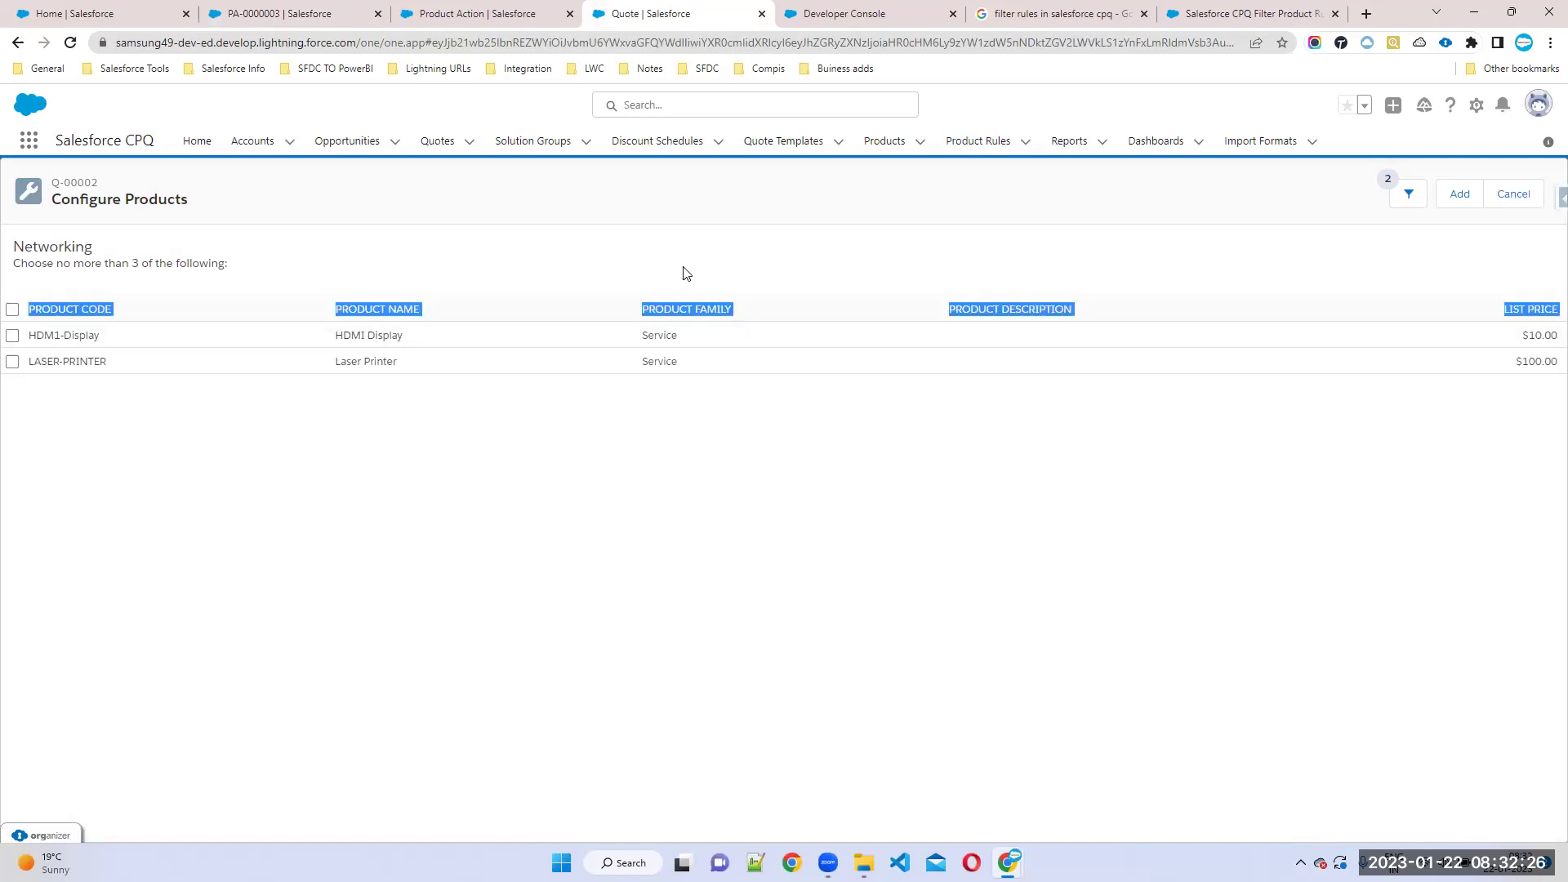
drag(726, 501, 686, 278)
click(788, 484)
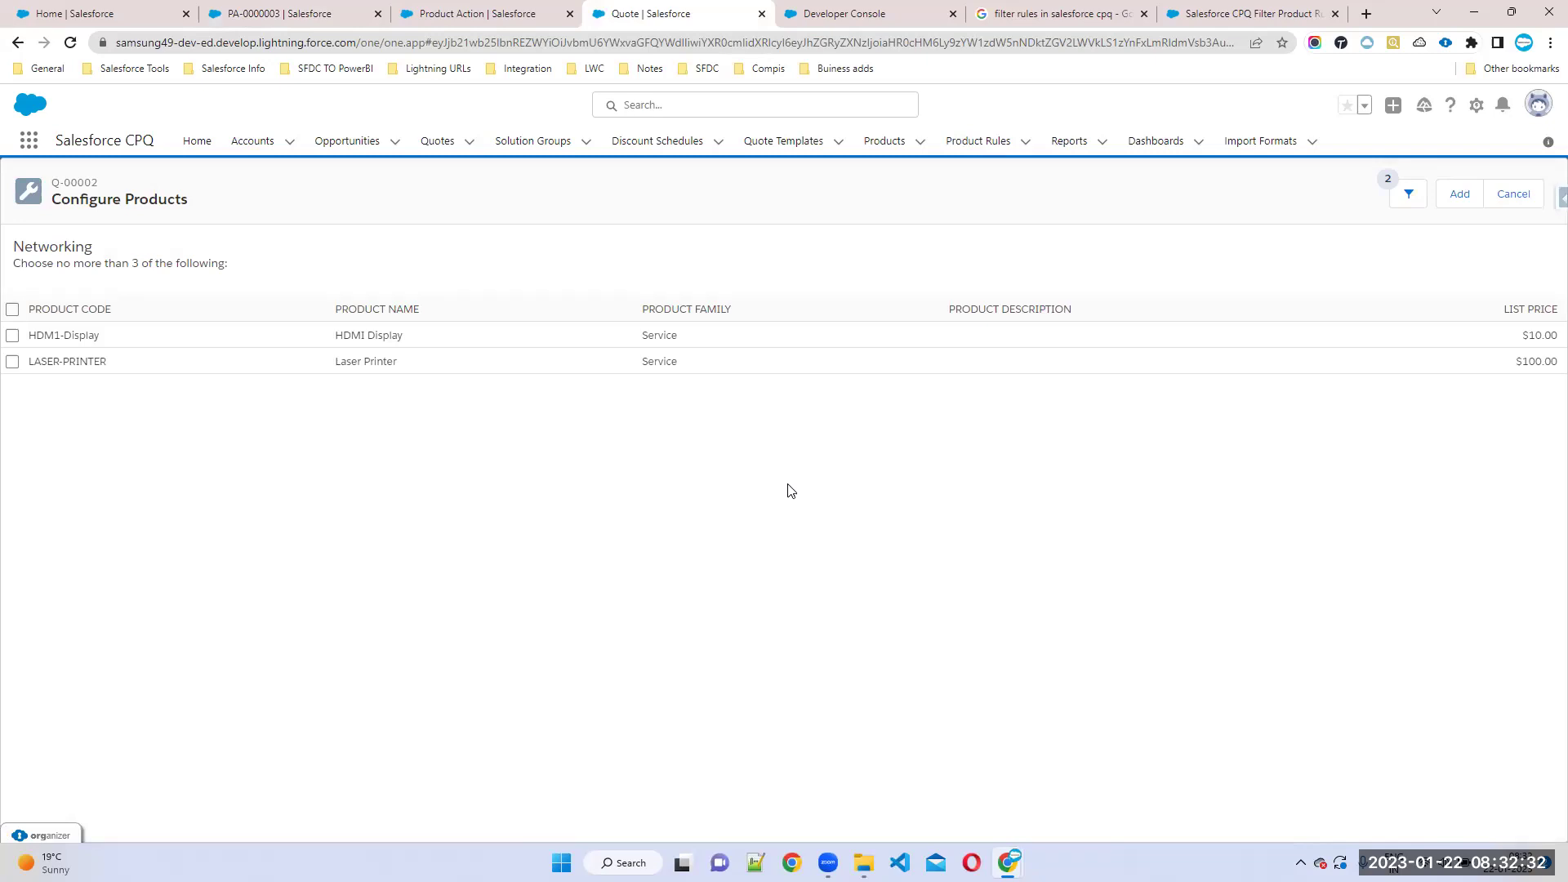
click(1411, 196)
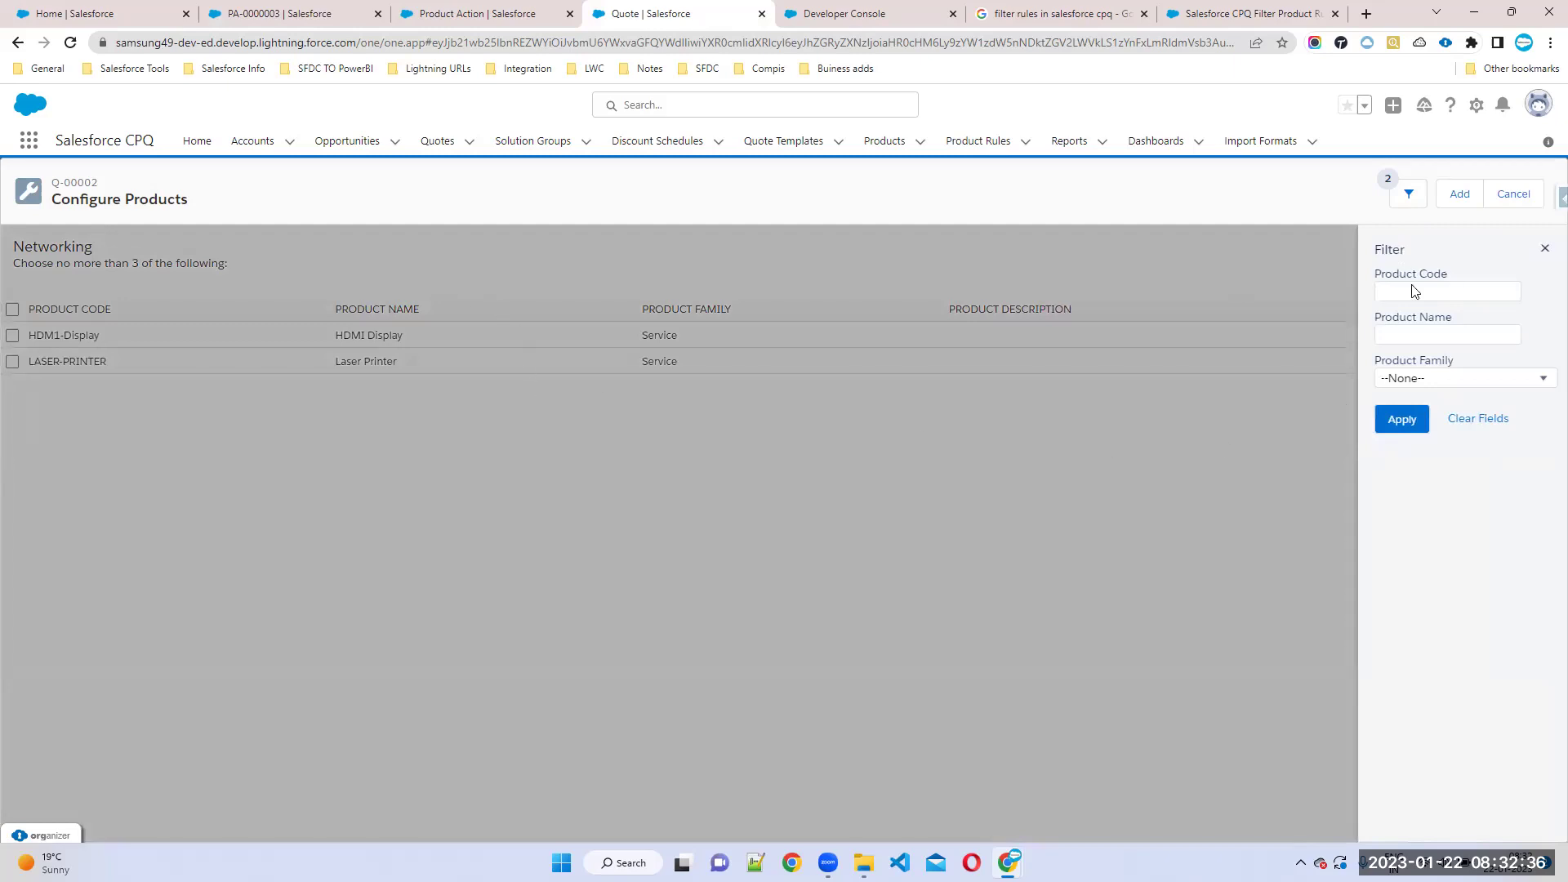
click(1545, 251)
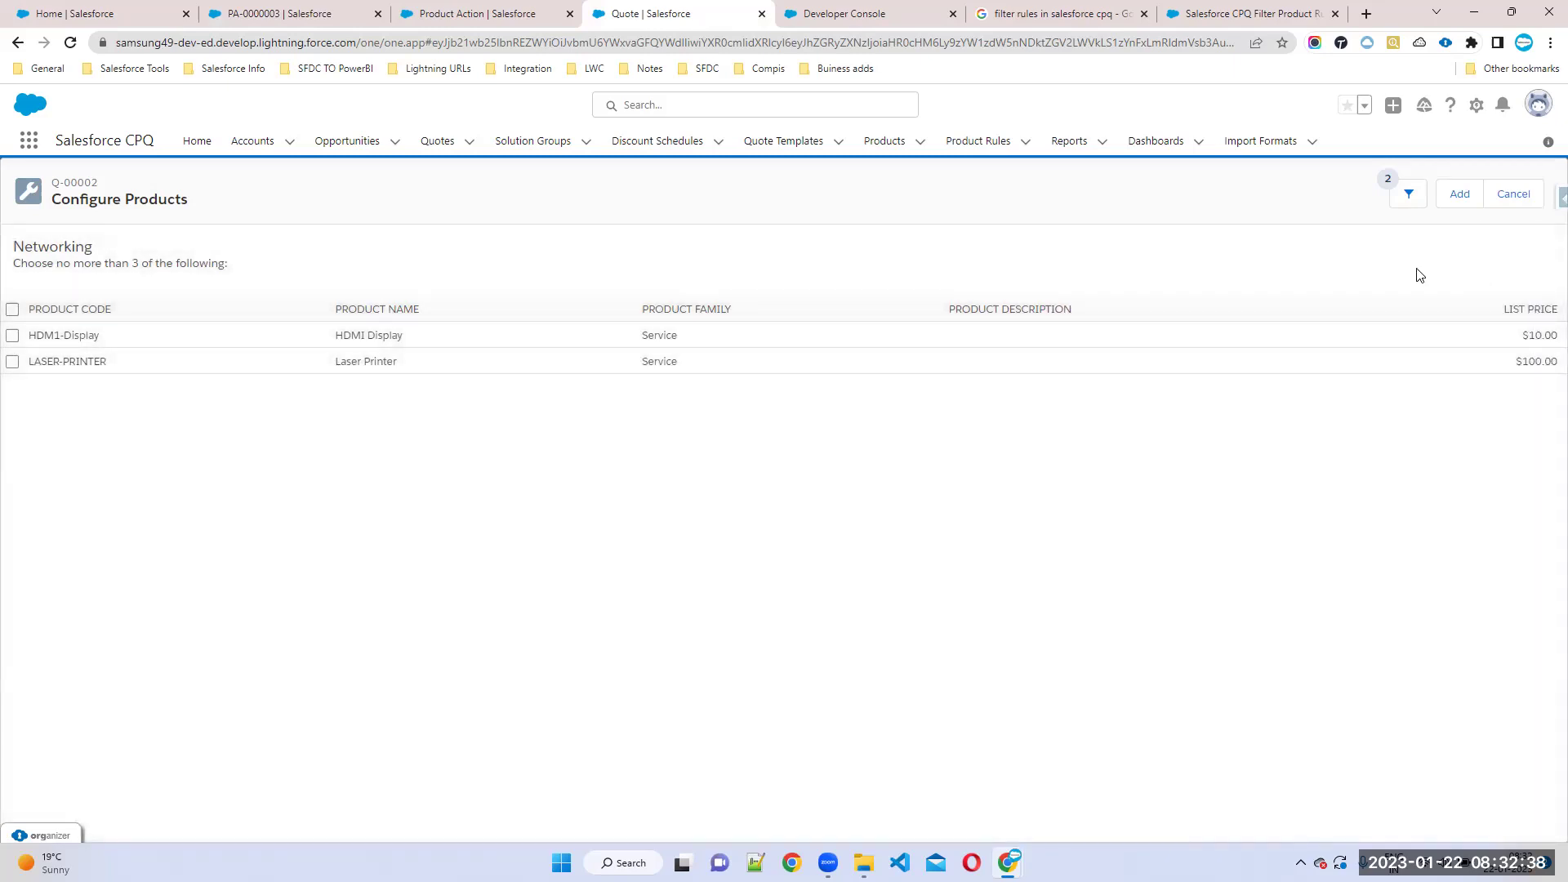